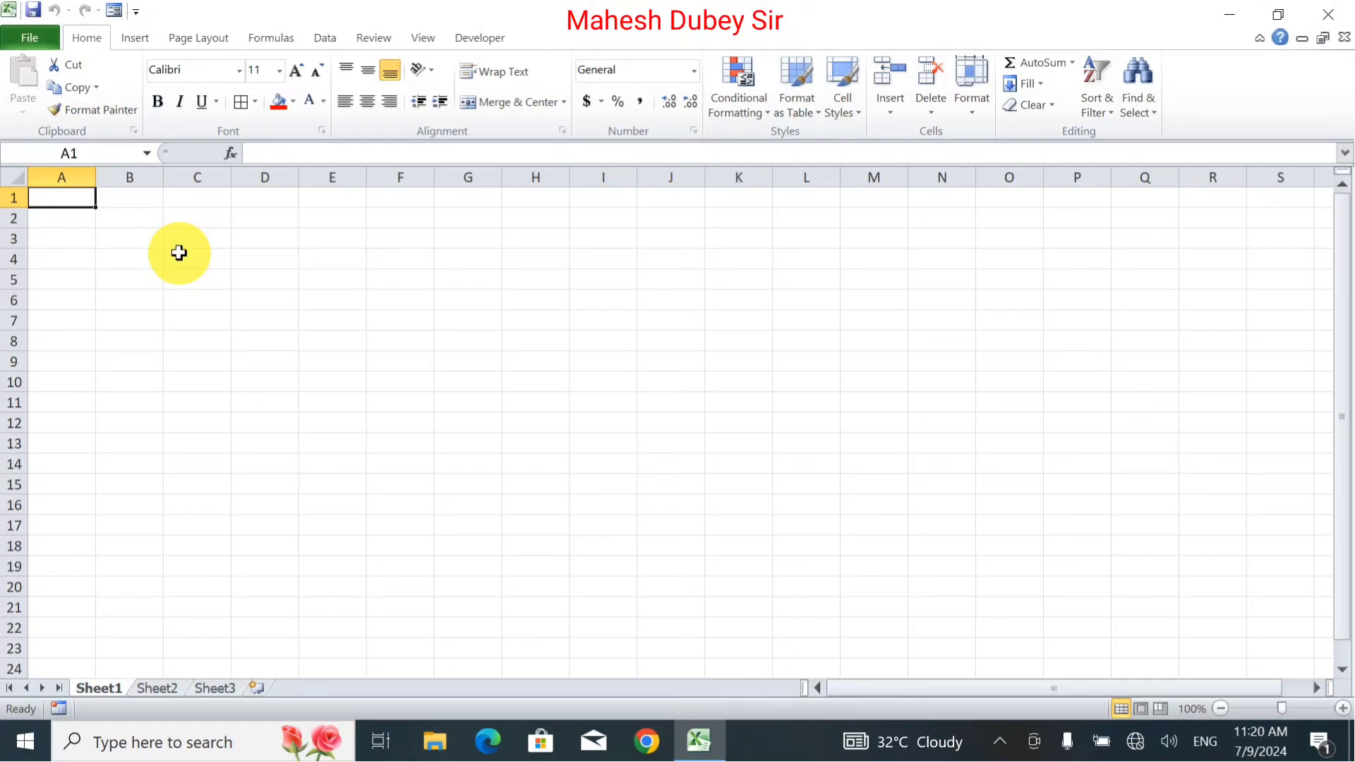
Enter the sheet titles "Stock Point" in A1 and "Kshama Computer's" in A2.
{"action": "type", "text": "Sto"}
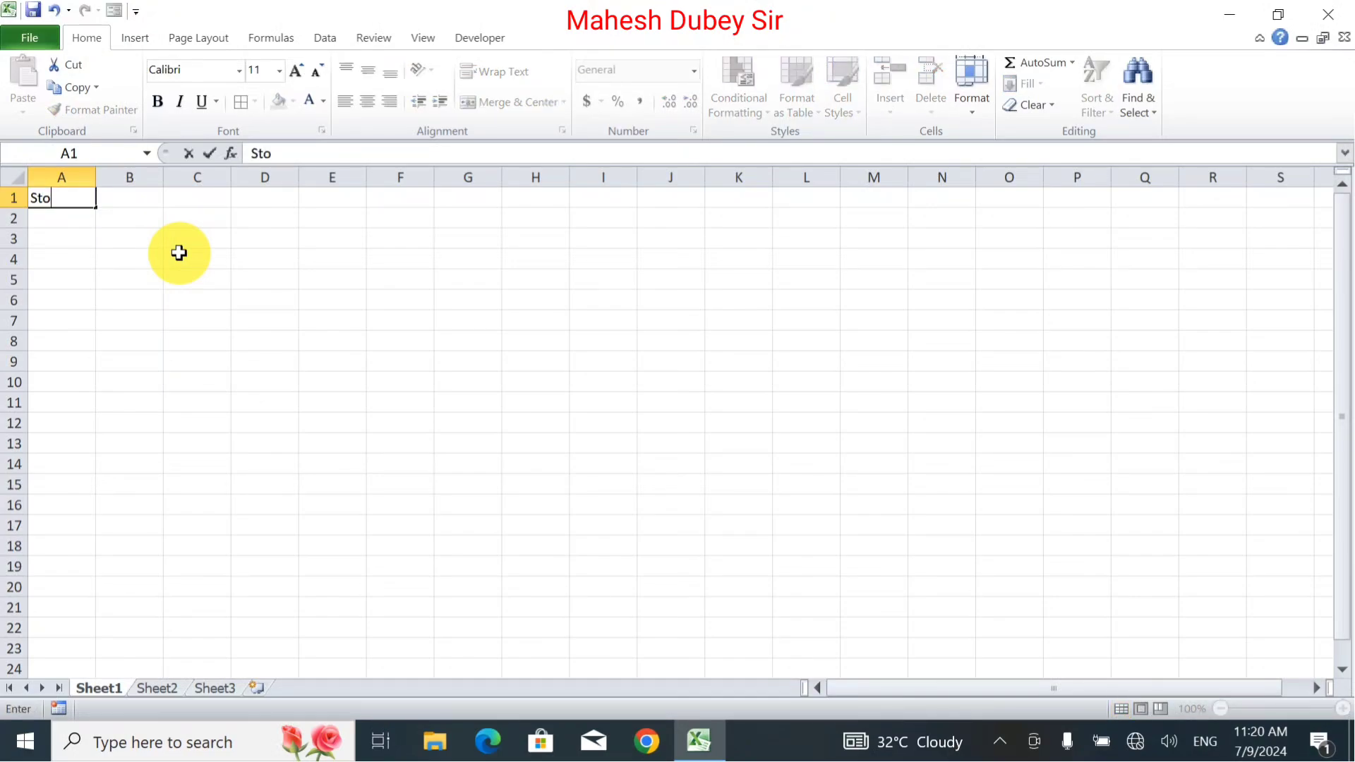
{"action": "type", "text": "ck Point"}
{"action": "key", "text": "Return"}
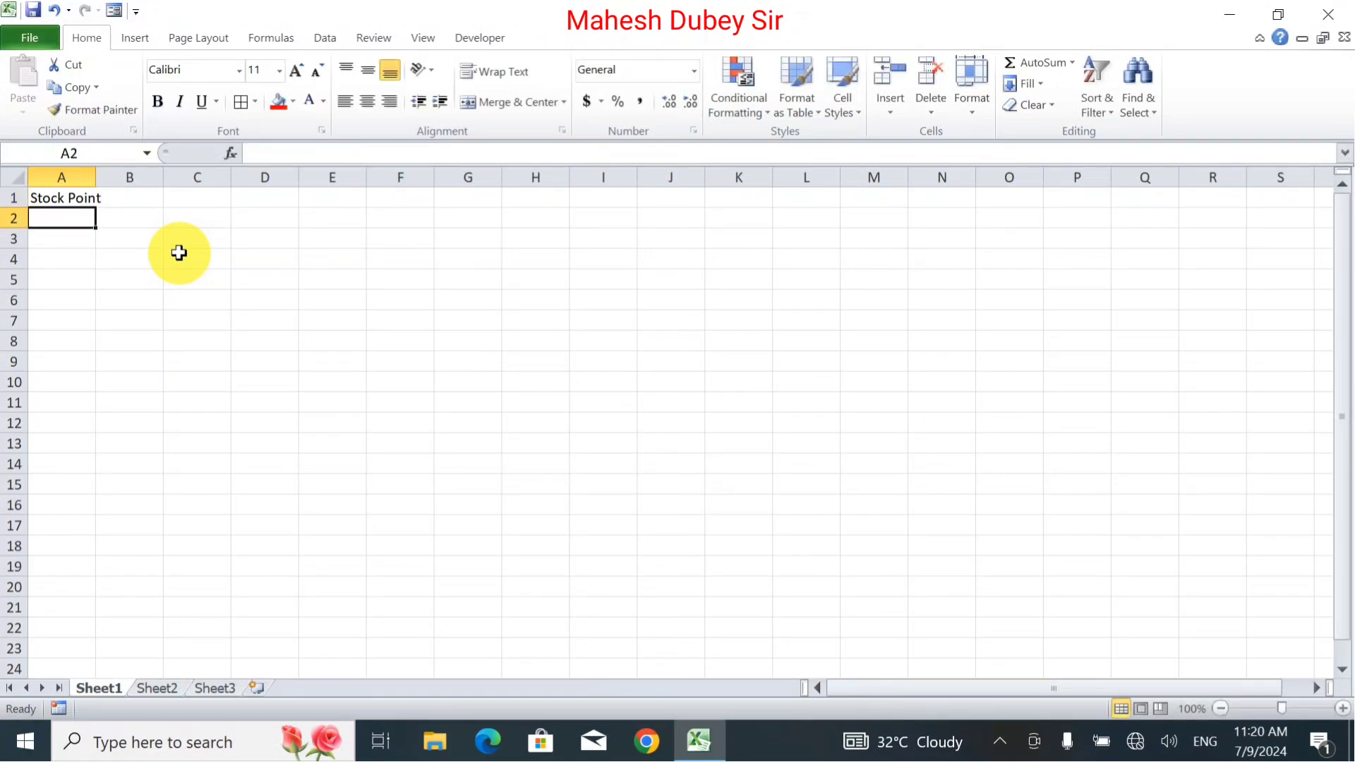
{"action": "type", "text": "Ksh"}
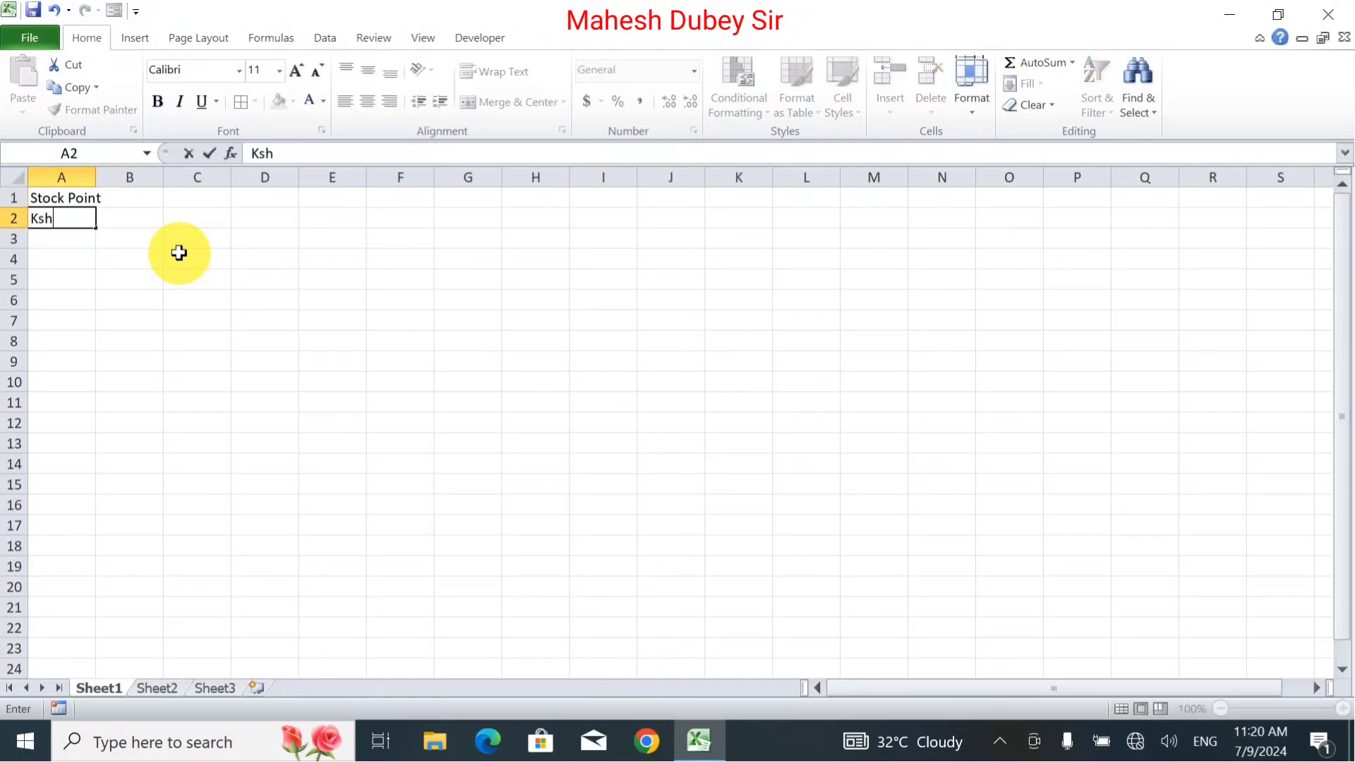
{"action": "type", "text": "ama Com"}
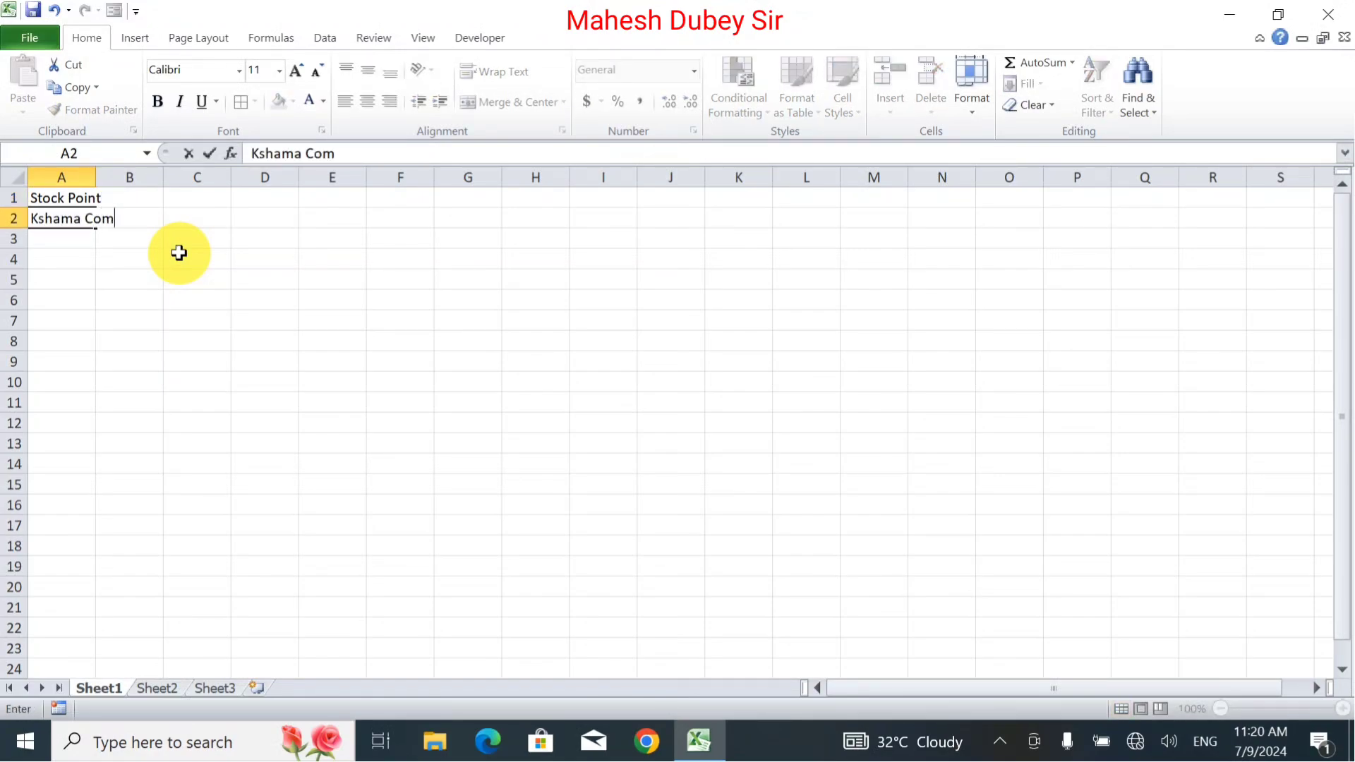
{"action": "type", "text": "puter's"}
{"action": "key", "text": "Return"}
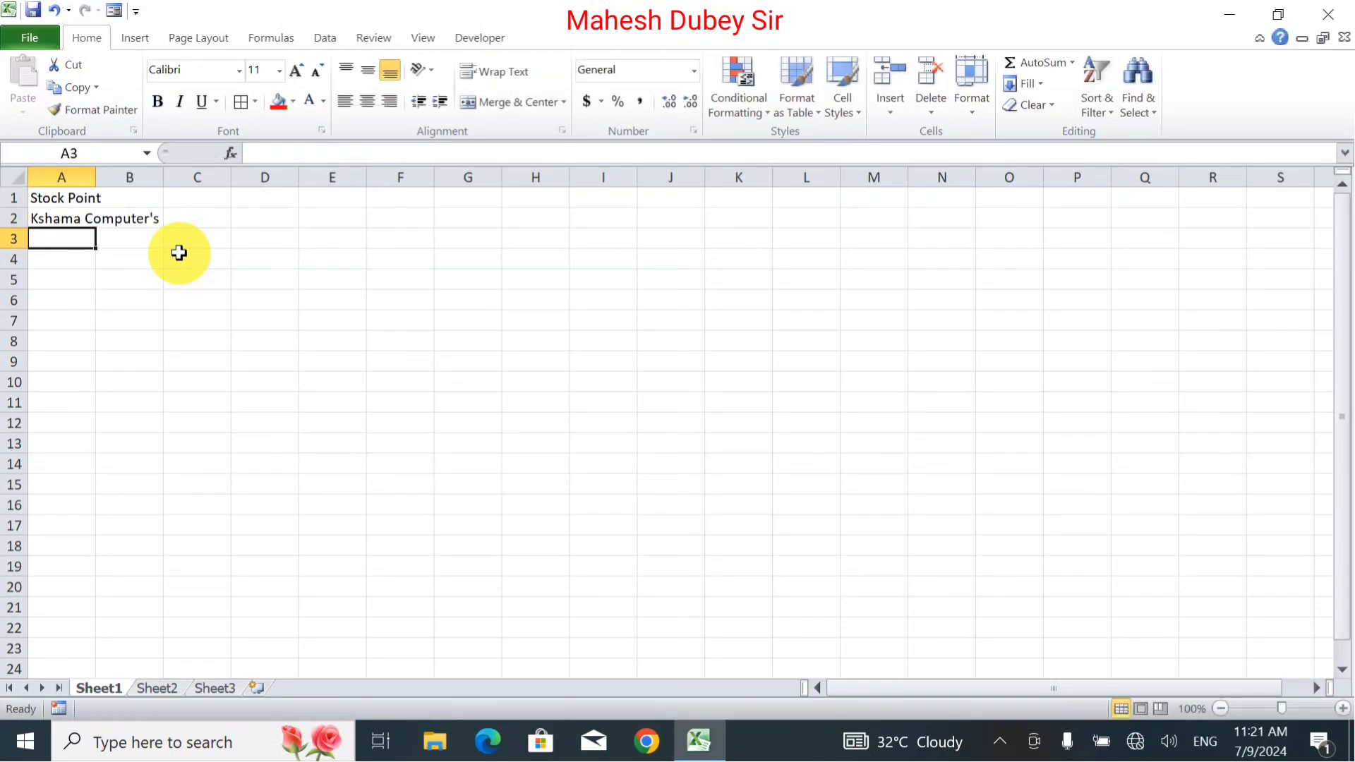
{"action": "key", "text": "Return"}
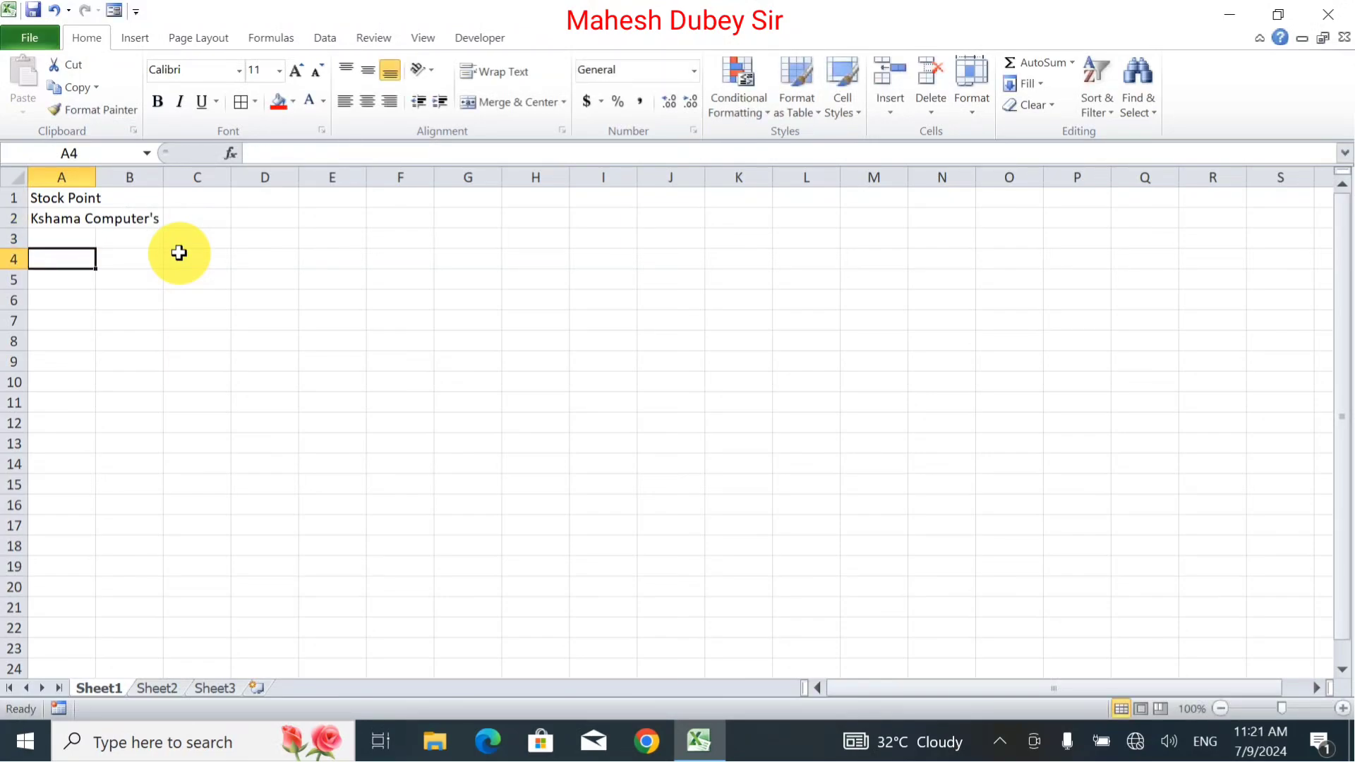
{"action": "type", "text": "P"}
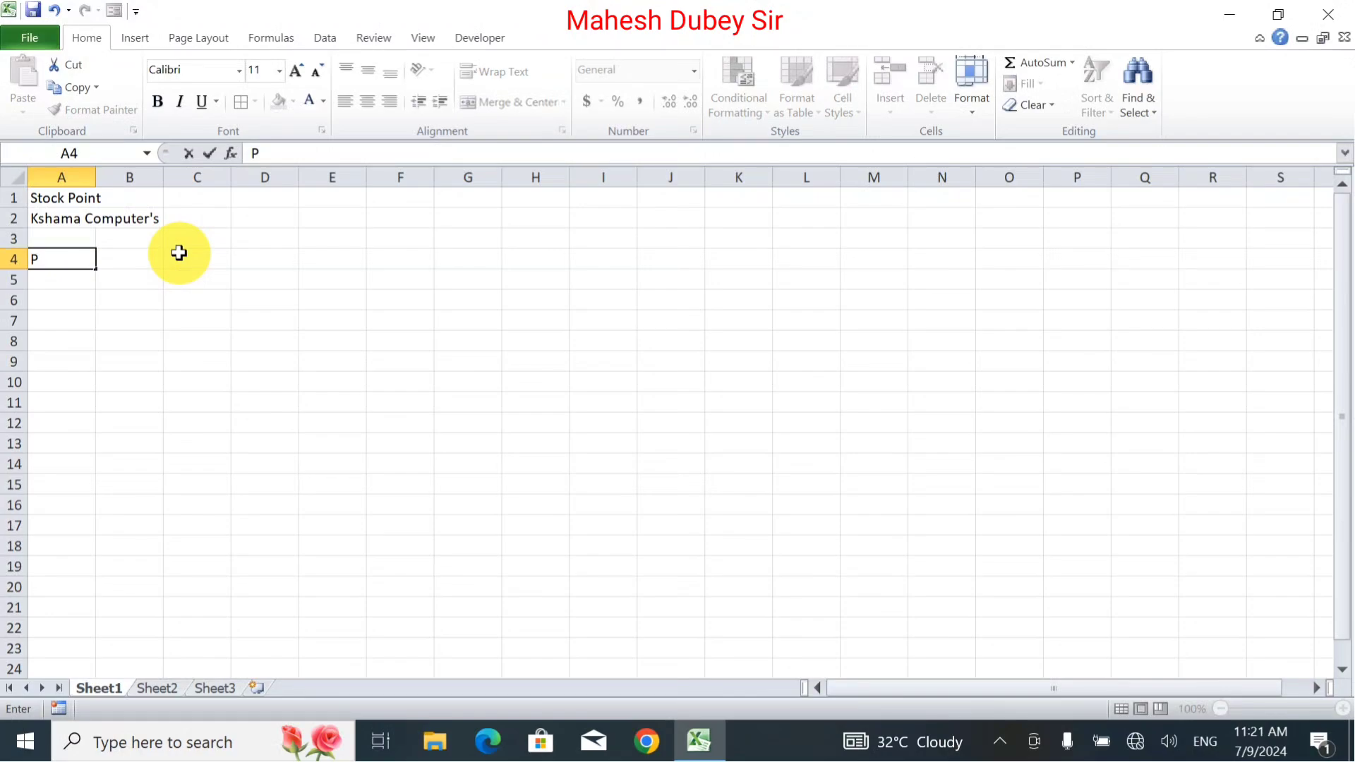
{"action": "key", "text": "BackSpace"}
{"action": "type", "text": "Sr"}
{"action": "key", "text": "Tab"}
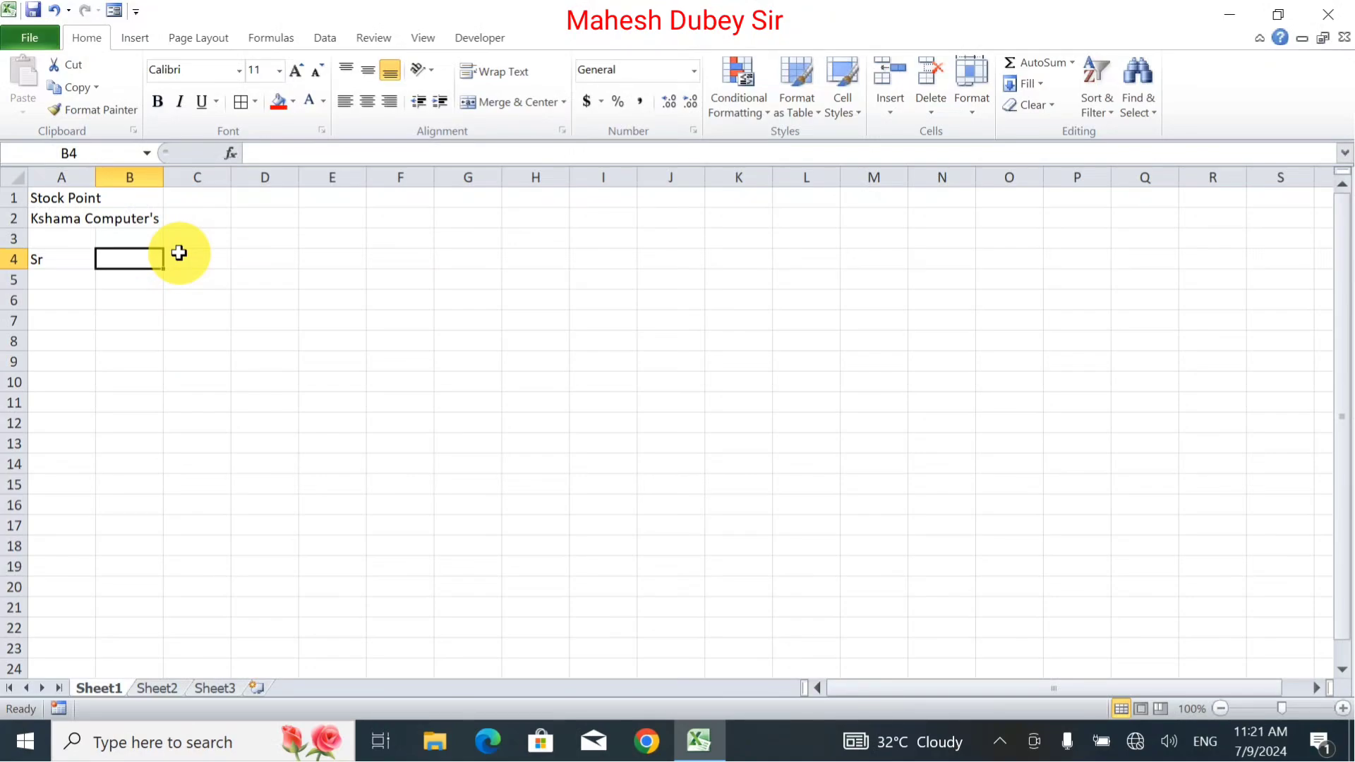
{"action": "key", "text": "Left"}
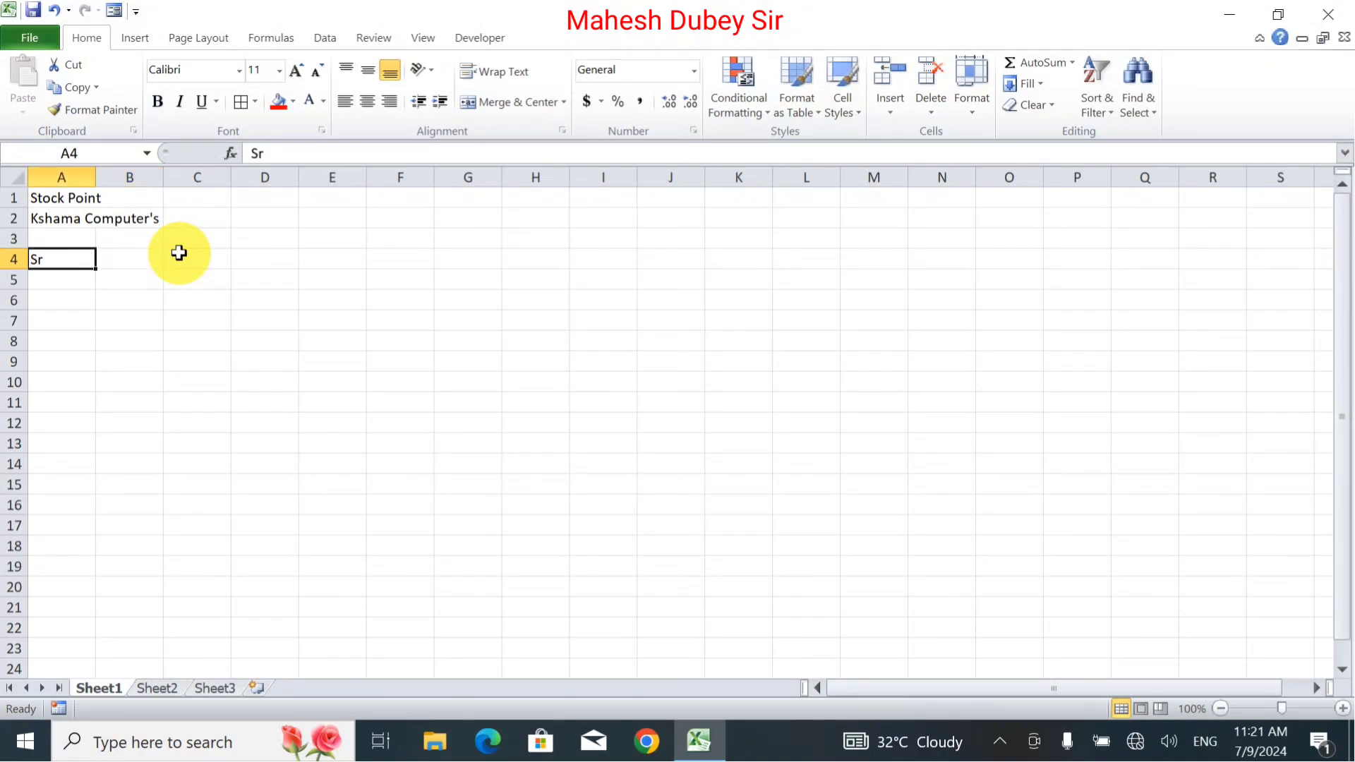
Enter the table headers "Product Name", "Stock" and "Sales Month's & Units" in cells A4 to C4.
{"action": "type", "text": "Pro"}
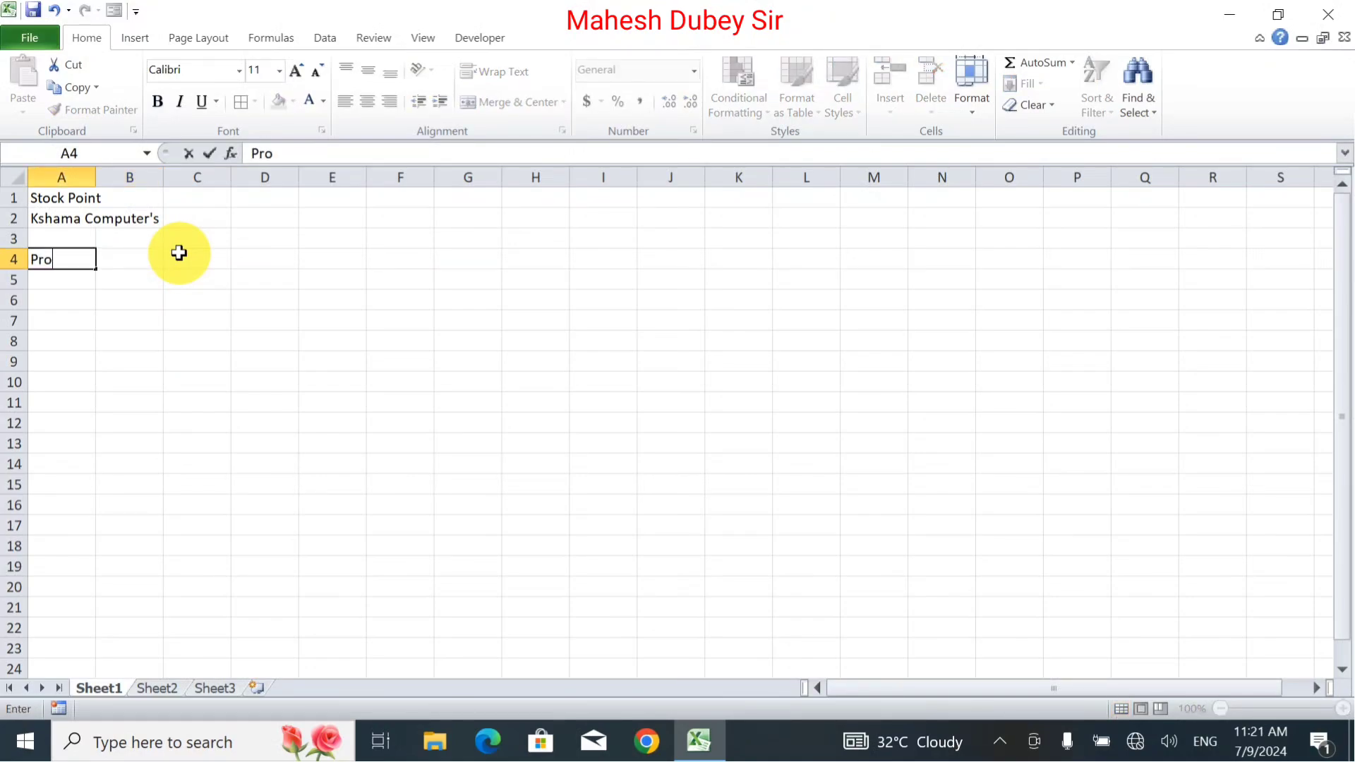
{"action": "type", "text": "duct Name"}
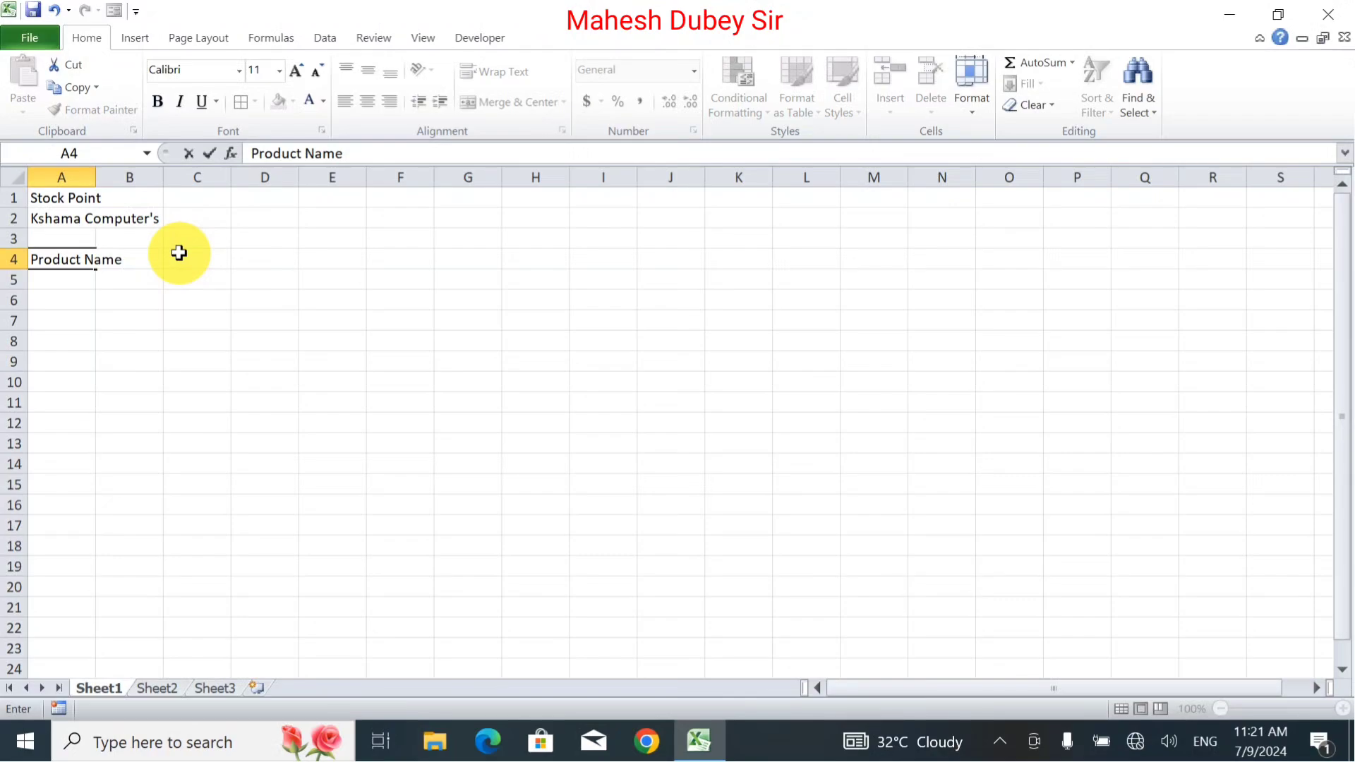
{"action": "key", "text": "Tab"}
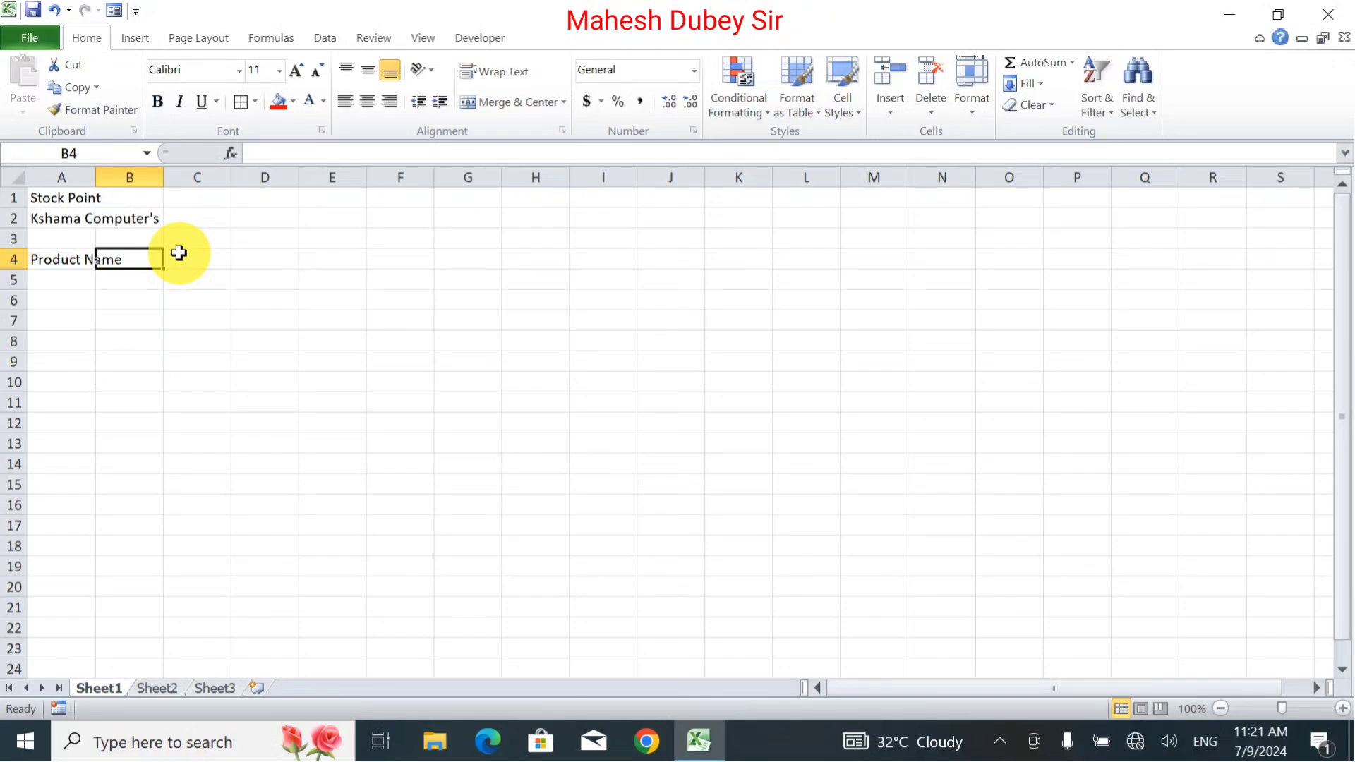
{"action": "type", "text": "Stock"}
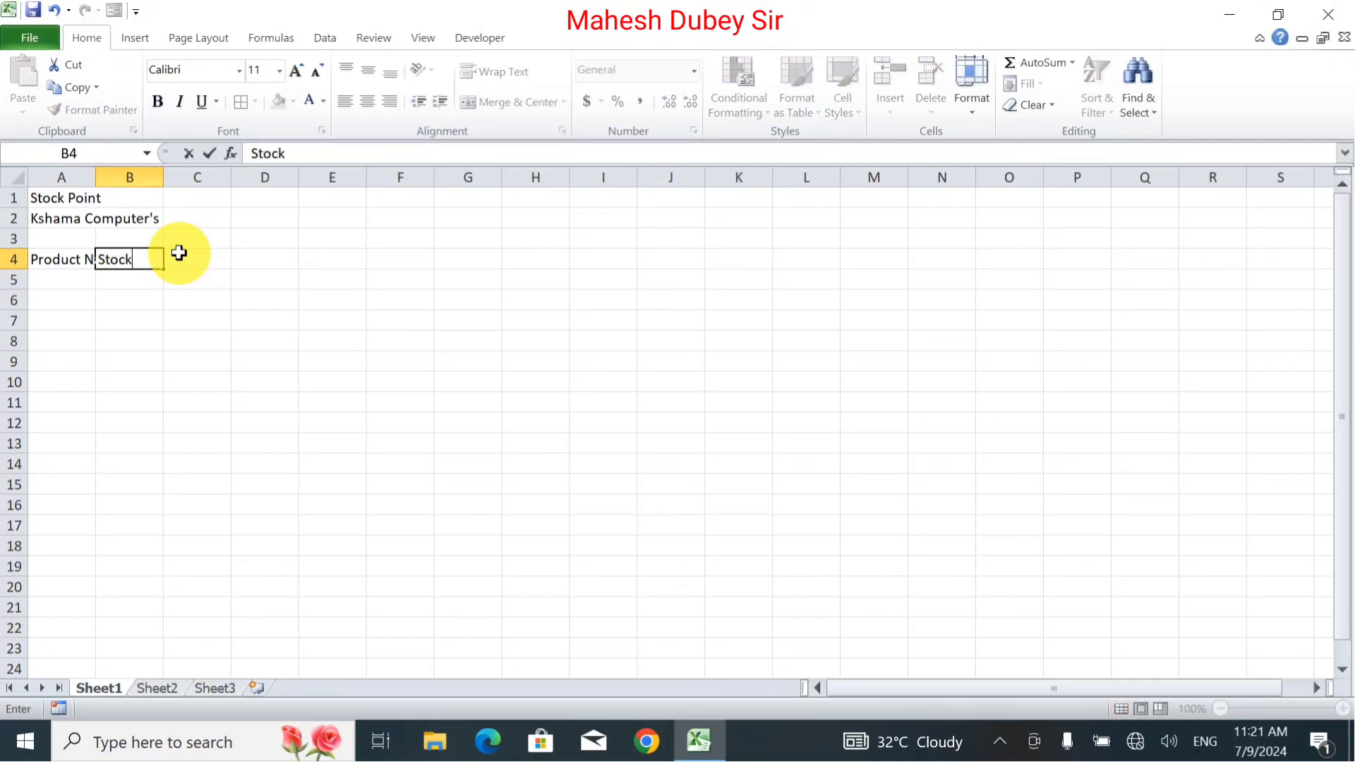
{"action": "left_click", "coordinate": [178, 252]}
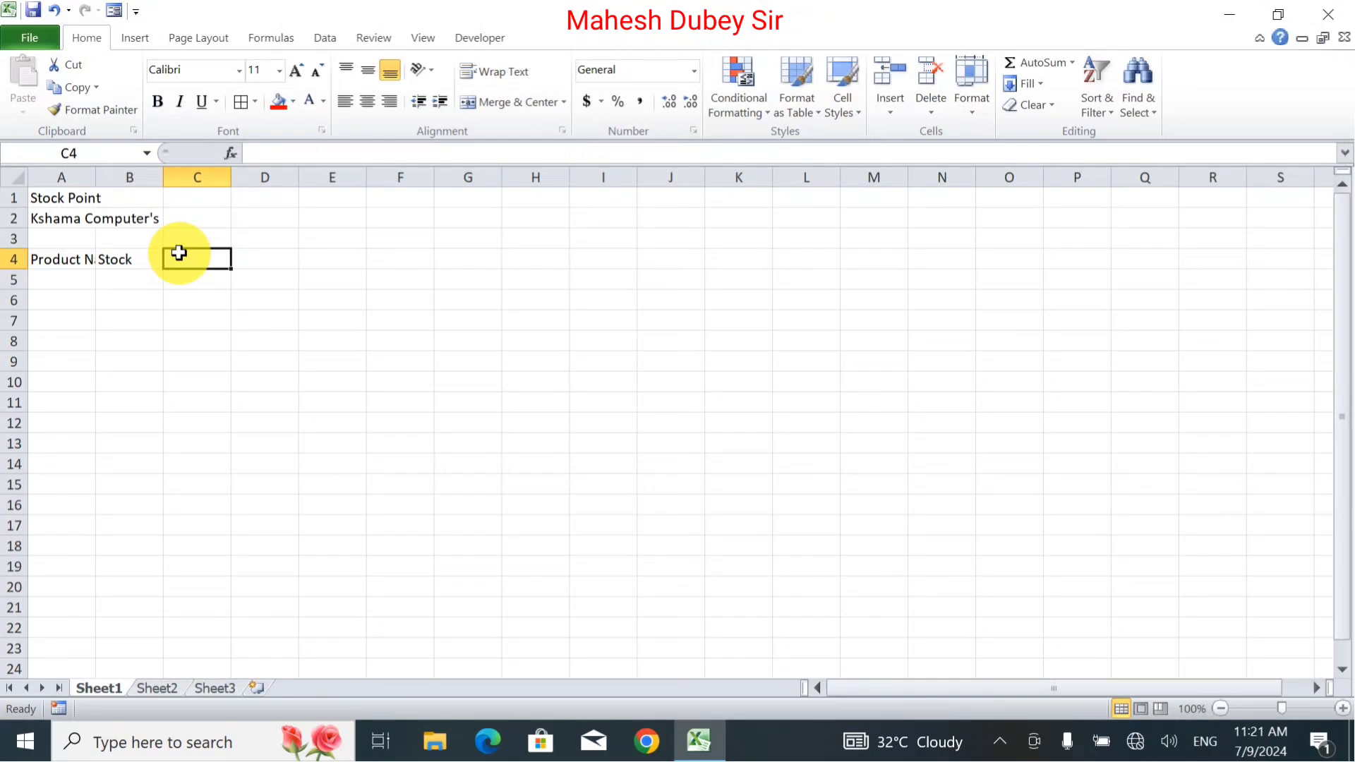
{"action": "type", "text": "Sales"}
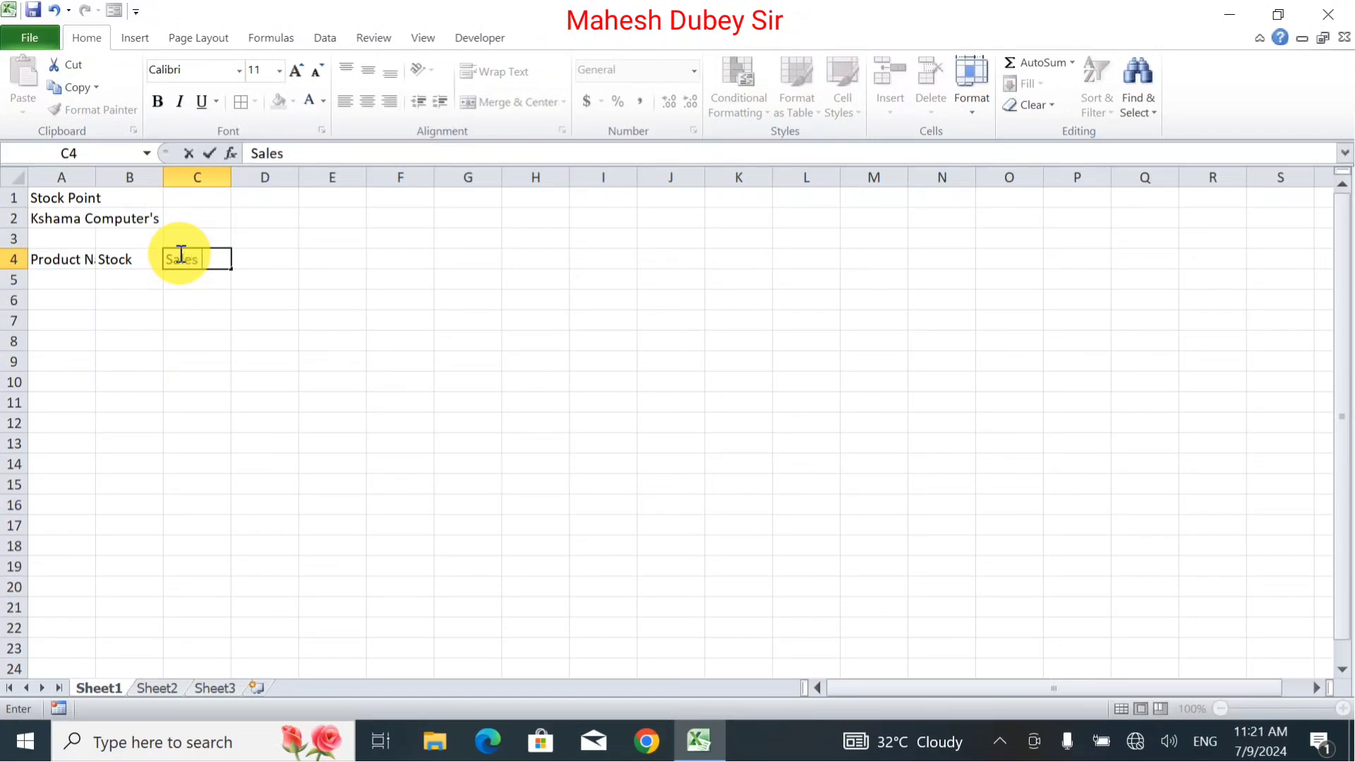
{"action": "type", "text": " Month's "}
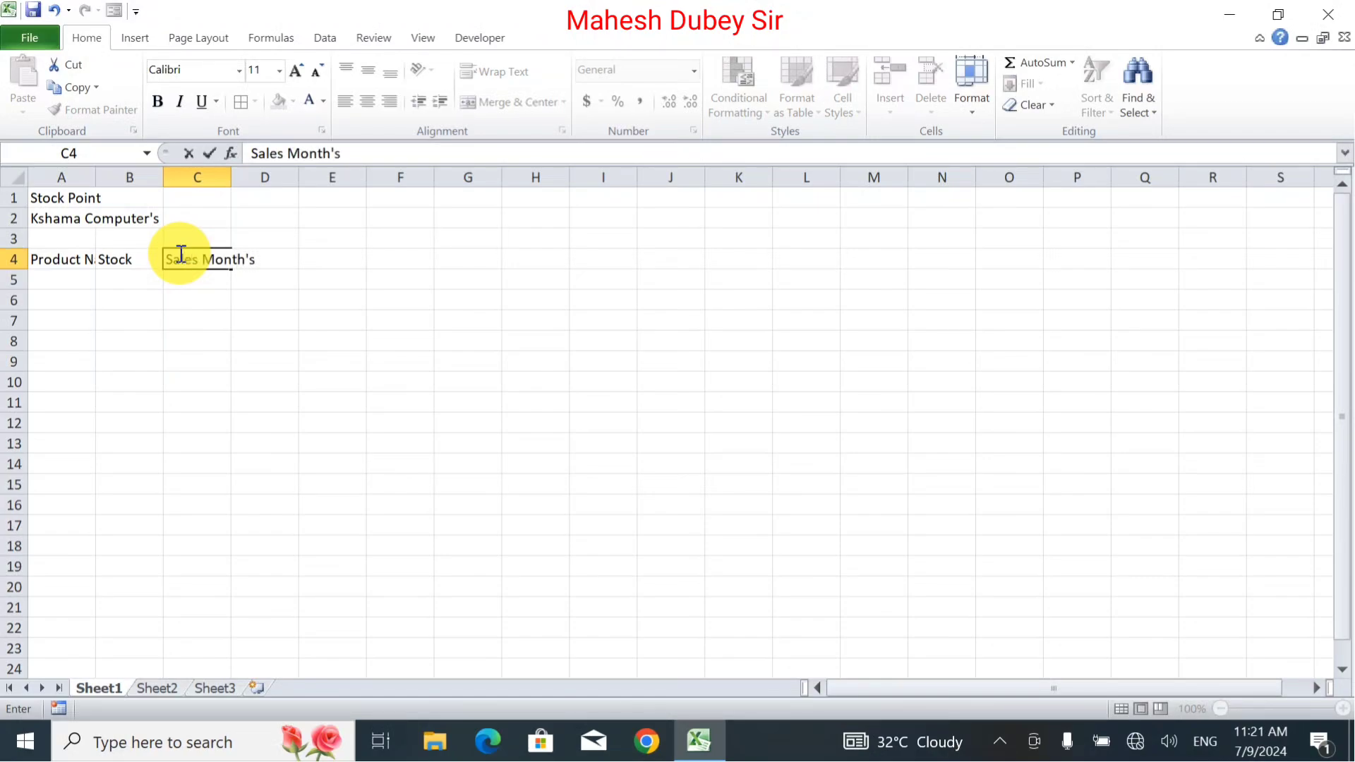
{"action": "type", "text": "& Units"}
{"action": "key", "text": "Return"}
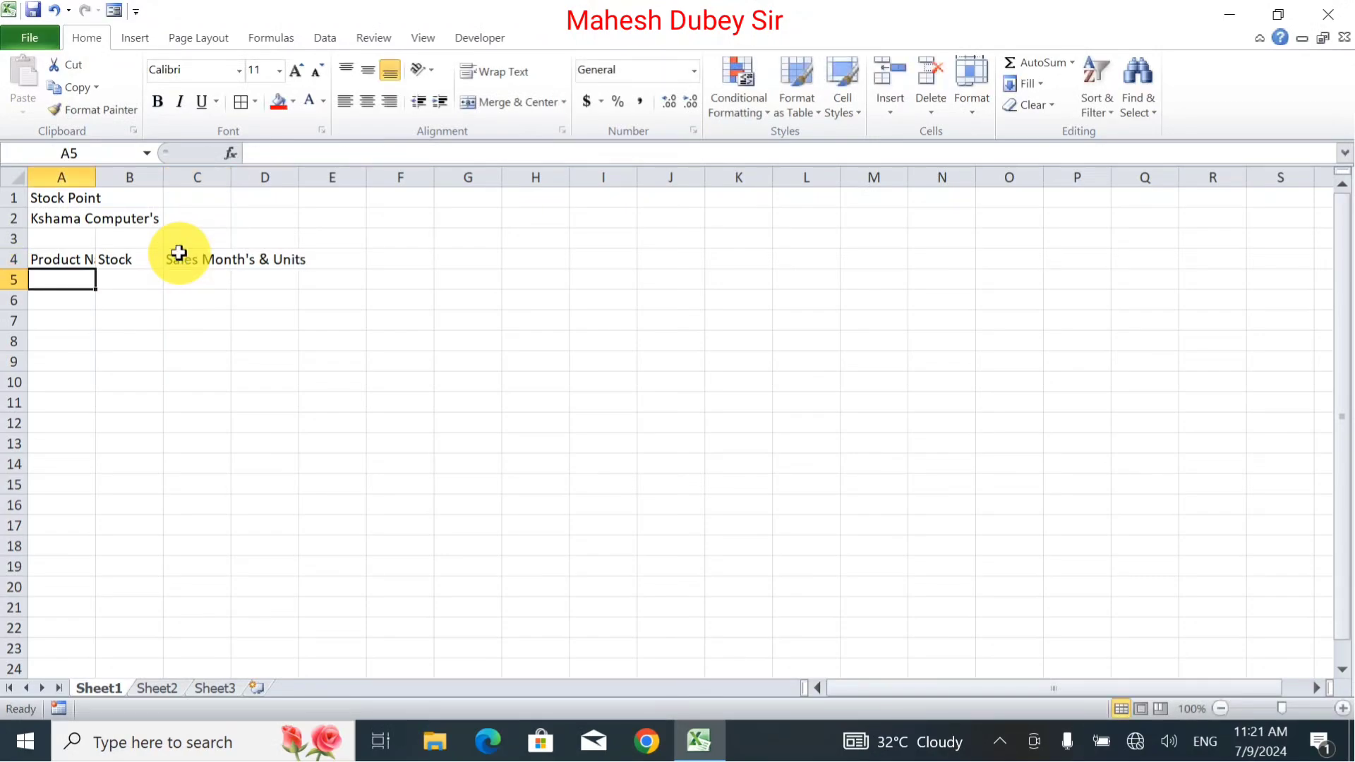
Enter Jan in C5 and fill the month series across row 5 through Dec in N5.
{"action": "left_click", "coordinate": [200, 281]}
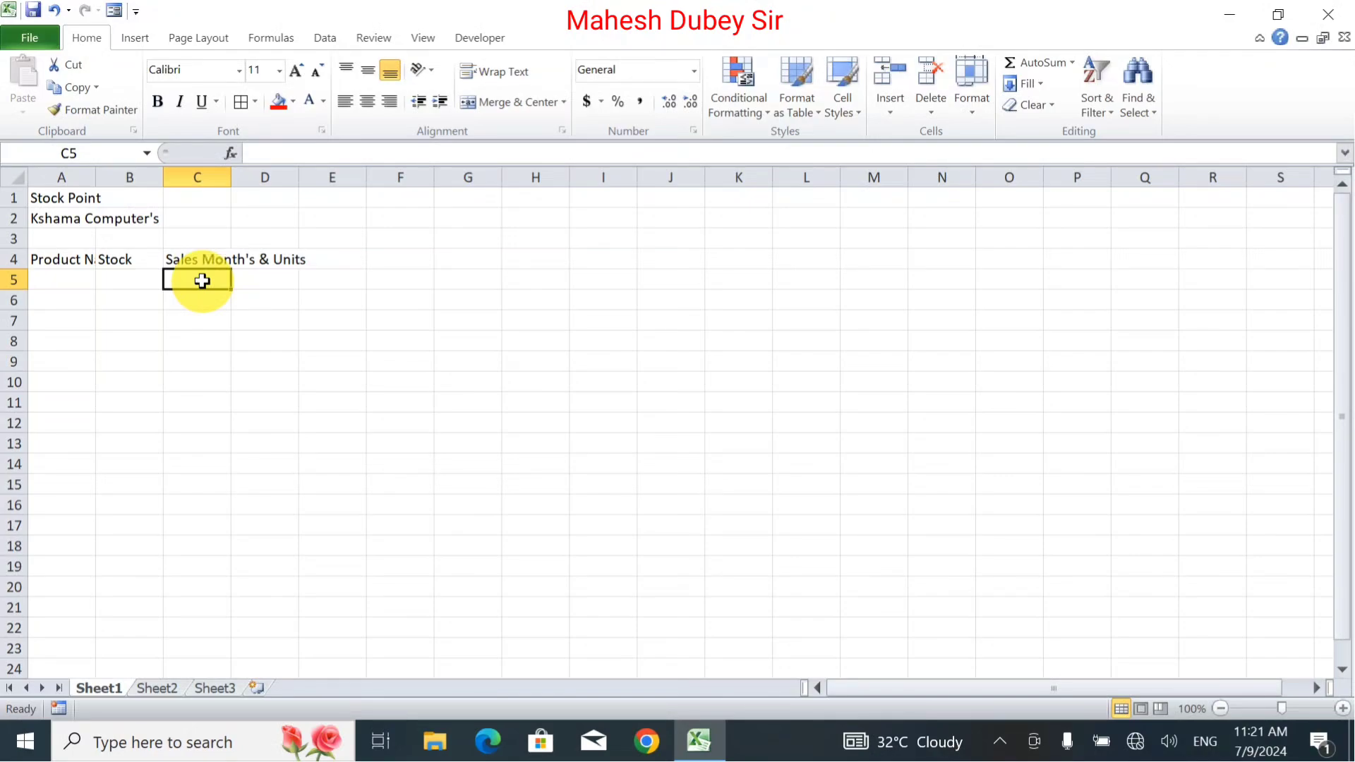
{"action": "type", "text": "Jan"}
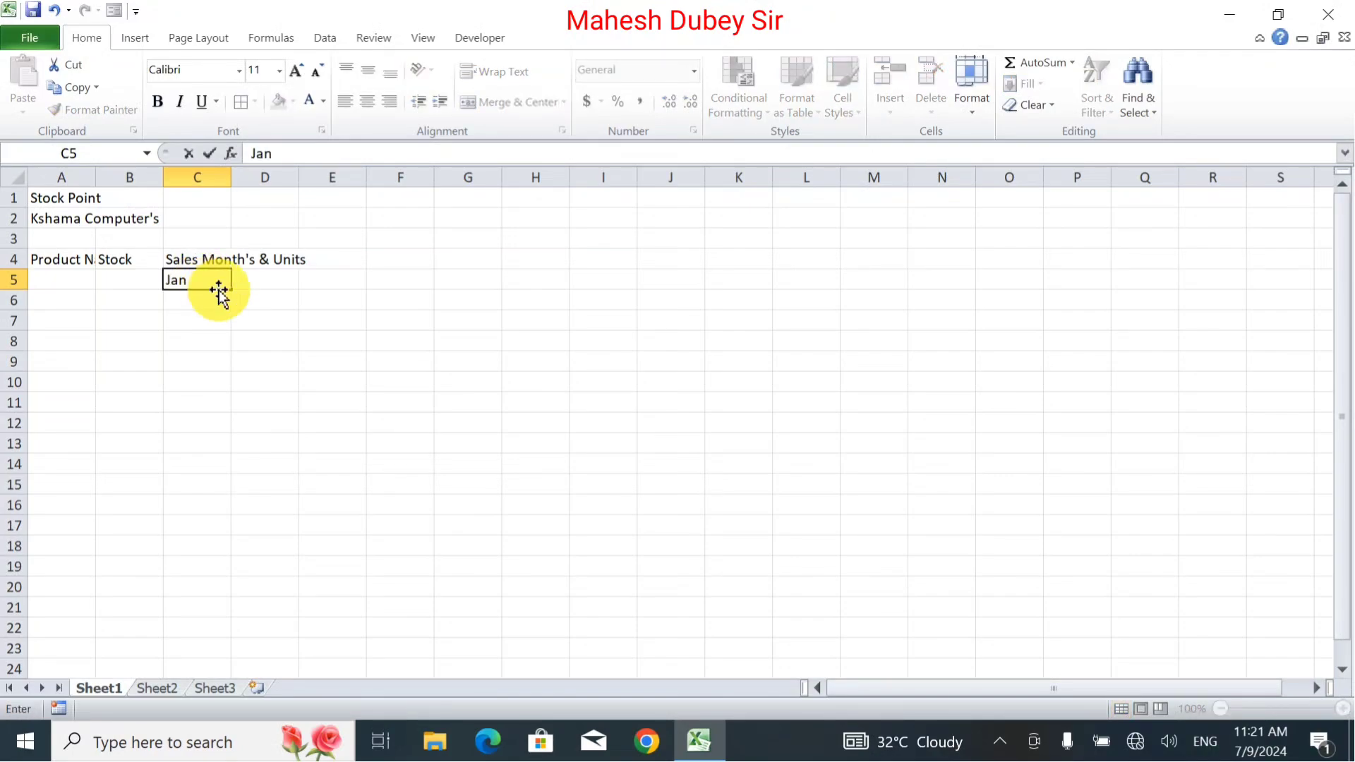
{"action": "key", "text": "ctrl+Return"}
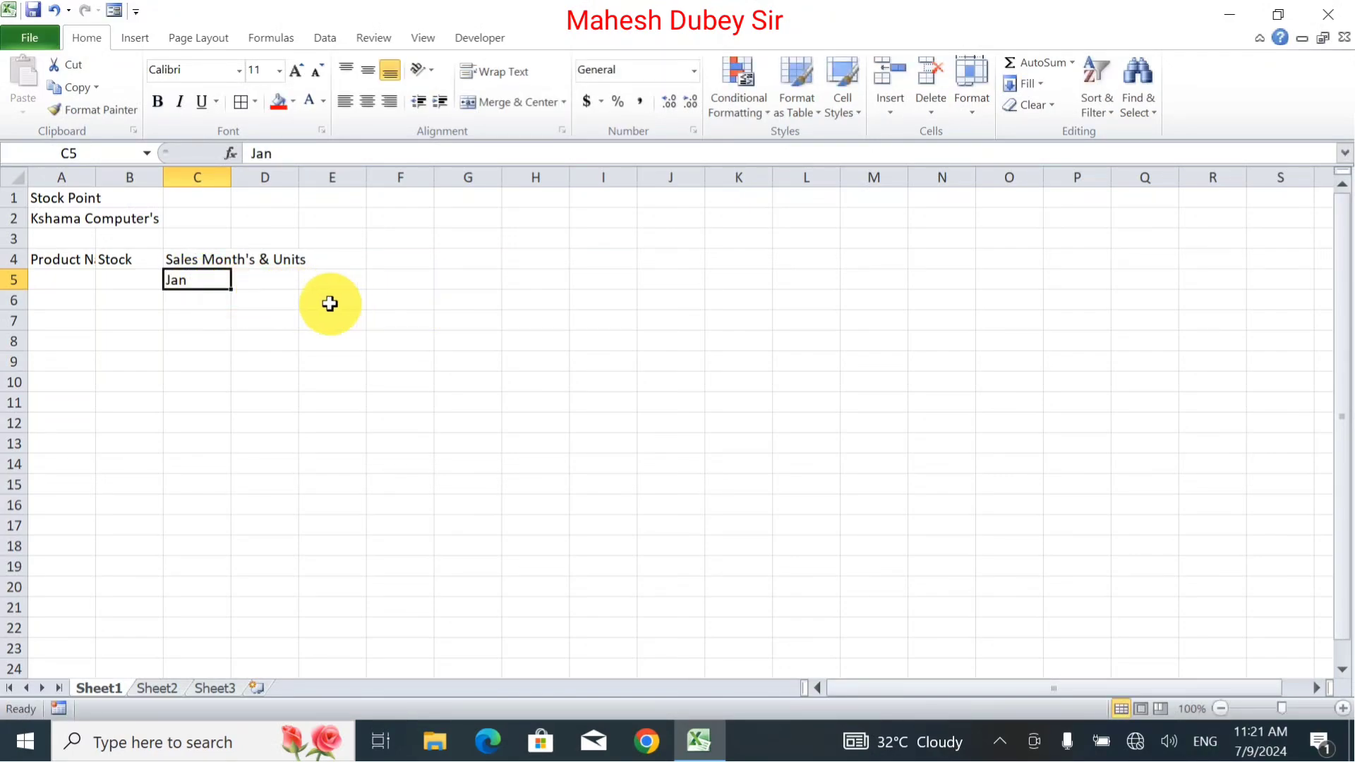
{"action": "left_click_drag", "start_coordinate": [236, 289], "coordinate": [959, 300]}
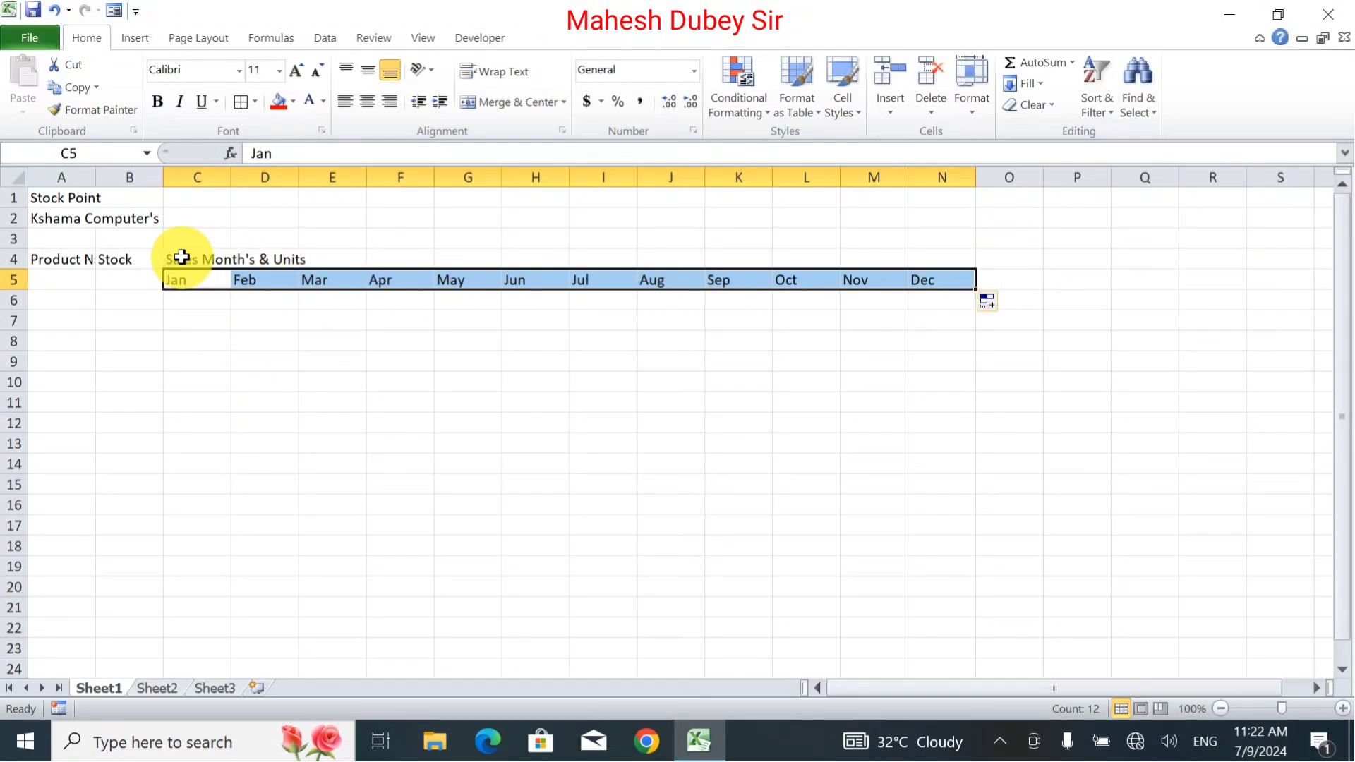
Merge and center the table headers: Sales Month's & Units over C4:N4, Stock over B4:B5 and Product Name over A4:A5.
{"action": "left_click_drag", "start_coordinate": [185, 261], "coordinate": [961, 266]}
{"action": "left_click", "coordinate": [494, 103]}
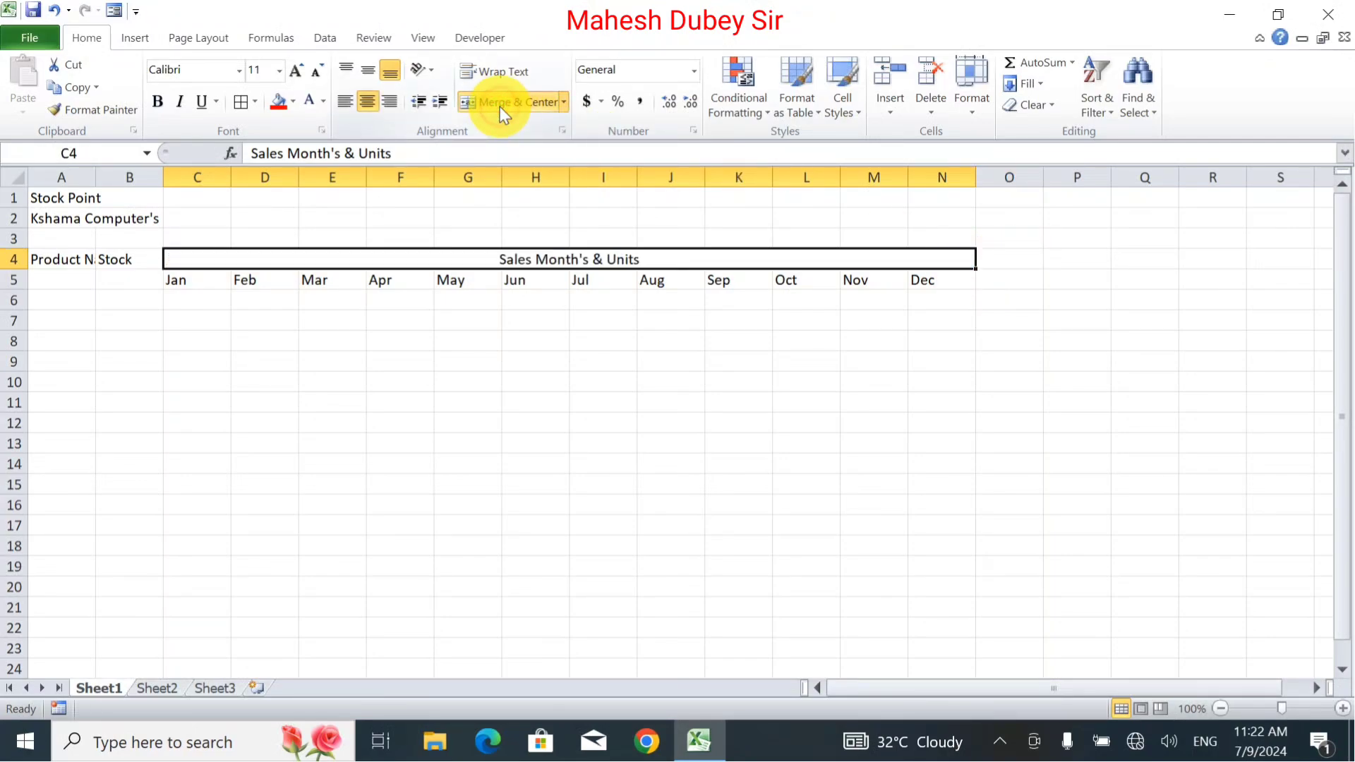
{"action": "left_click_drag", "start_coordinate": [110, 258], "coordinate": [117, 279]}
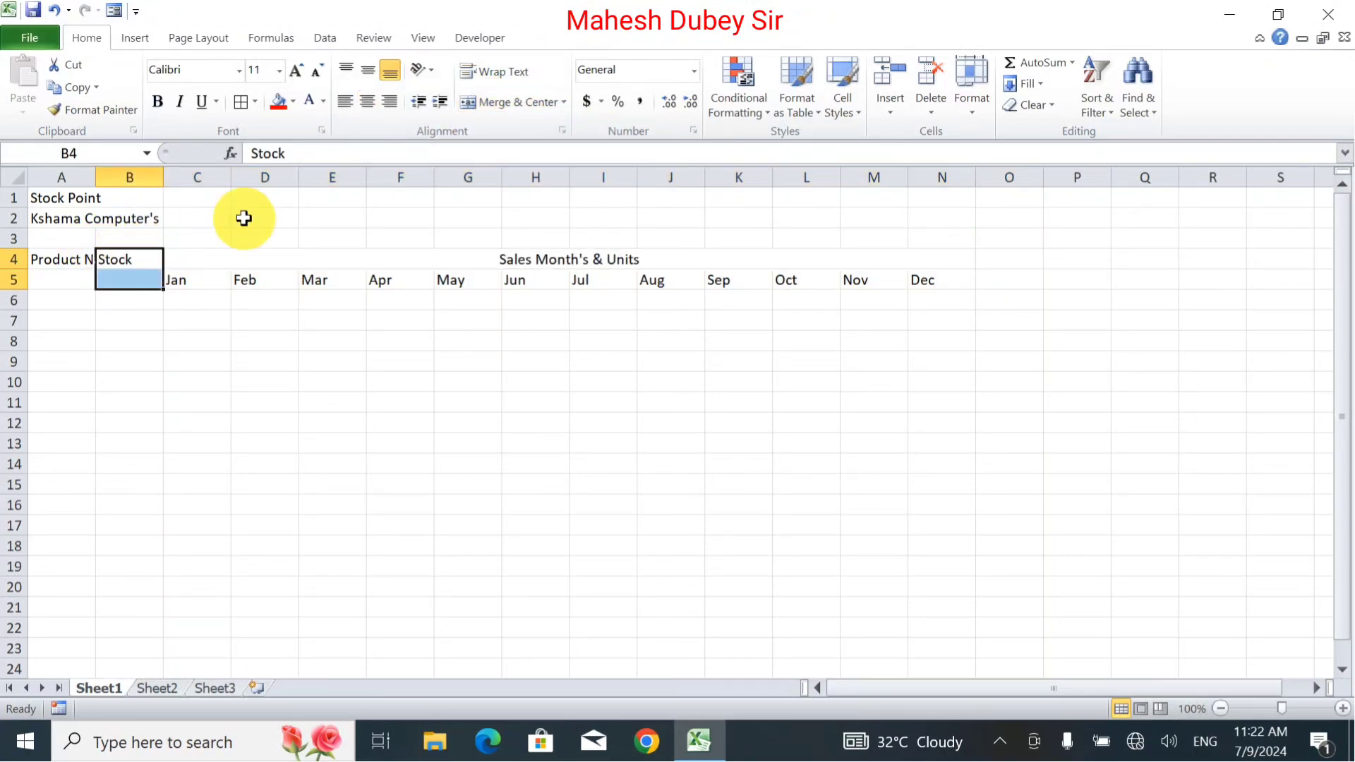
{"action": "left_click", "coordinate": [510, 103]}
{"action": "left_click_drag", "start_coordinate": [75, 255], "coordinate": [74, 280]}
{"action": "left_click", "coordinate": [522, 108]}
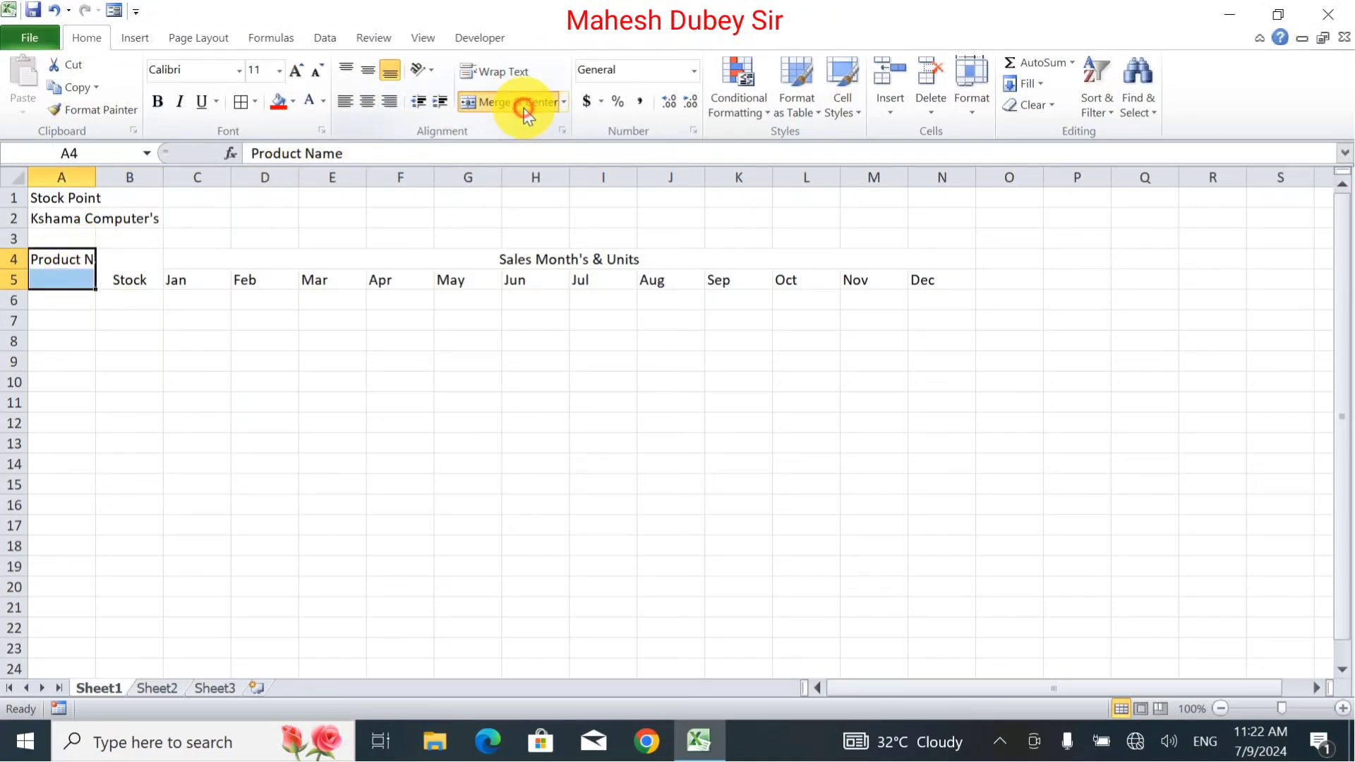
Merge and center each of the two title rows separately across columns A to N.
{"action": "left_click_drag", "start_coordinate": [77, 195], "coordinate": [913, 178]}
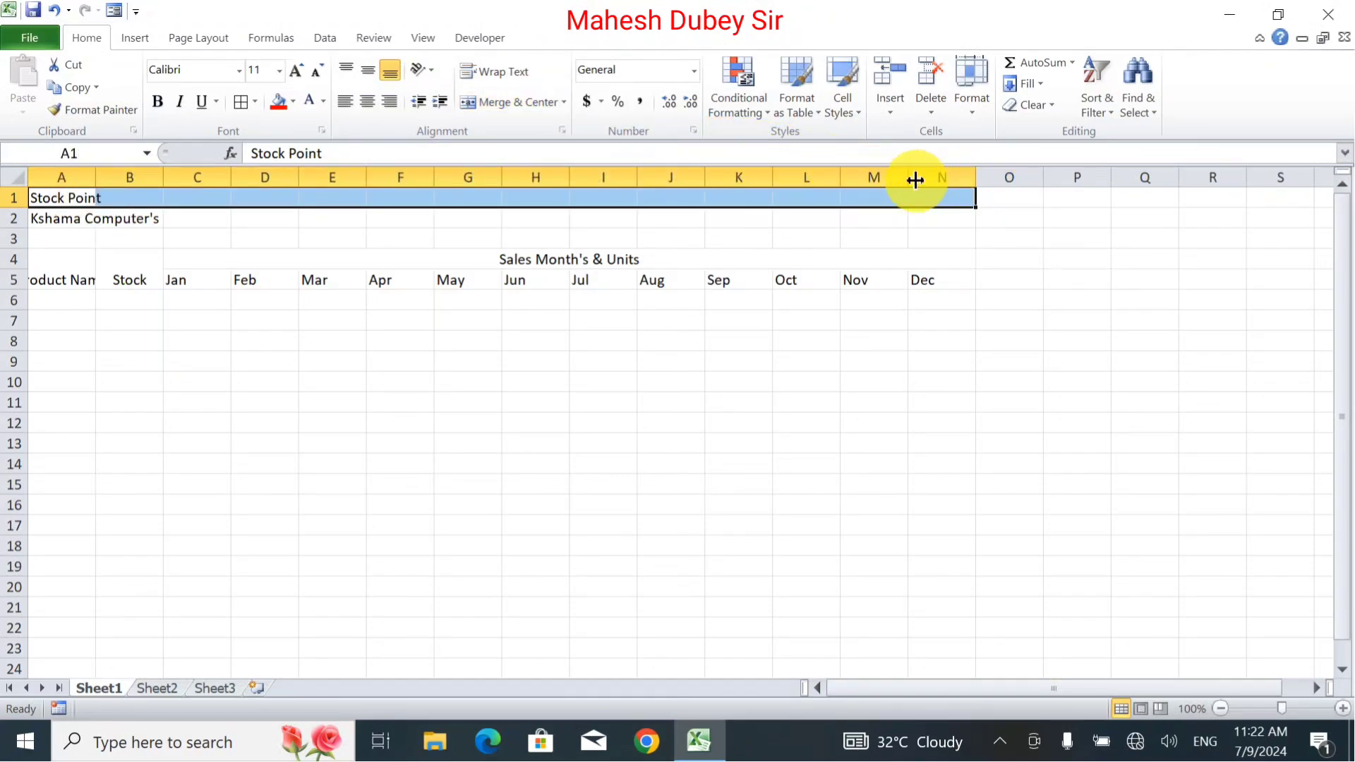
{"action": "left_click", "coordinate": [523, 101]}
{"action": "left_click_drag", "start_coordinate": [73, 219], "coordinate": [955, 215]}
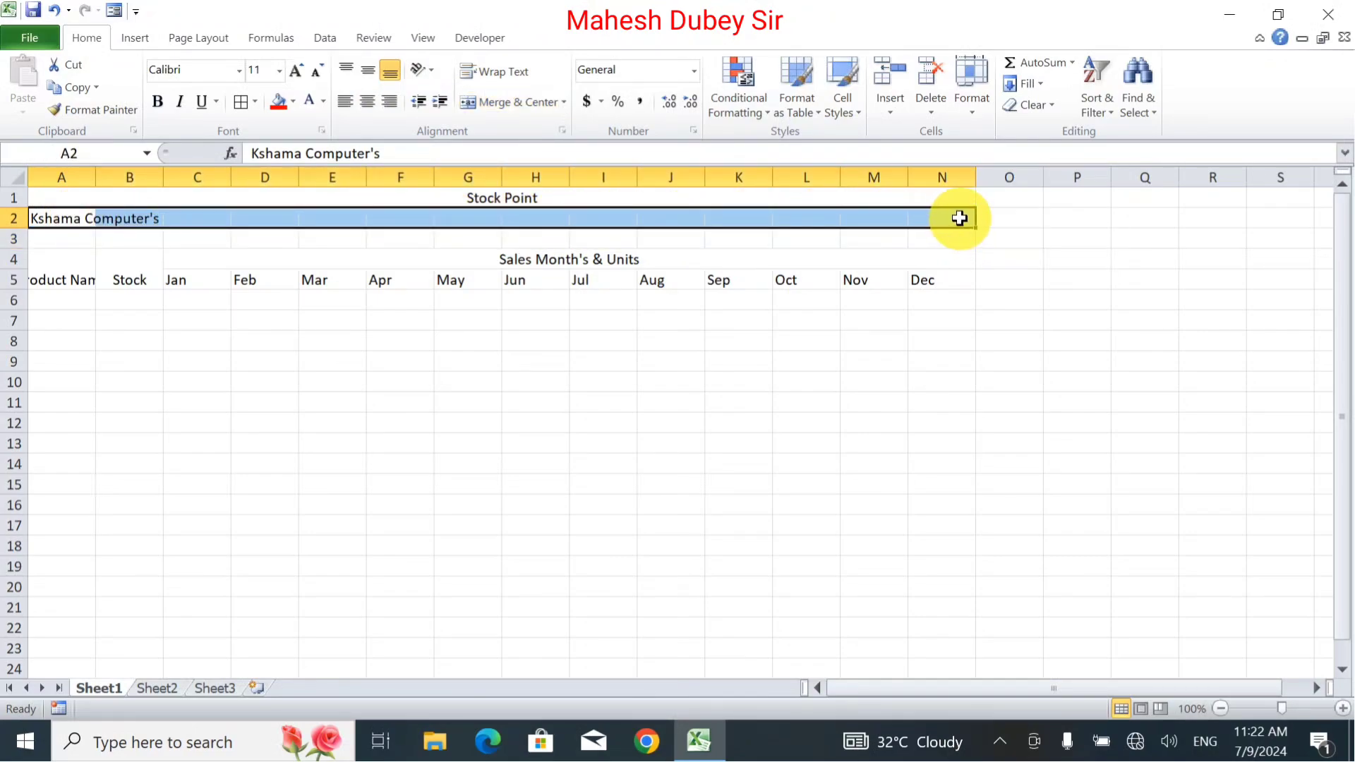
{"action": "left_click", "coordinate": [472, 103]}
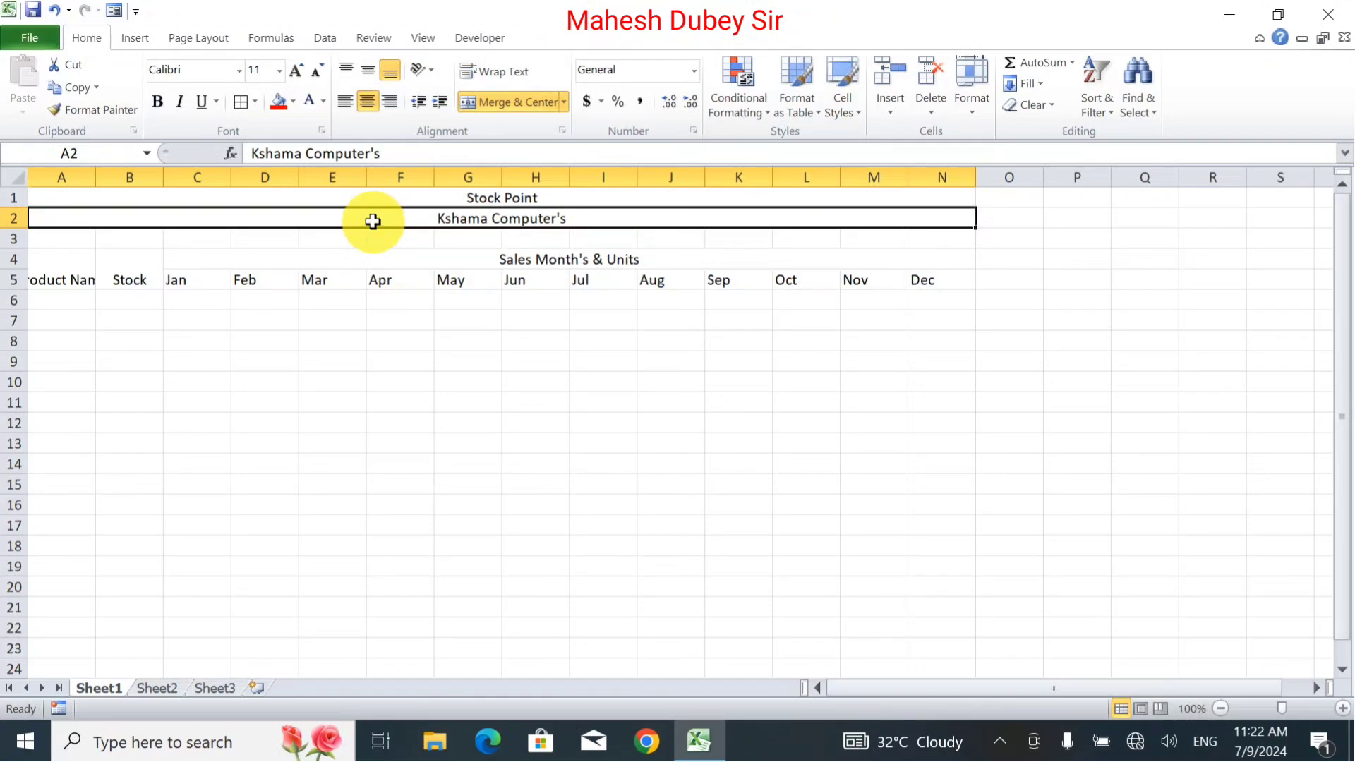
Increase the font size of the "Stock Point" title to 14.
{"action": "left_click", "coordinate": [399, 198]}
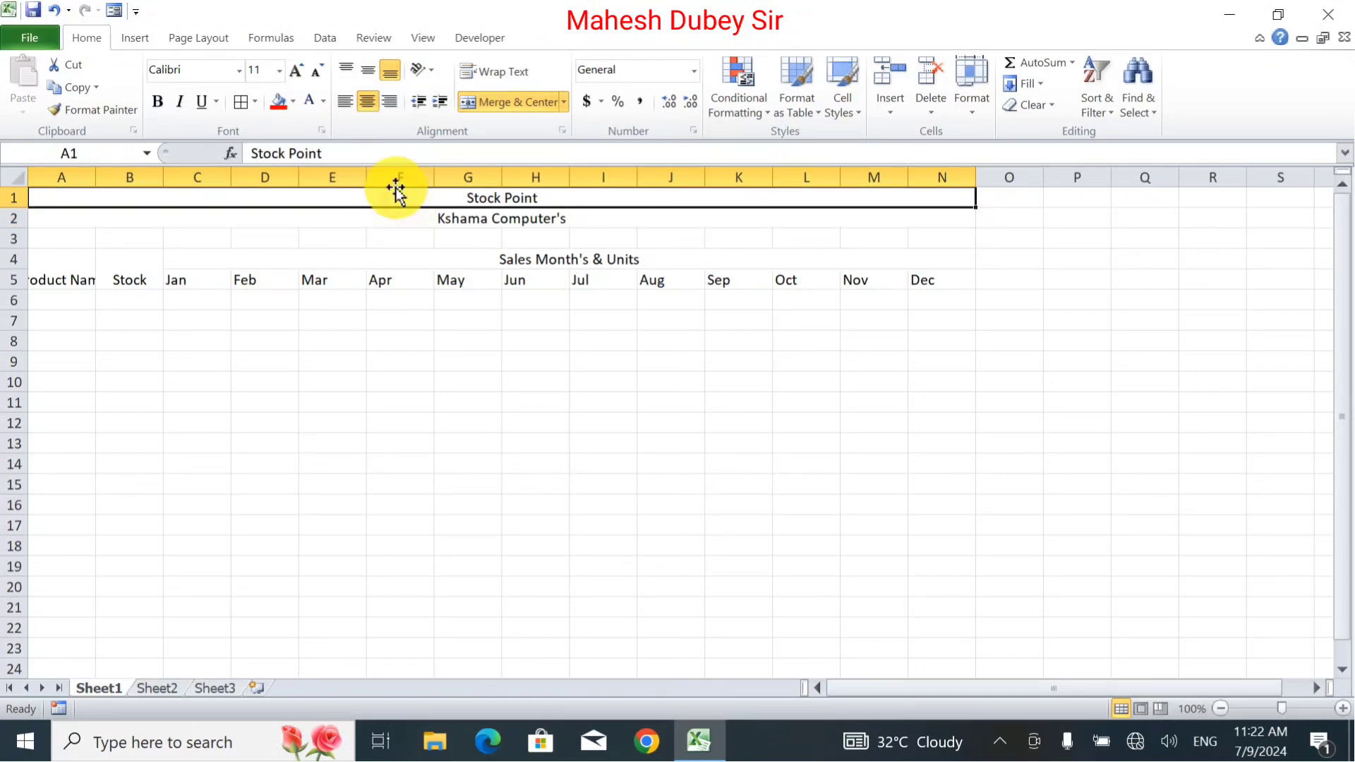
{"action": "left_click", "coordinate": [296, 68]}
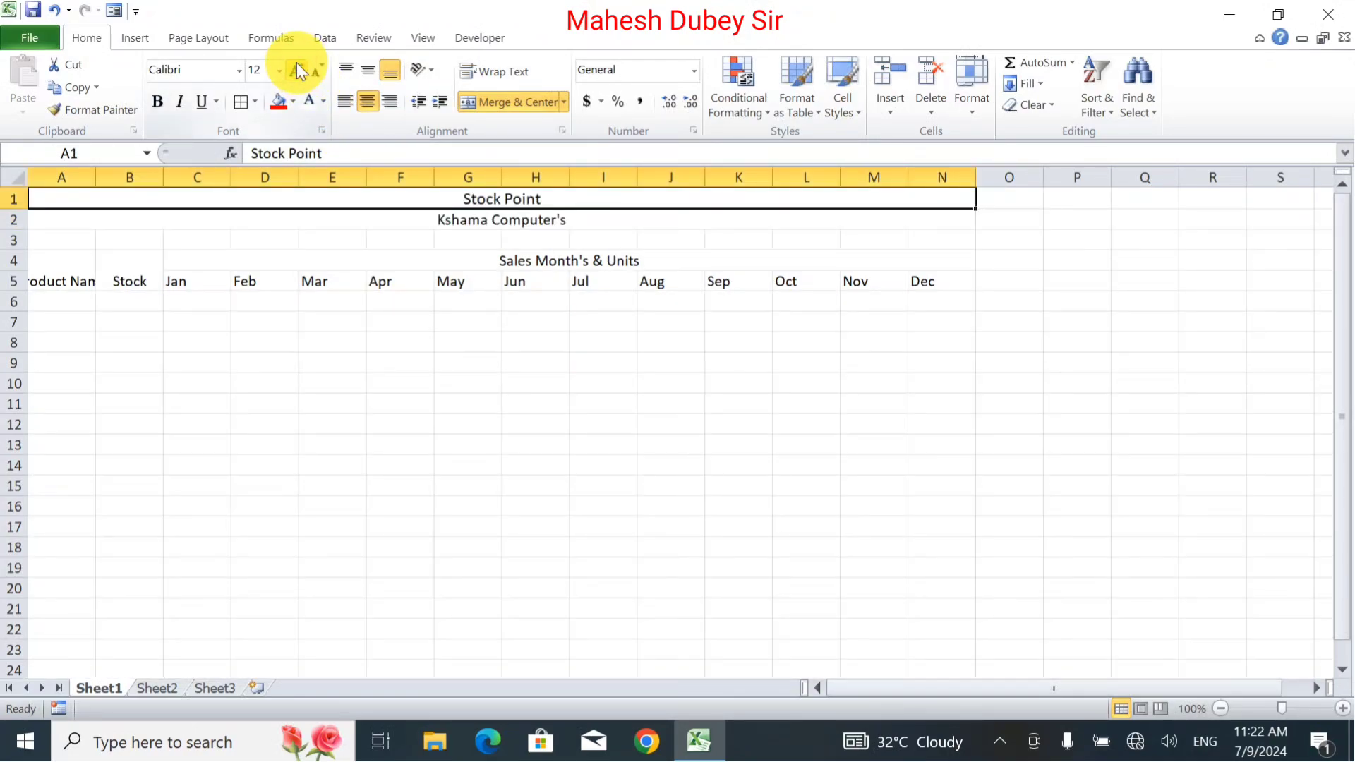
{"action": "left_click", "coordinate": [290, 73]}
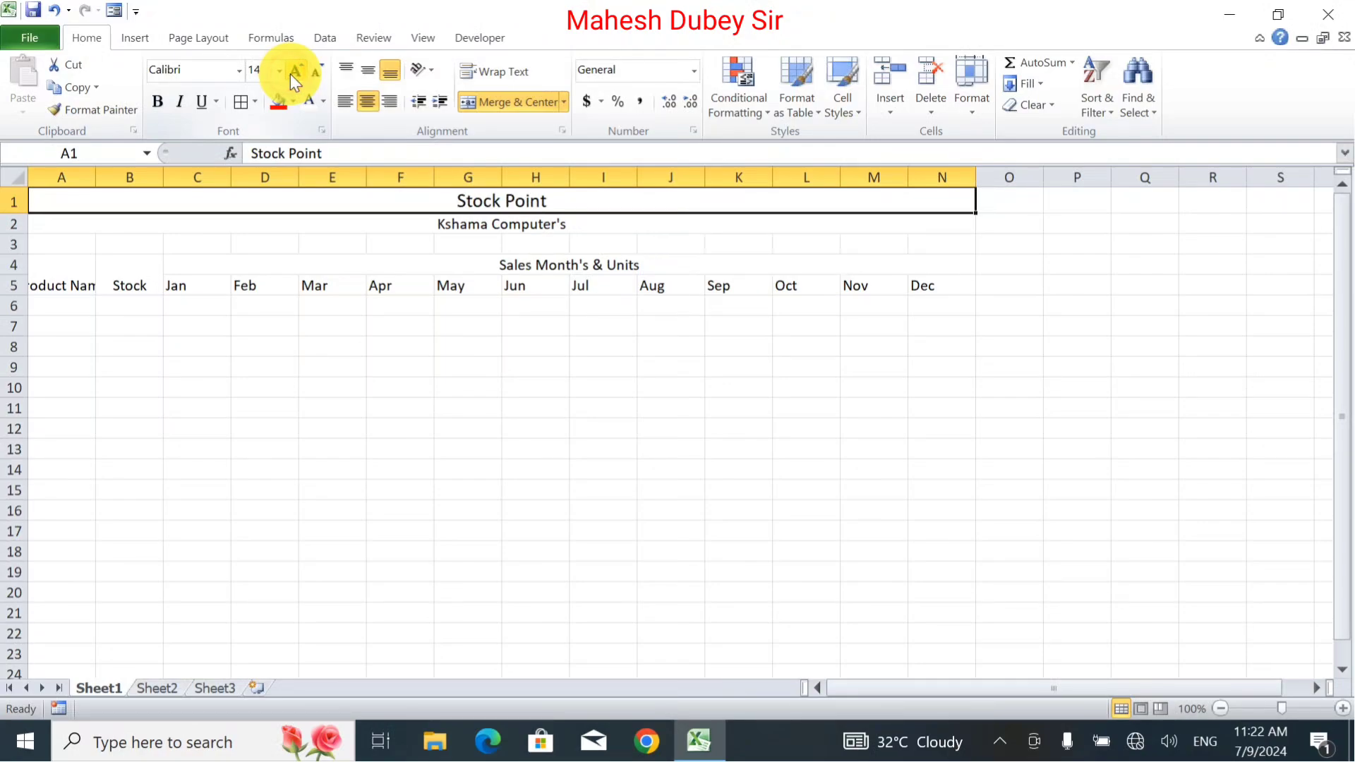
Enlarge the font of the "Kshama Computer's" title in row 2 well beyond the size of the "Stock Point" title.
{"action": "left_click", "coordinate": [407, 226]}
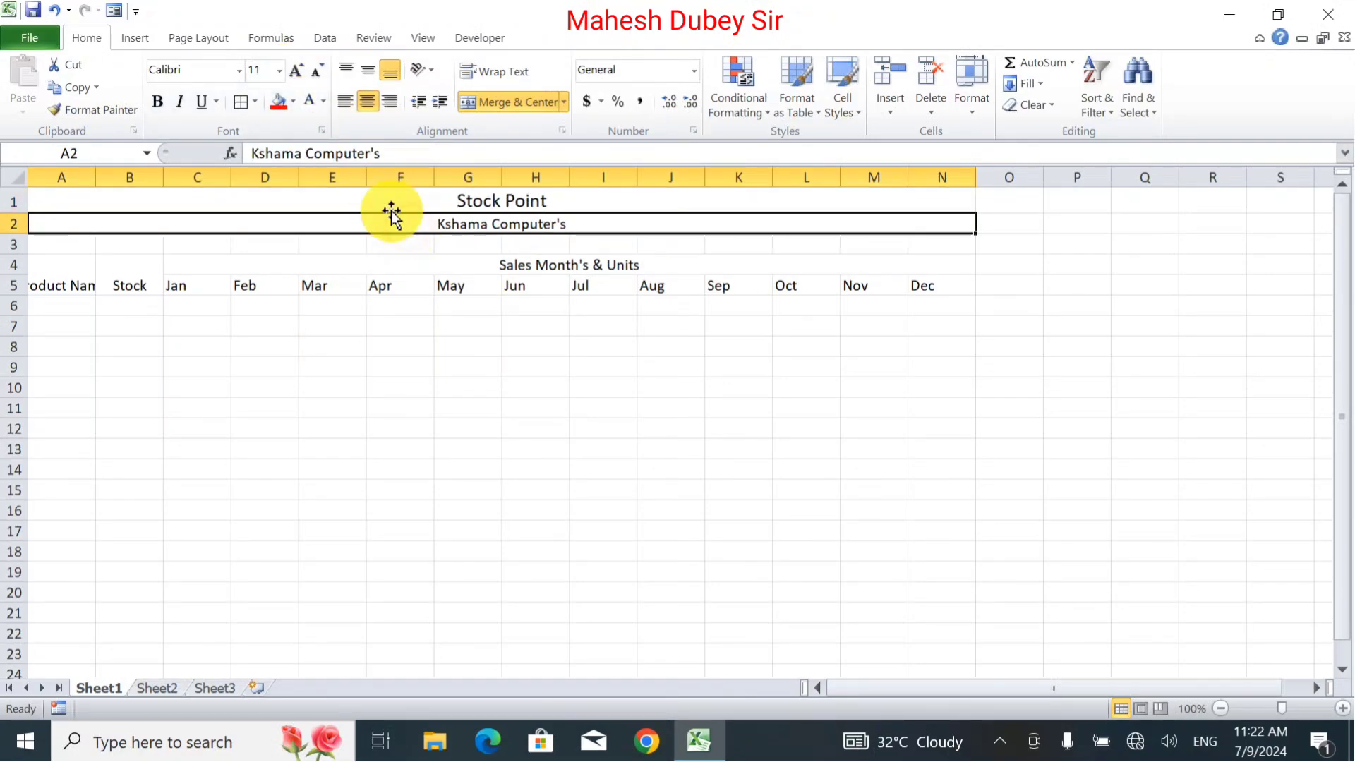
{"action": "left_click", "coordinate": [293, 68]}
{"action": "left_click", "coordinate": [292, 69]}
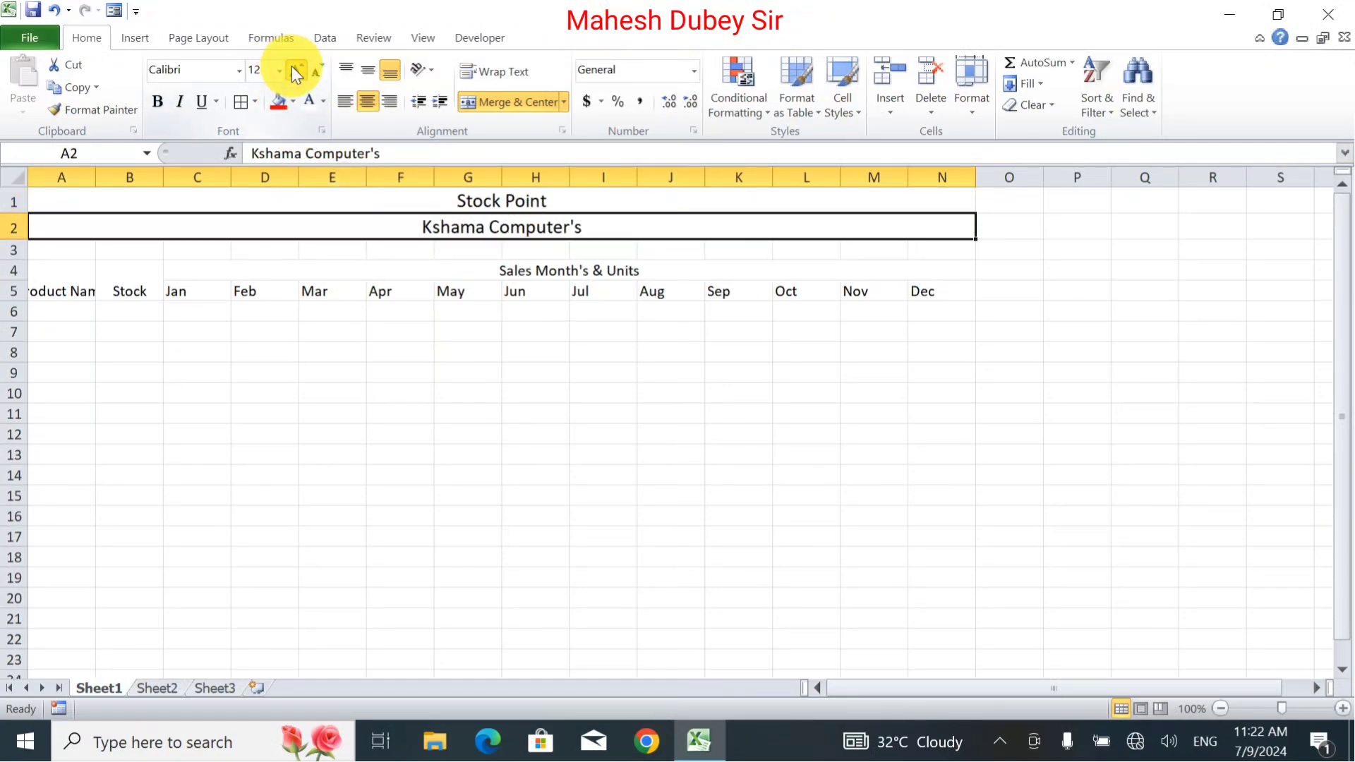
{"action": "left_click", "coordinate": [292, 69]}
{"action": "left_click", "coordinate": [291, 67]}
{"action": "left_click", "coordinate": [291, 66]}
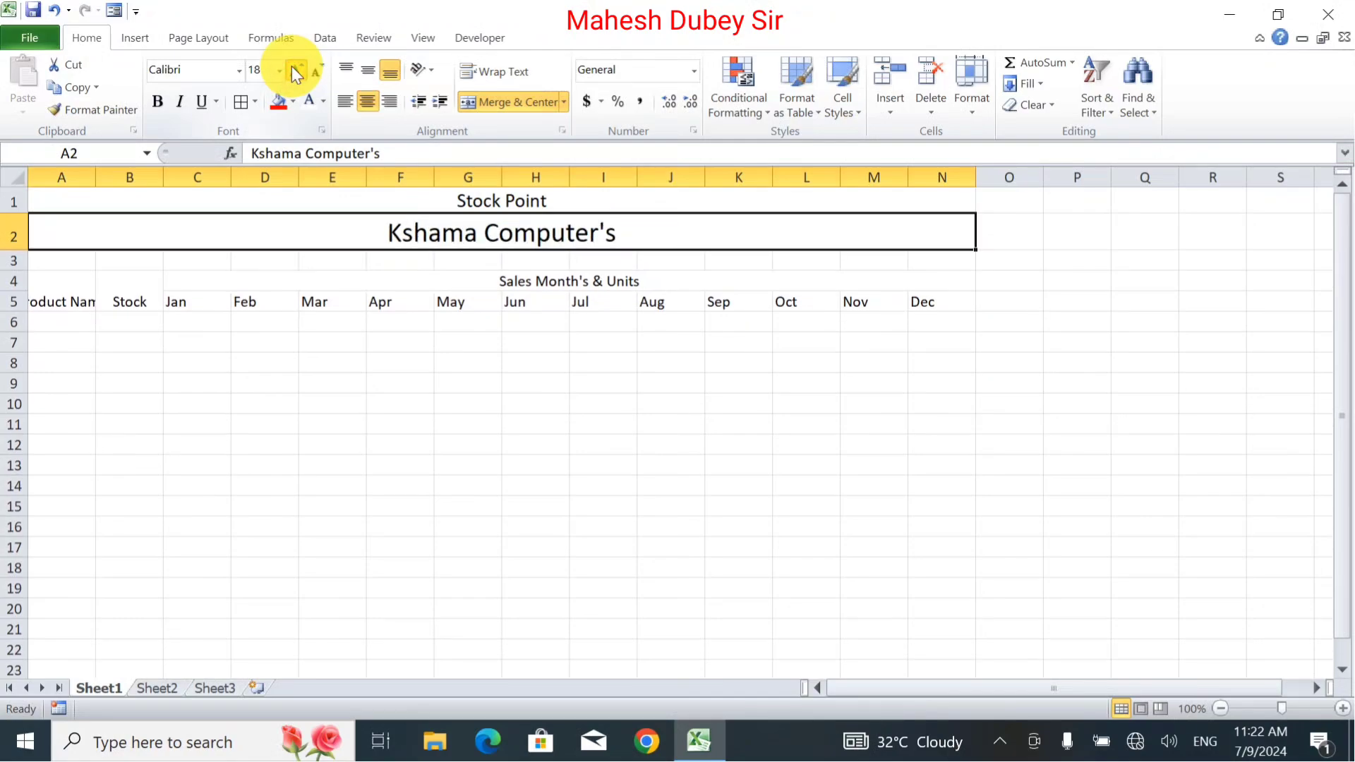
{"action": "left_click", "coordinate": [291, 67]}
{"action": "left_click", "coordinate": [291, 66]}
{"action": "left_click", "coordinate": [291, 66]}
{"action": "left_click", "coordinate": [292, 66]}
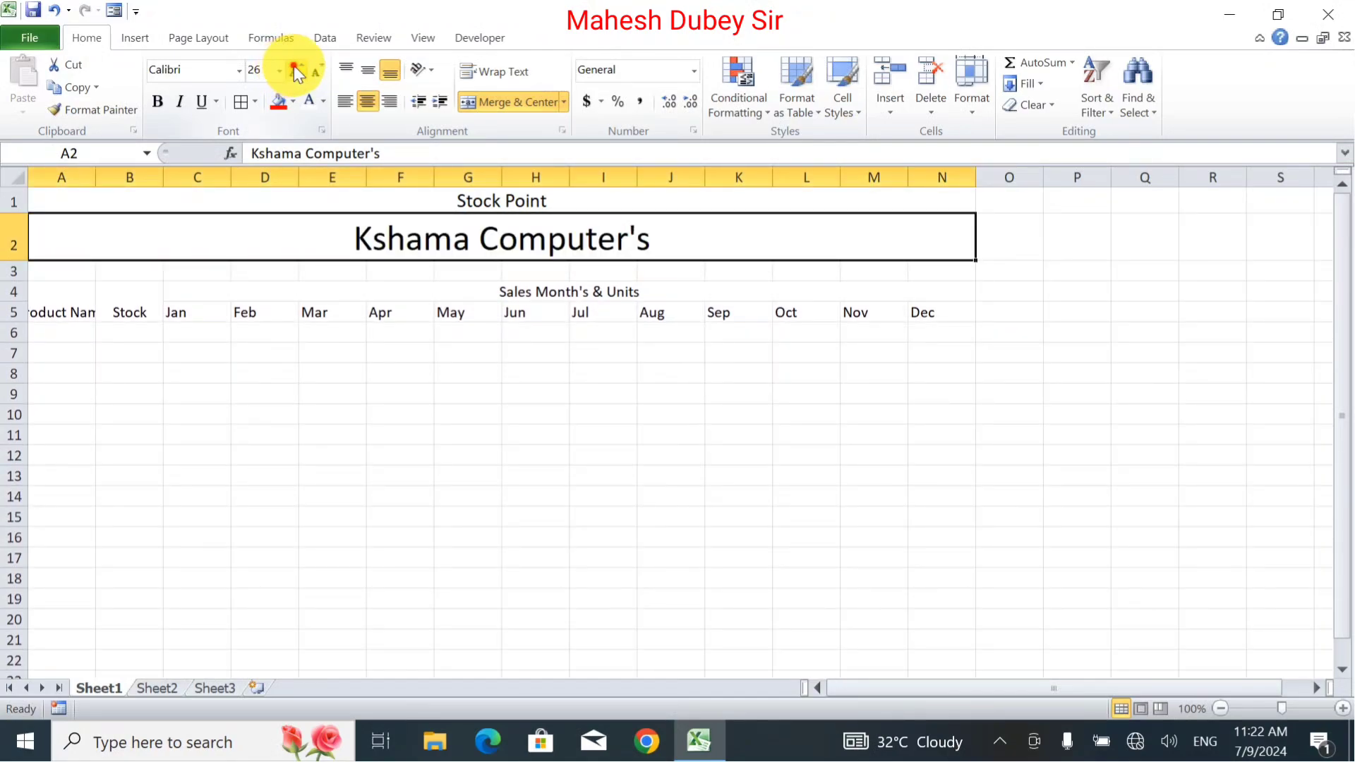
{"action": "left_click", "coordinate": [294, 66]}
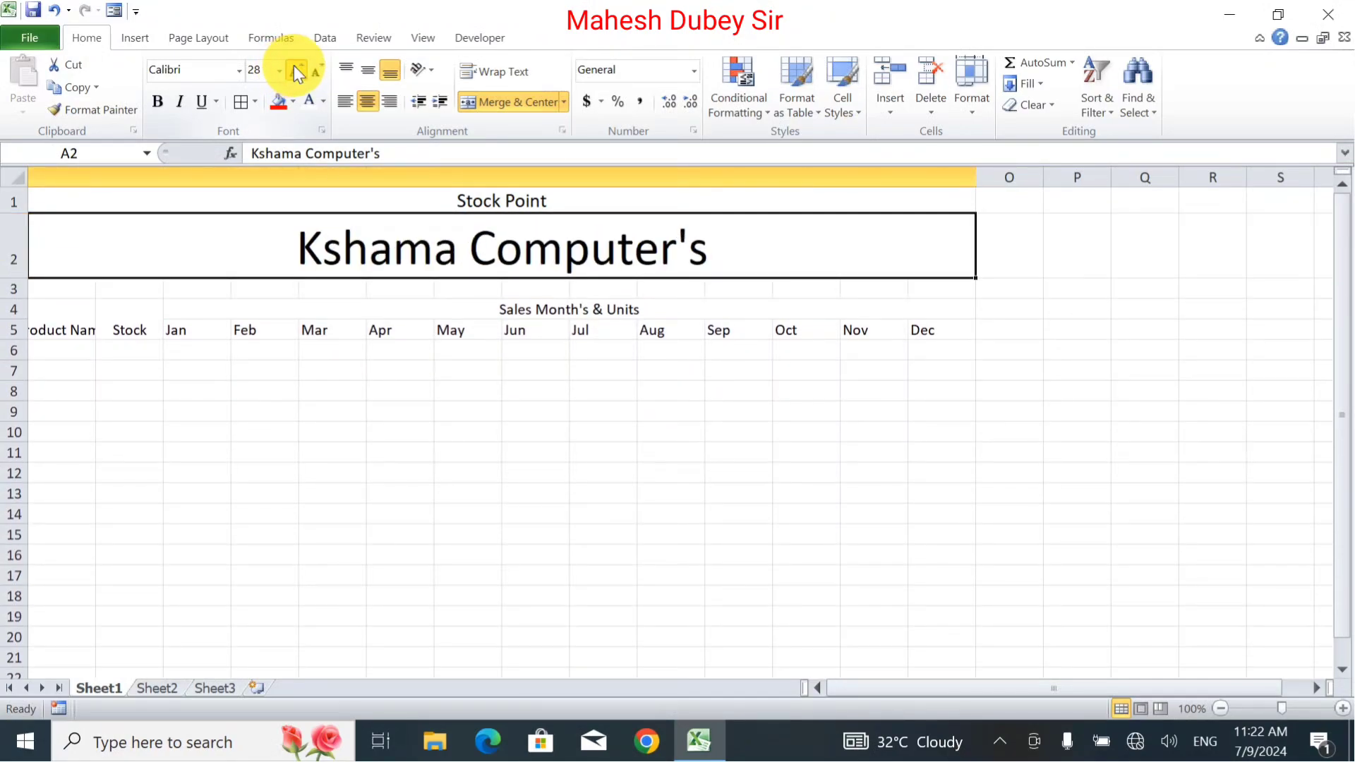
Bold the "Kshama Computer's" title, and format the table headers in rows 4 and 5 as bold at size 14.
{"action": "left_click", "coordinate": [165, 106]}
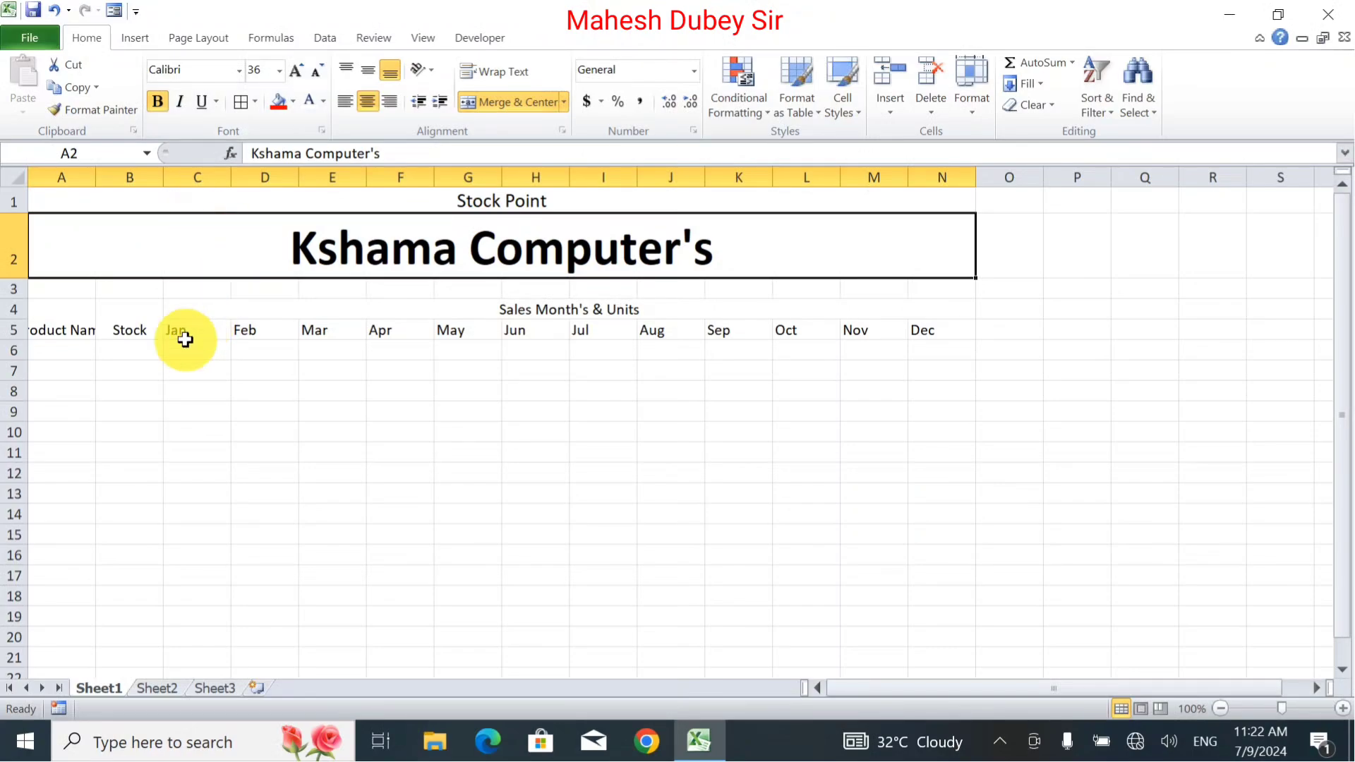
{"action": "left_click_drag", "start_coordinate": [51, 333], "coordinate": [736, 299]}
{"action": "left_click", "coordinate": [299, 71]}
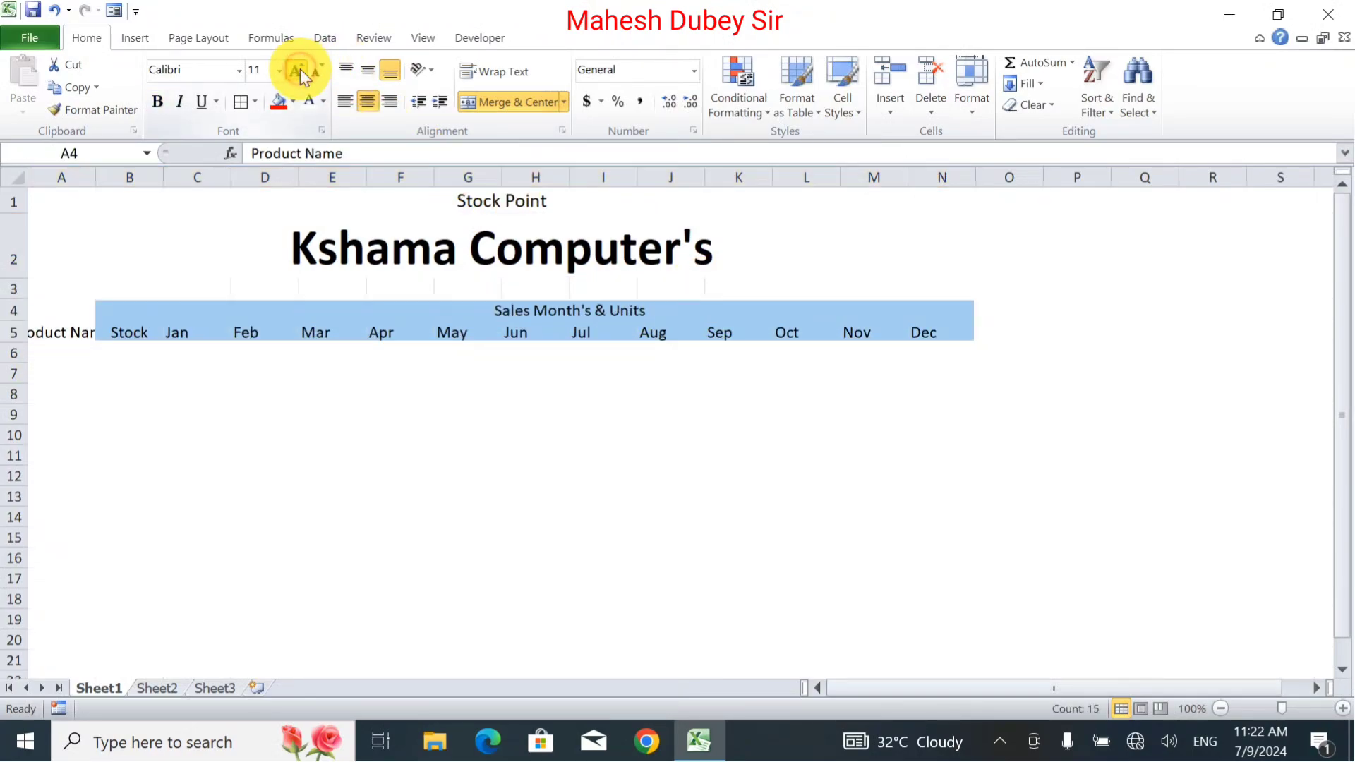
{"action": "left_click", "coordinate": [299, 71]}
{"action": "left_click", "coordinate": [155, 102]}
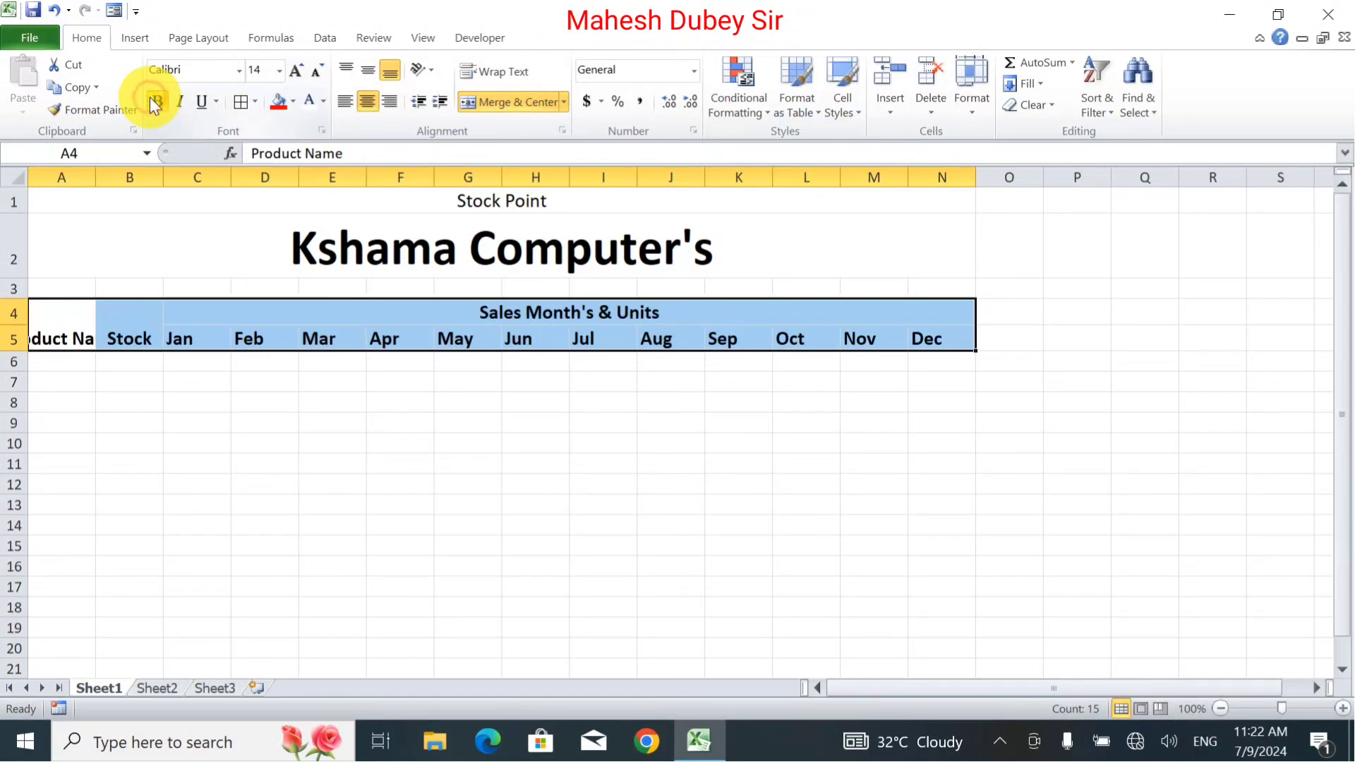
Autofit the widths of columns A through O to their contents.
{"action": "left_click", "coordinate": [54, 175]}
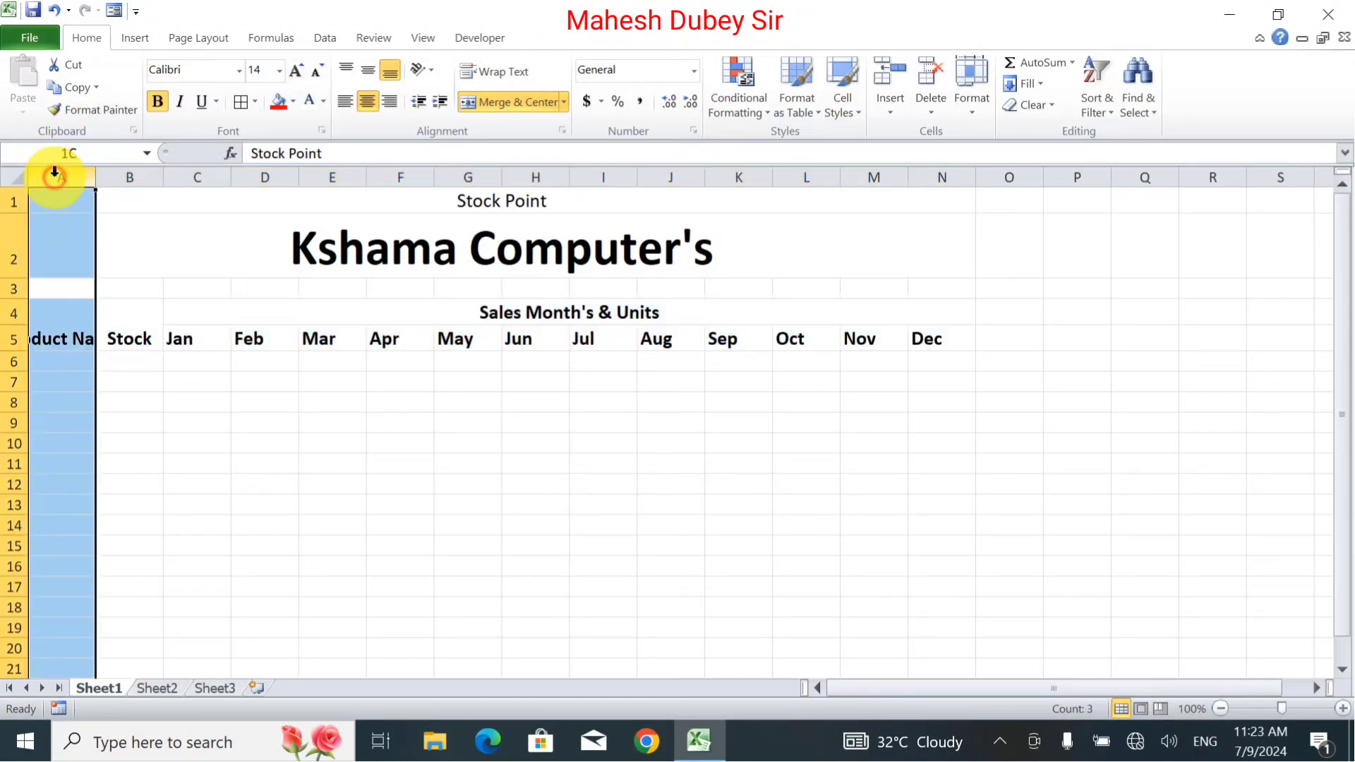
{"action": "left_click_drag", "start_coordinate": [55, 171], "coordinate": [1006, 152]}
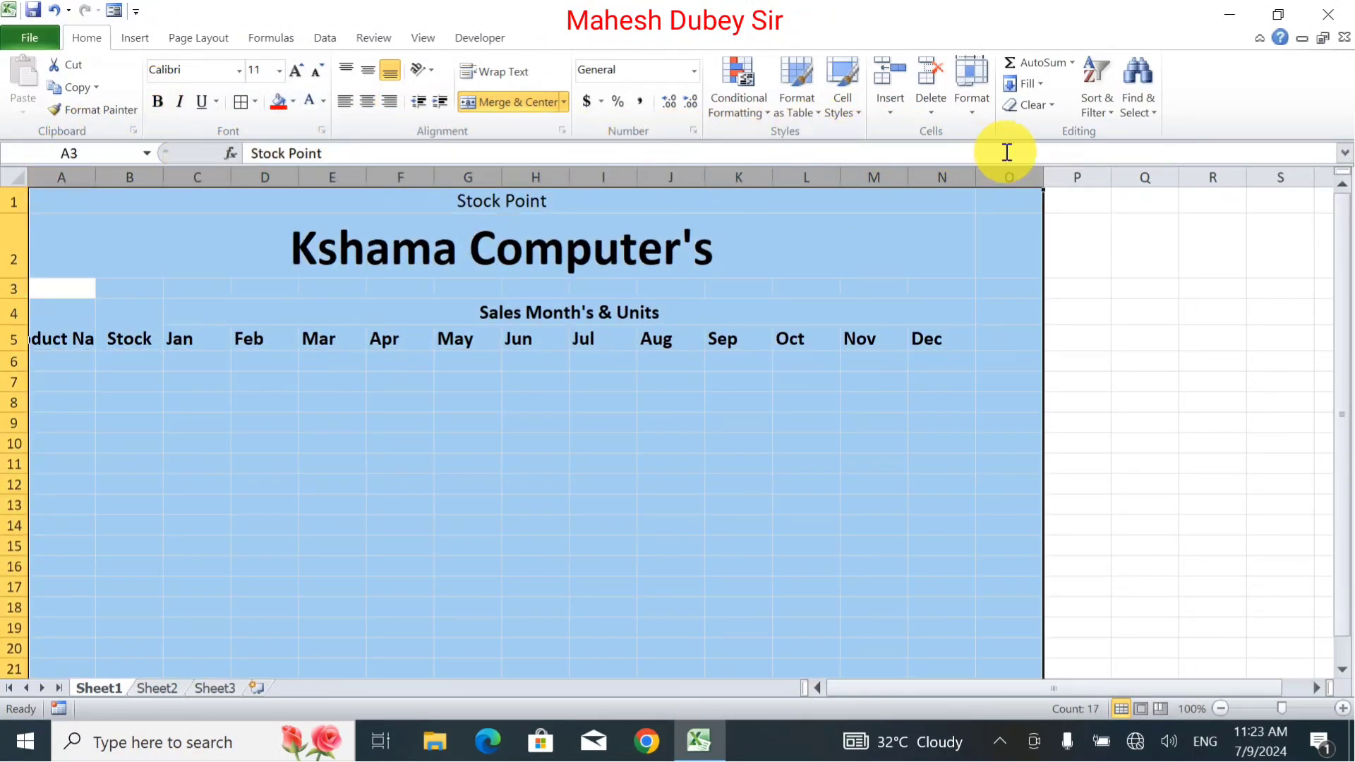
{"action": "double_click", "coordinate": [973, 176]}
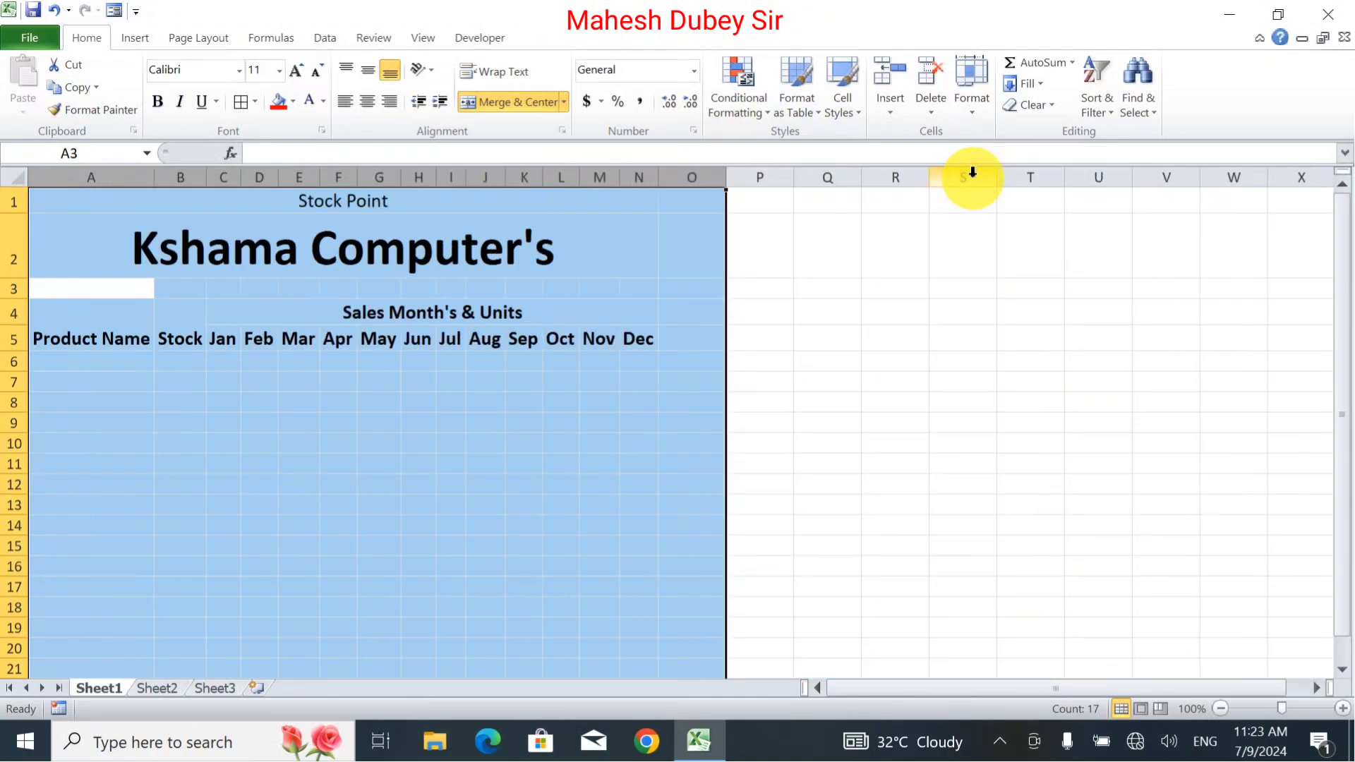
Enter the product Laptop in A6 with a stock of 50 in B6.
{"action": "left_click", "coordinate": [434, 449]}
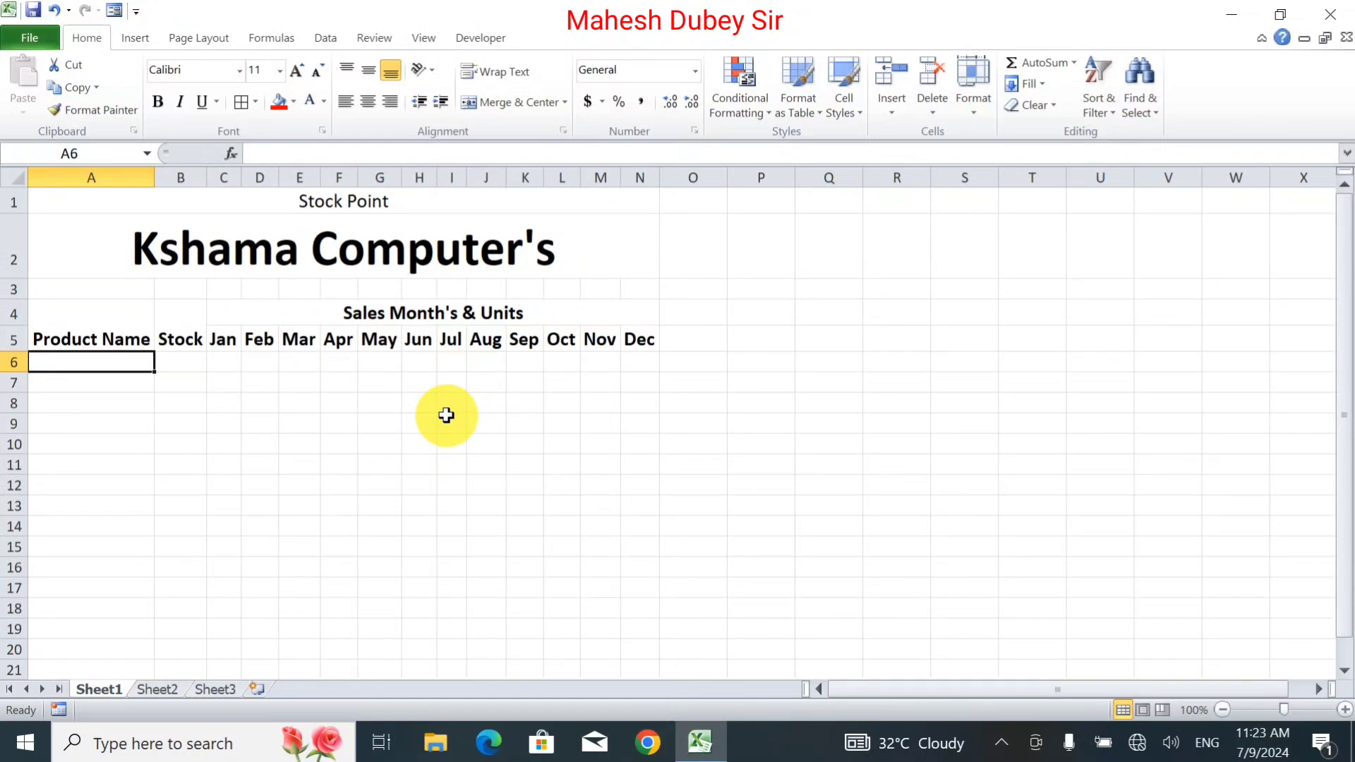
{"action": "type", "text": "Lapt"}
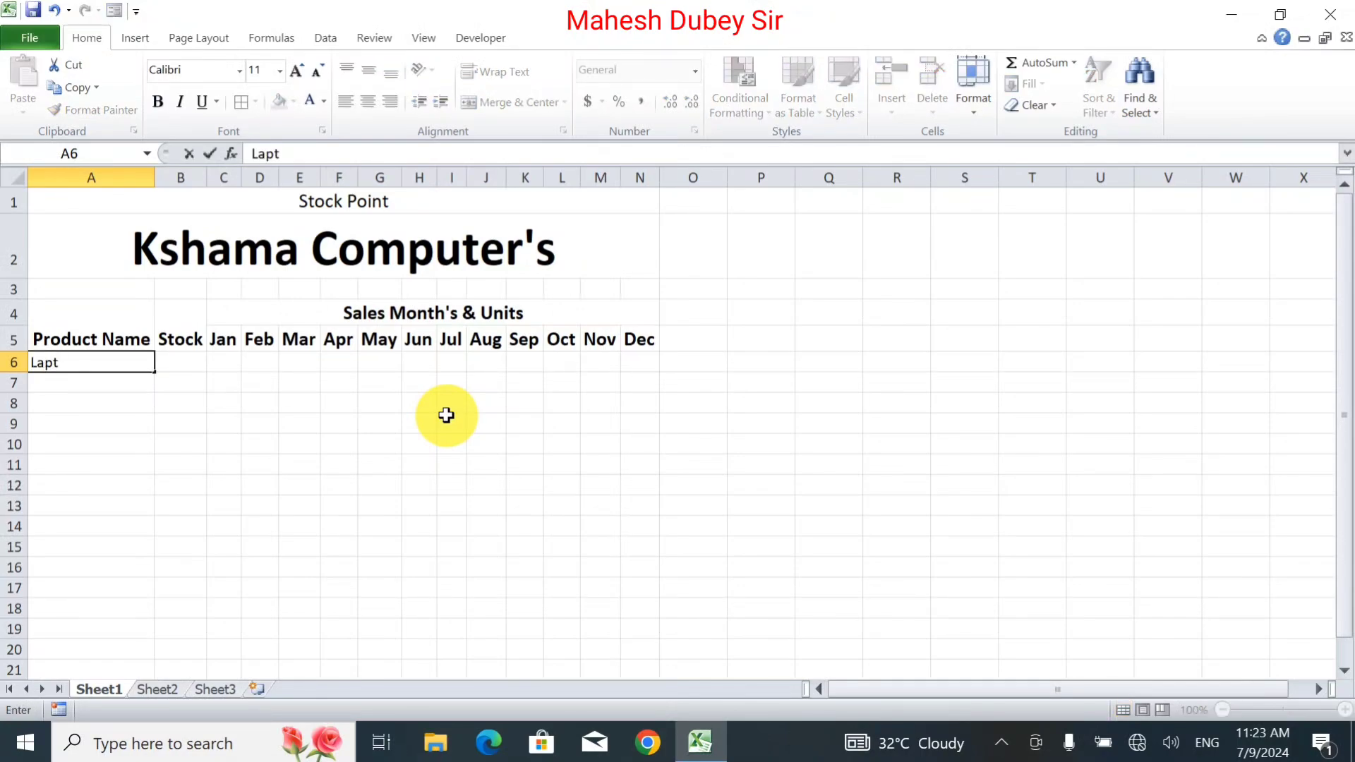
{"action": "type", "text": "op"}
{"action": "key", "text": "Tab"}
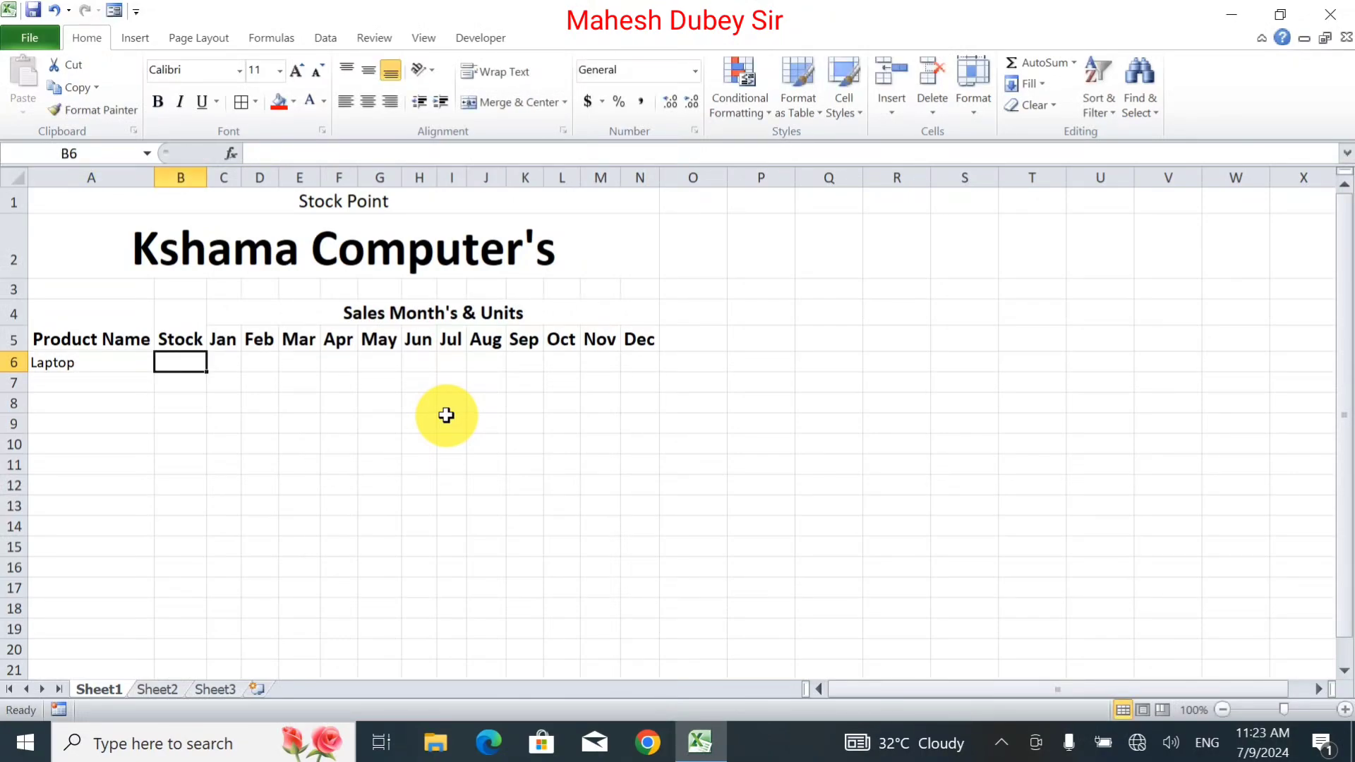
{"action": "type", "text": "50"}
{"action": "key", "text": "Return"}
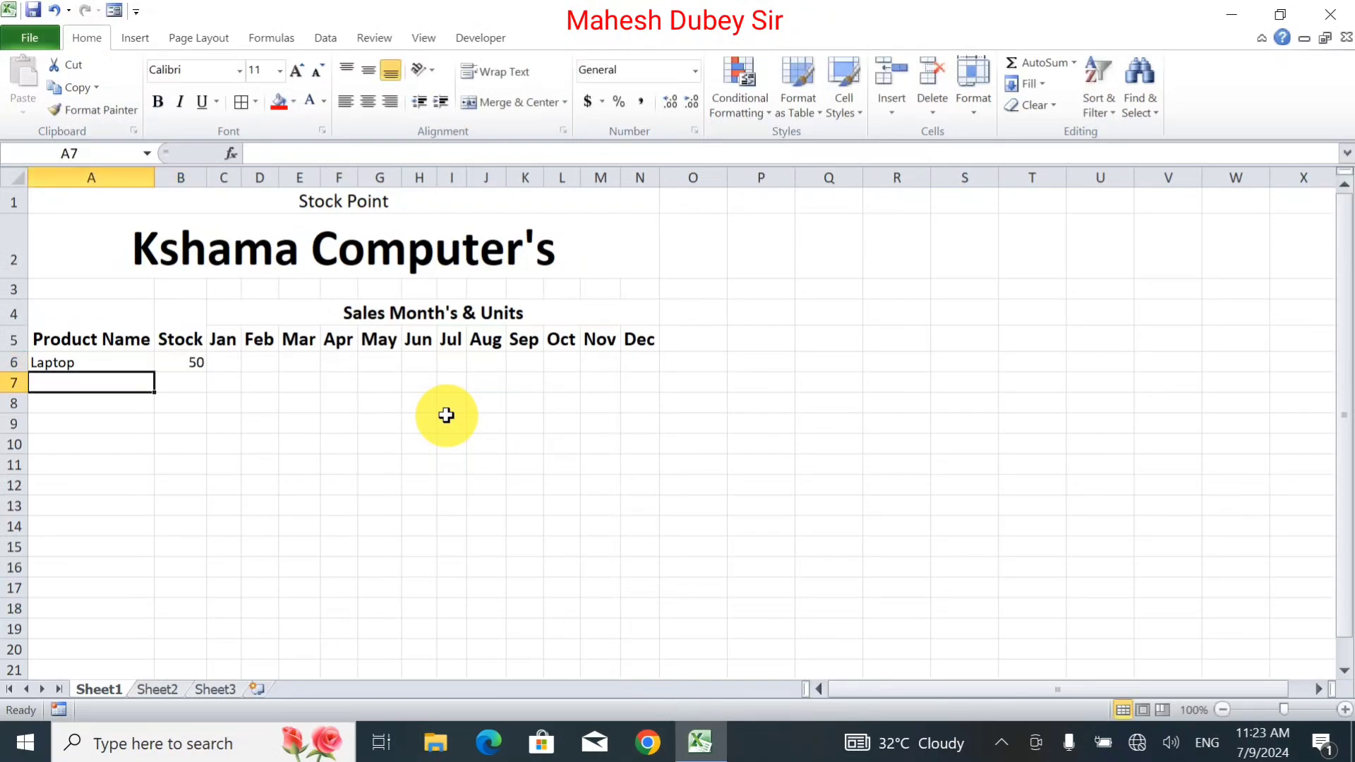
{"action": "key", "text": "Return"}
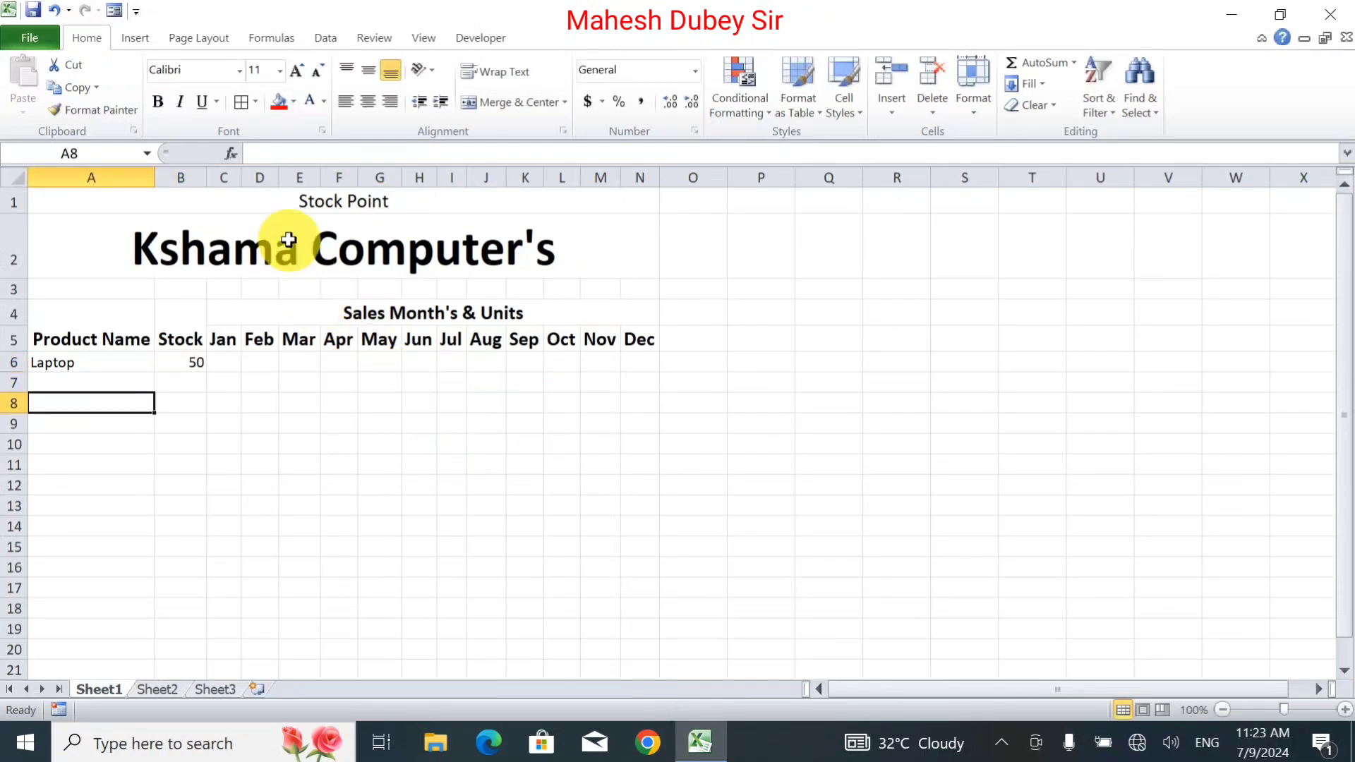
Insert a new column between Stock and Jan and enter the heading "PurDate" in C4.
{"action": "right_click", "coordinate": [228, 178]}
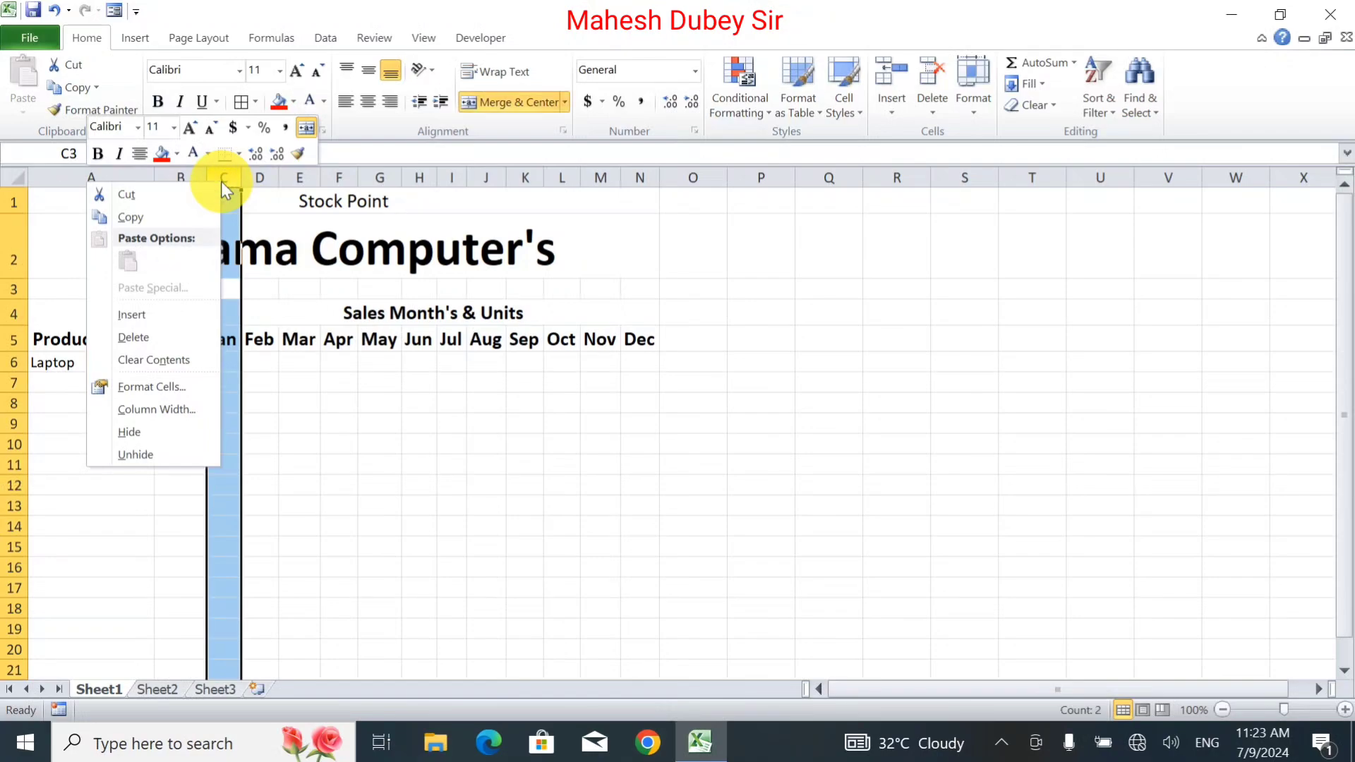
{"action": "left_click", "coordinate": [160, 312]}
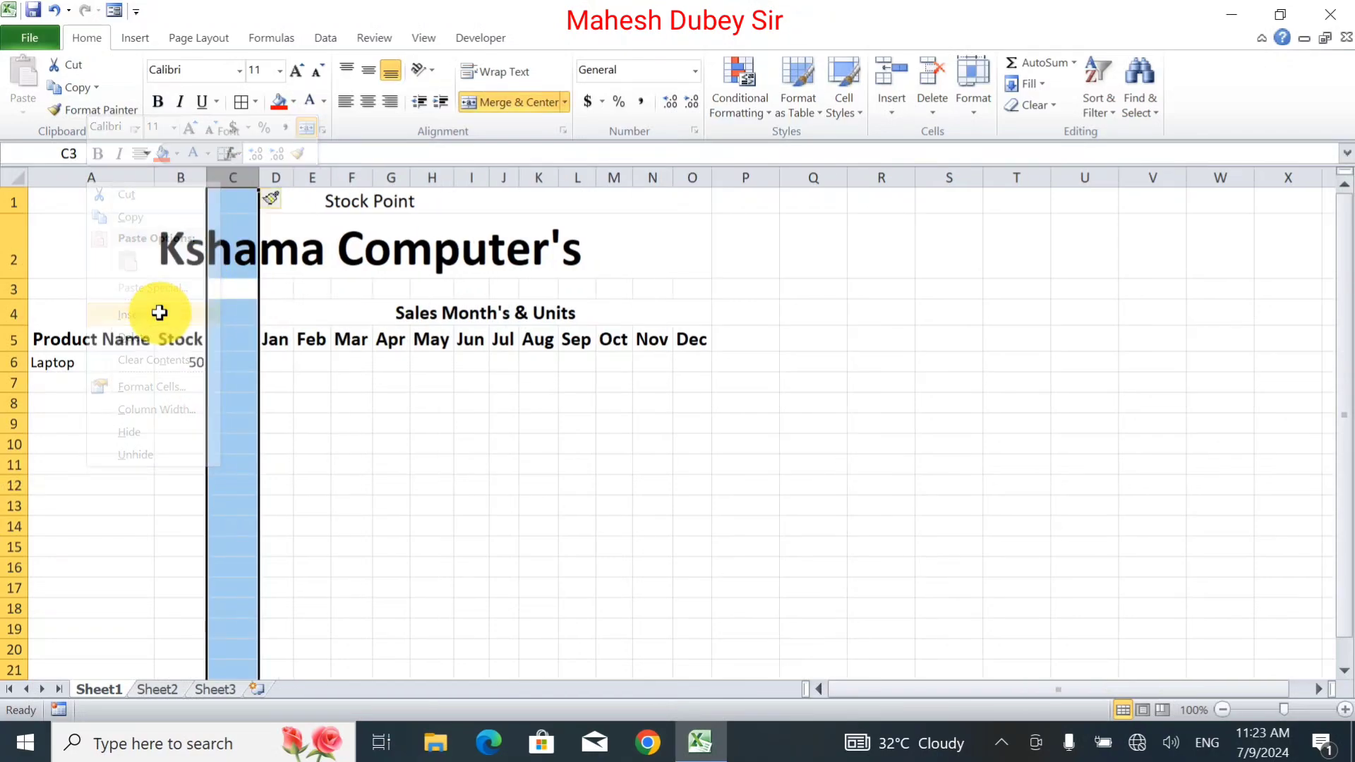
{"action": "left_click", "coordinate": [230, 313]}
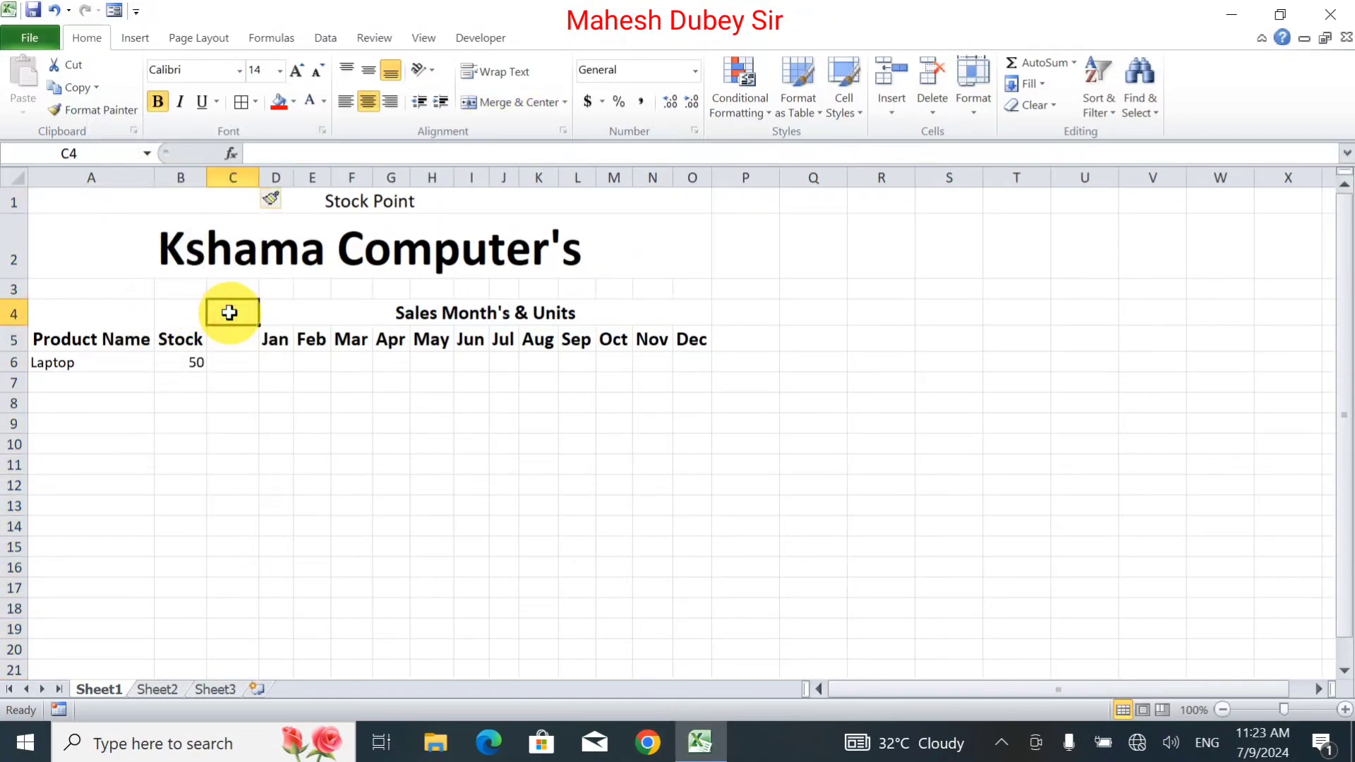
{"action": "type", "text": "P"}
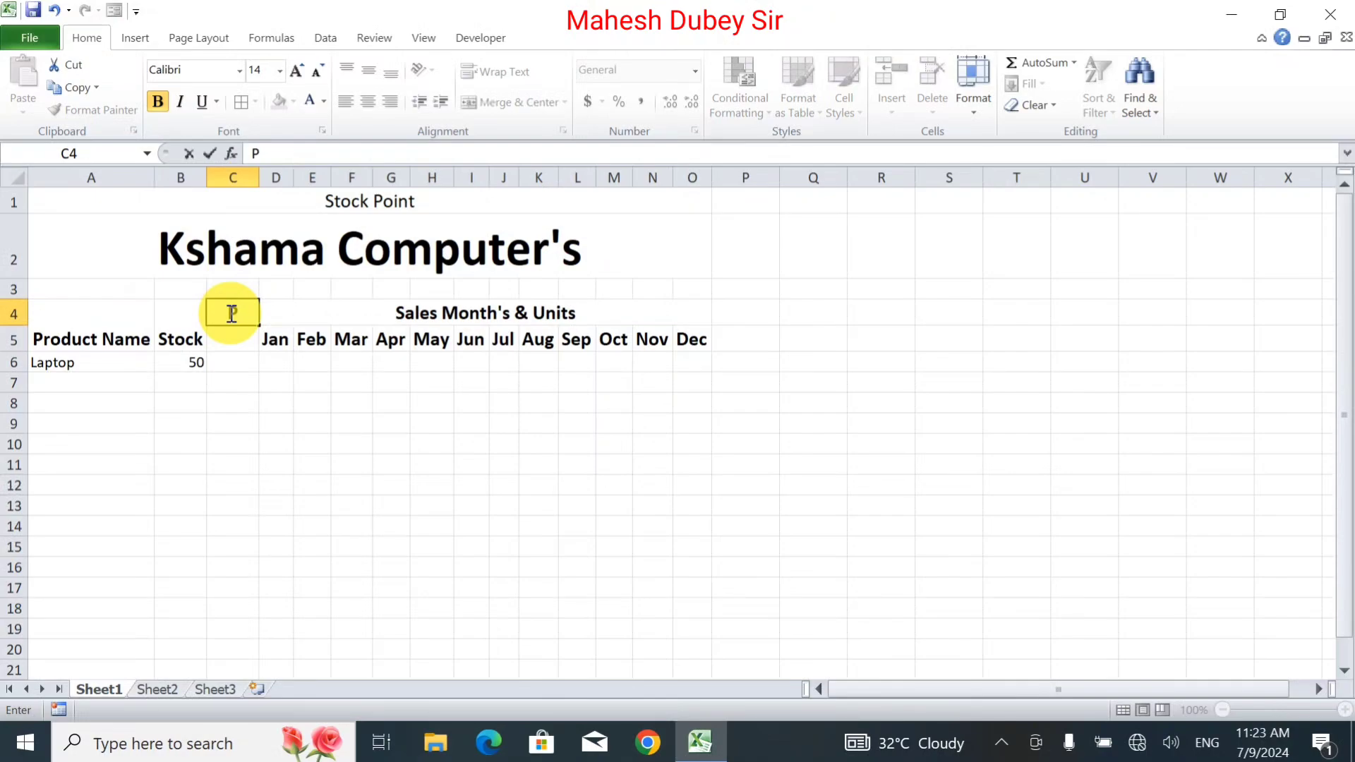
{"action": "type", "text": "urDate"}
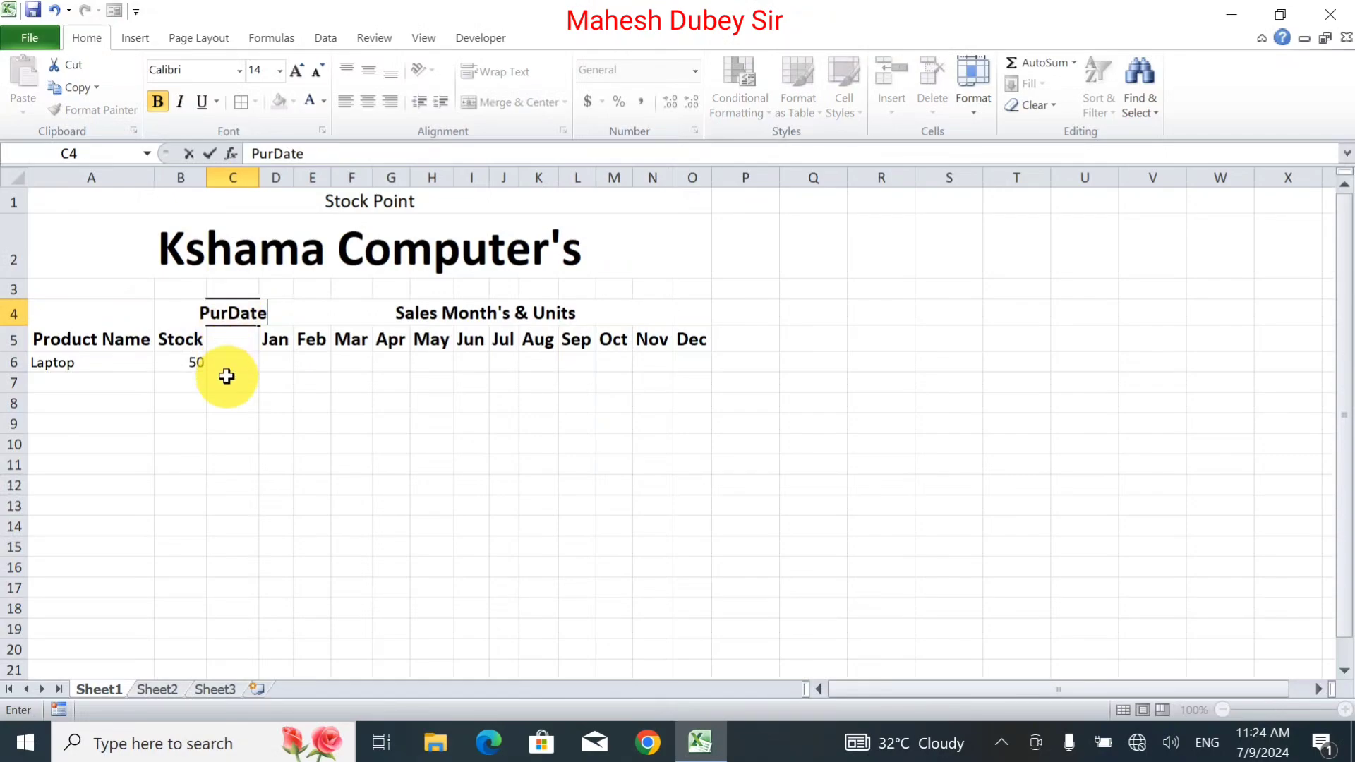
{"action": "left_click", "coordinate": [226, 379]}
Break the C4 heading onto two lines, with "Pur" above "Date".
{"action": "left_click", "coordinate": [225, 315]}
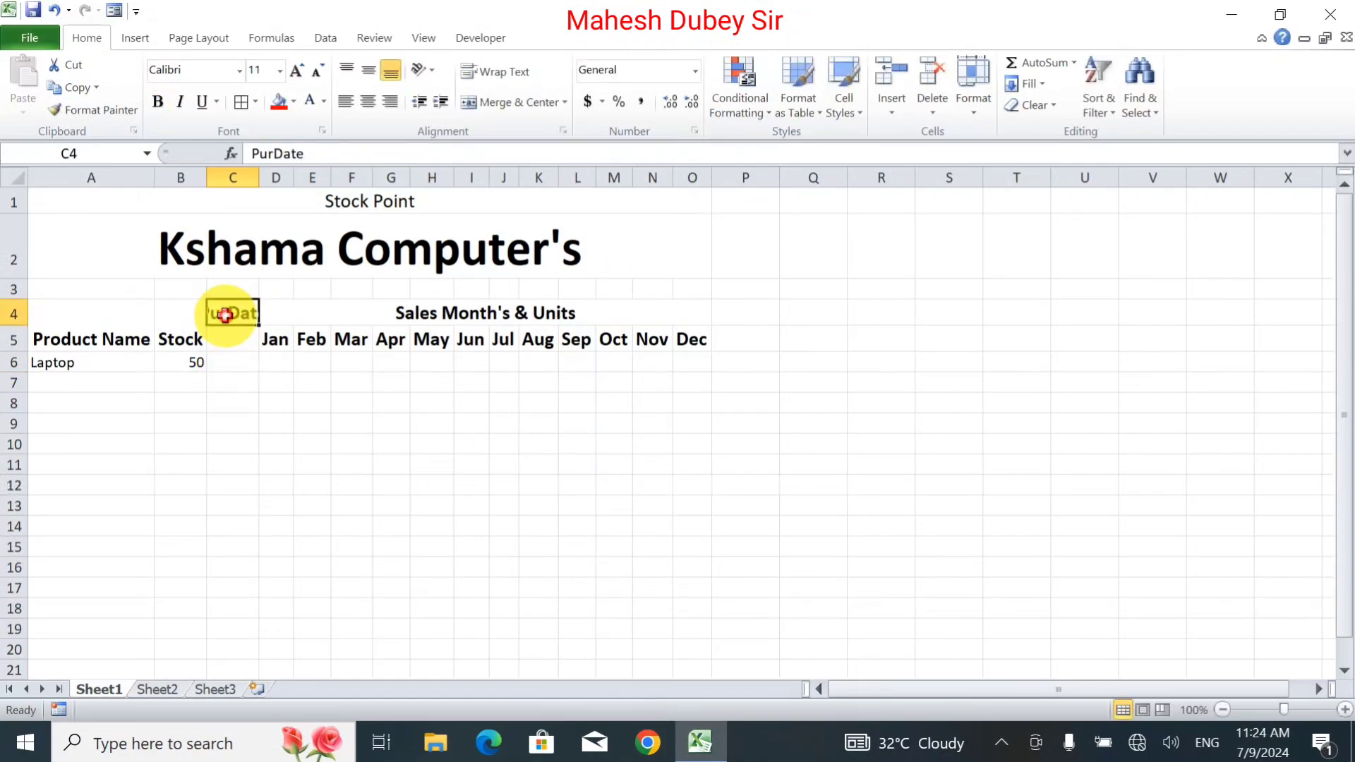
{"action": "left_click", "coordinate": [275, 154]}
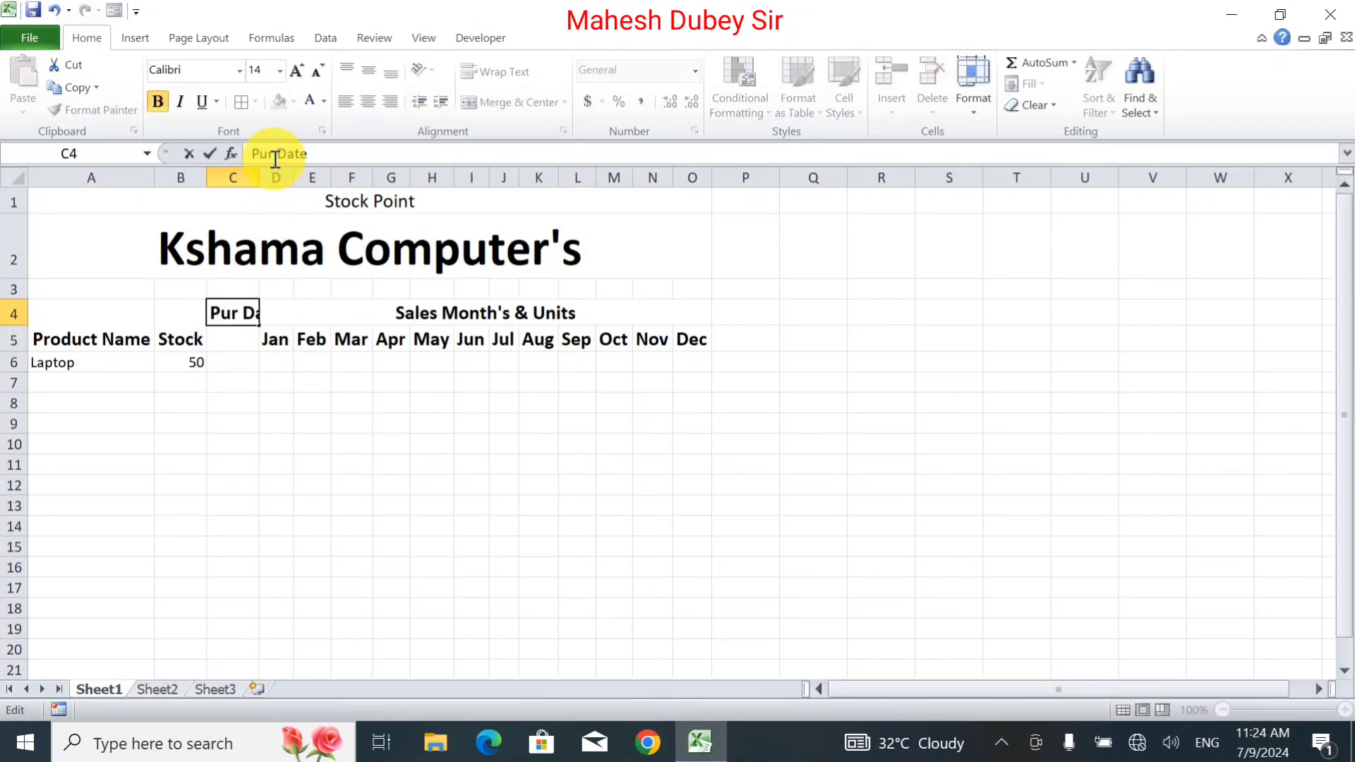
{"action": "key", "text": "alt+Return"}
{"action": "left_click", "coordinate": [226, 386]}
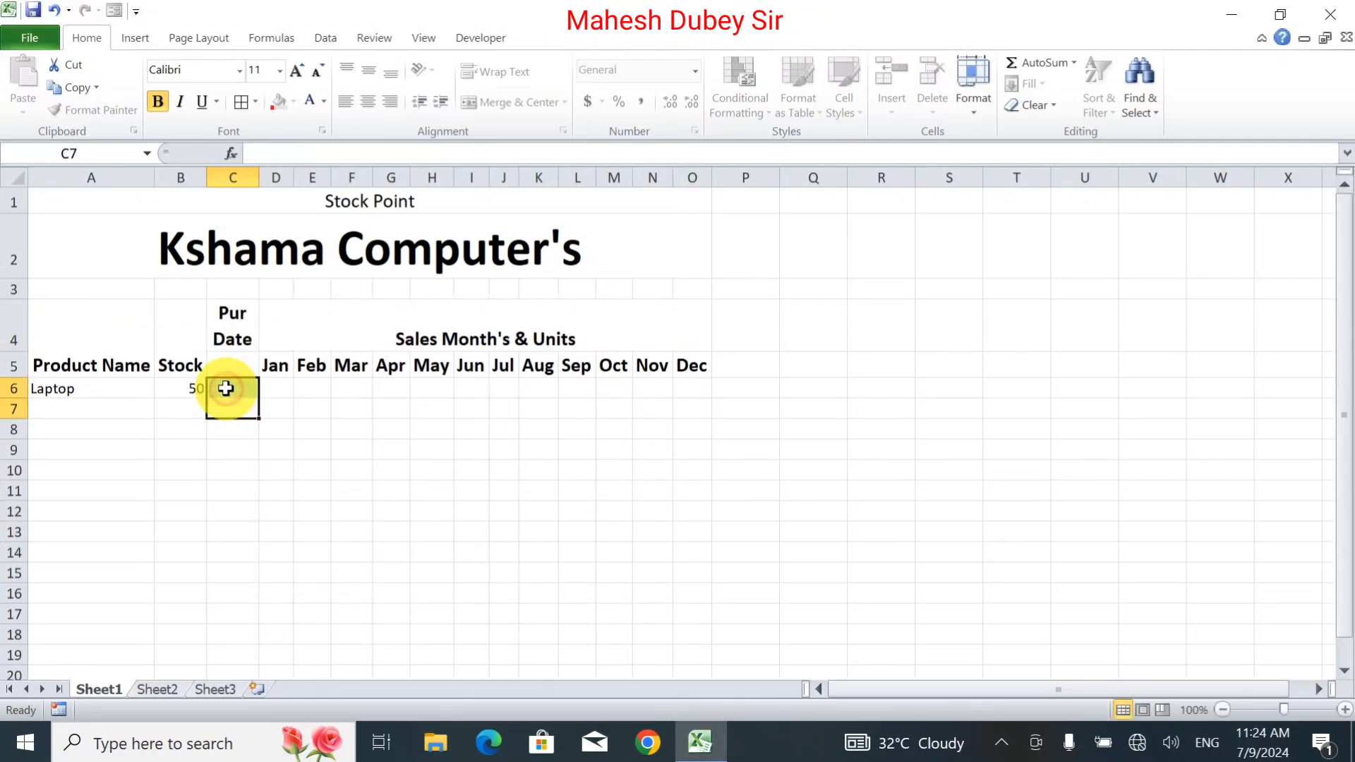
Merge and center the Pur Date heading over C4:C5 and autofit the height of row 4.
{"action": "left_click_drag", "start_coordinate": [230, 321], "coordinate": [231, 358]}
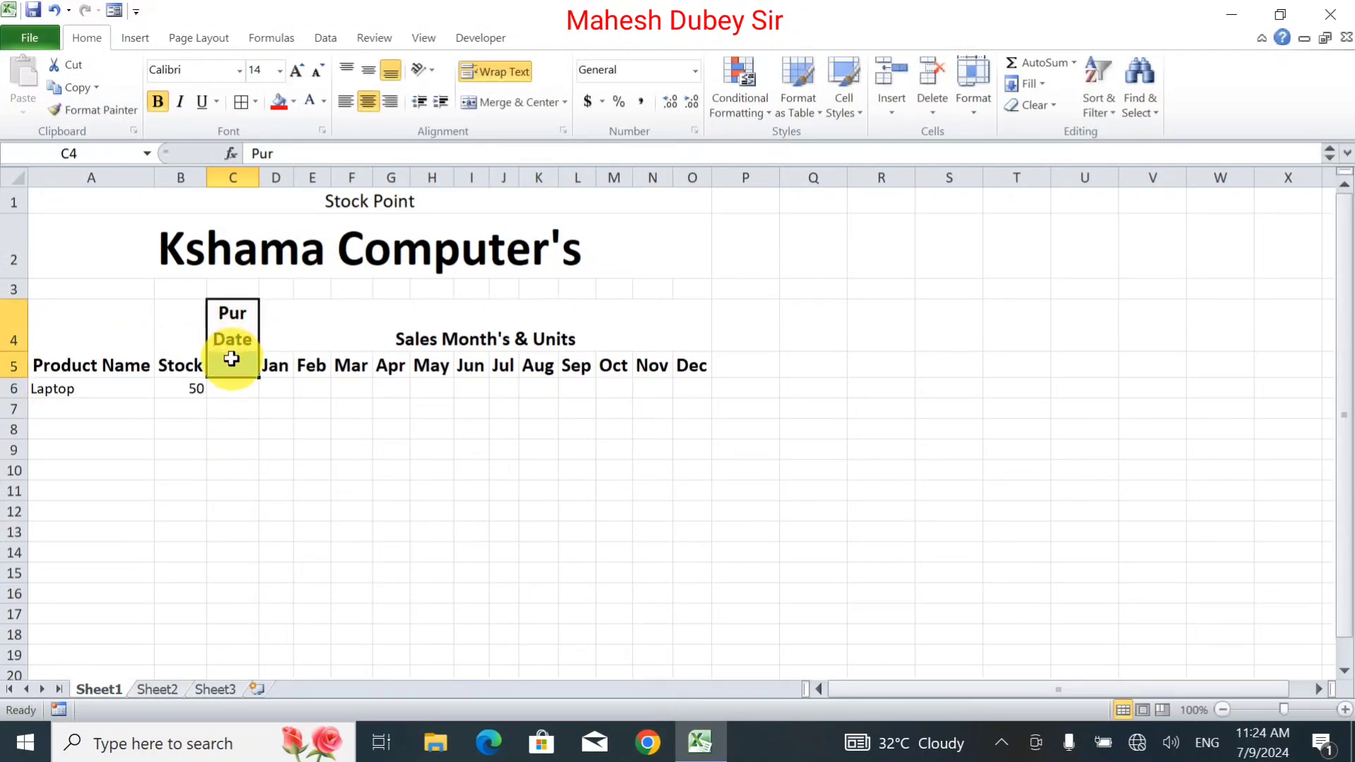
{"action": "left_click", "coordinate": [537, 100]}
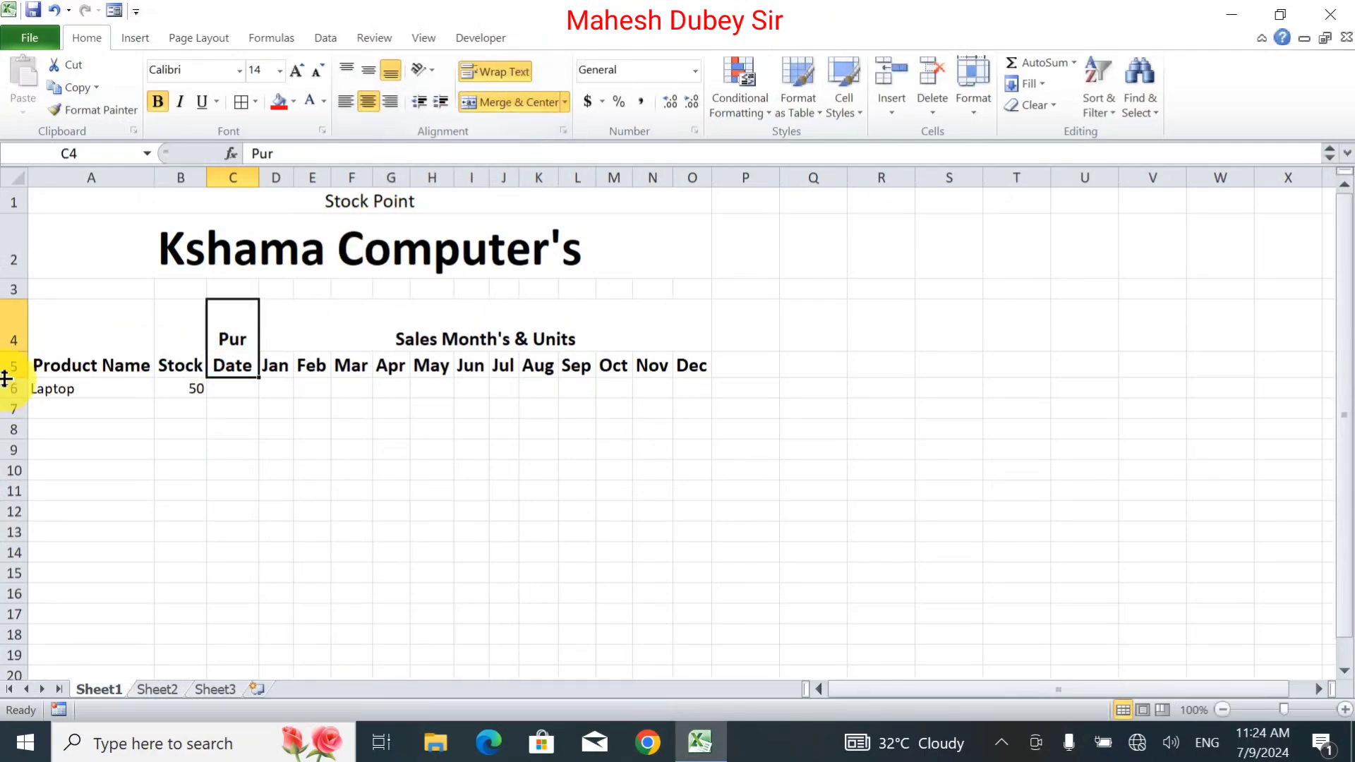
{"action": "double_click", "coordinate": [17, 352]}
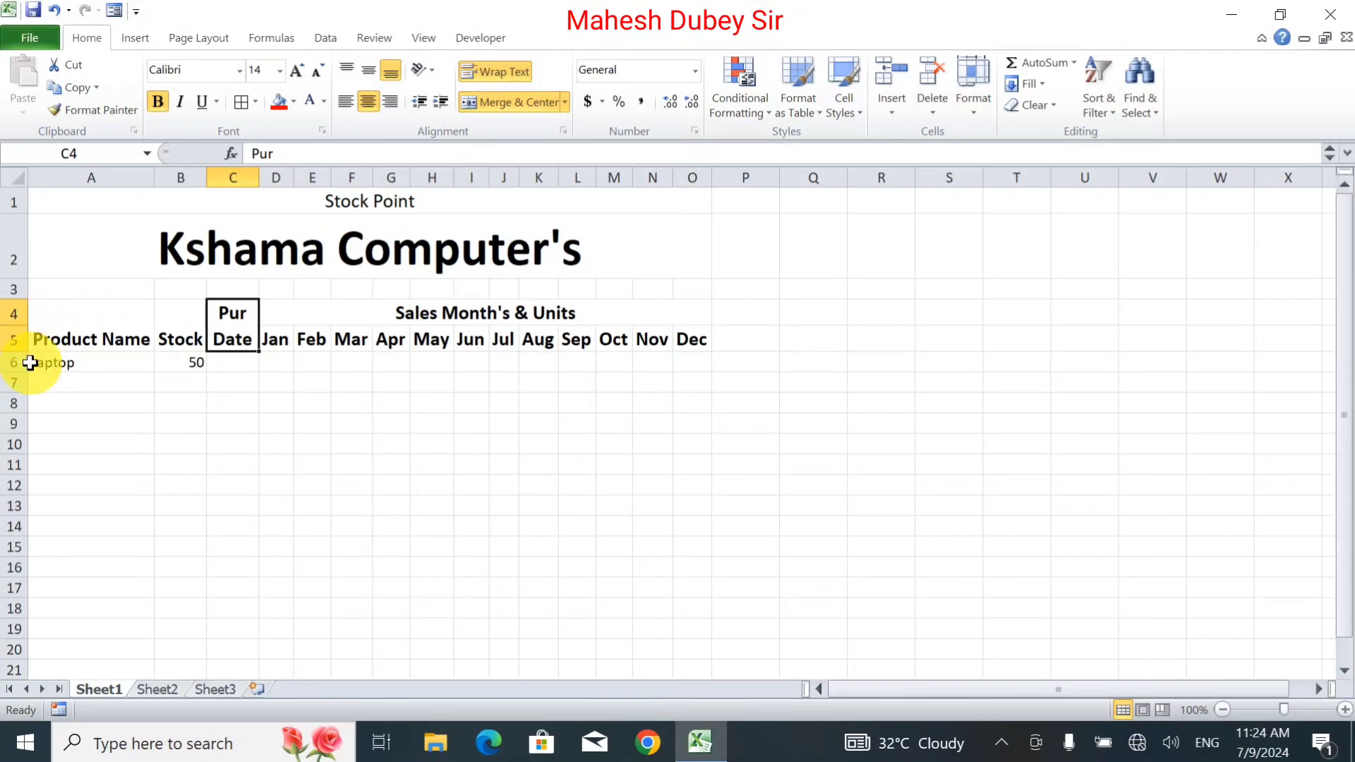
Enter 07/092024 as the Laptop purchase date in C6 and widen column C to fit it.
{"action": "left_click", "coordinate": [235, 366]}
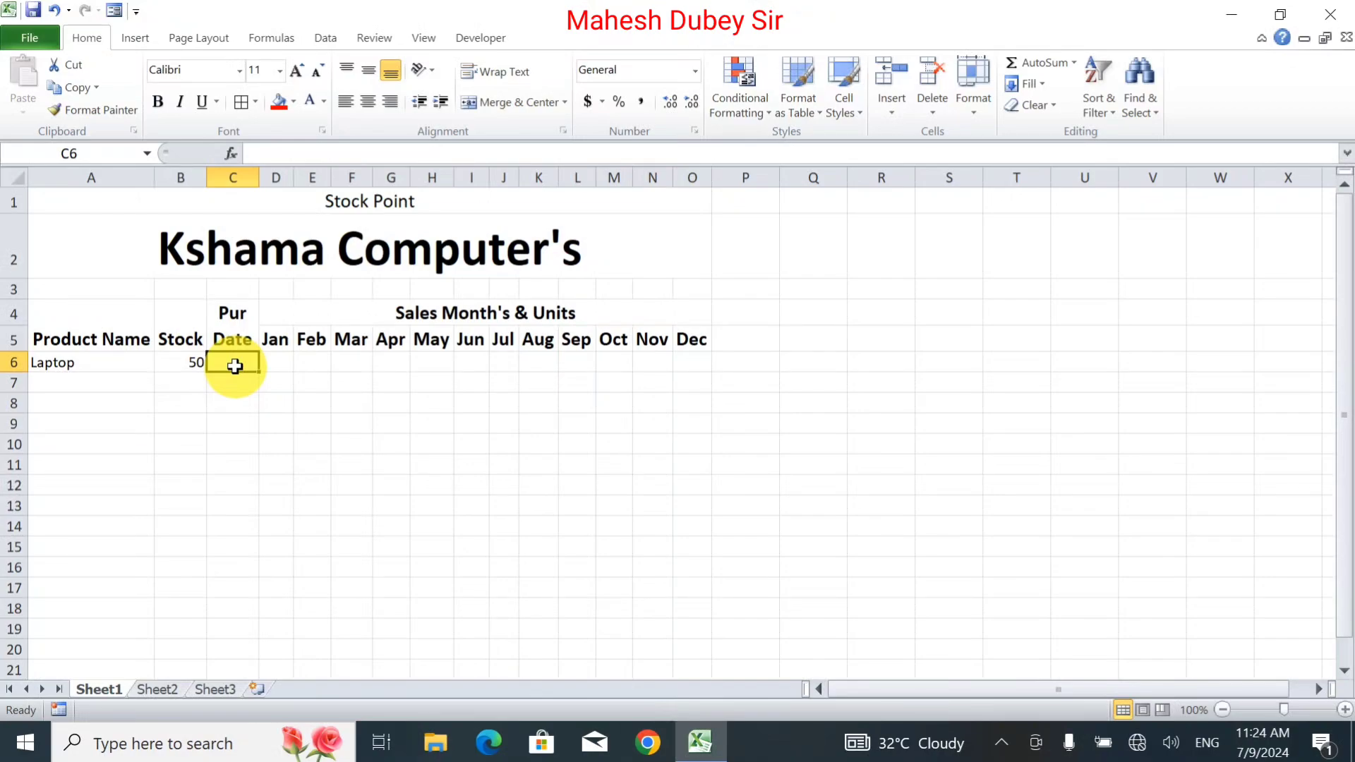
{"action": "type", "text": "09/"}
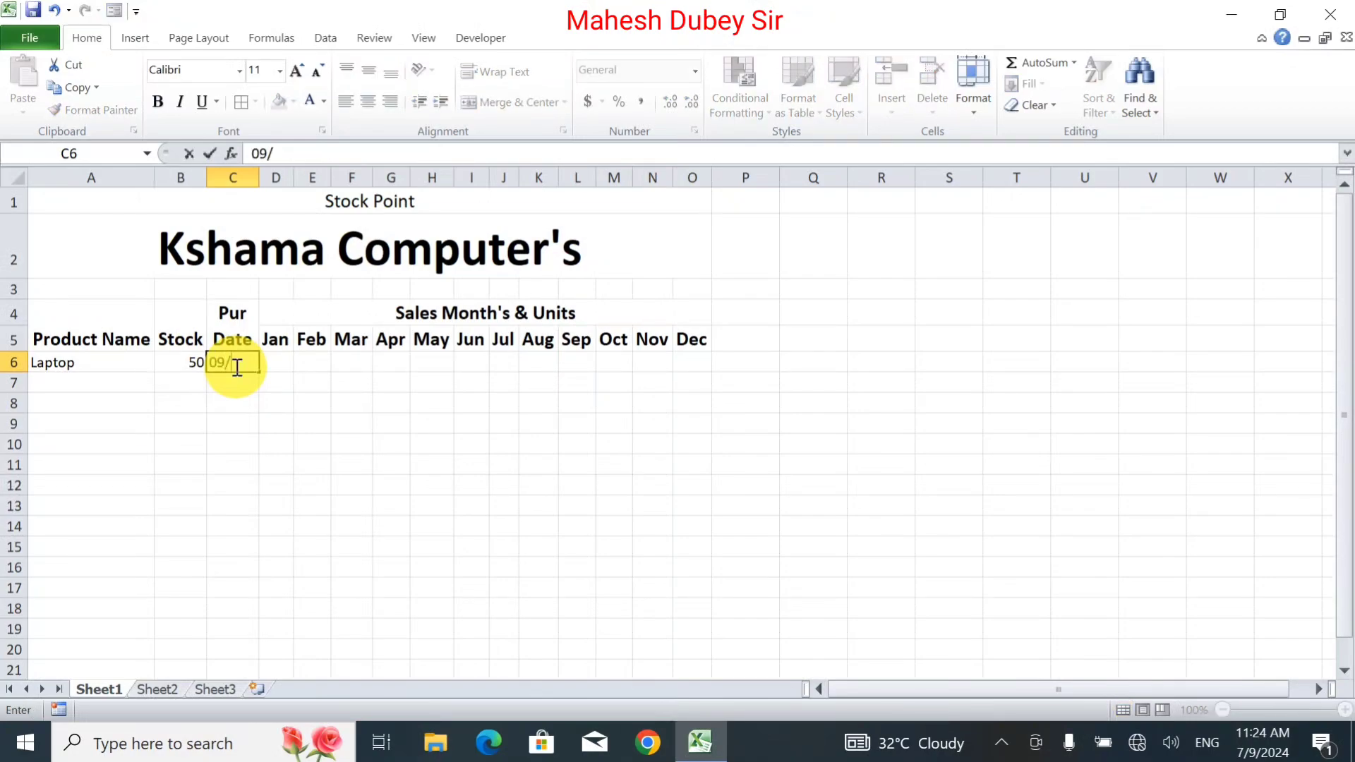
{"action": "key", "text": "BackSpace"}
{"action": "key", "text": "BackSpace"}
{"action": "type", "text": "0"}
{"action": "type", "text": "7/09"}
{"action": "type", "text": "2020"}
{"action": "type", "text": "4"}
{"action": "key", "text": "Return"}
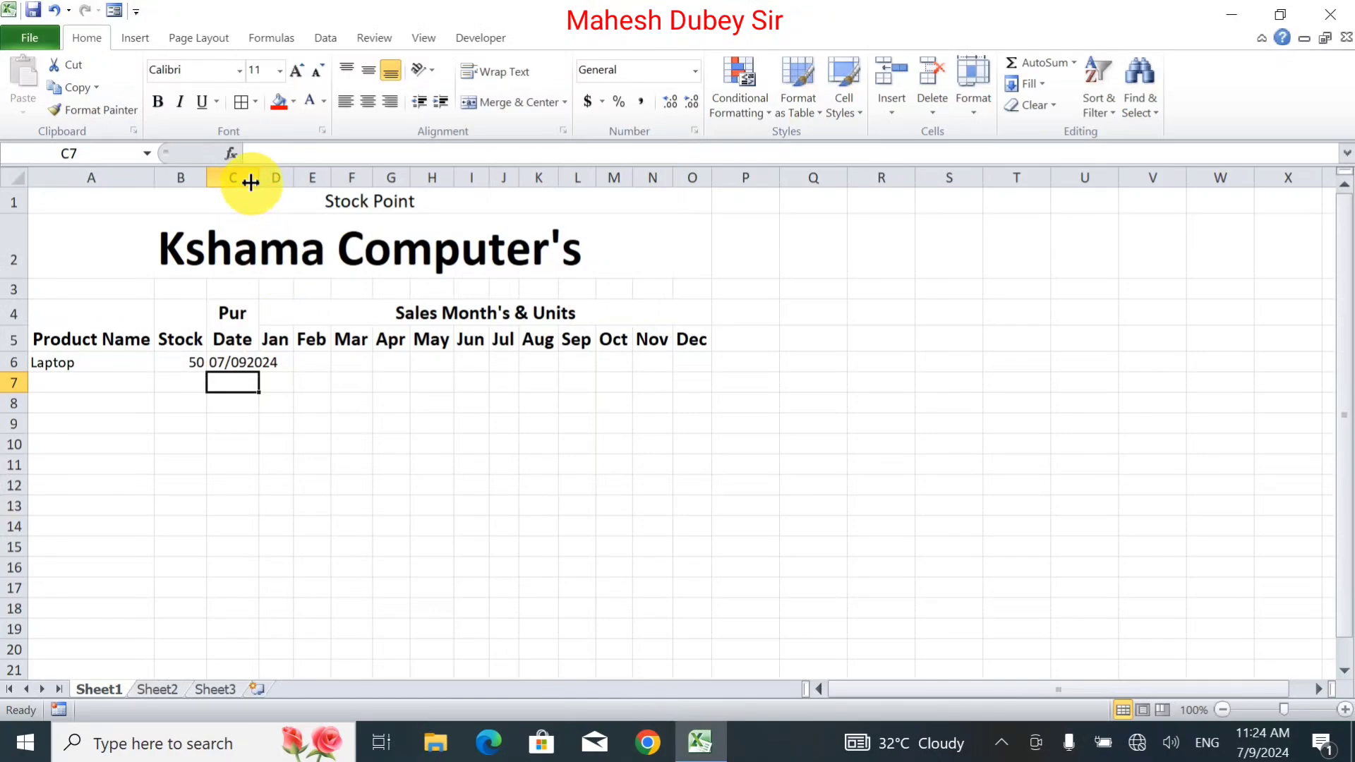
{"action": "left_click_drag", "start_coordinate": [255, 180], "coordinate": [283, 181]}
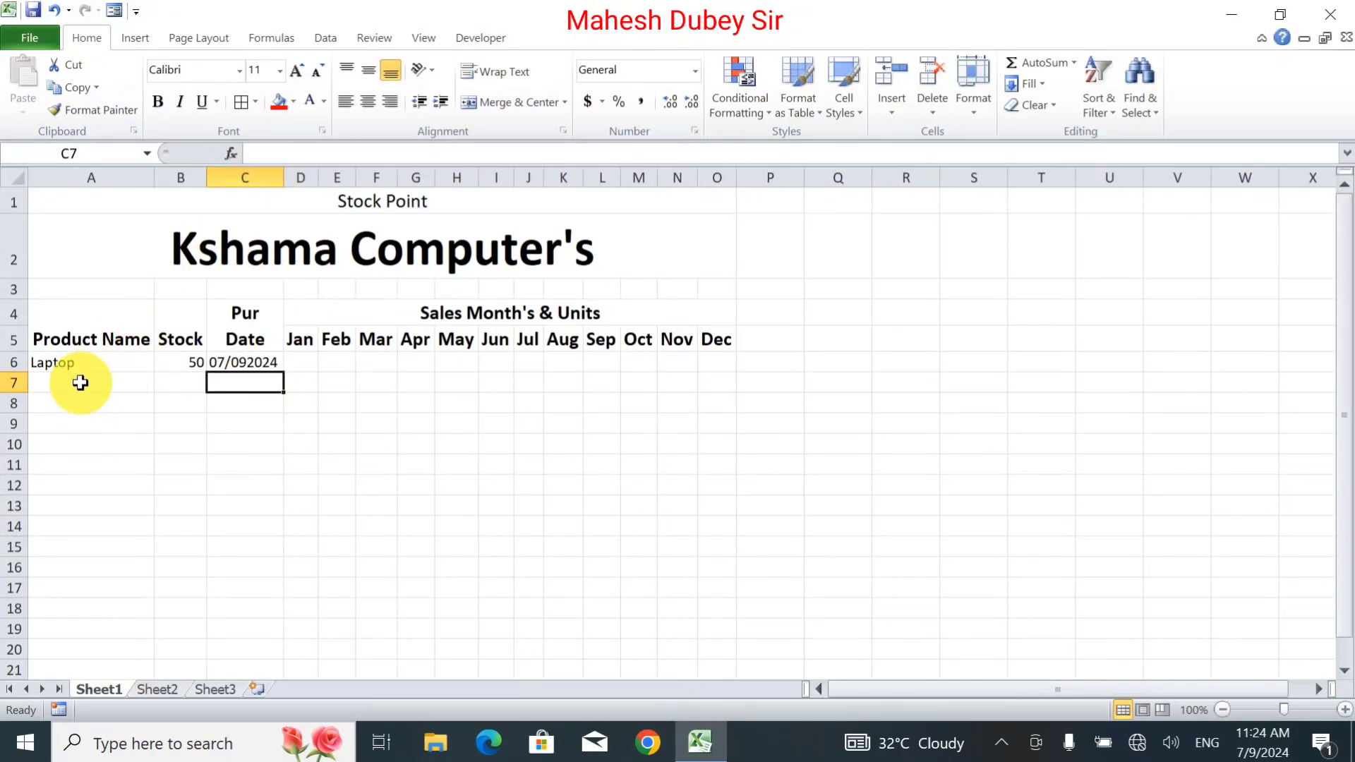
Fill the Laptop name down into A7 and extend it to "Laptop Balance".
{"action": "left_click", "coordinate": [80, 407]}
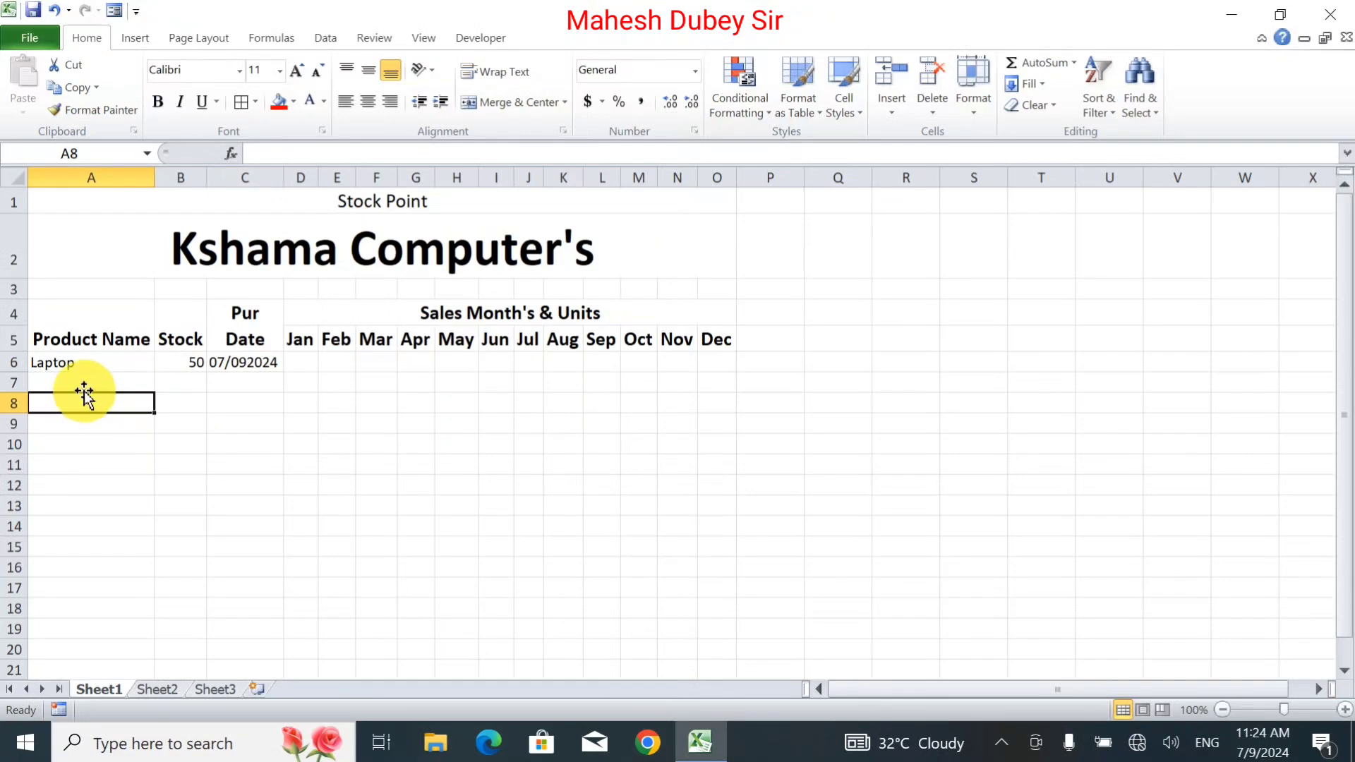
{"action": "left_click", "coordinate": [91, 381]}
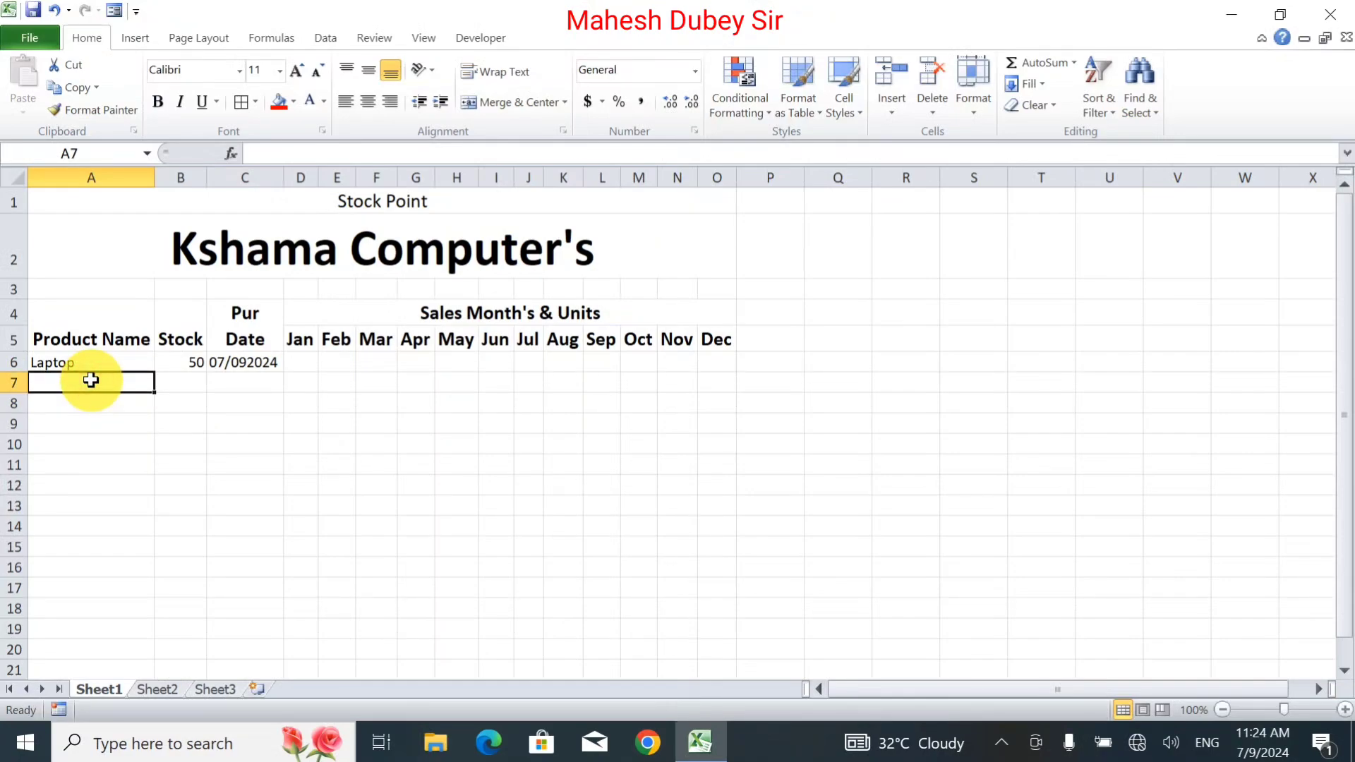
{"action": "key", "text": "ctrl+d"}
{"action": "double_click", "coordinate": [91, 381]}
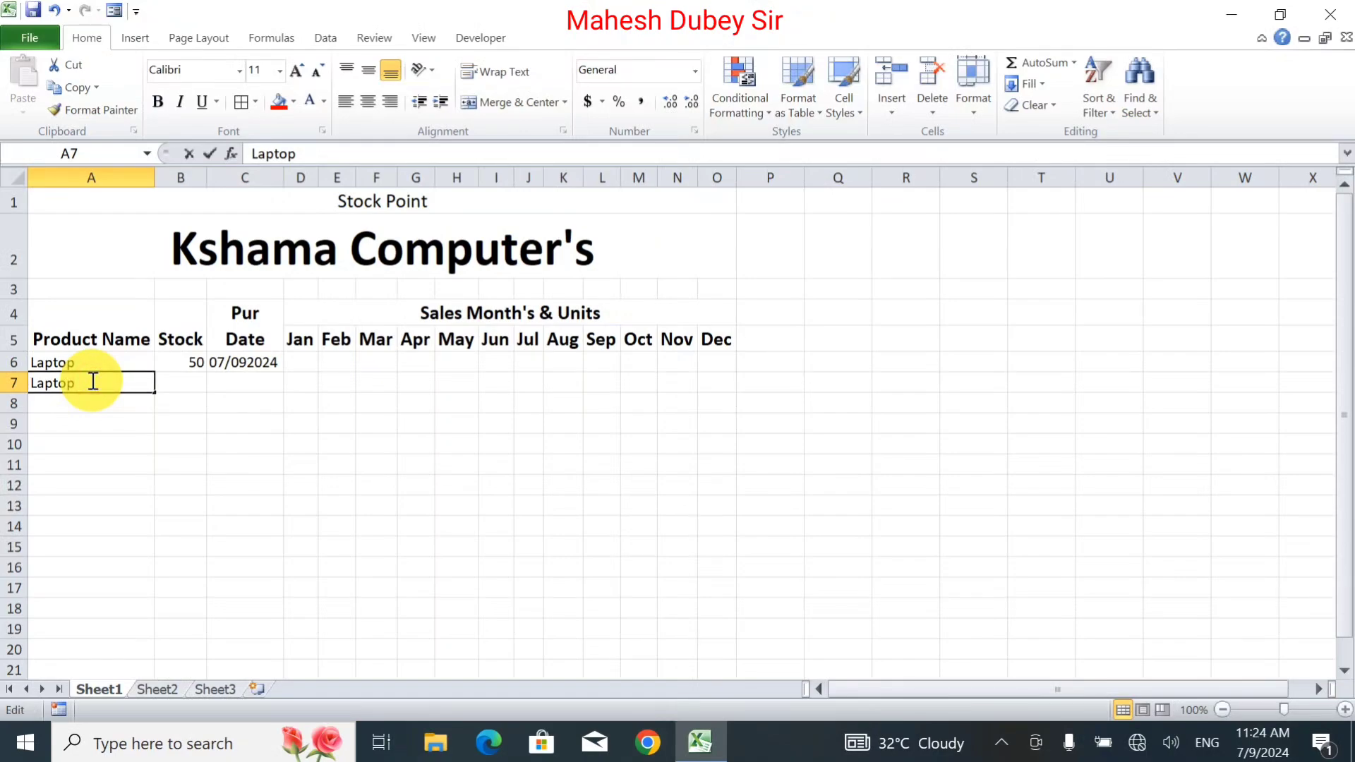
{"action": "type", "text": "Balan"}
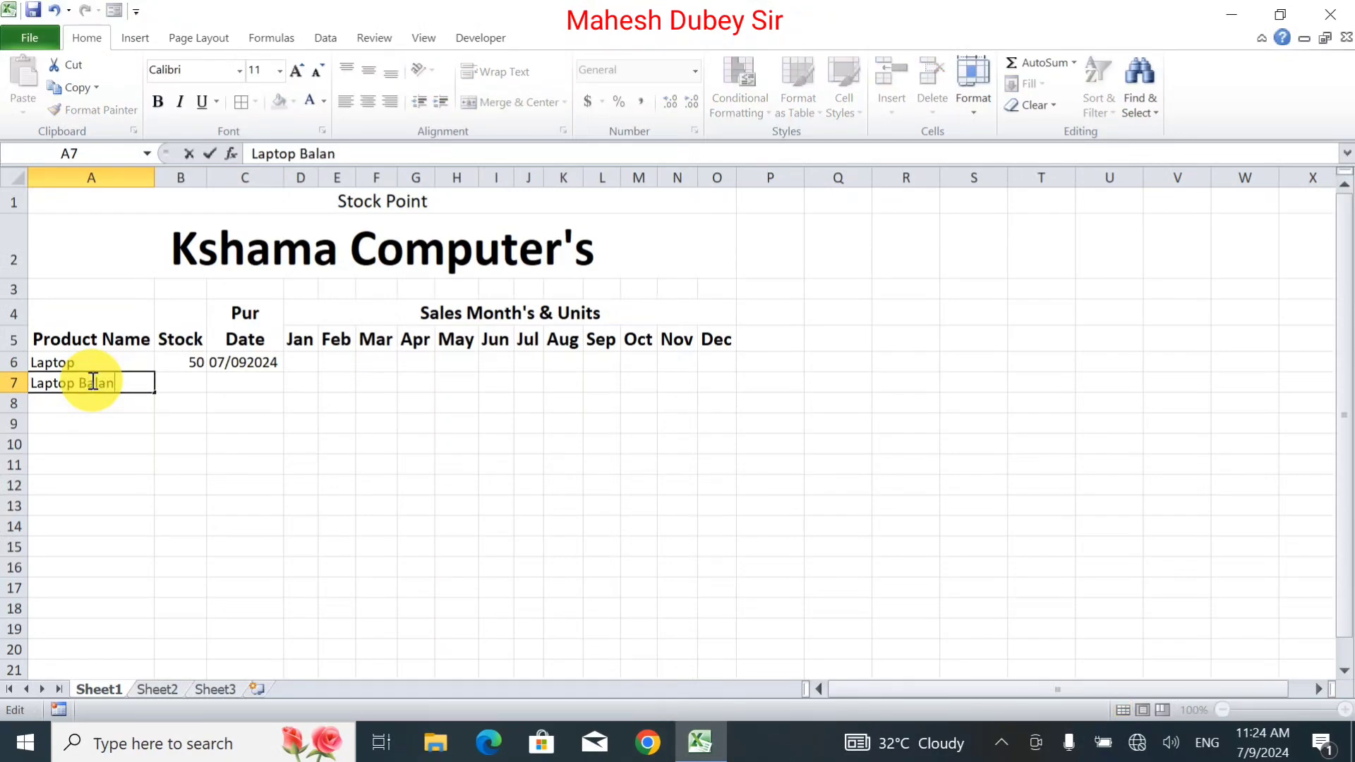
{"action": "type", "text": "ce"}
{"action": "key", "text": "Return"}
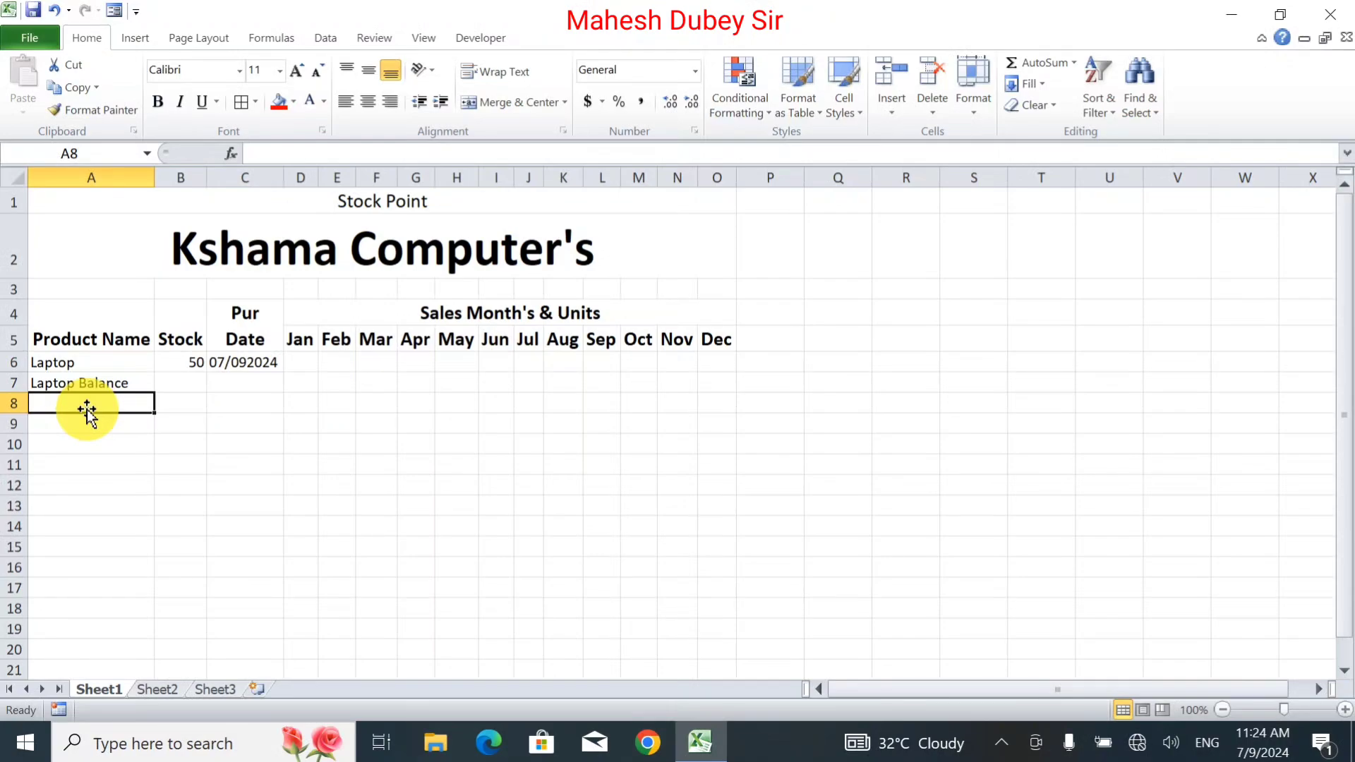
Enter "Desktop" in A8, then fill it down into A9 and extend that copy to "Desktop Balance".
{"action": "type", "text": "Desktop"}
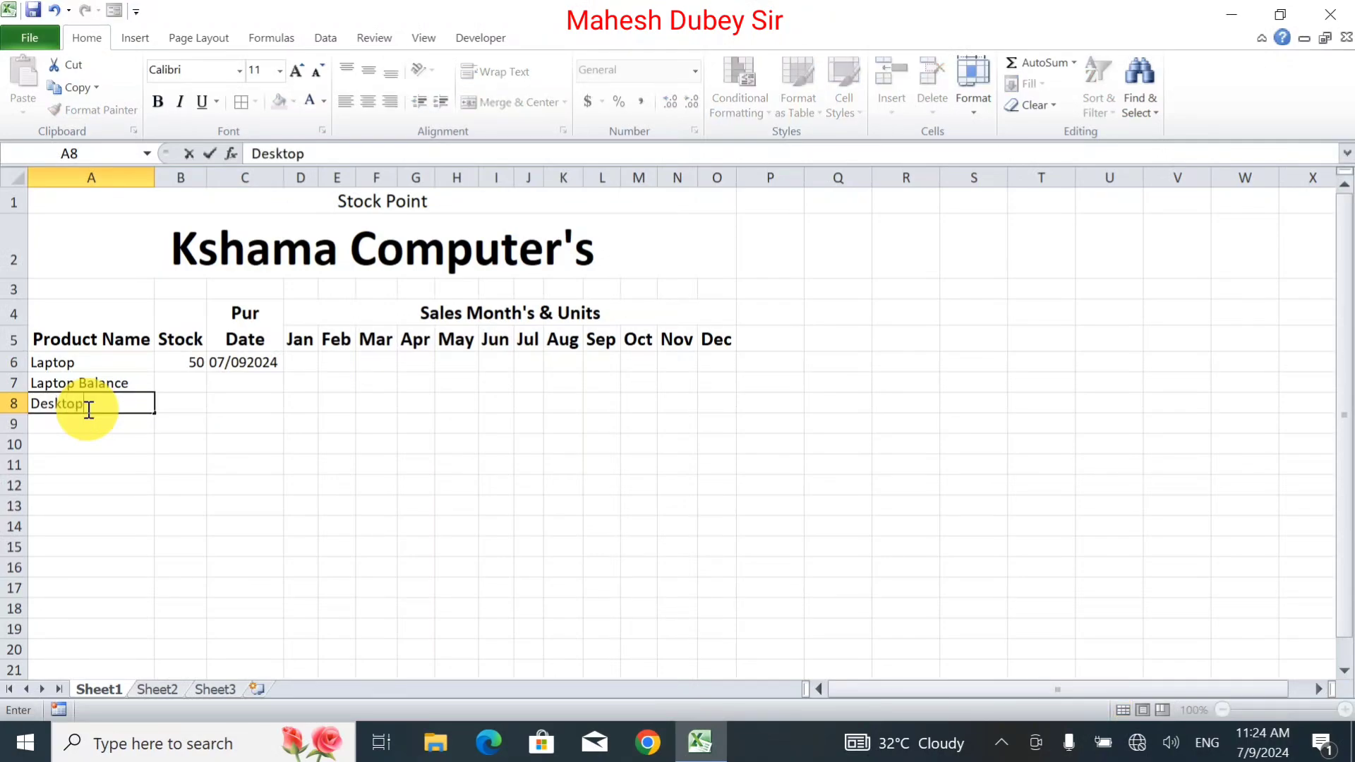
{"action": "key", "text": "Return"}
{"action": "key", "text": "ctrl+d"}
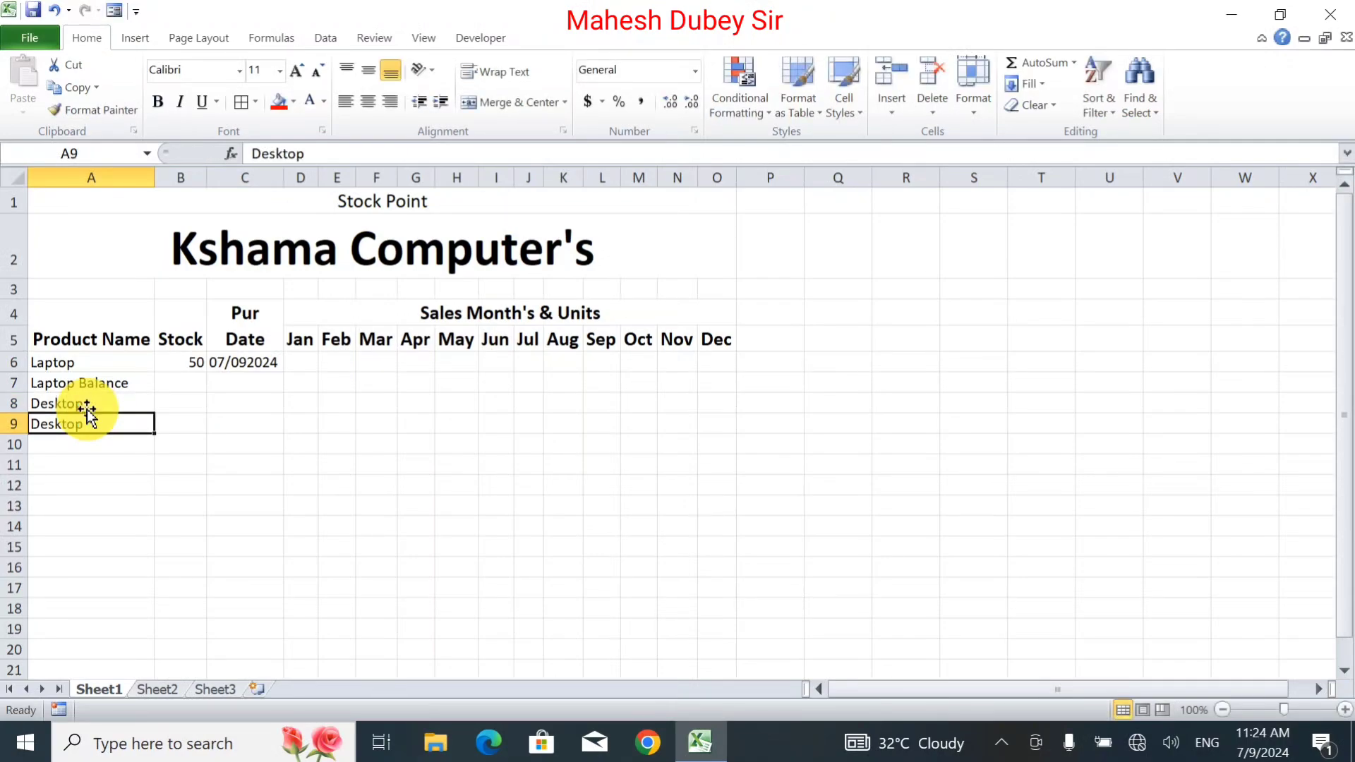
{"action": "double_click", "coordinate": [89, 423]}
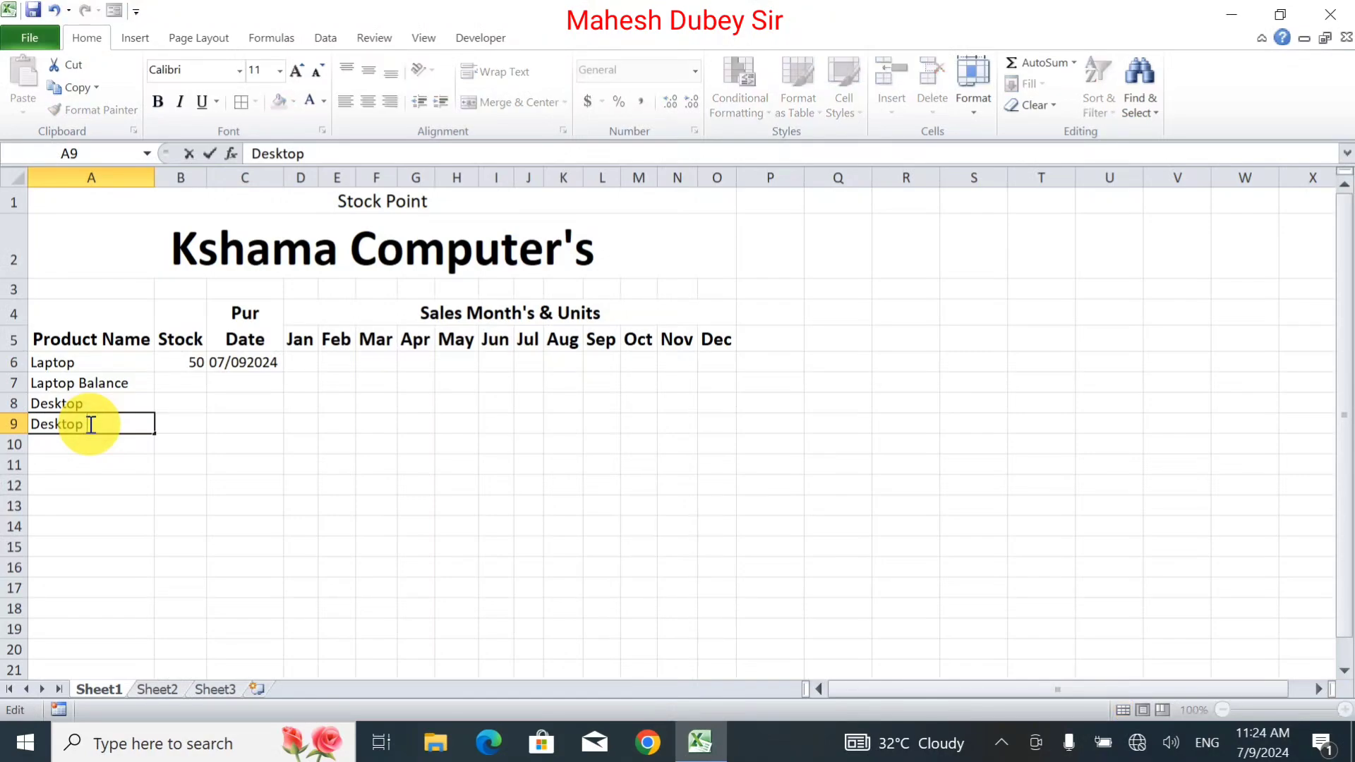
{"action": "type", "text": "Balance"}
{"action": "key", "text": "Return"}
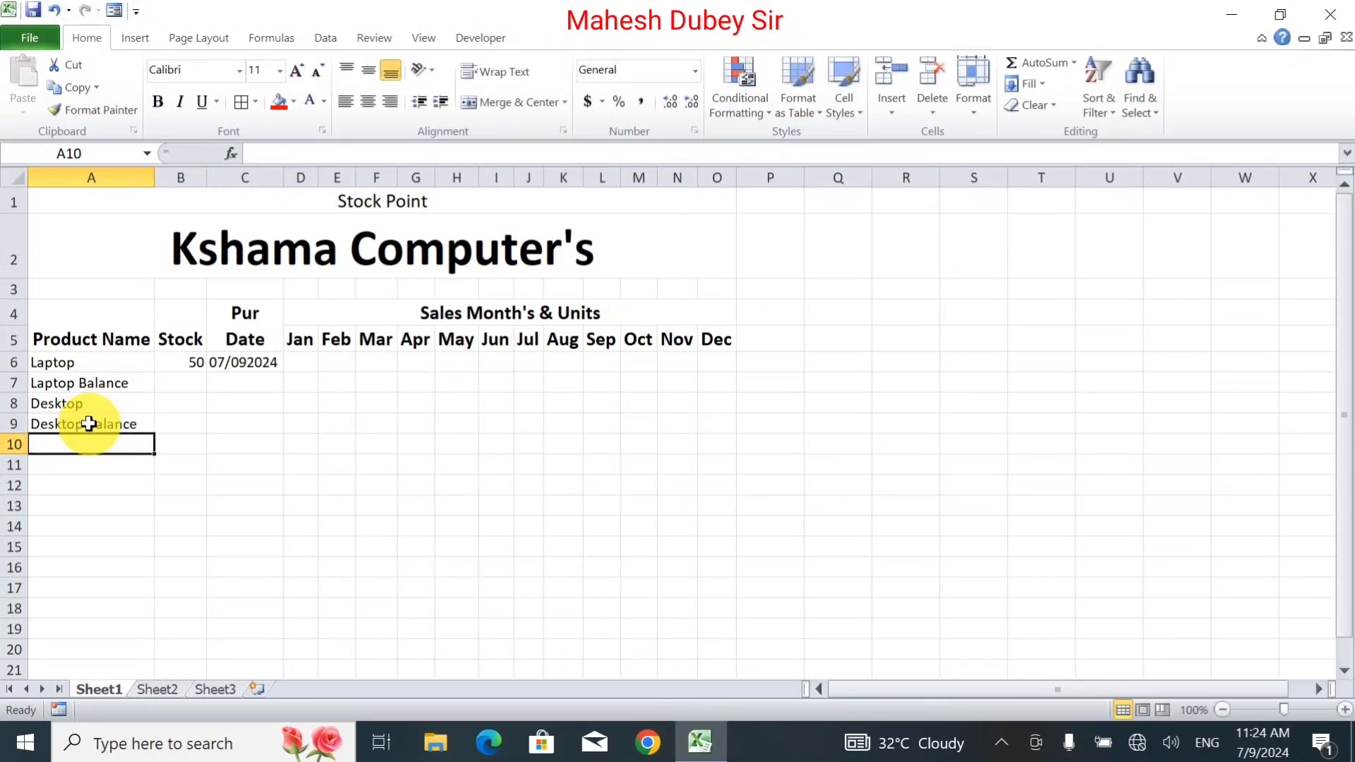
Enter "Key Board" in A10, then fill it down into A11 and extend that copy to "Key Board Balance".
{"action": "type", "text": "Ke"}
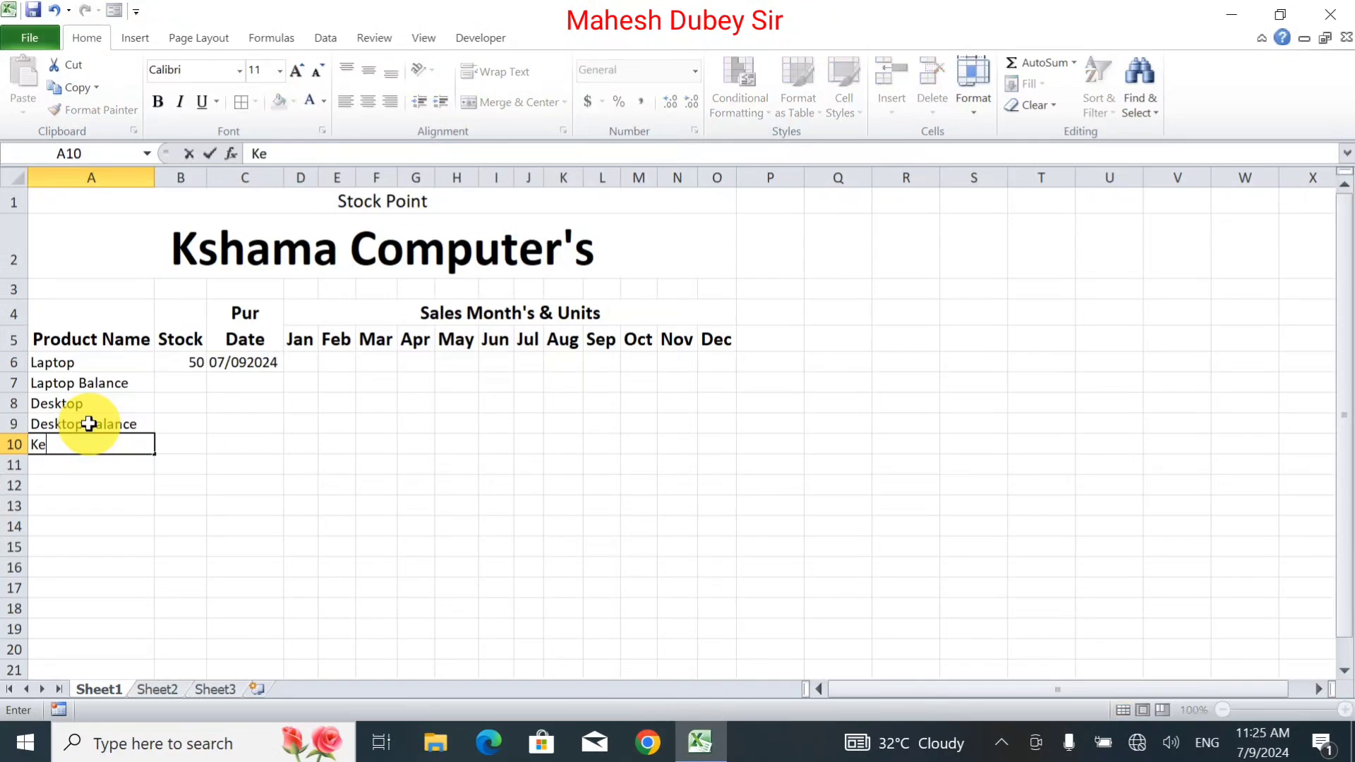
{"action": "type", "text": "y Board"}
{"action": "key", "text": "Return"}
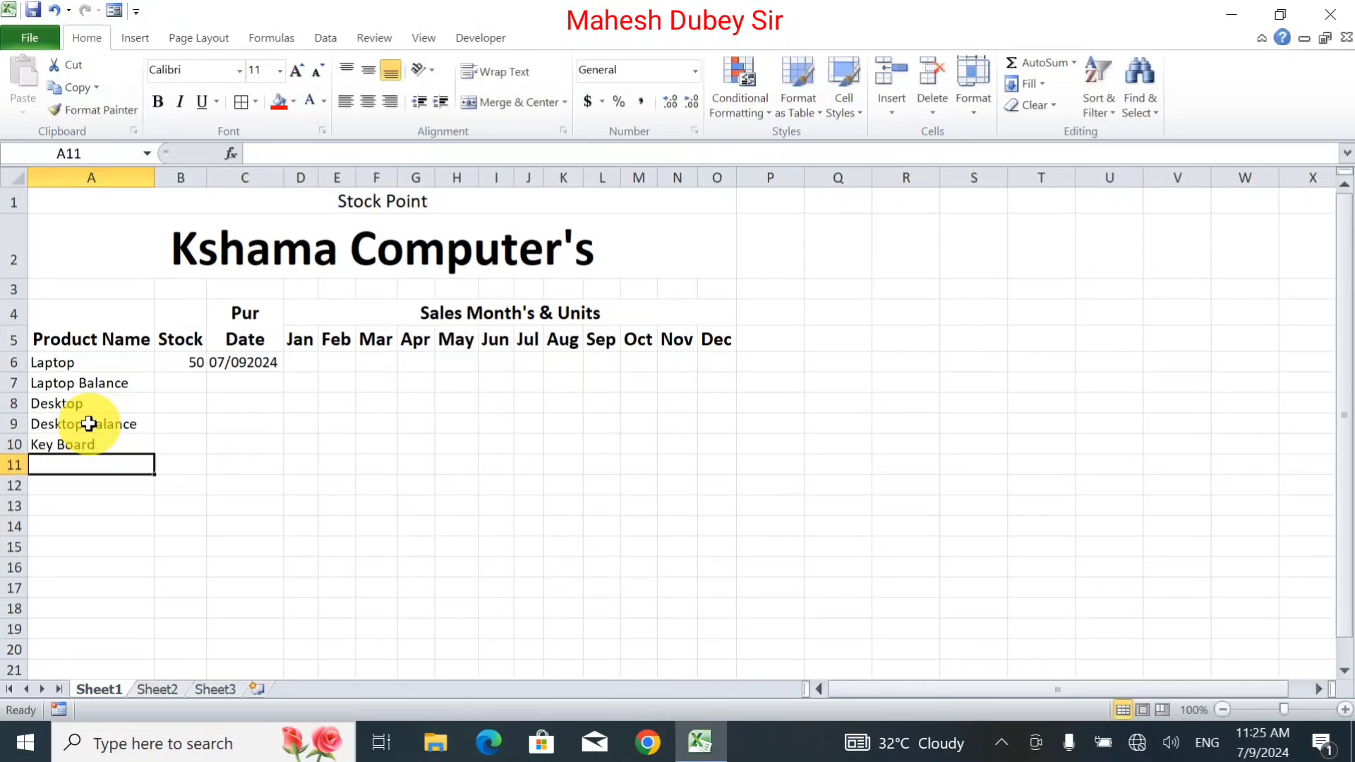
{"action": "key", "text": "ctrl+d"}
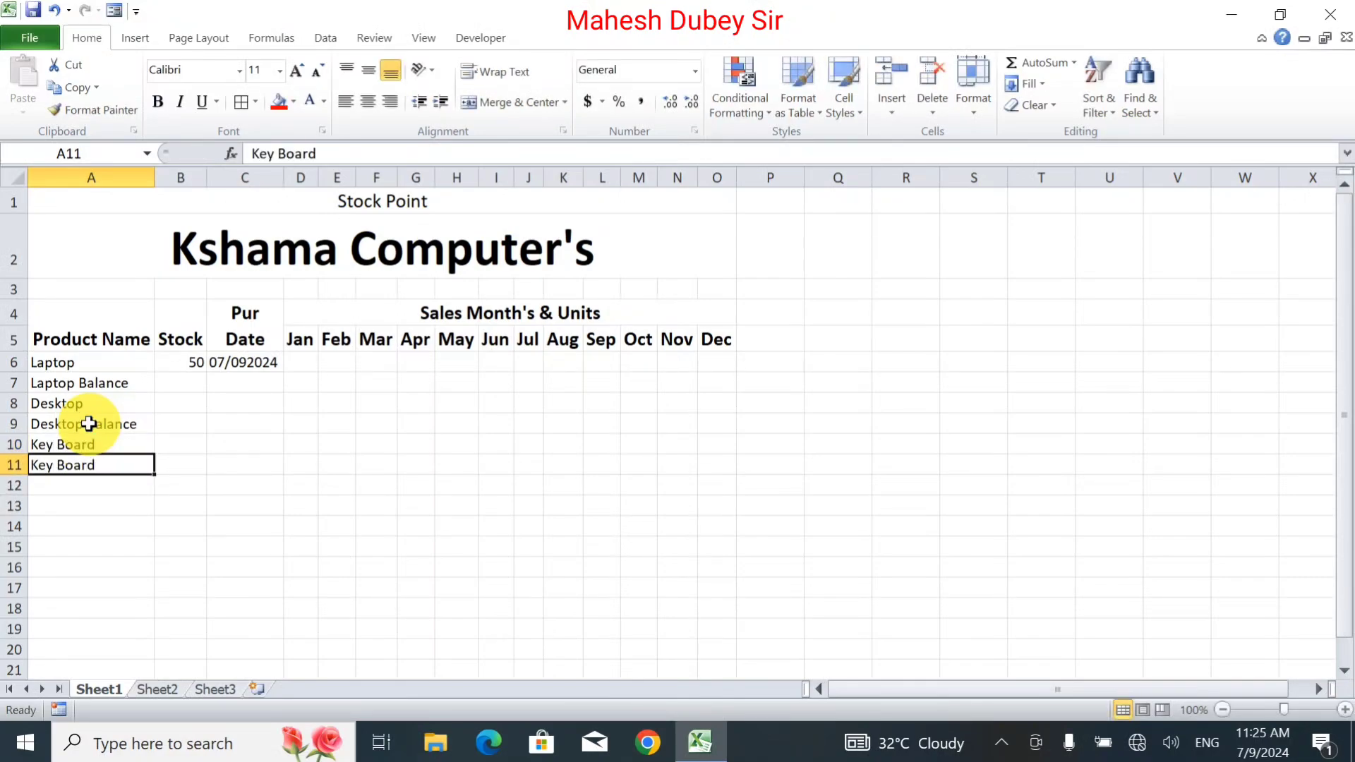
{"action": "double_click", "coordinate": [124, 464]}
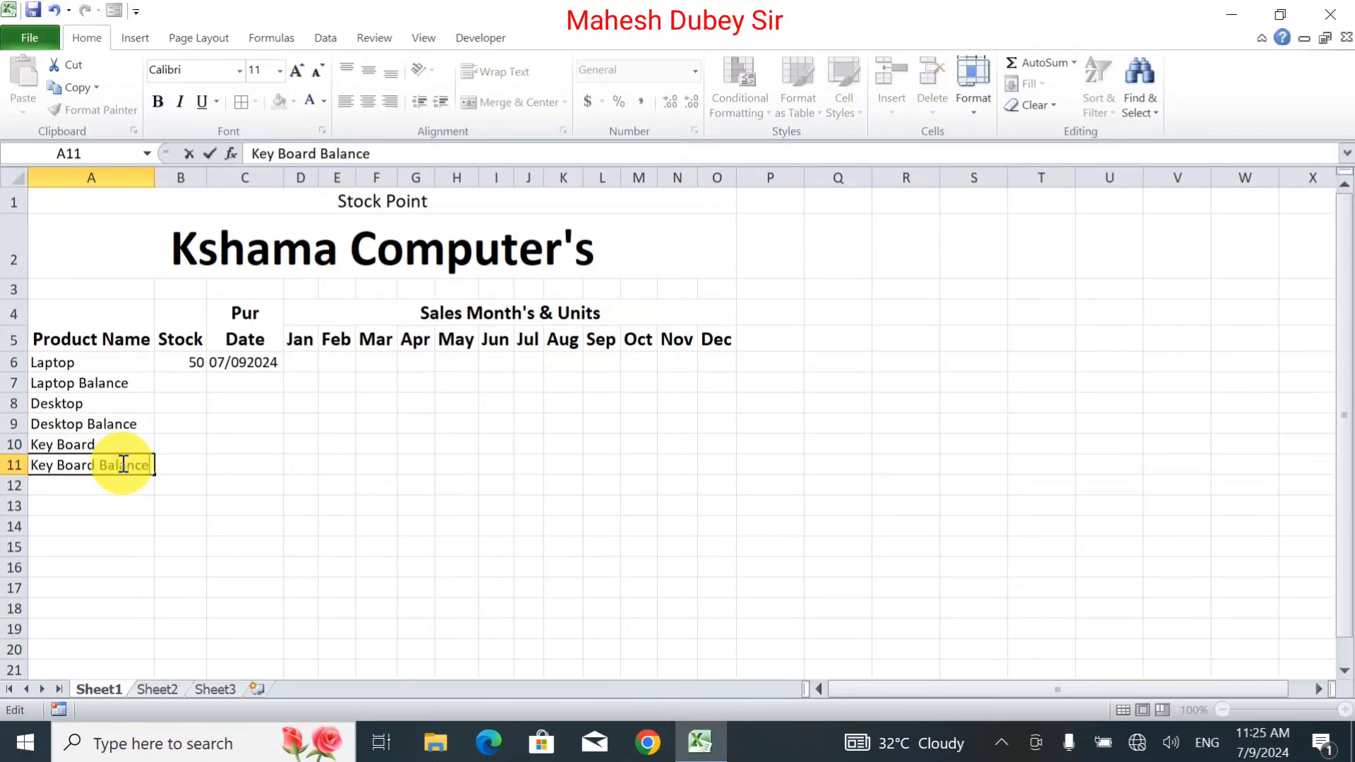
{"action": "type", "text": "Balance"}
{"action": "key", "text": "Return"}
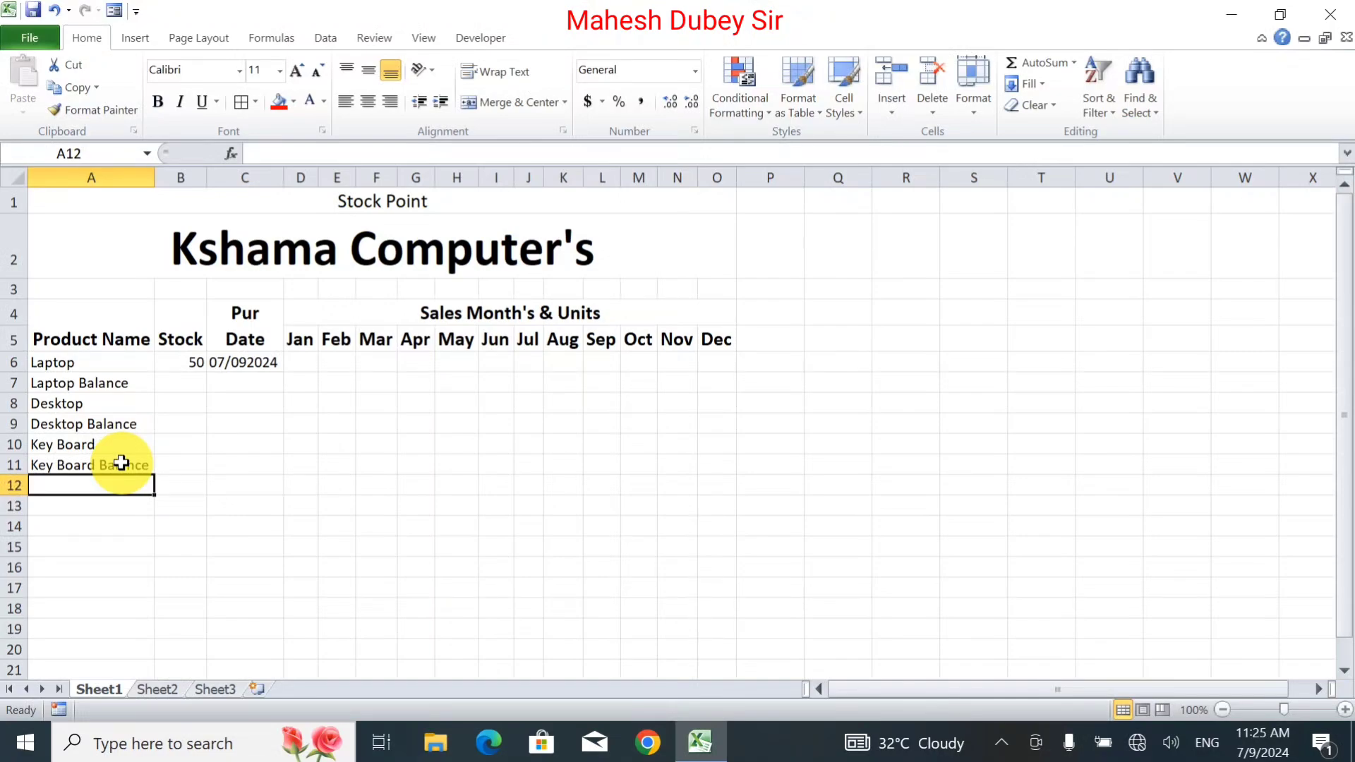
Enter "Mouse" in A12, then fill it down into A13 and extend that copy to "Mouse Balance".
{"action": "type", "text": "Mouse"}
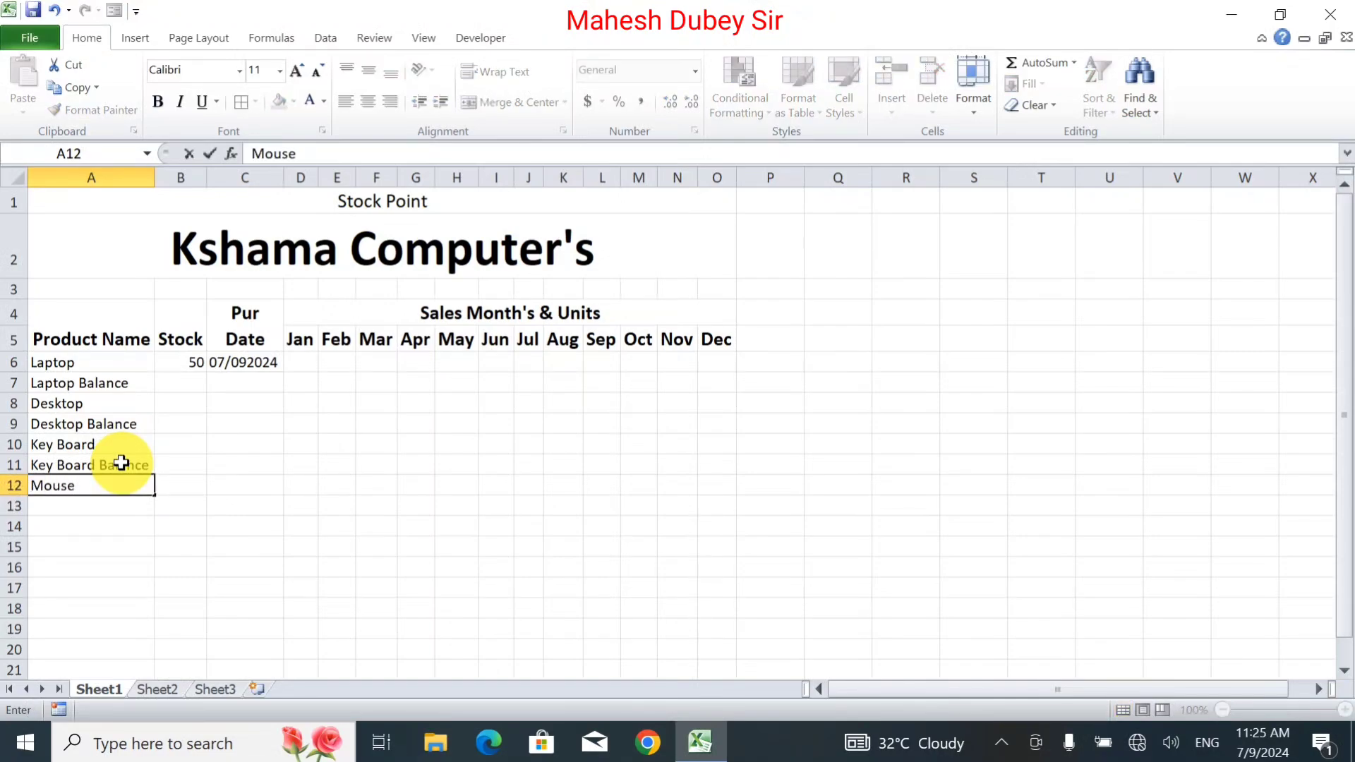
{"action": "key", "text": "Return"}
{"action": "key", "text": "ctrl+d"}
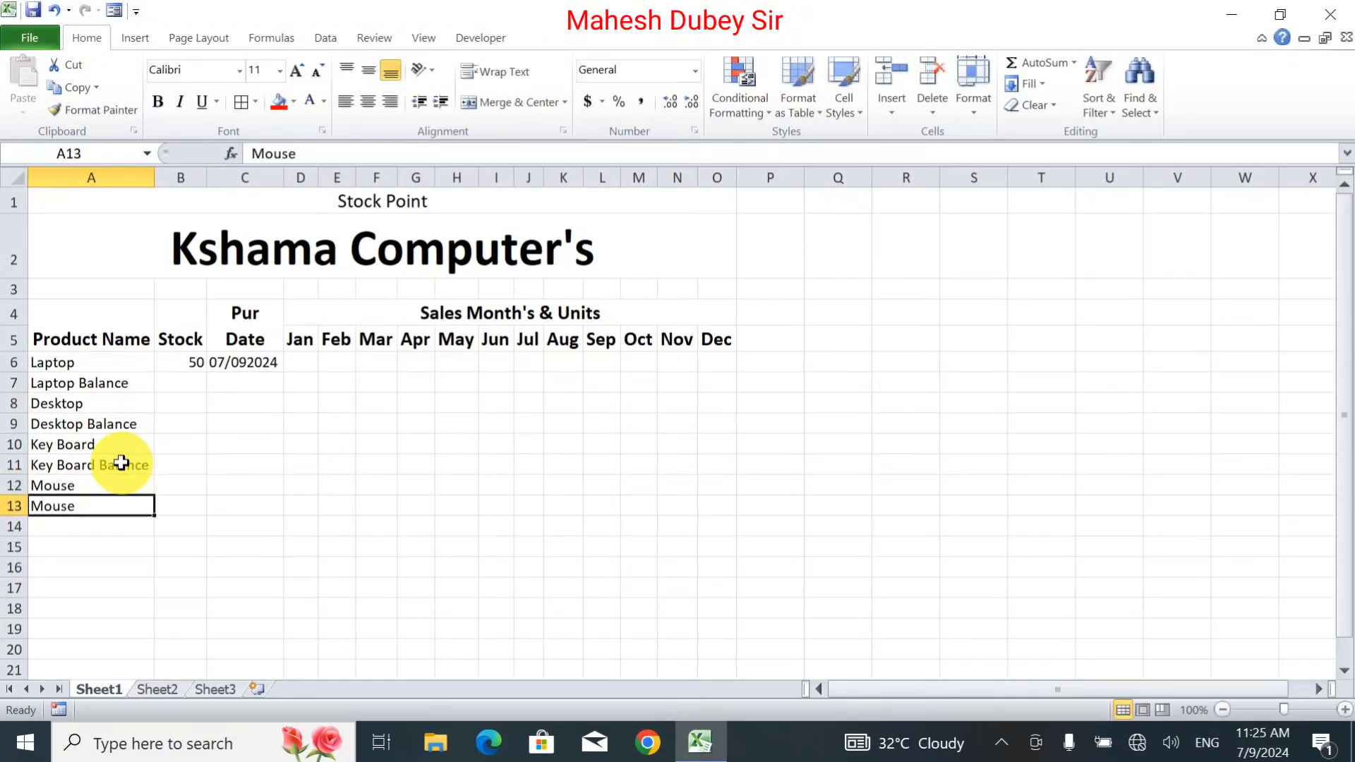
{"action": "double_click", "coordinate": [117, 505]}
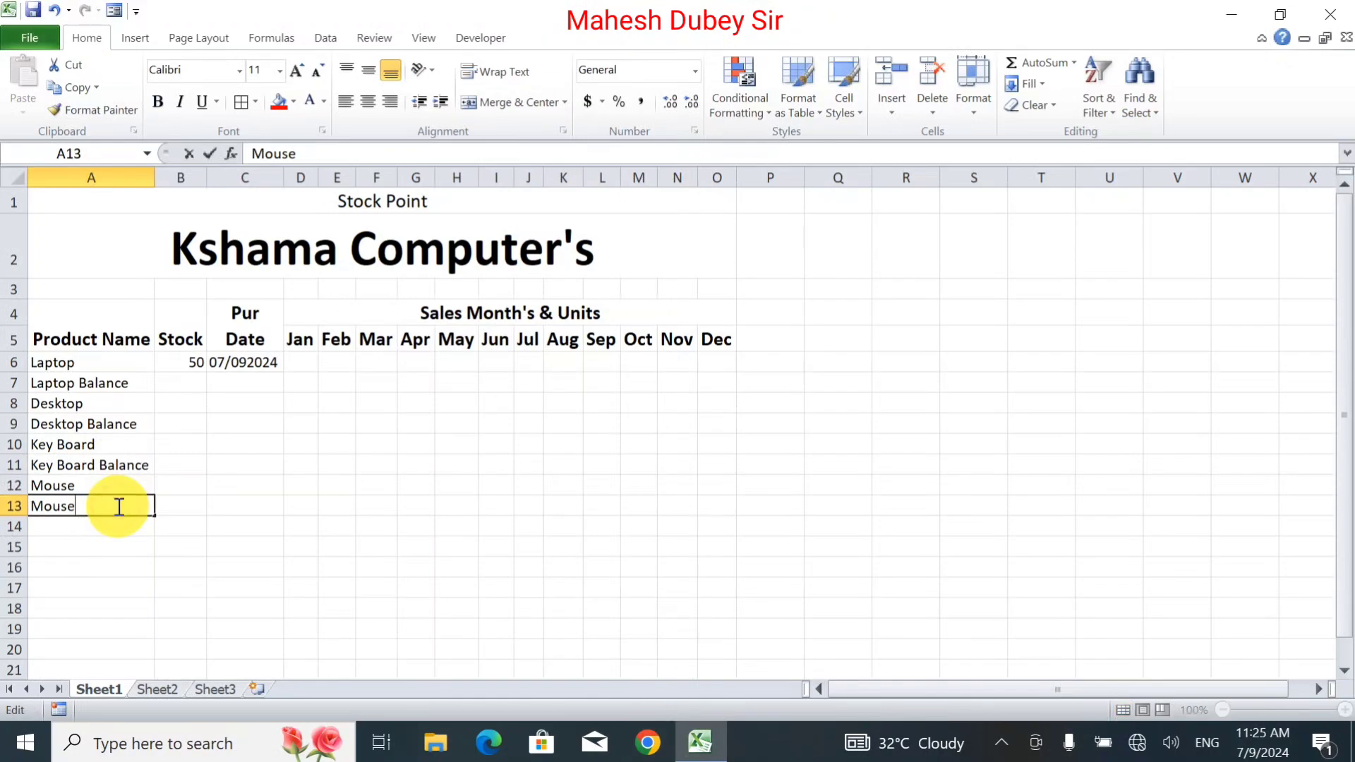
{"action": "type", "text": "Bala"}
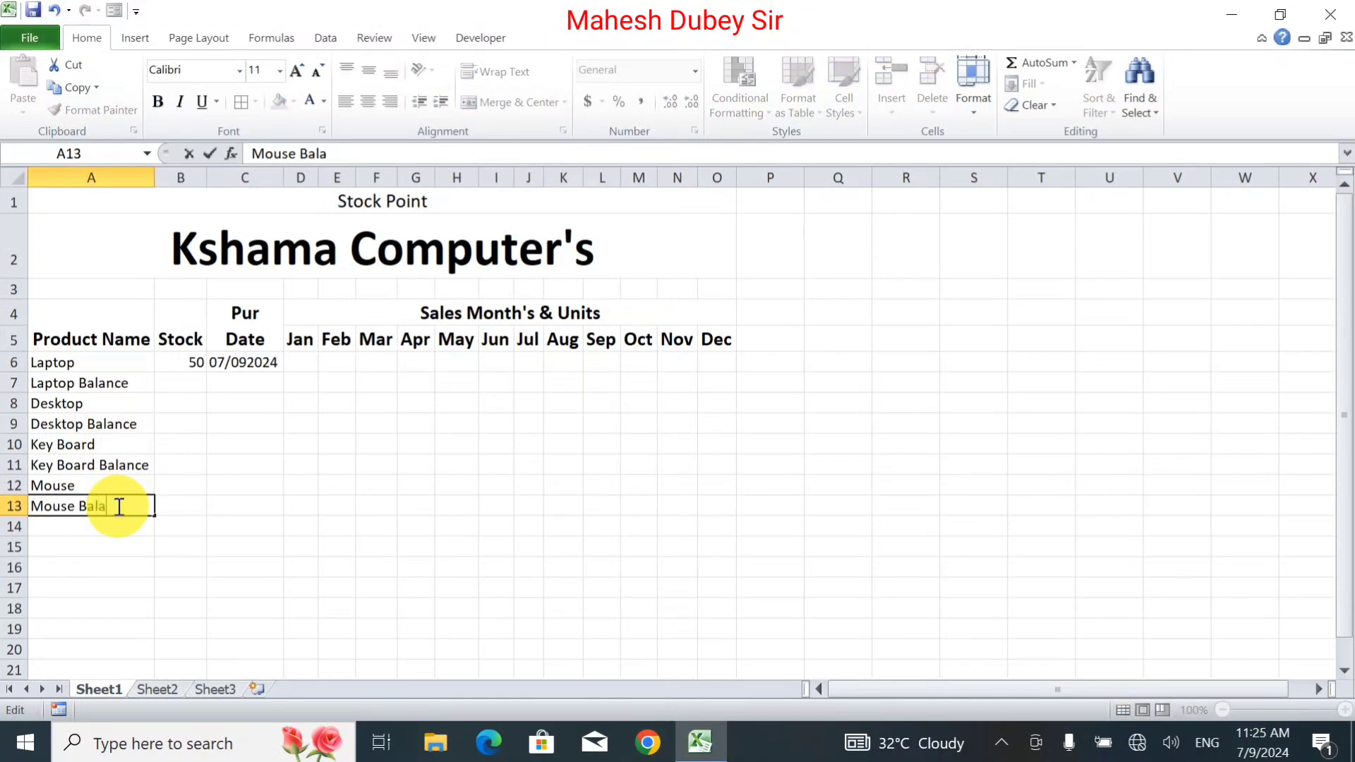
{"action": "type", "text": "nce"}
{"action": "key", "text": "Return"}
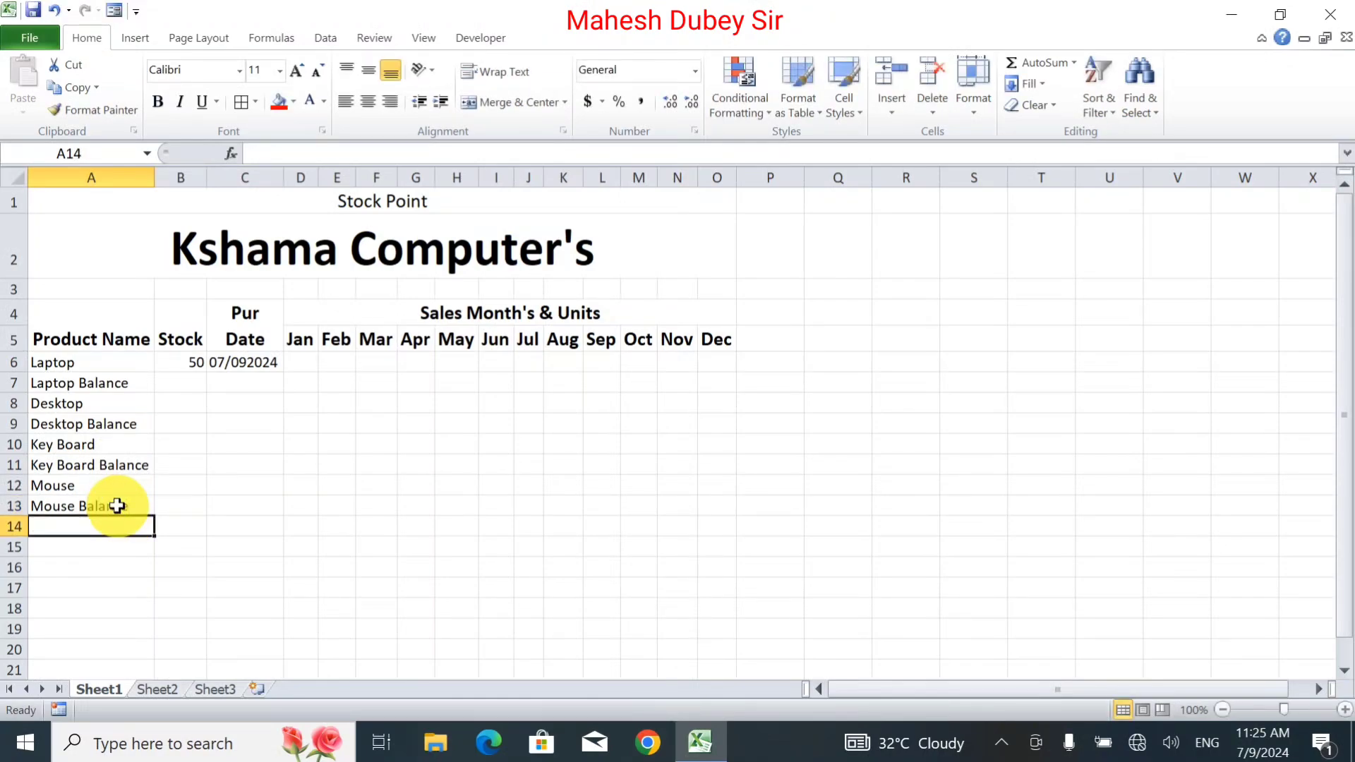
Enter "Printer" in A14, then fill it down into A15 and extend that copy to "Printer Balance".
{"action": "type", "text": "P"}
{"action": "type", "text": "re"}
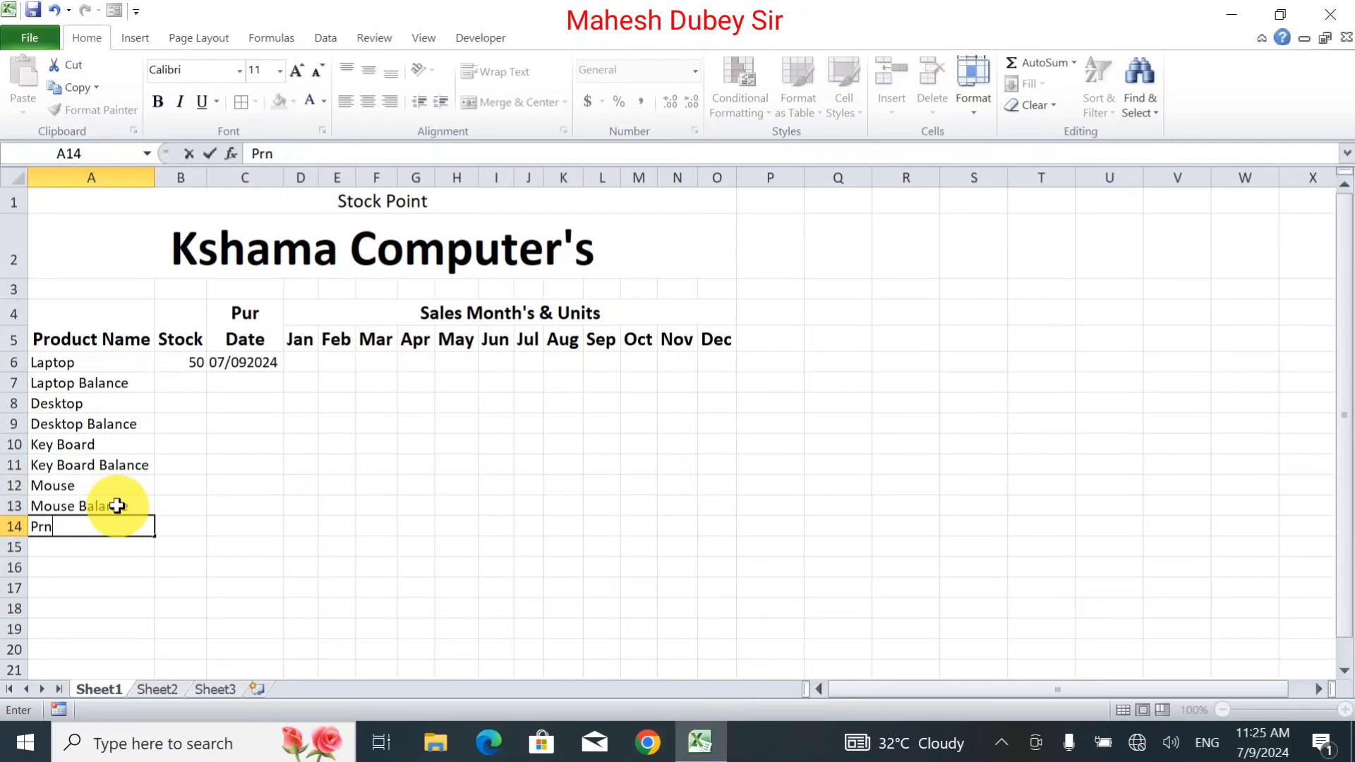
{"action": "key", "text": "BackSpace"}
{"action": "type", "text": "inter"}
{"action": "key", "text": "Return"}
{"action": "key", "text": "ctrl+d"}
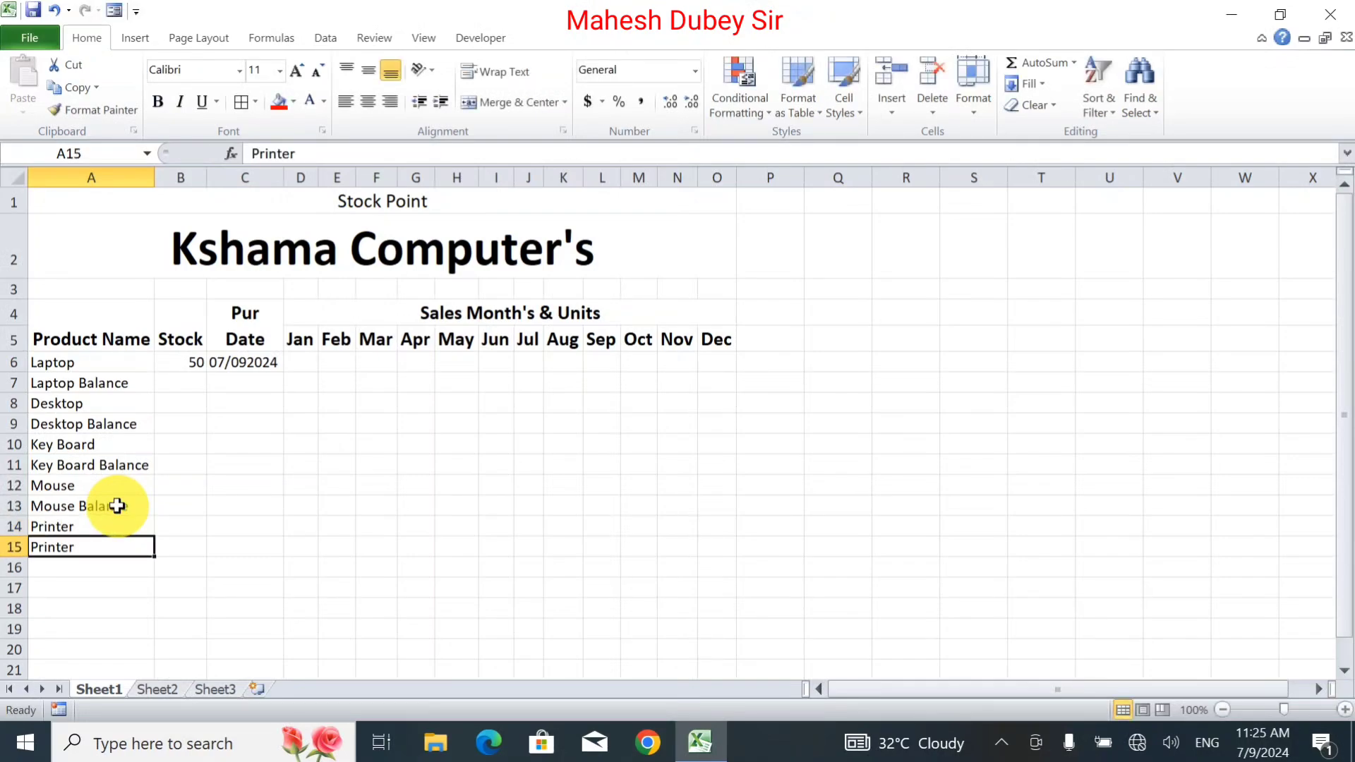
{"action": "double_click", "coordinate": [85, 550]}
{"action": "type", "text": "B"}
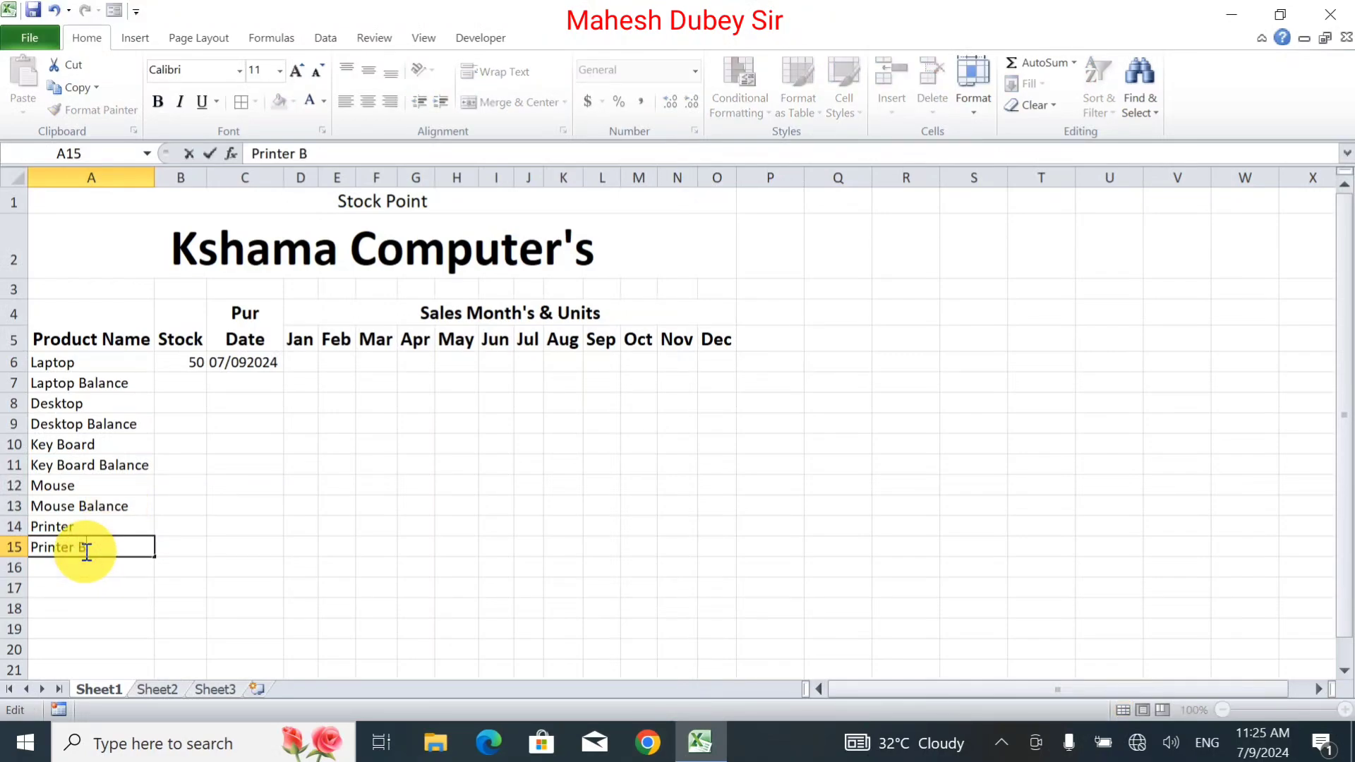
{"action": "type", "text": "alance"}
{"action": "key", "text": "Return"}
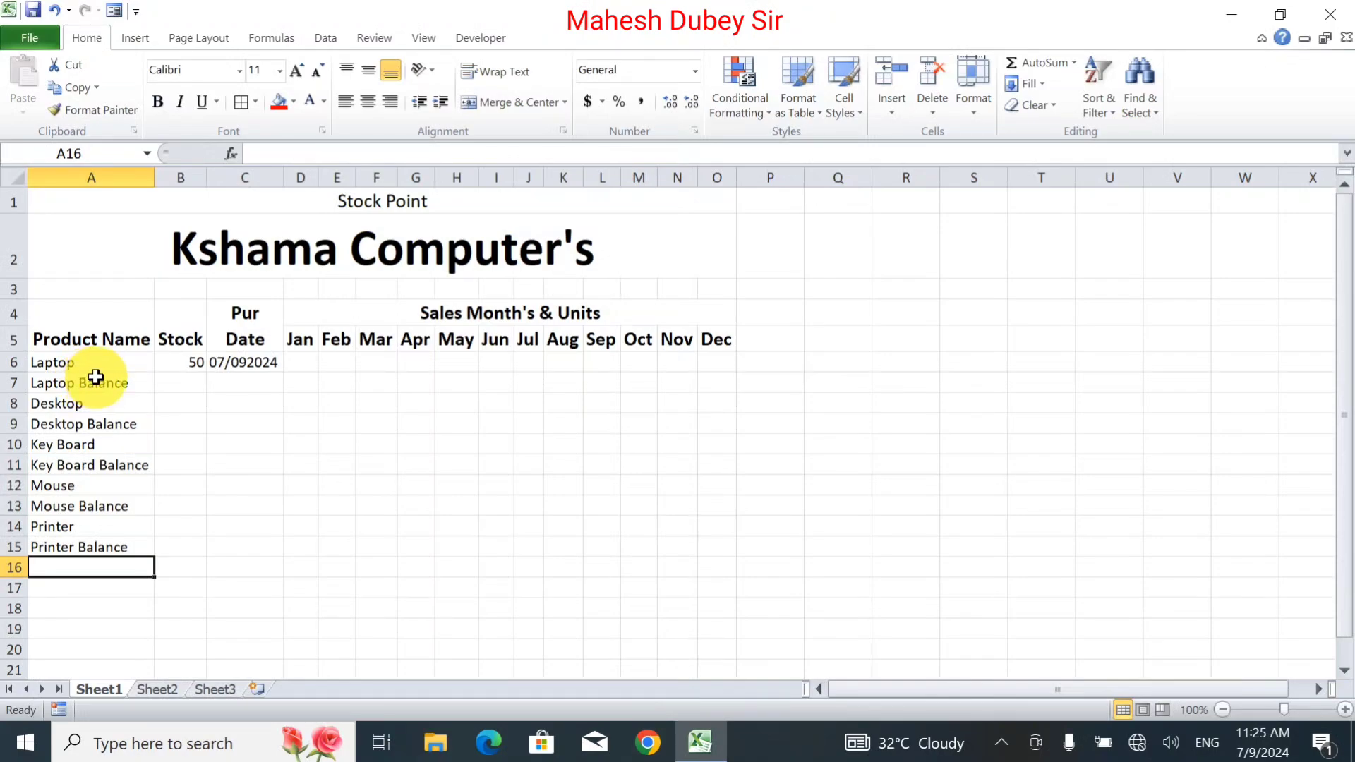
Fill the merged "Sales Month's & Units" heading in row 4 with red.
{"action": "left_click", "coordinate": [102, 332]}
{"action": "left_click_drag", "start_coordinate": [102, 332], "coordinate": [456, 313]}
{"action": "left_click", "coordinate": [456, 313]}
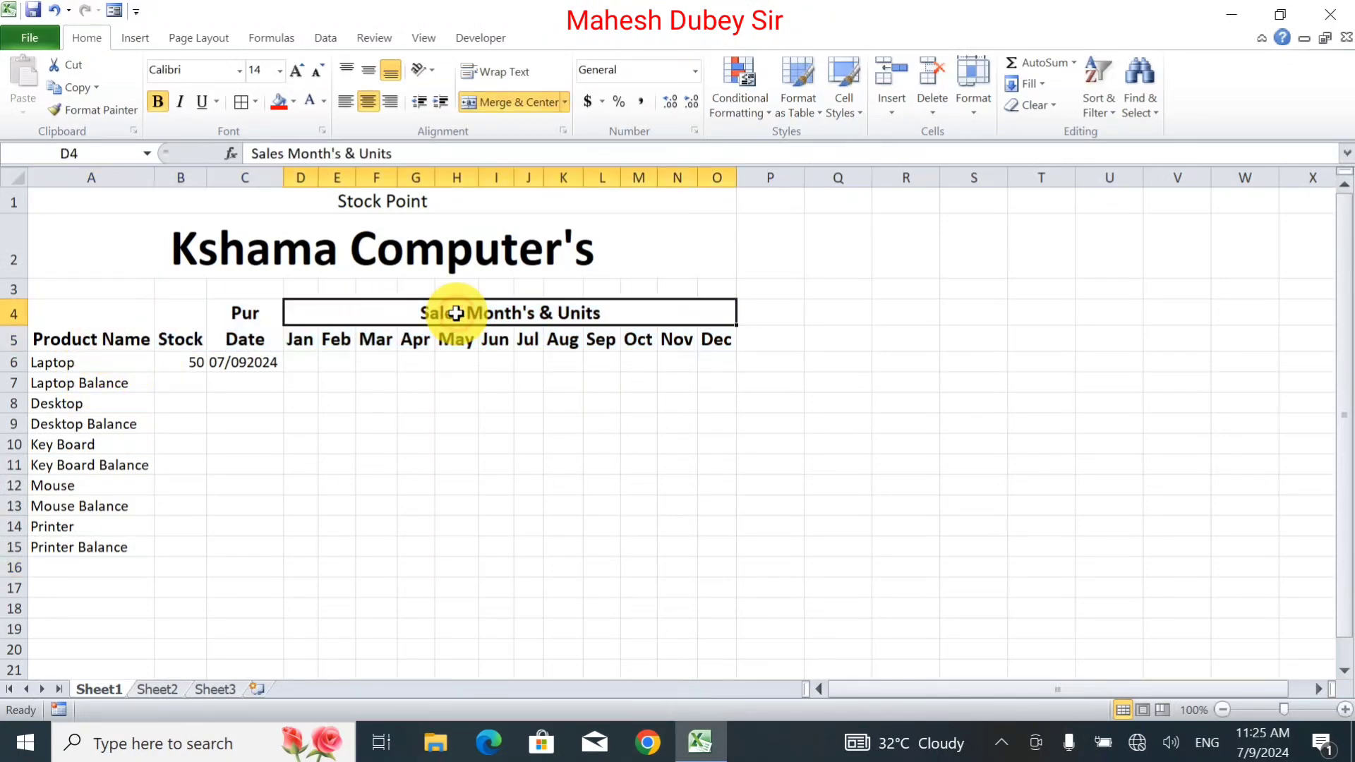
{"action": "left_click", "coordinate": [280, 106]}
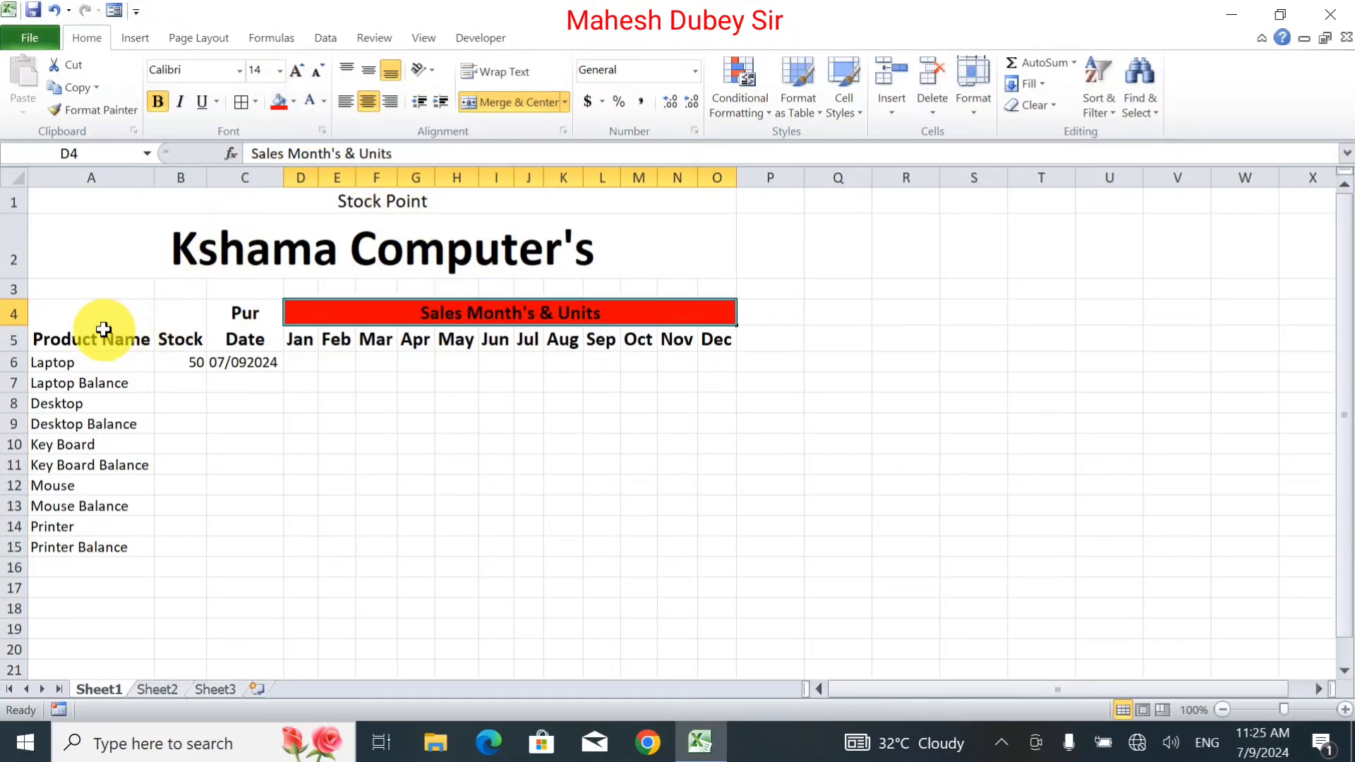
Apply a light grey fill to the Product Name, Stock and Pur Date headings and to the month names Jan to Dec.
{"action": "left_click_drag", "start_coordinate": [99, 326], "coordinate": [230, 336]}
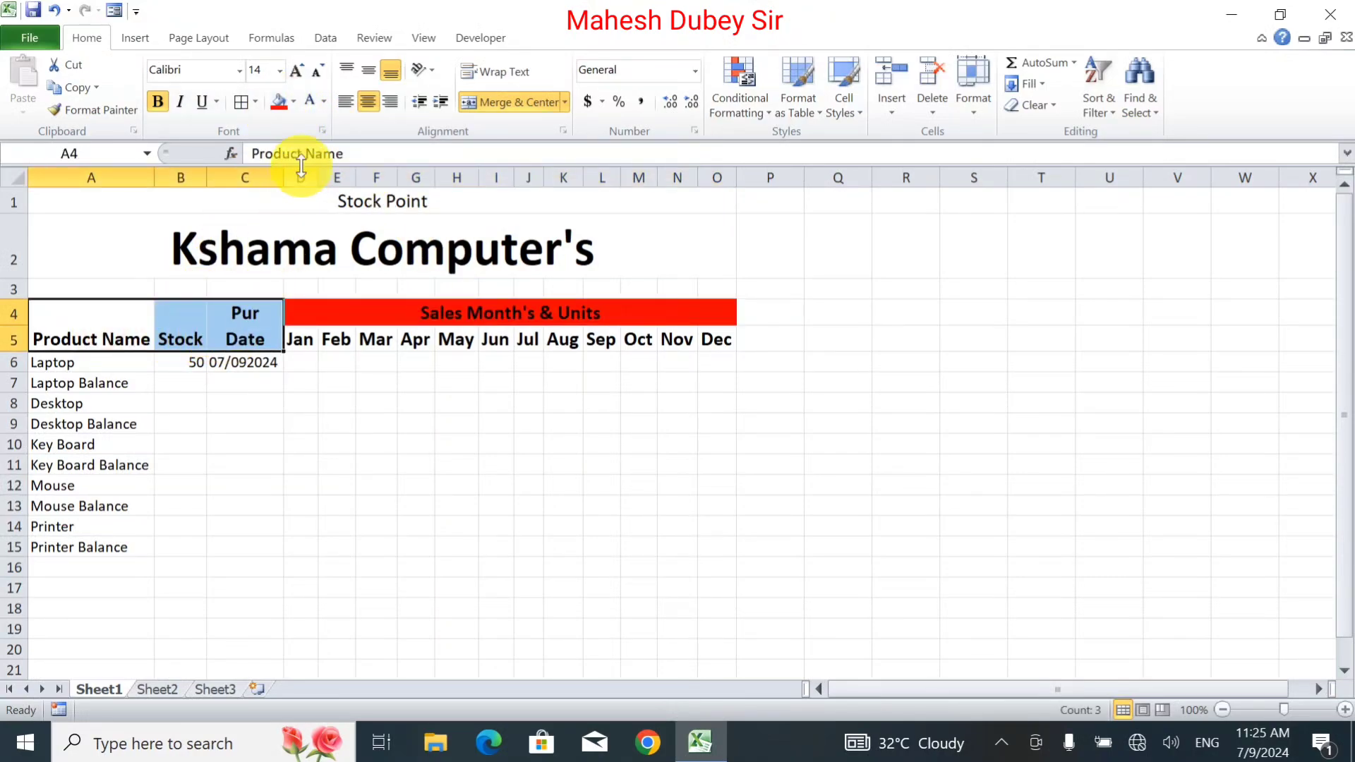
{"action": "left_click", "coordinate": [292, 103]}
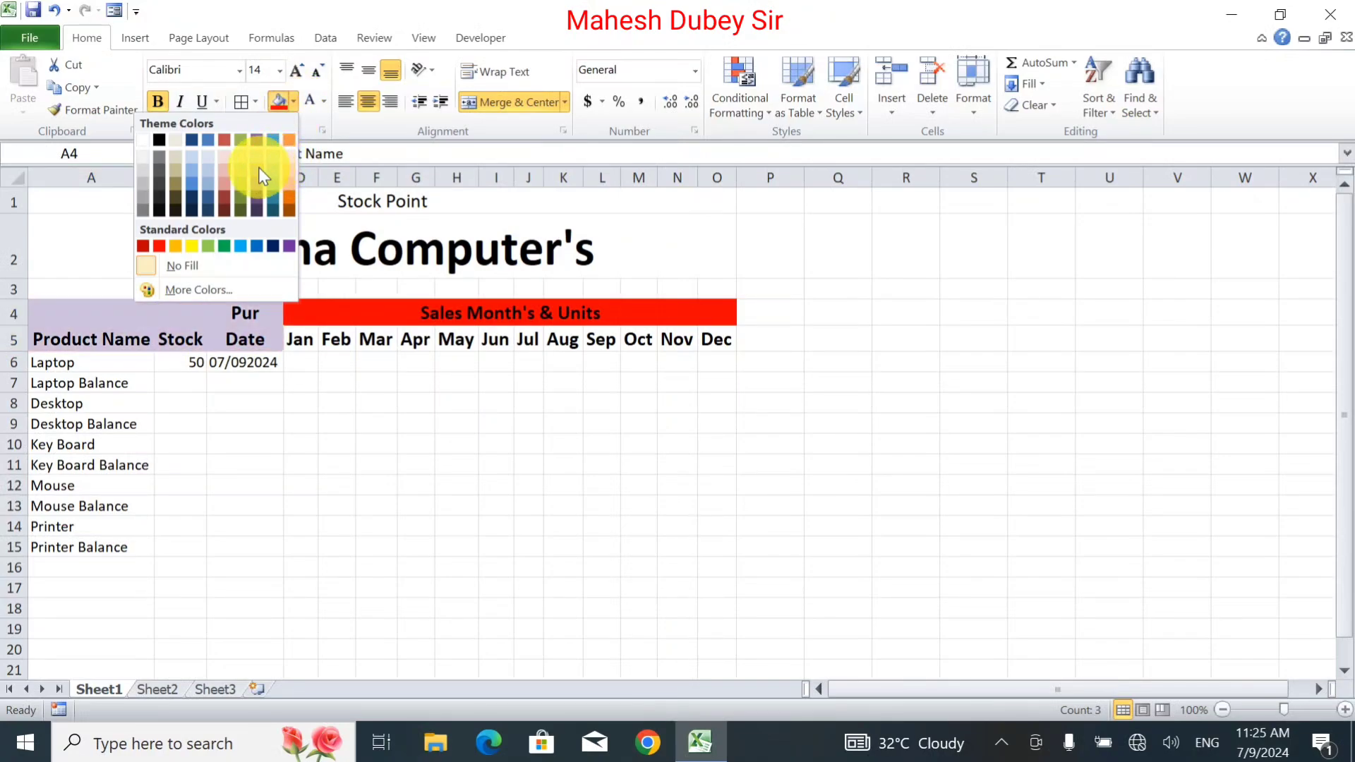
{"action": "left_click", "coordinate": [145, 171]}
{"action": "left_click_drag", "start_coordinate": [303, 338], "coordinate": [713, 336]}
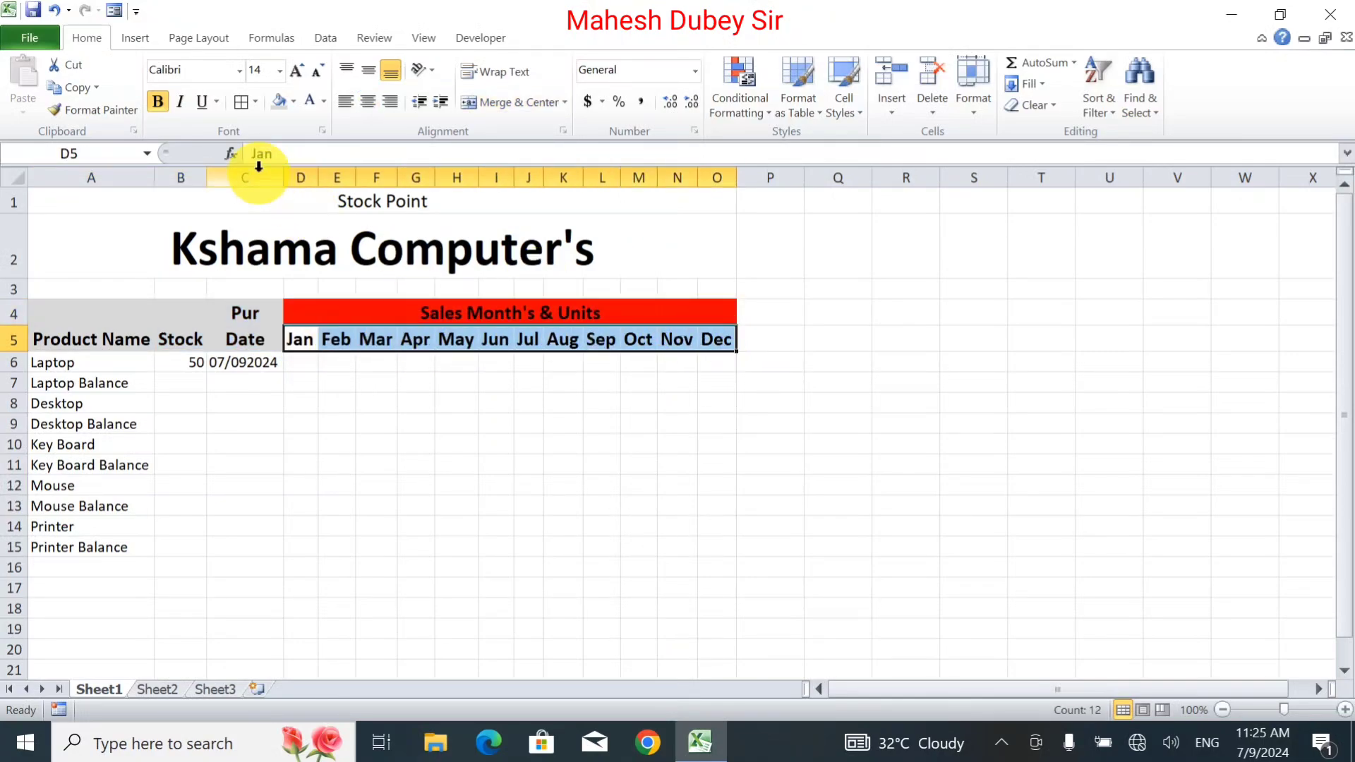
{"action": "left_click", "coordinate": [277, 101]}
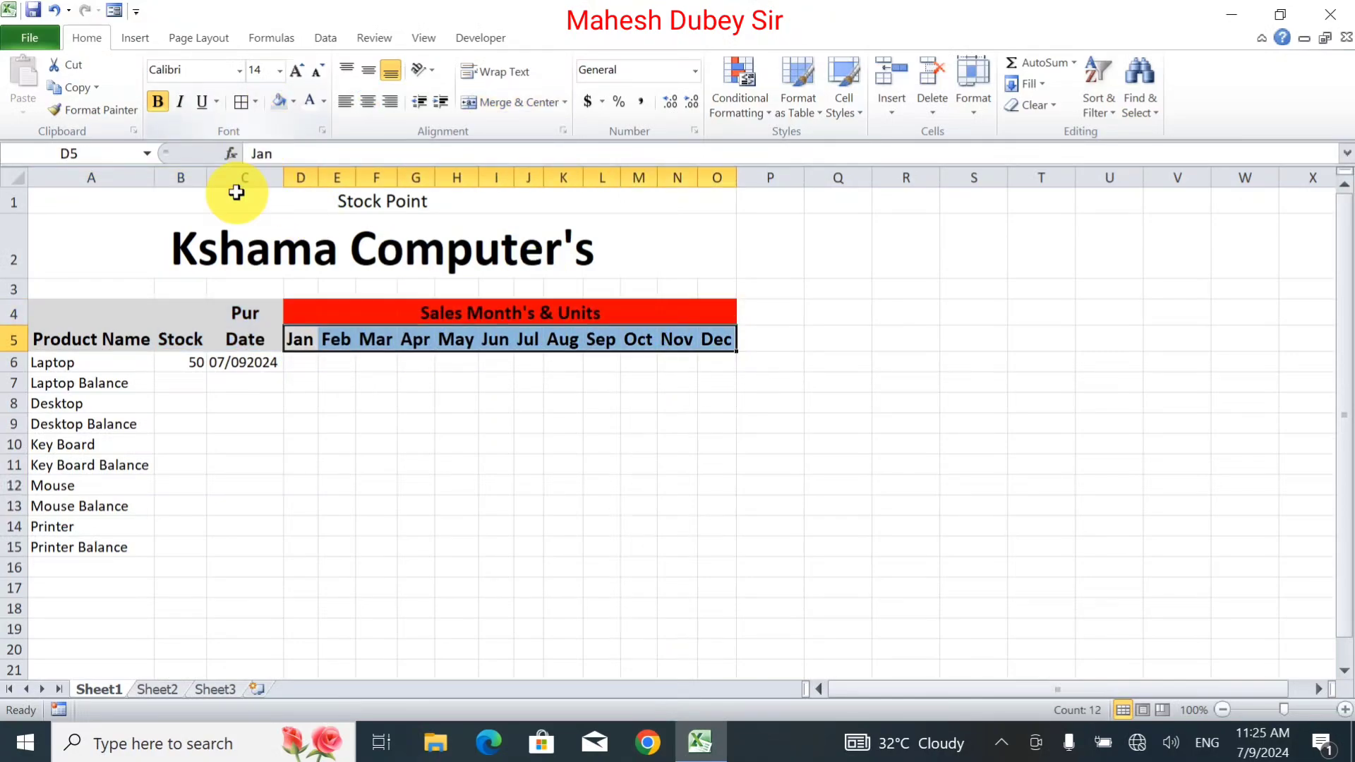
Format the product names Laptop, Desktop, Key Board, Mouse and Printer in column A with a red fill and white bold text.
{"action": "left_click", "coordinate": [105, 360]}
{"action": "mouse_move", "coordinate": [105, 360]}
{"action": "left_mouse_down"}
{"action": "mouse_move", "coordinate": [109, 557]}
{"action": "mouse_move", "coordinate": [99, 499]}
{"action": "mouse_move", "coordinate": [127, 326]}
{"action": "mouse_move", "coordinate": [103, 364]}
{"action": "left_mouse_up"}
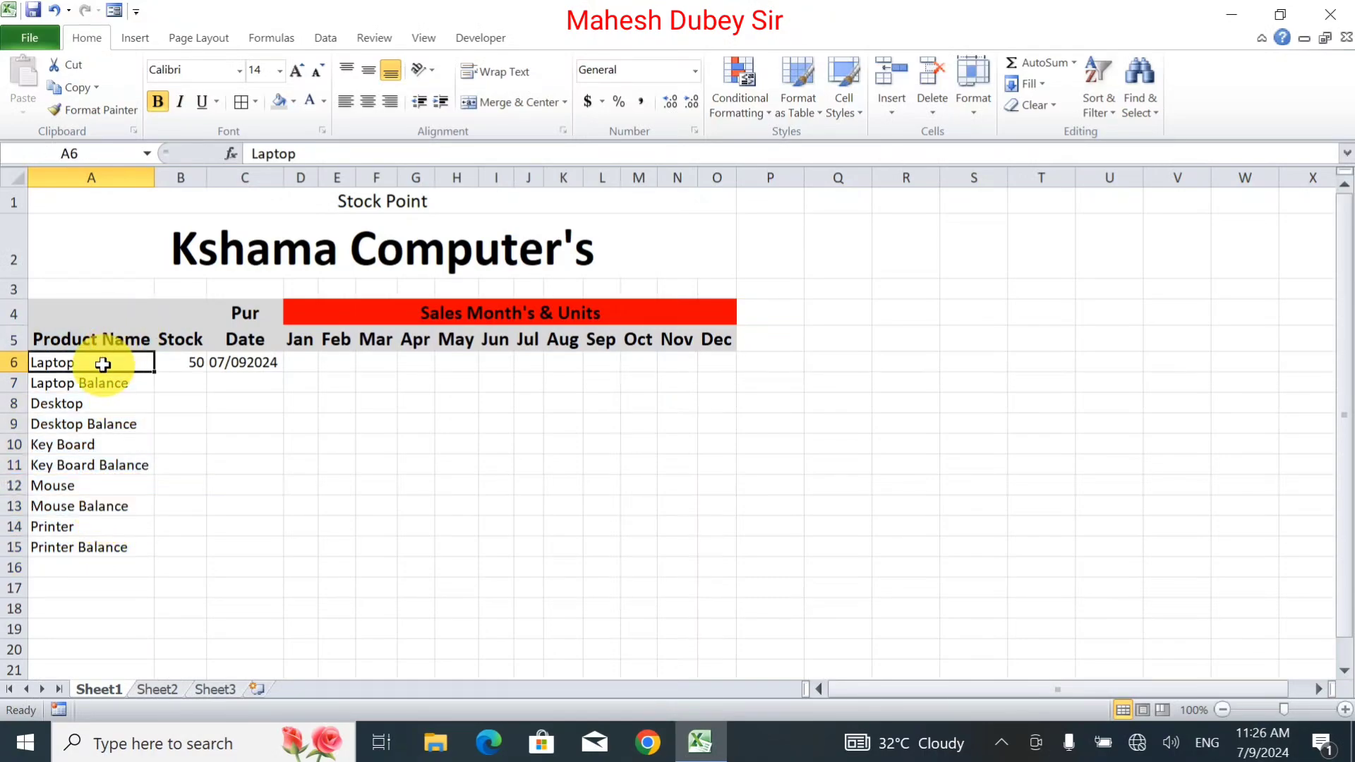
{"action": "left_click", "coordinate": [97, 405], "text": "ctrl"}
{"action": "left_click", "coordinate": [94, 443], "text": "ctrl"}
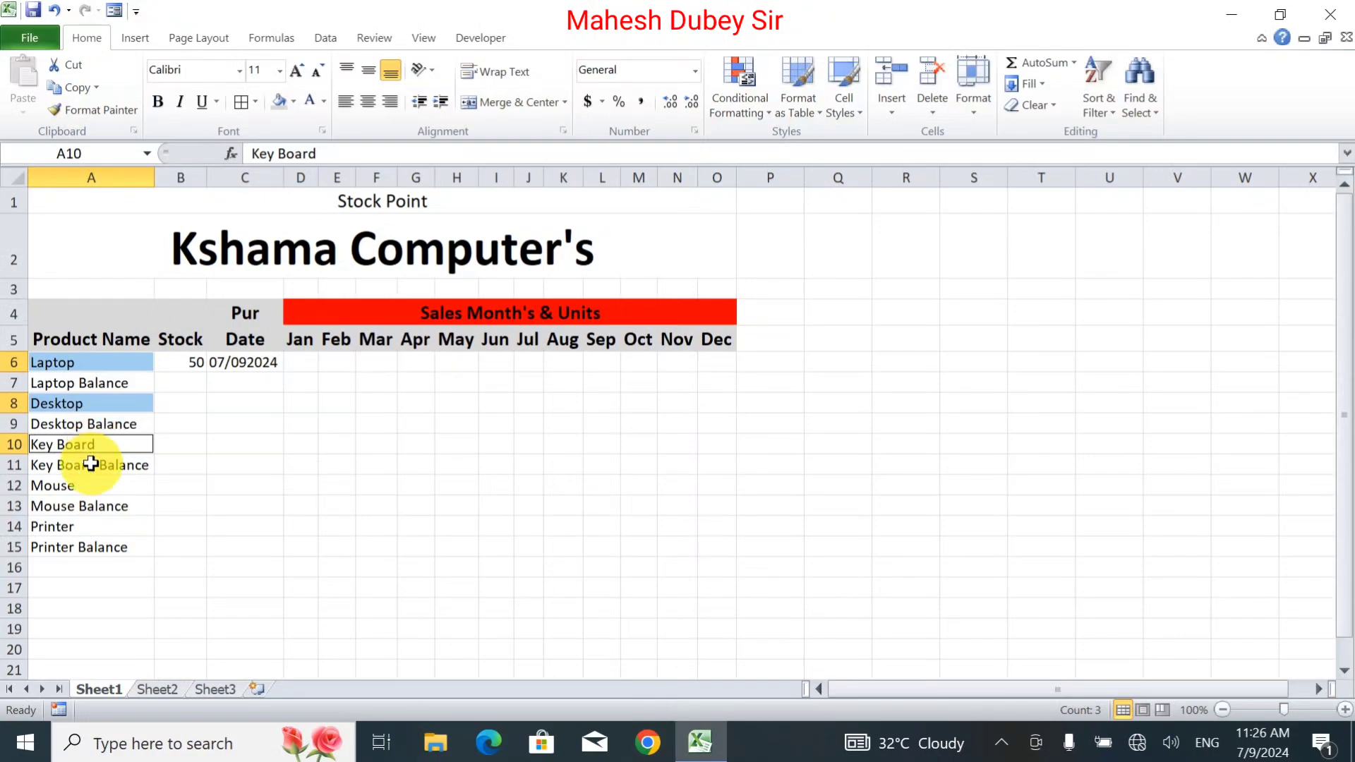
{"action": "left_click", "coordinate": [88, 491], "text": "ctrl"}
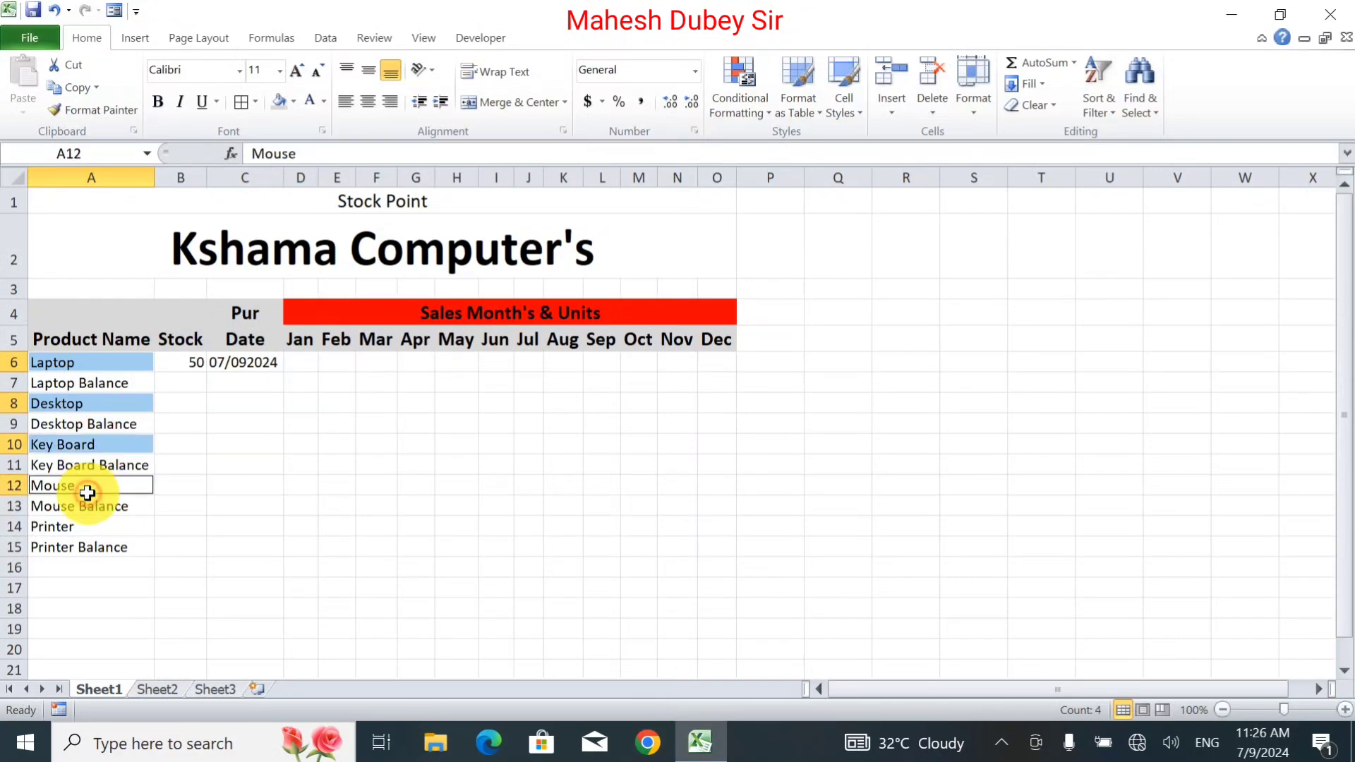
{"action": "left_click", "coordinate": [83, 530], "text": "ctrl"}
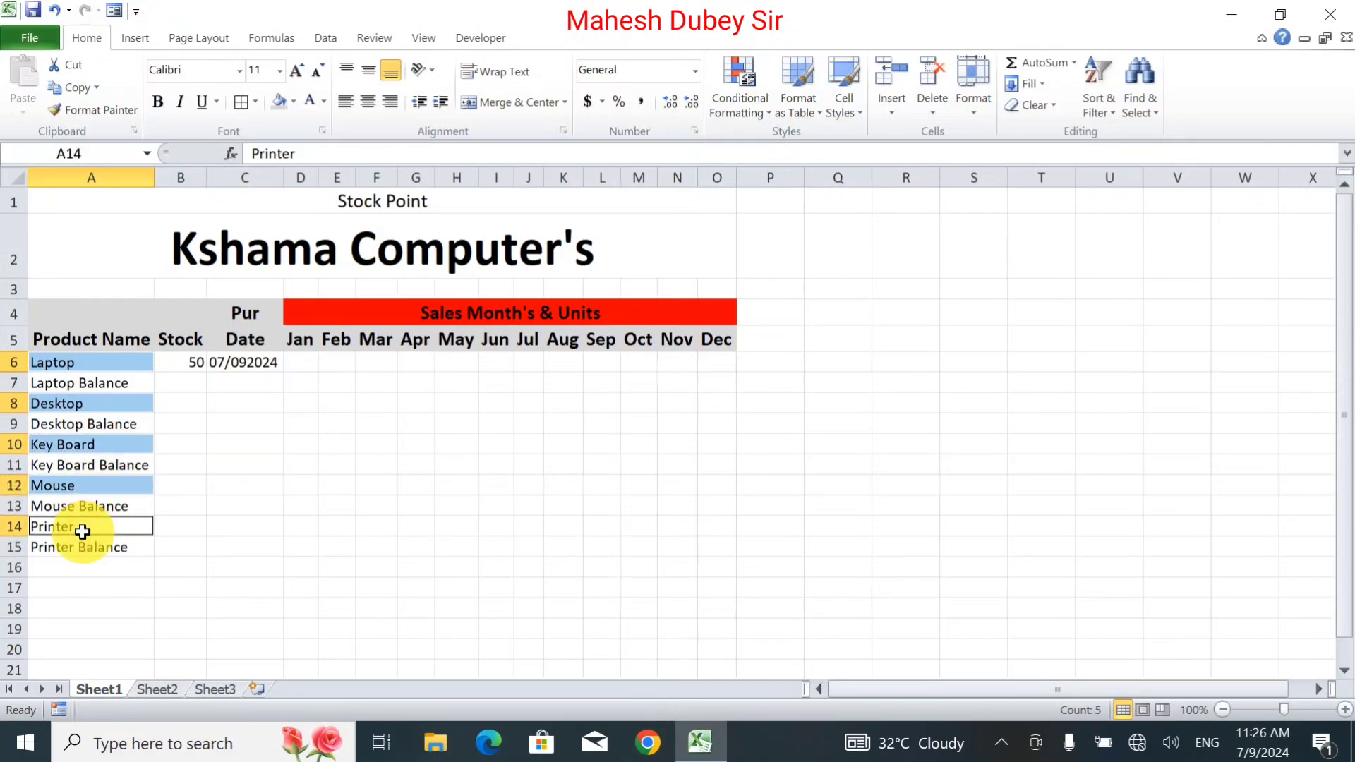
{"action": "left_click", "coordinate": [299, 102]}
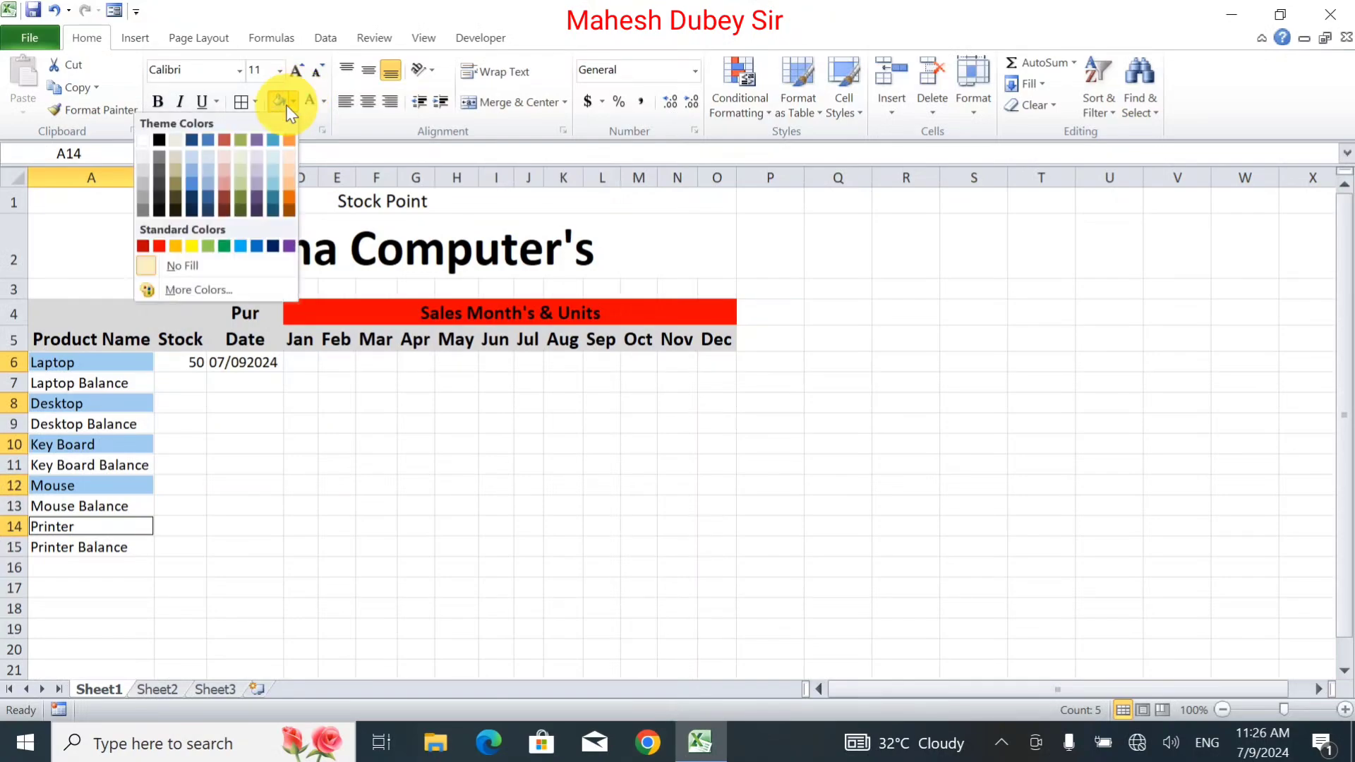
{"action": "left_click", "coordinate": [163, 245]}
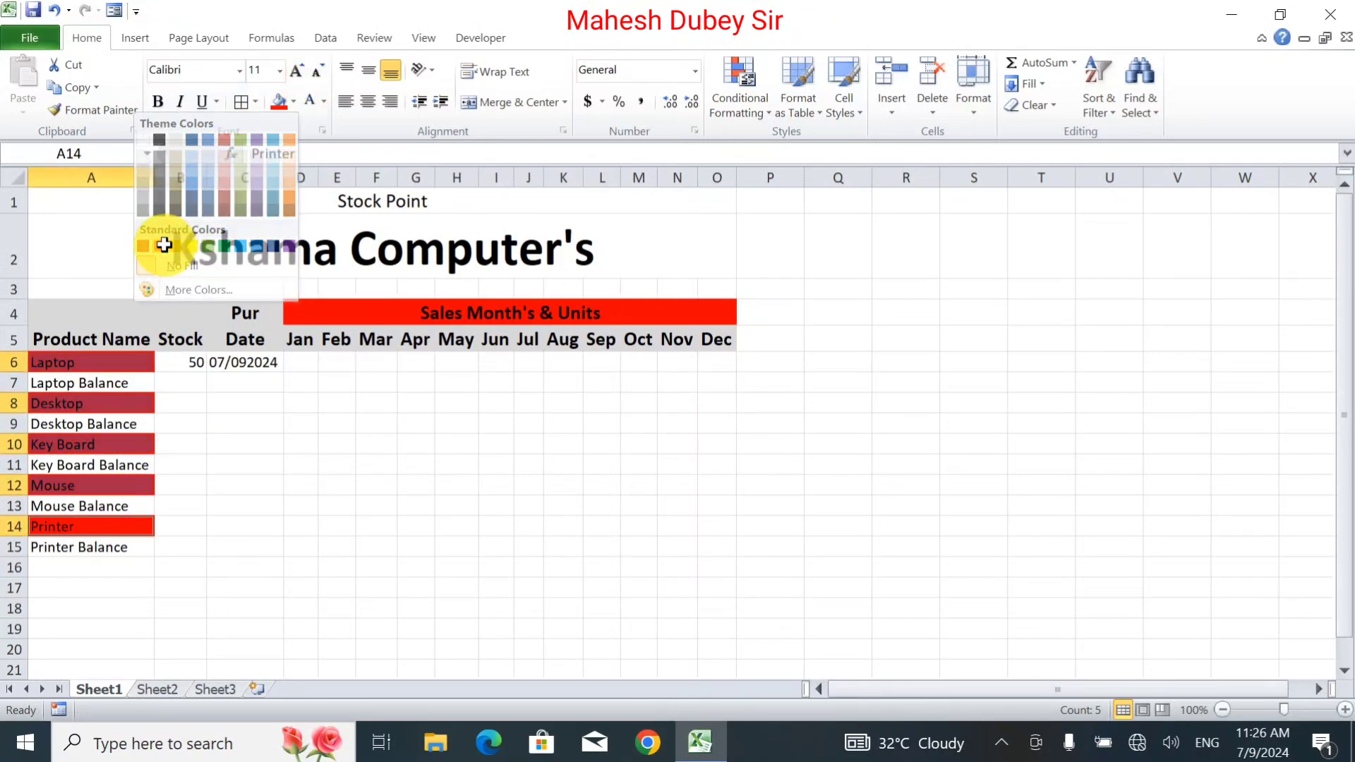
{"action": "left_click", "coordinate": [311, 103]}
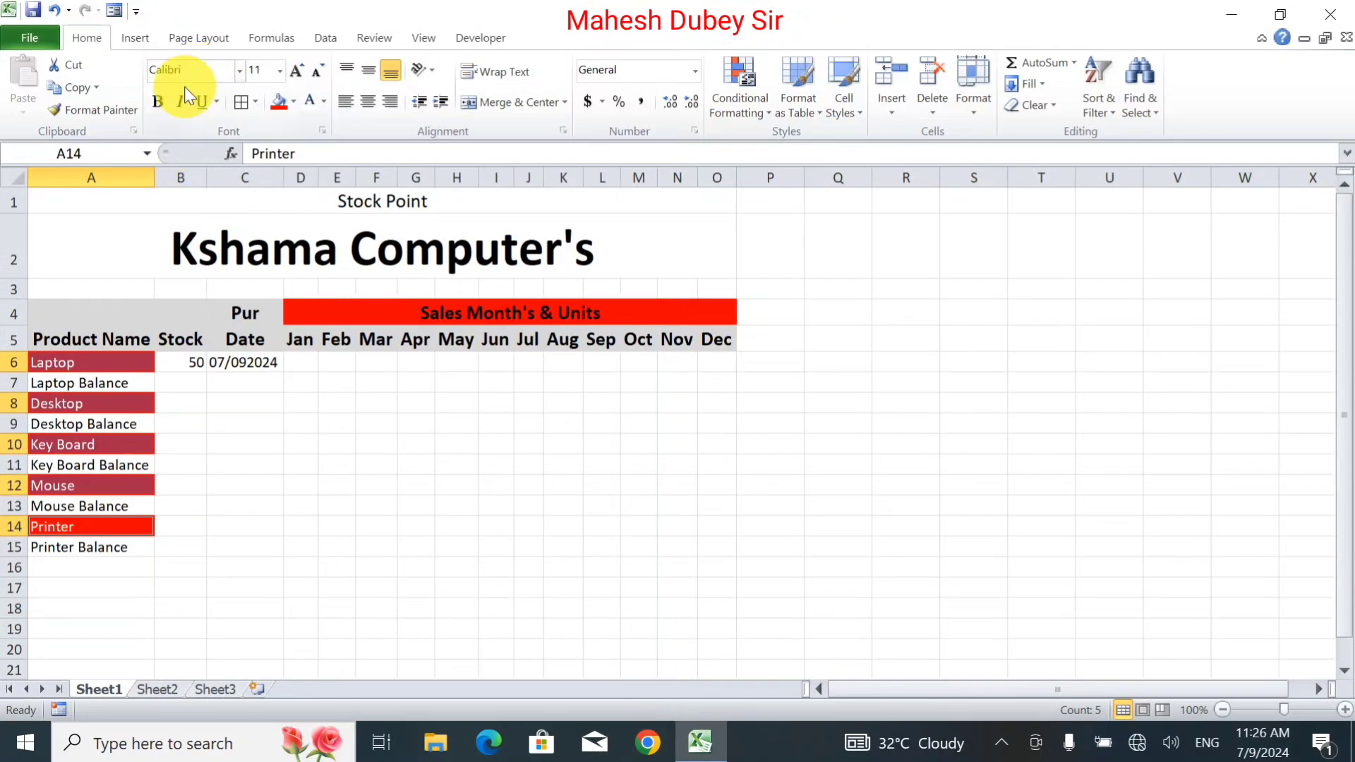
{"action": "left_click", "coordinate": [158, 101]}
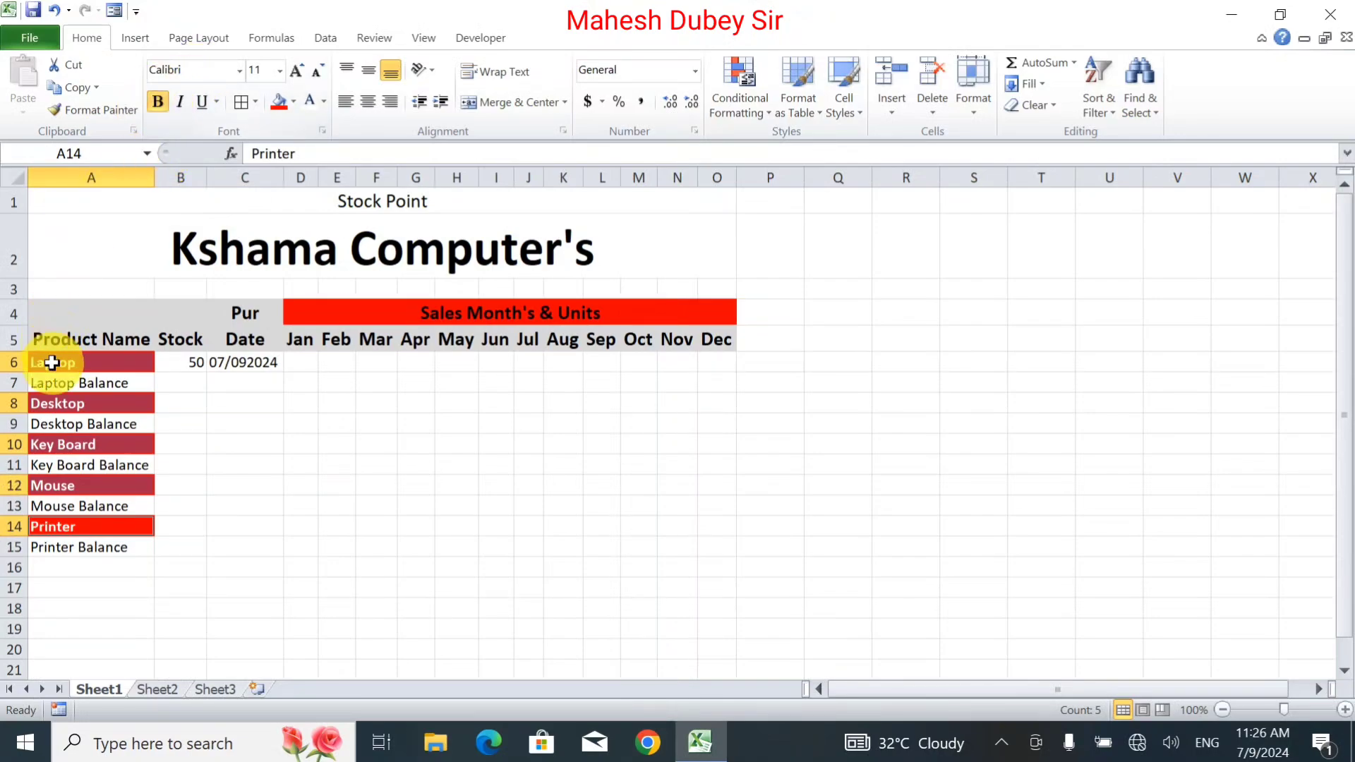
Format the five Balance labels in A7, A9, A11, A13 and A15 with a light blue fill and bold text.
{"action": "left_click", "coordinate": [67, 384]}
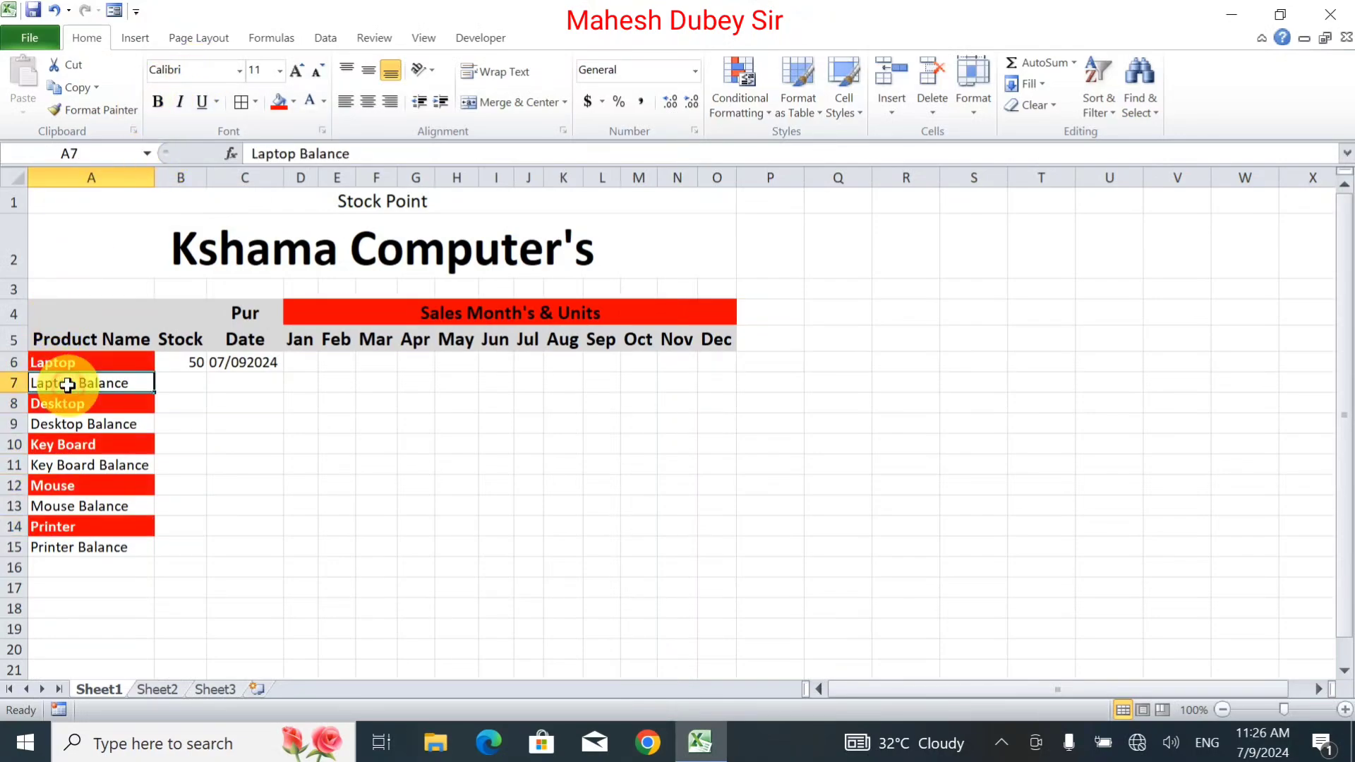
{"action": "left_click", "coordinate": [67, 427], "text": "ctrl"}
{"action": "left_click", "coordinate": [64, 465], "text": "ctrl"}
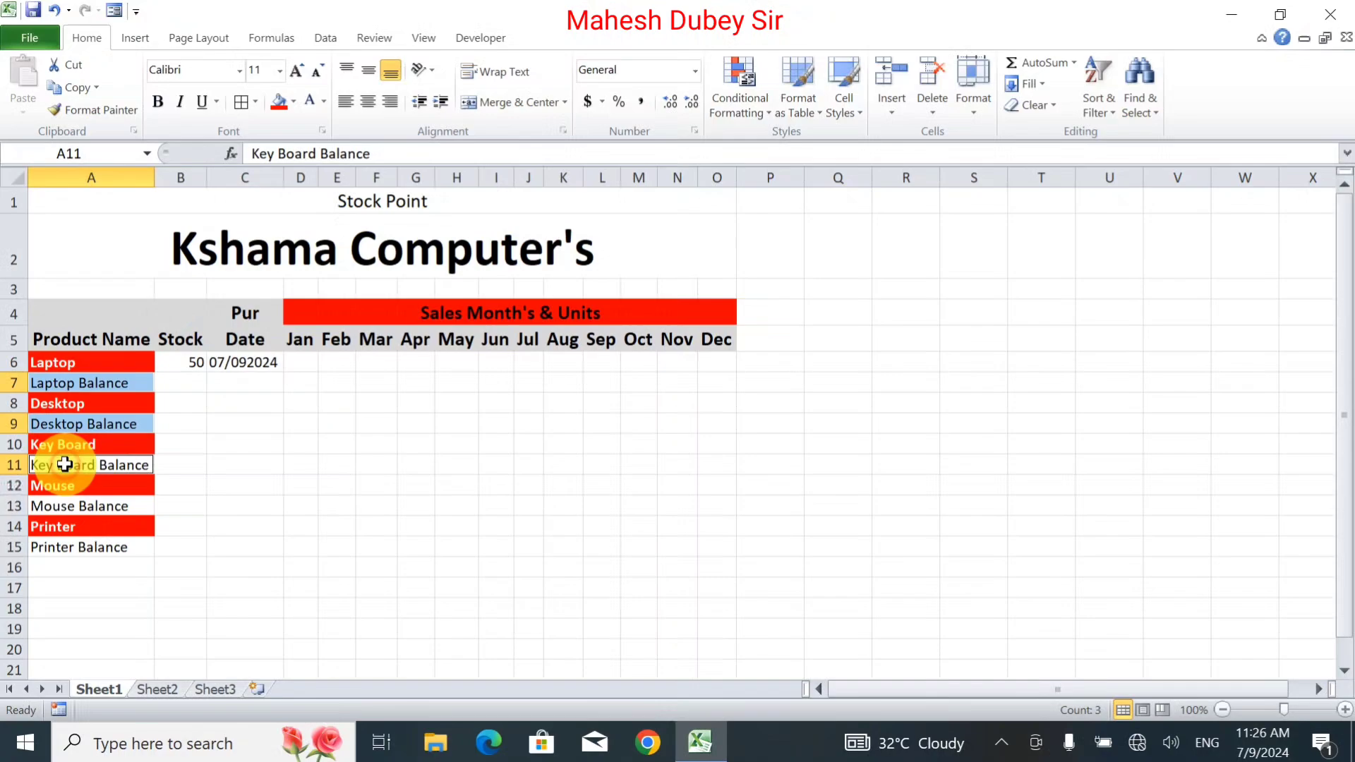
{"action": "left_click", "coordinate": [62, 507], "text": "ctrl"}
{"action": "left_click", "coordinate": [74, 549], "text": "ctrl"}
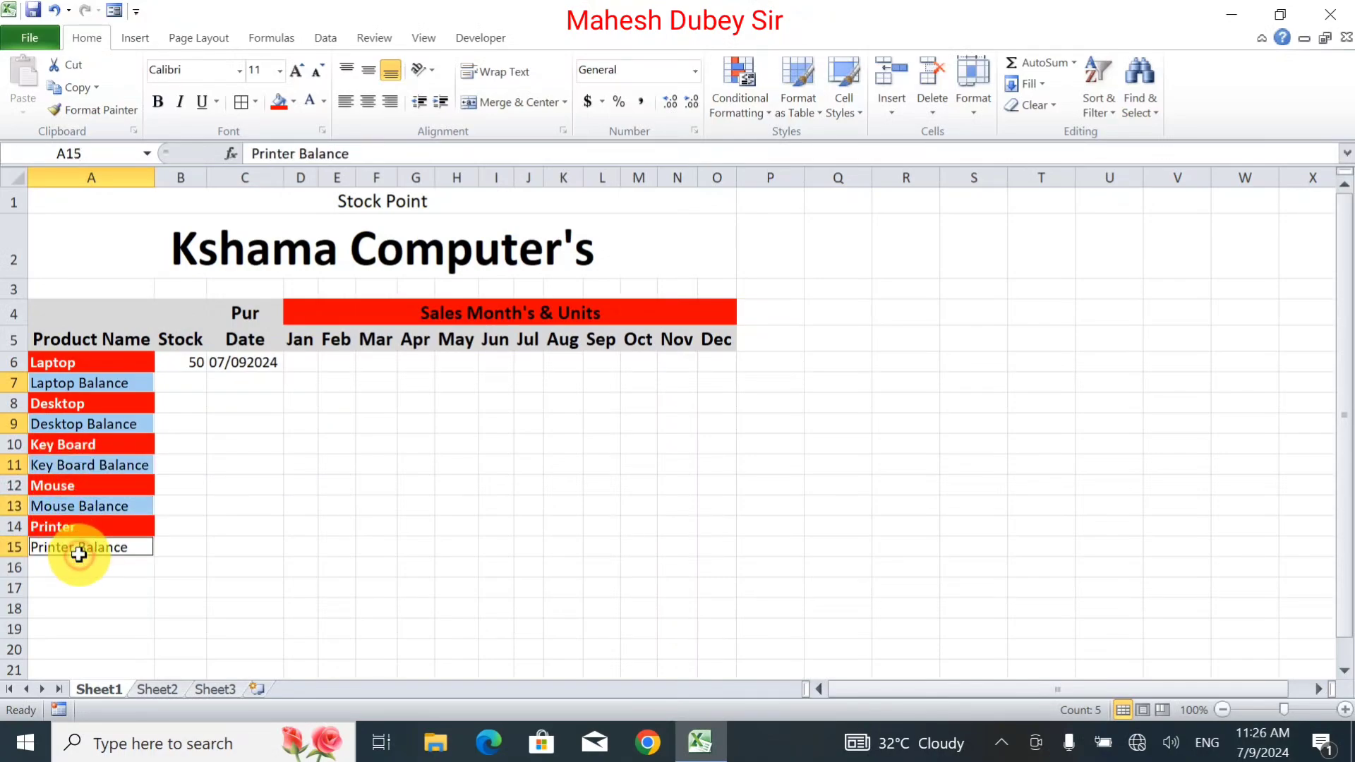
{"action": "left_click", "coordinate": [294, 103]}
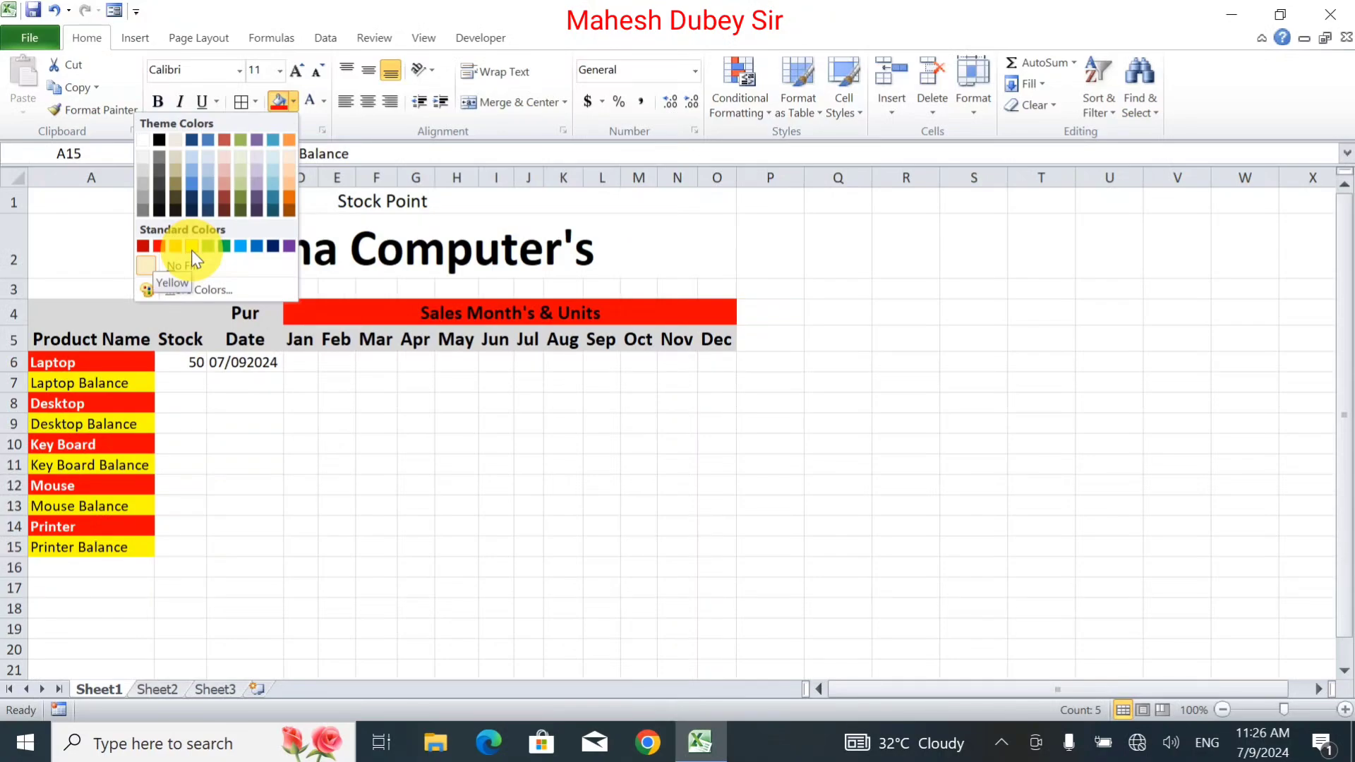
{"action": "left_click", "coordinate": [235, 243]}
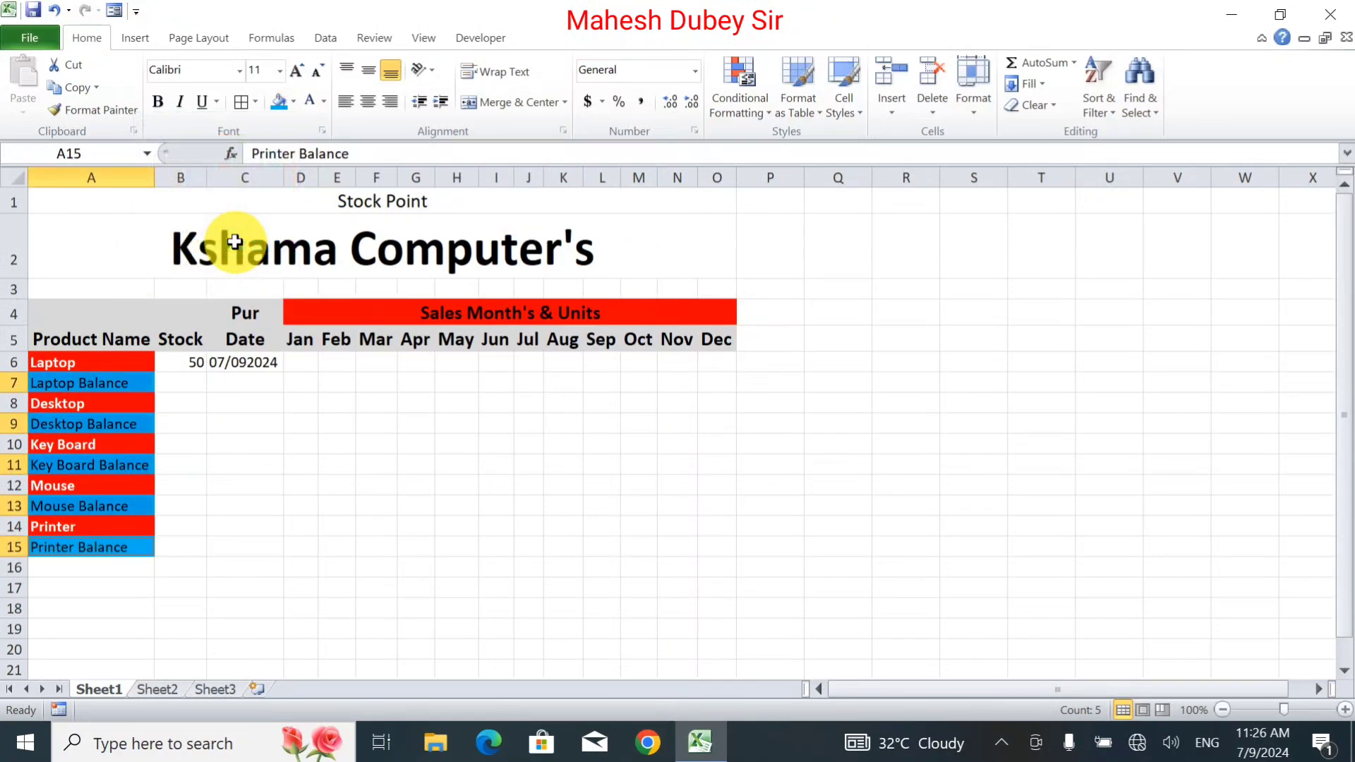
{"action": "left_click", "coordinate": [158, 103]}
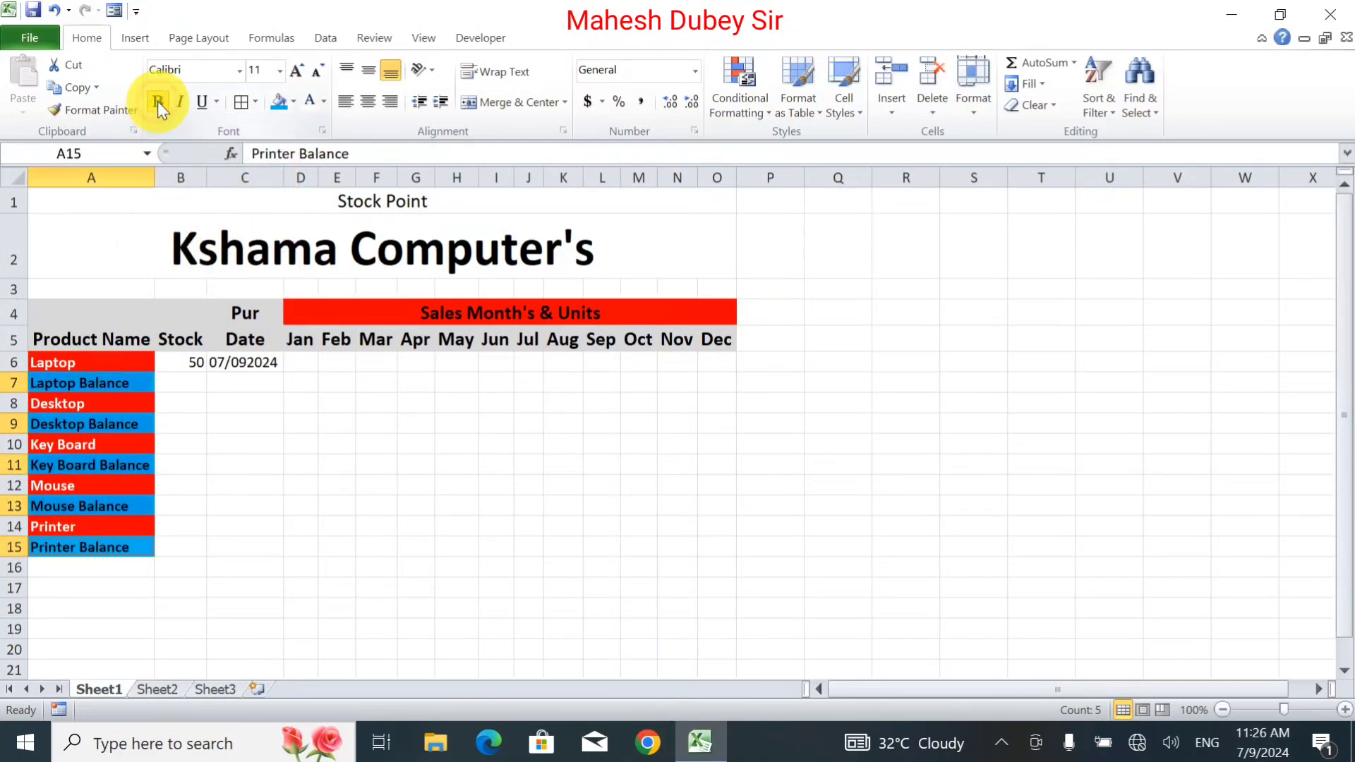
{"action": "left_click", "coordinate": [178, 376]}
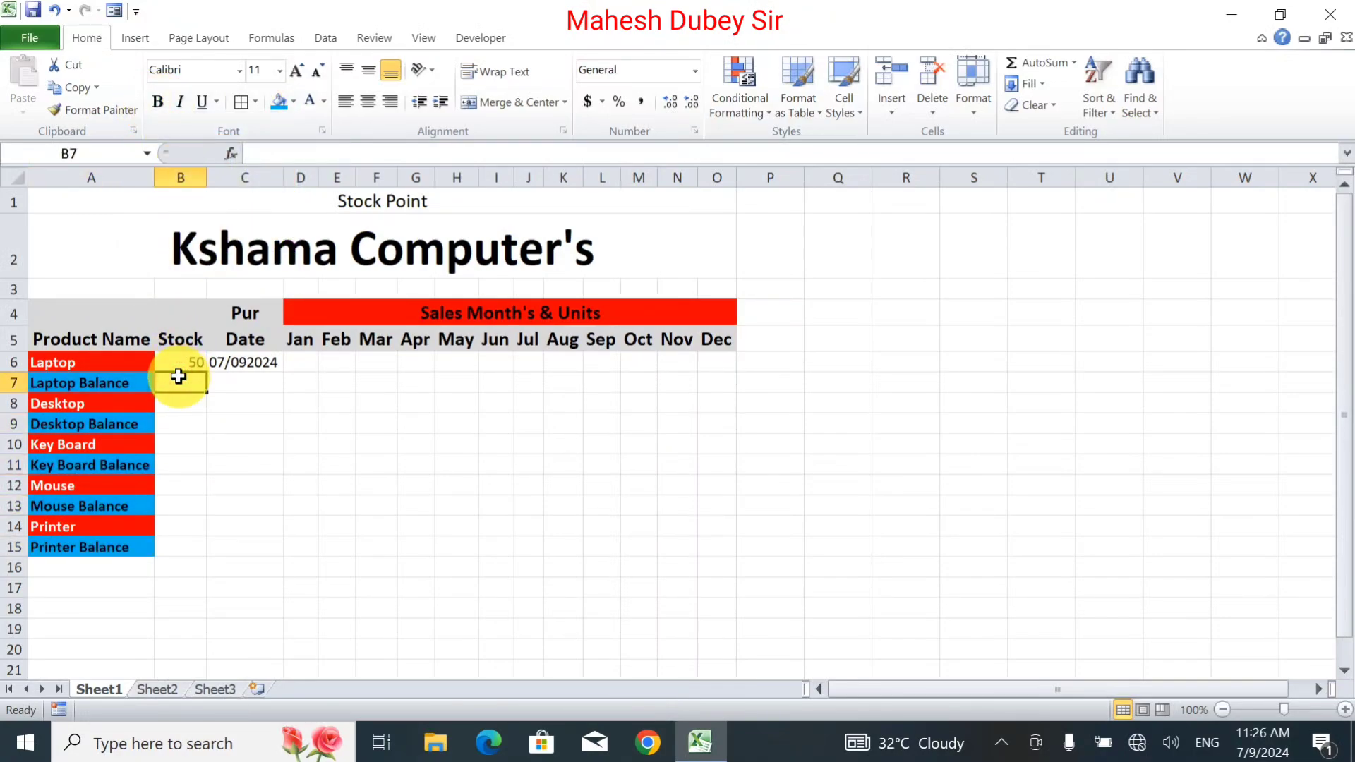
Fill columns B to O of the five Balance rows (7, 9, 11, 13 and 15) with the same light blue as their labels.
{"action": "left_click_drag", "start_coordinate": [178, 376], "coordinate": [701, 376]}
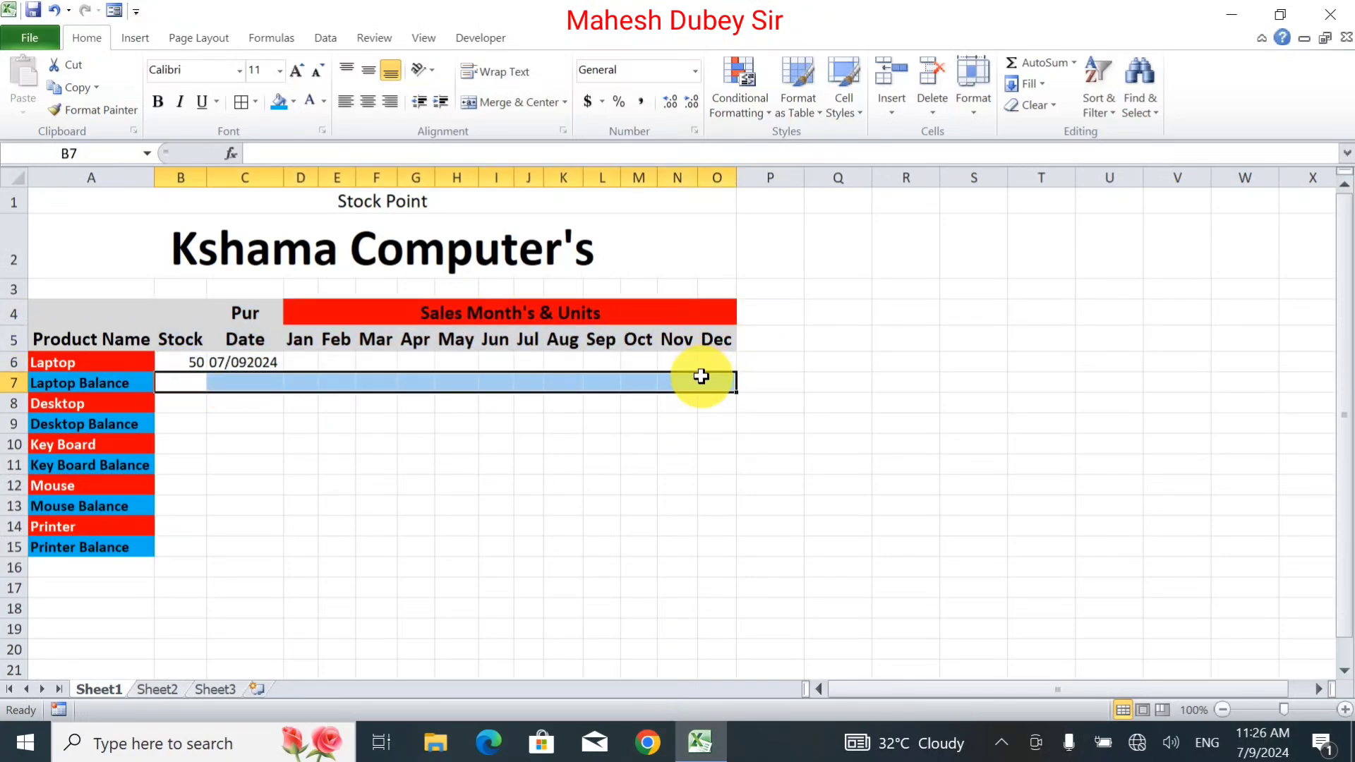
{"action": "left_click", "coordinate": [283, 103]}
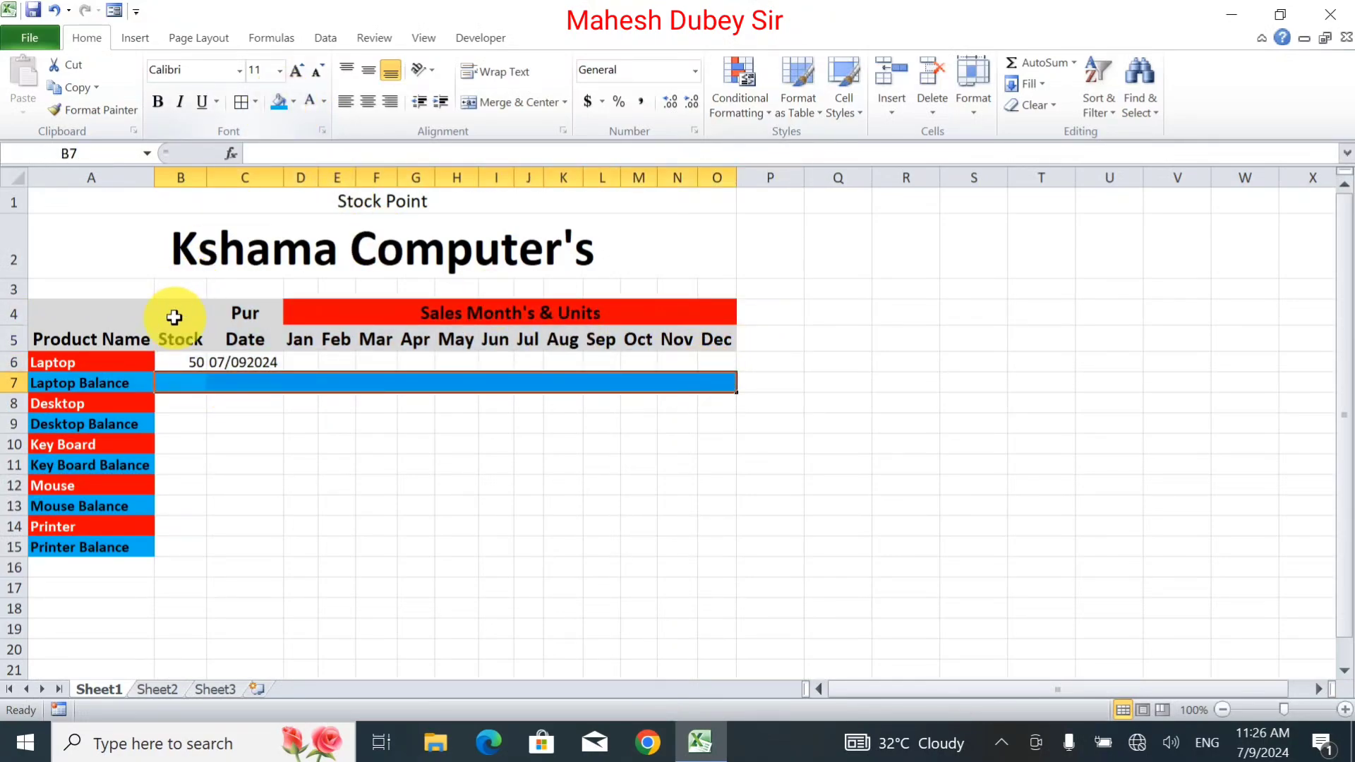
{"action": "left_click_drag", "start_coordinate": [174, 421], "coordinate": [701, 423]}
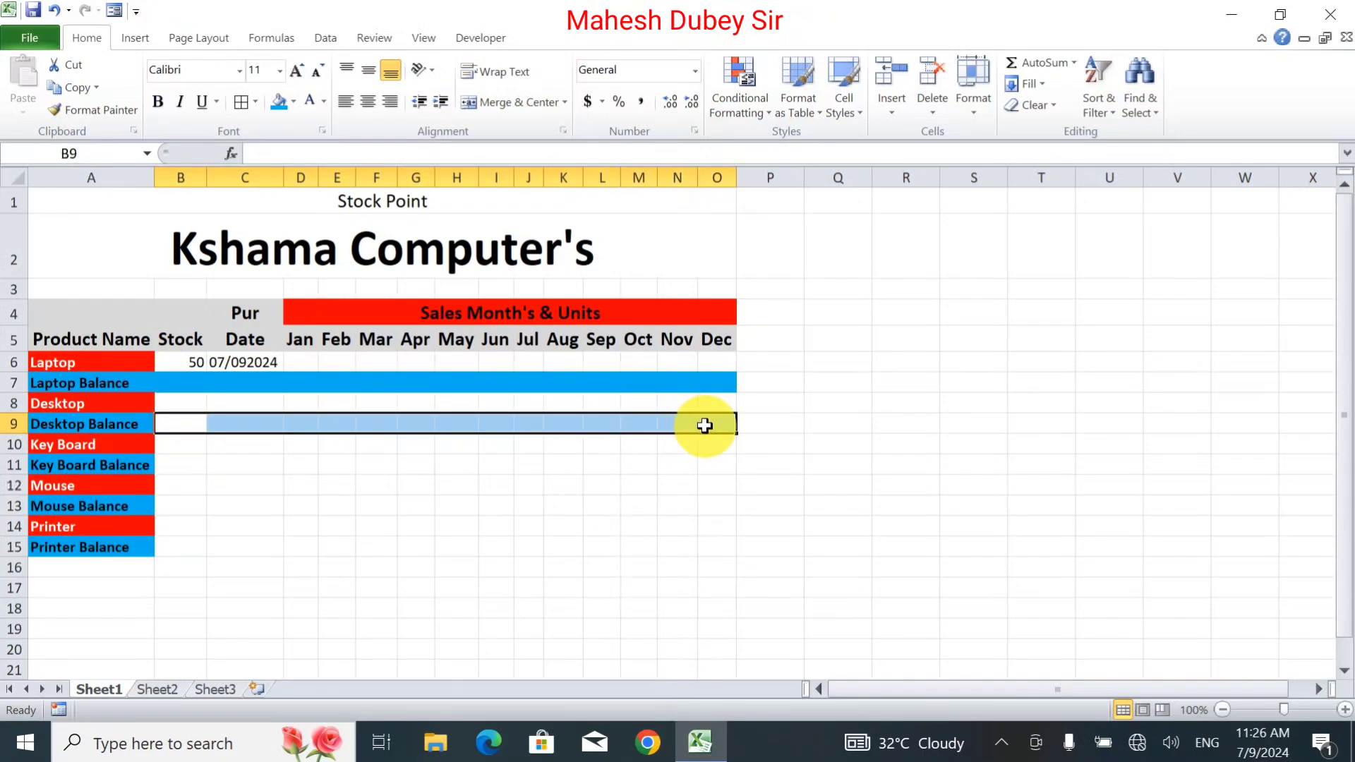
{"action": "left_click", "coordinate": [279, 99]}
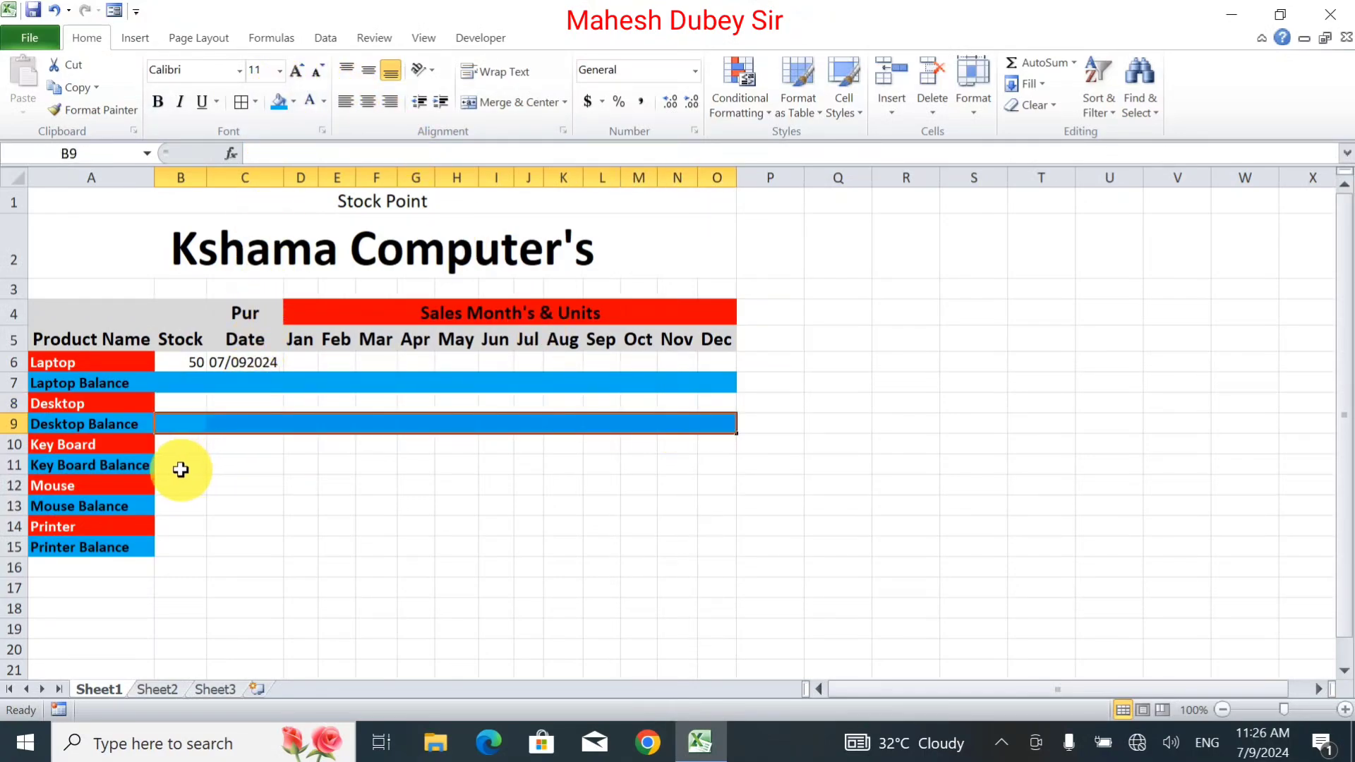
{"action": "left_click_drag", "start_coordinate": [187, 465], "coordinate": [701, 464]}
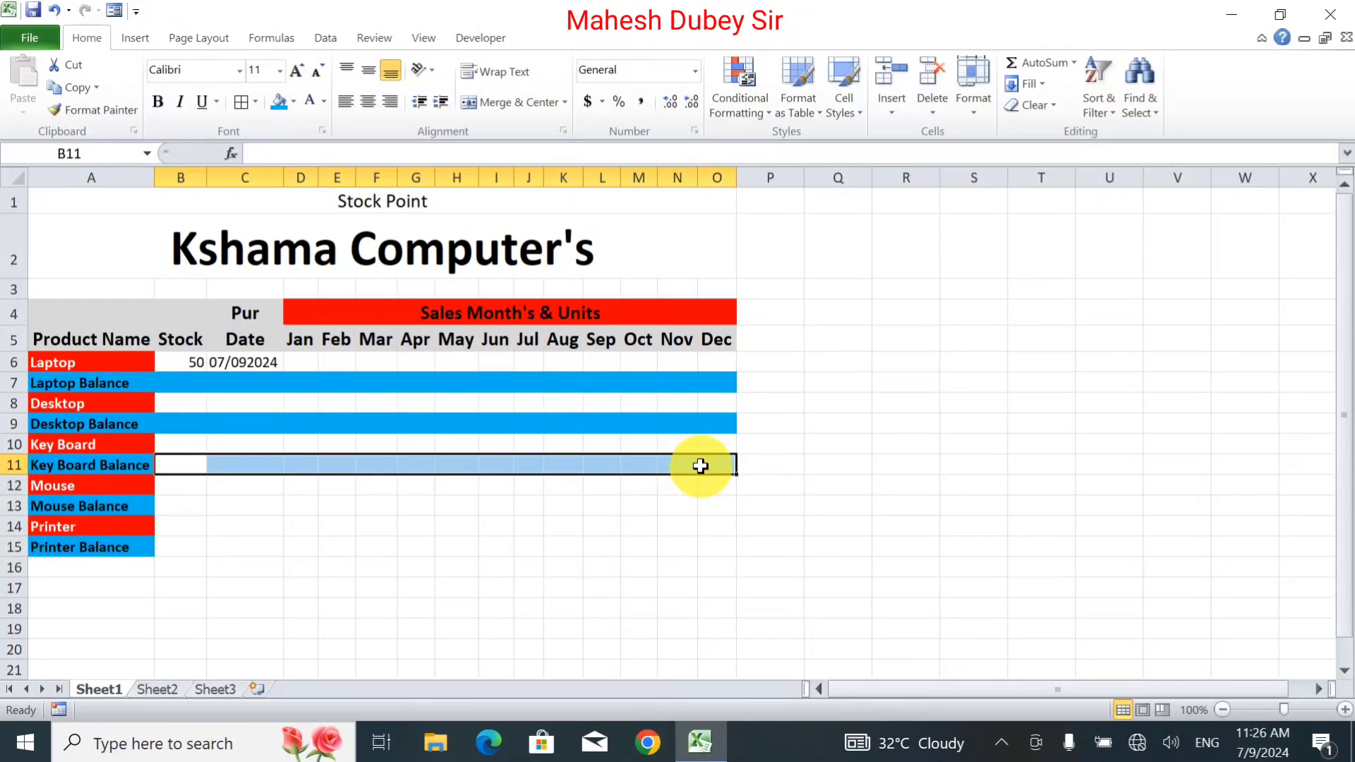
{"action": "left_click", "coordinate": [280, 105]}
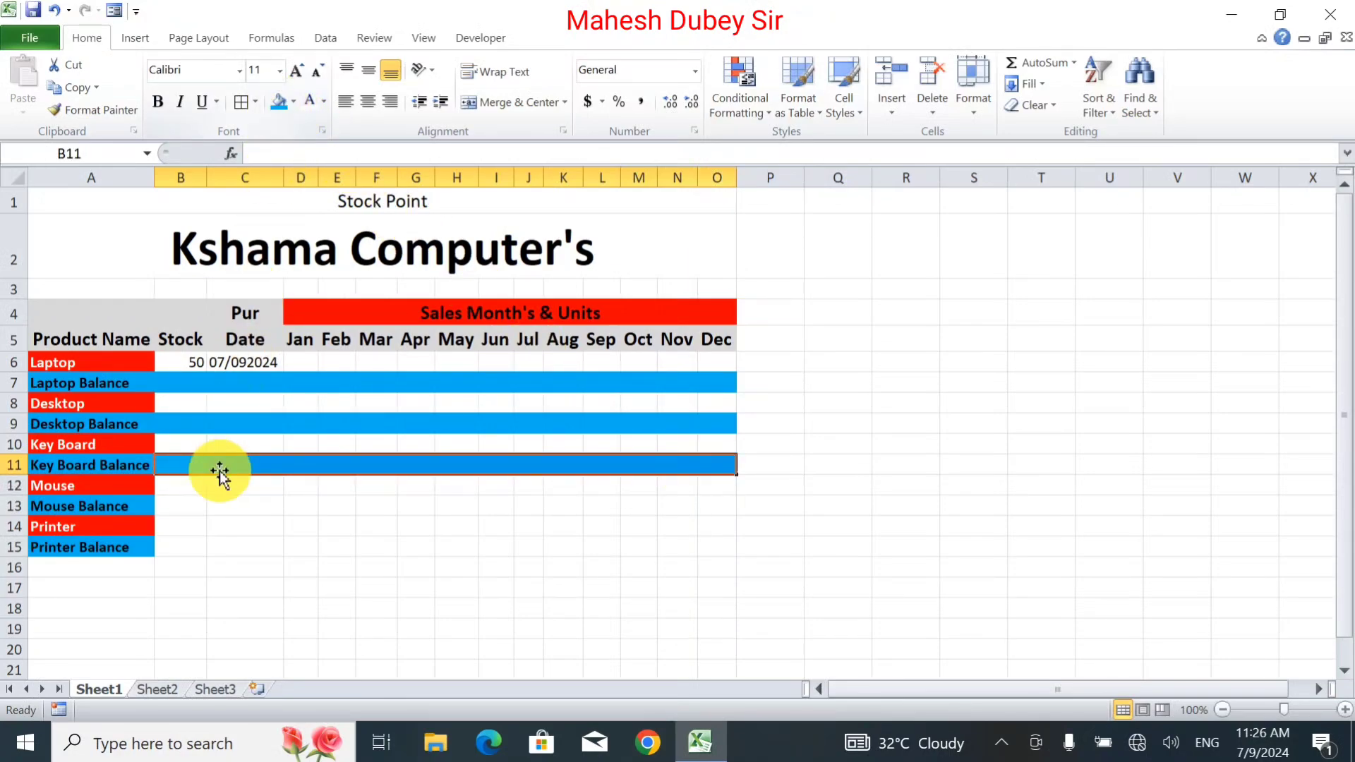
{"action": "left_click_drag", "start_coordinate": [182, 506], "coordinate": [705, 503]}
{"action": "left_click", "coordinate": [283, 106]}
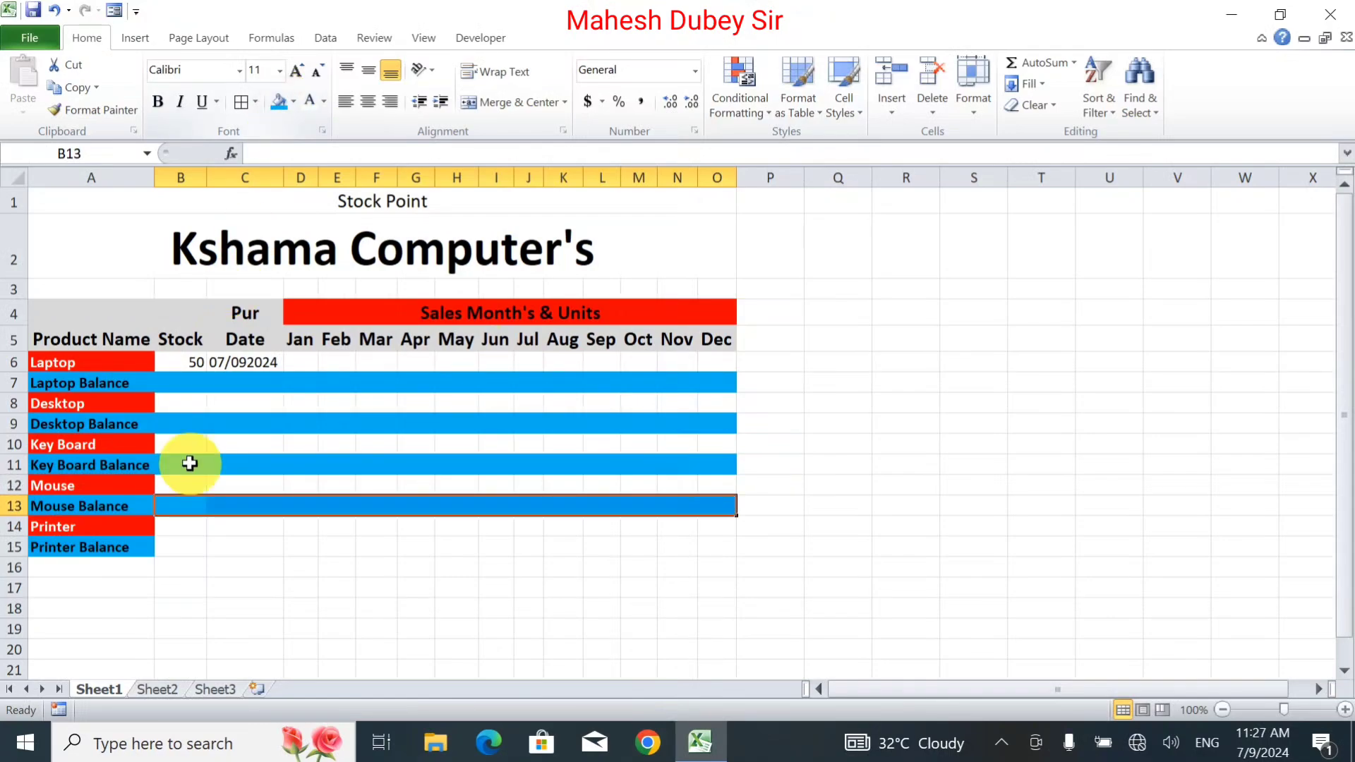
{"action": "left_click_drag", "start_coordinate": [160, 547], "coordinate": [714, 550]}
{"action": "left_click", "coordinate": [282, 109]}
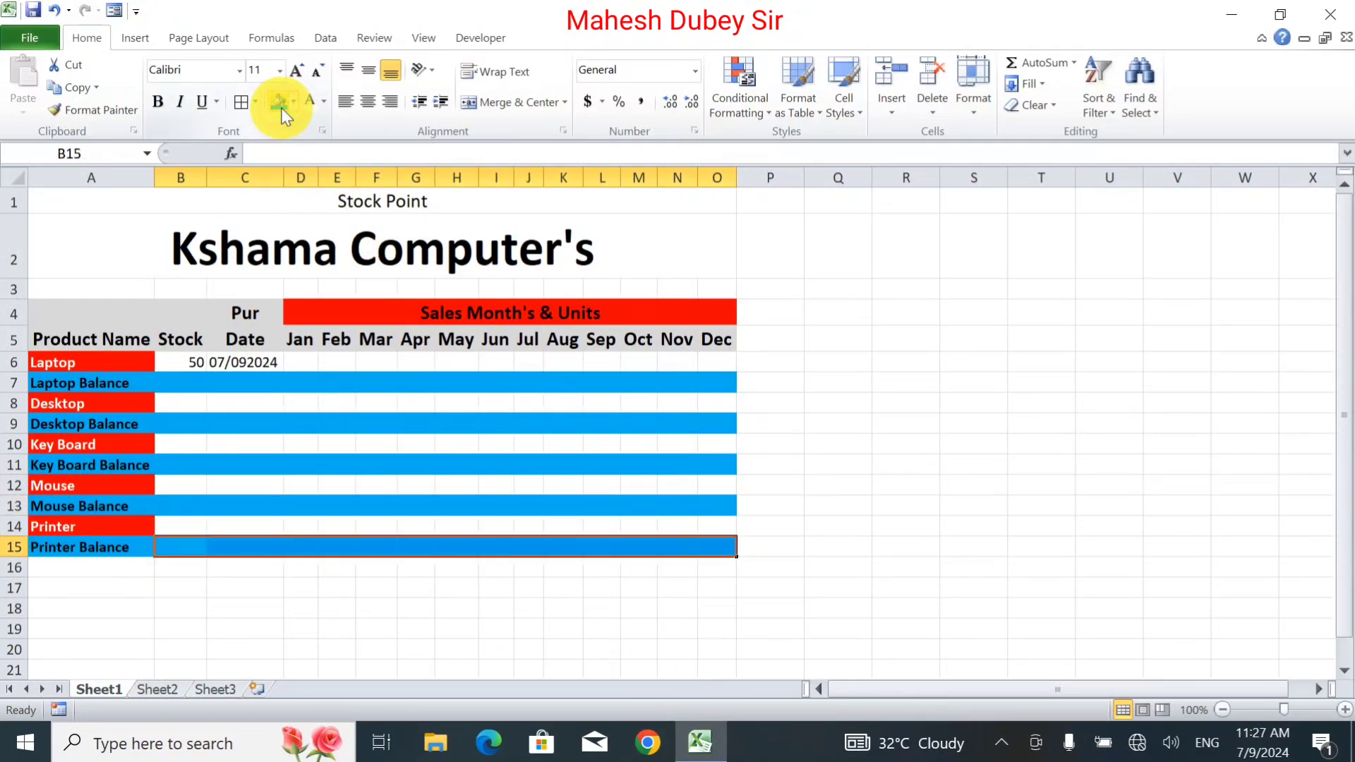
{"action": "left_click", "coordinate": [201, 386]}
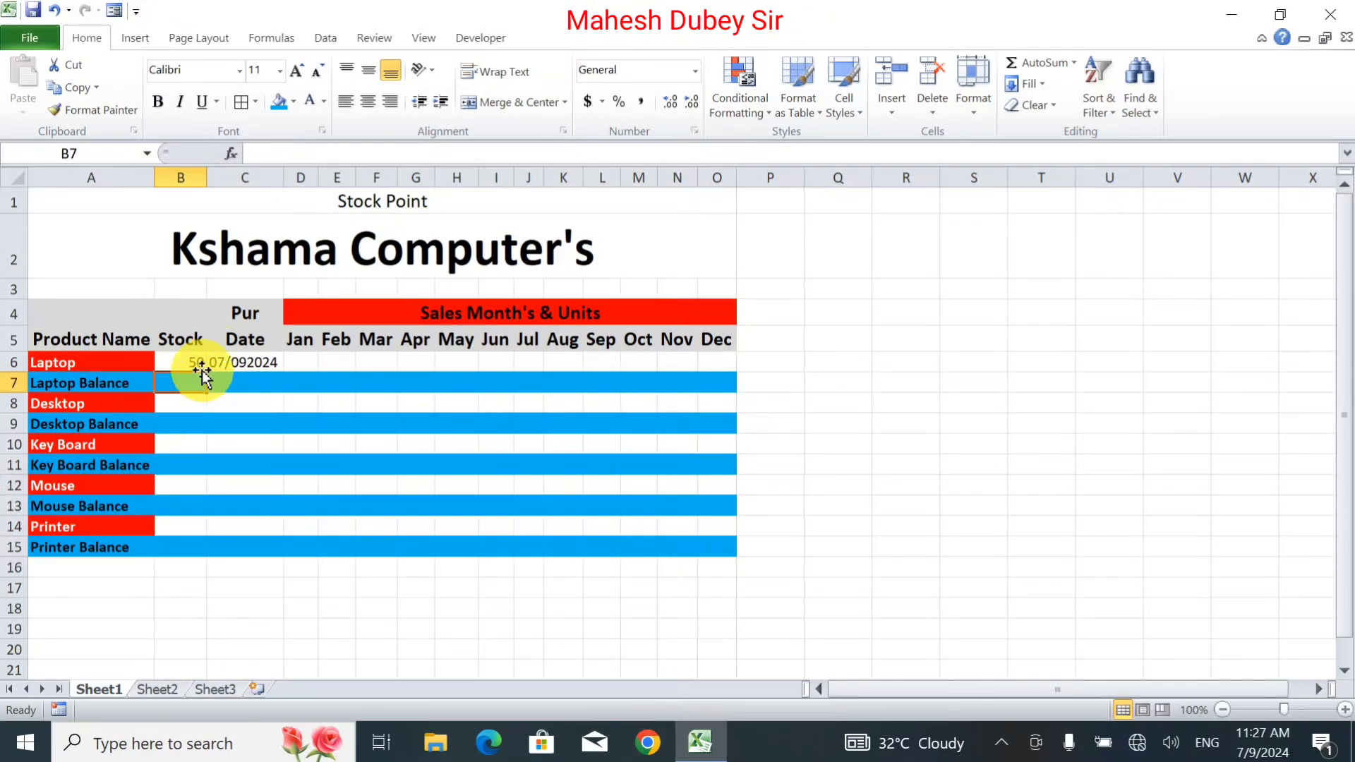
Apply all borders to the whole stock table, A4:O15.
{"action": "left_click_drag", "start_coordinate": [105, 324], "coordinate": [593, 548]}
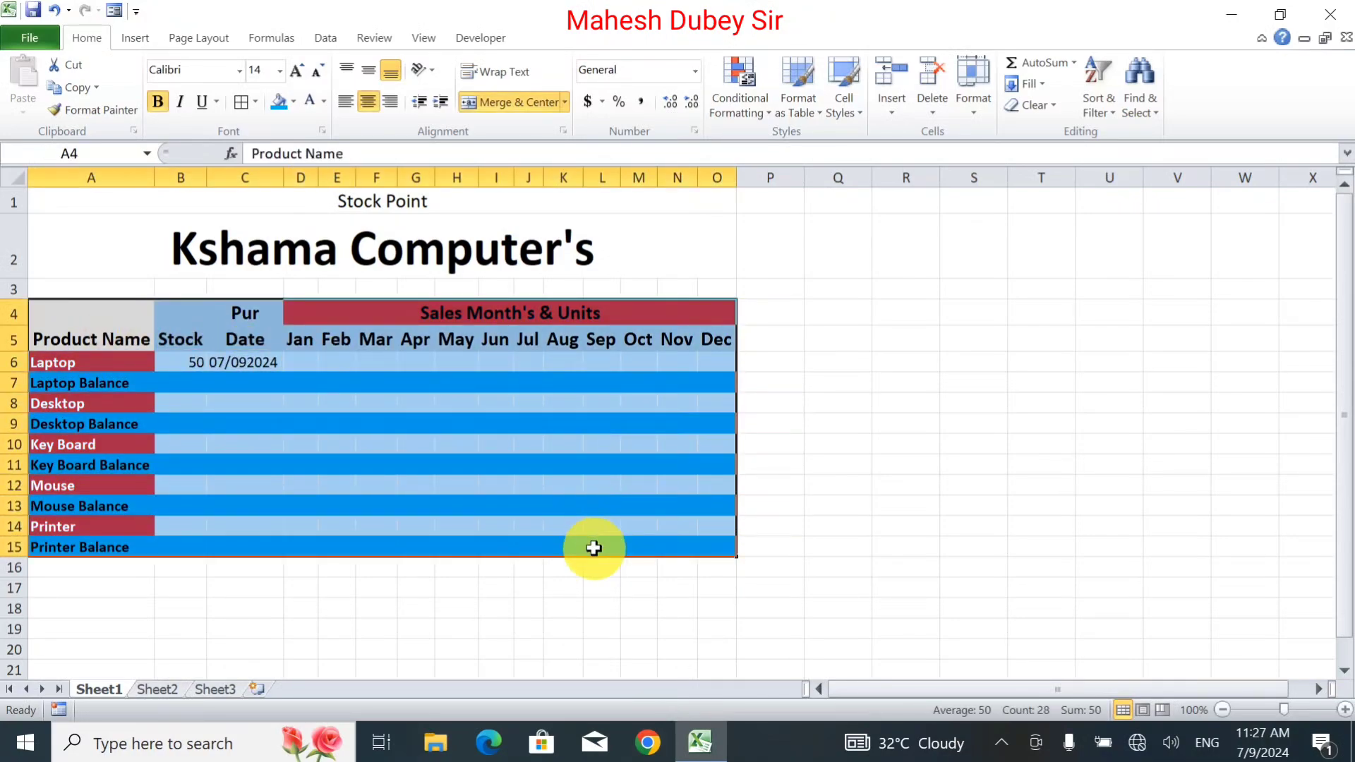
{"action": "left_click", "coordinate": [241, 101]}
{"action": "left_click", "coordinate": [363, 383]}
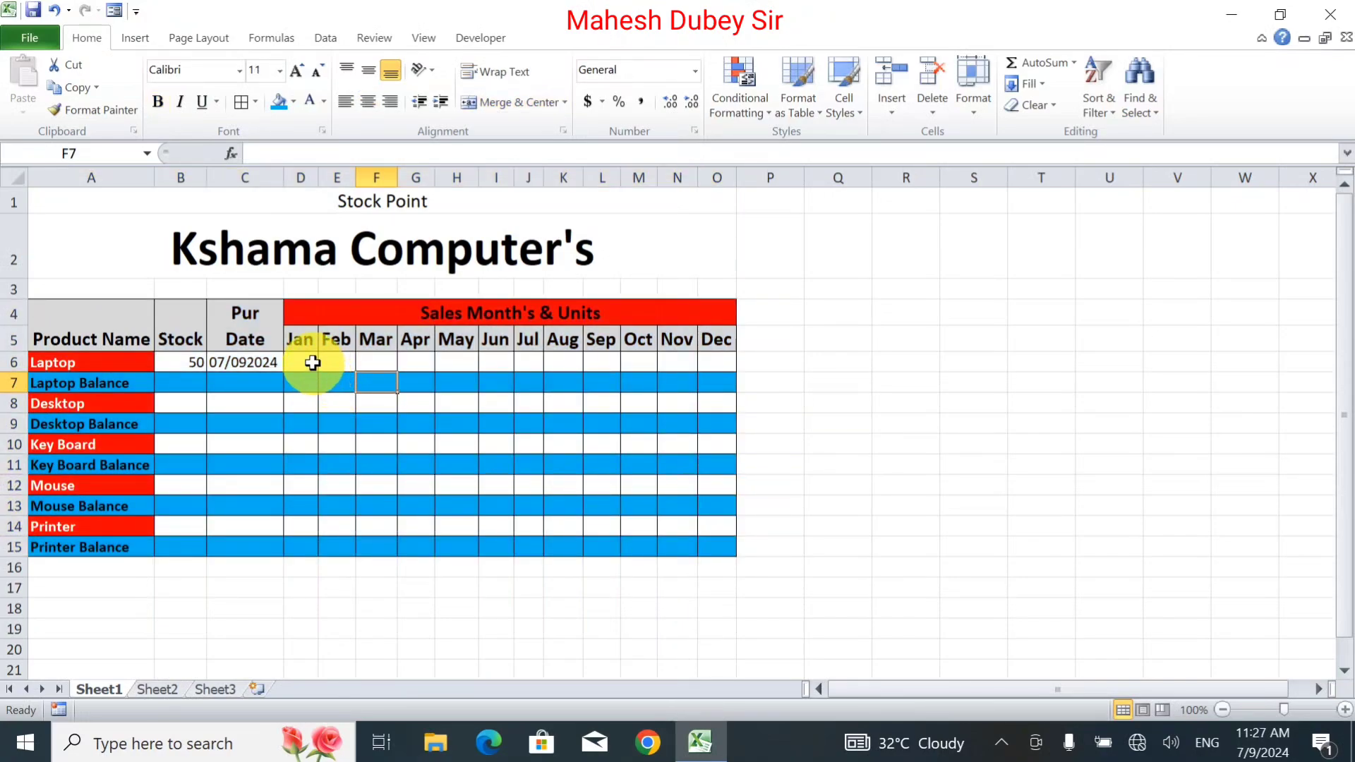
Enter 5 as the Laptop sales for Jan in D6 and calculate its balance in D7 with =B6-D6.
{"action": "left_click", "coordinate": [313, 363]}
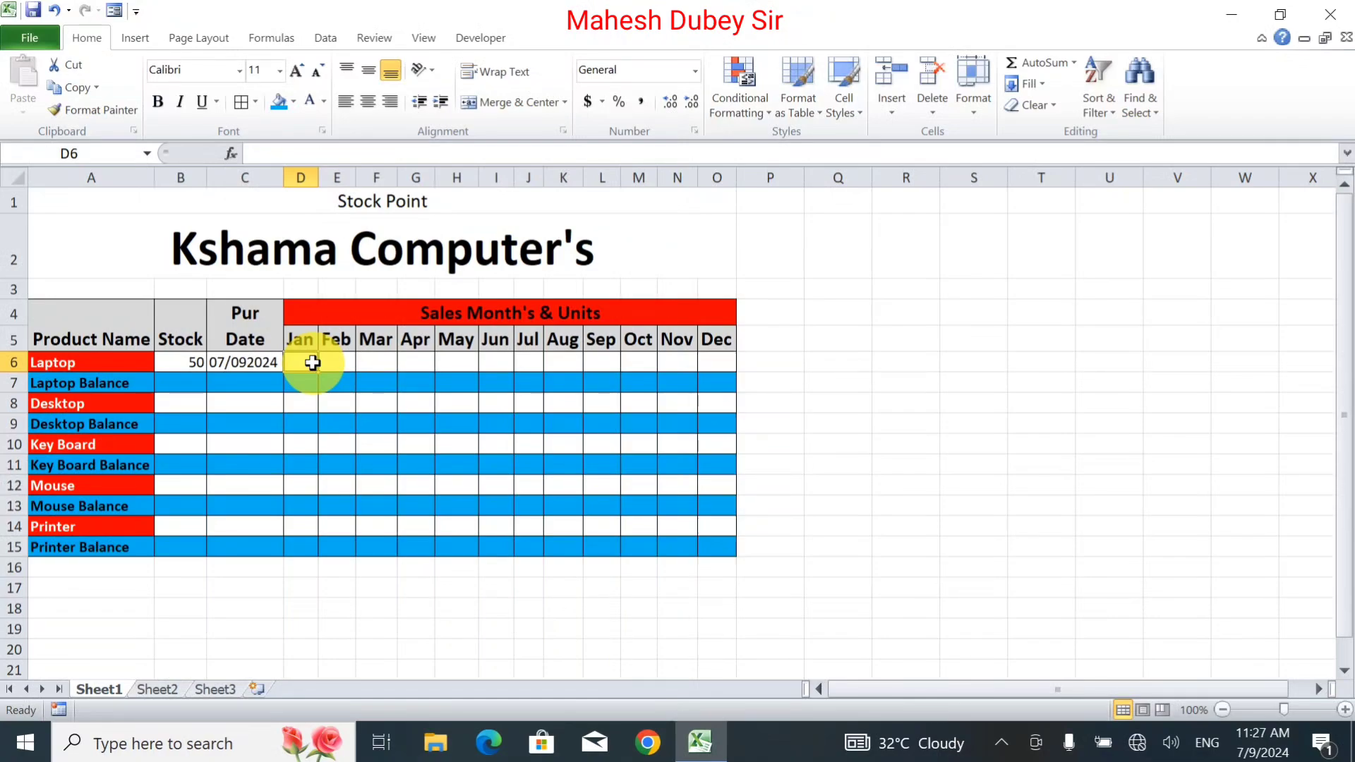
{"action": "type", "text": "5"}
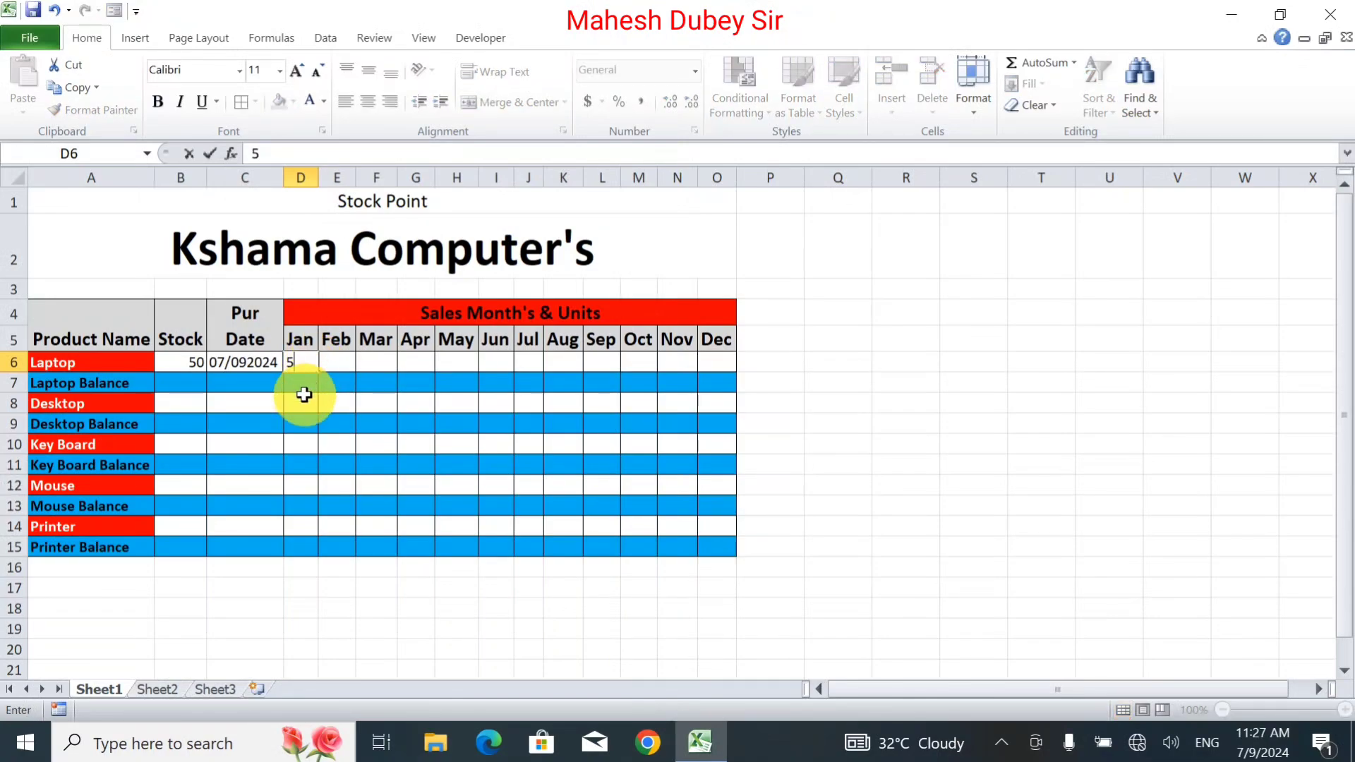
{"action": "left_click", "coordinate": [304, 381]}
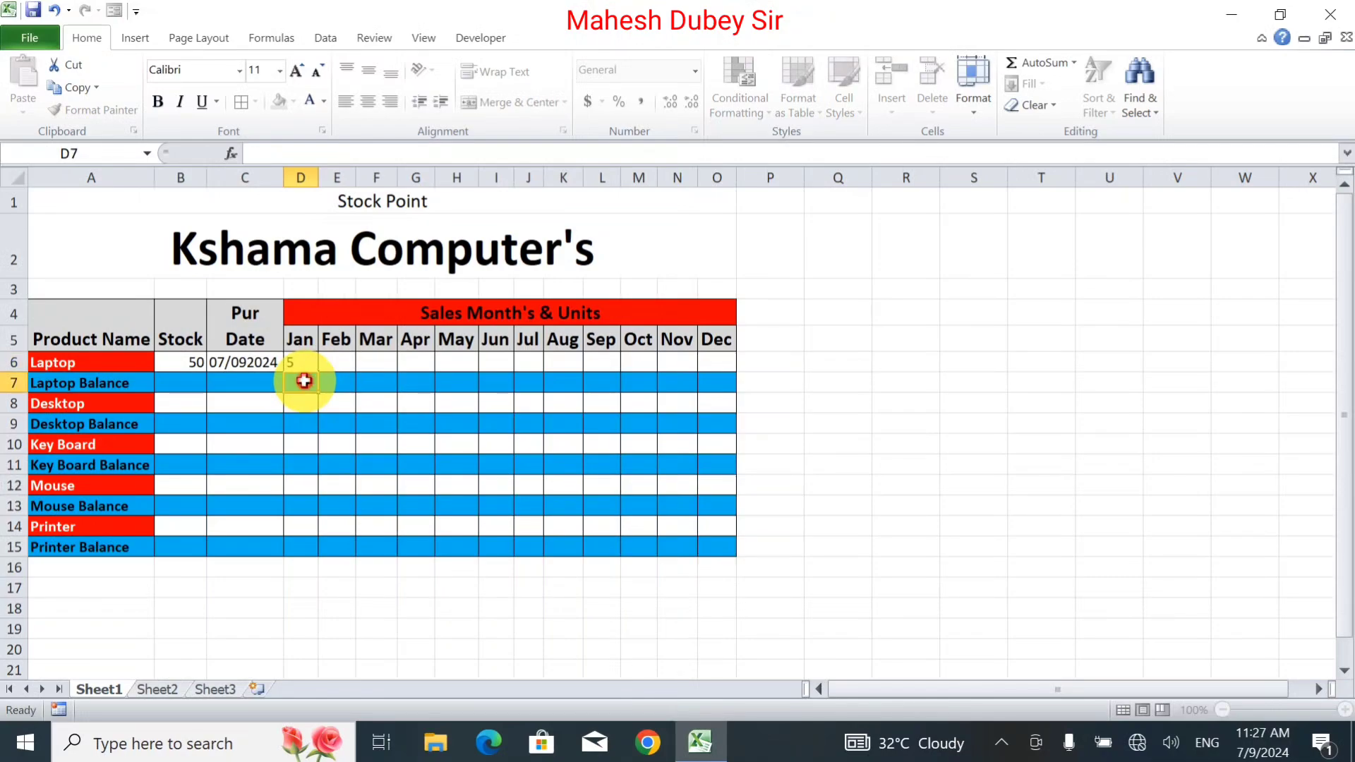
{"action": "type", "text": "="}
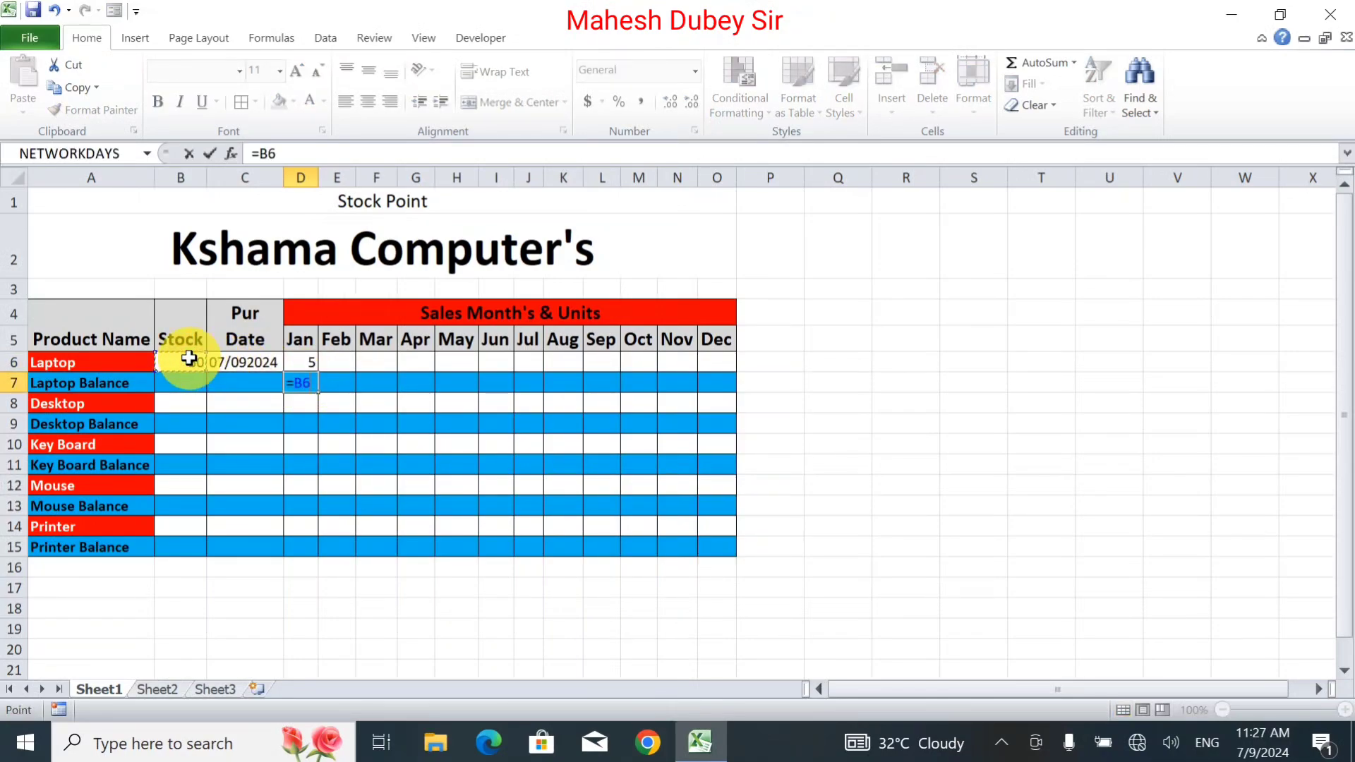
{"action": "type", "text": "-"}
{"action": "left_click", "coordinate": [298, 362]}
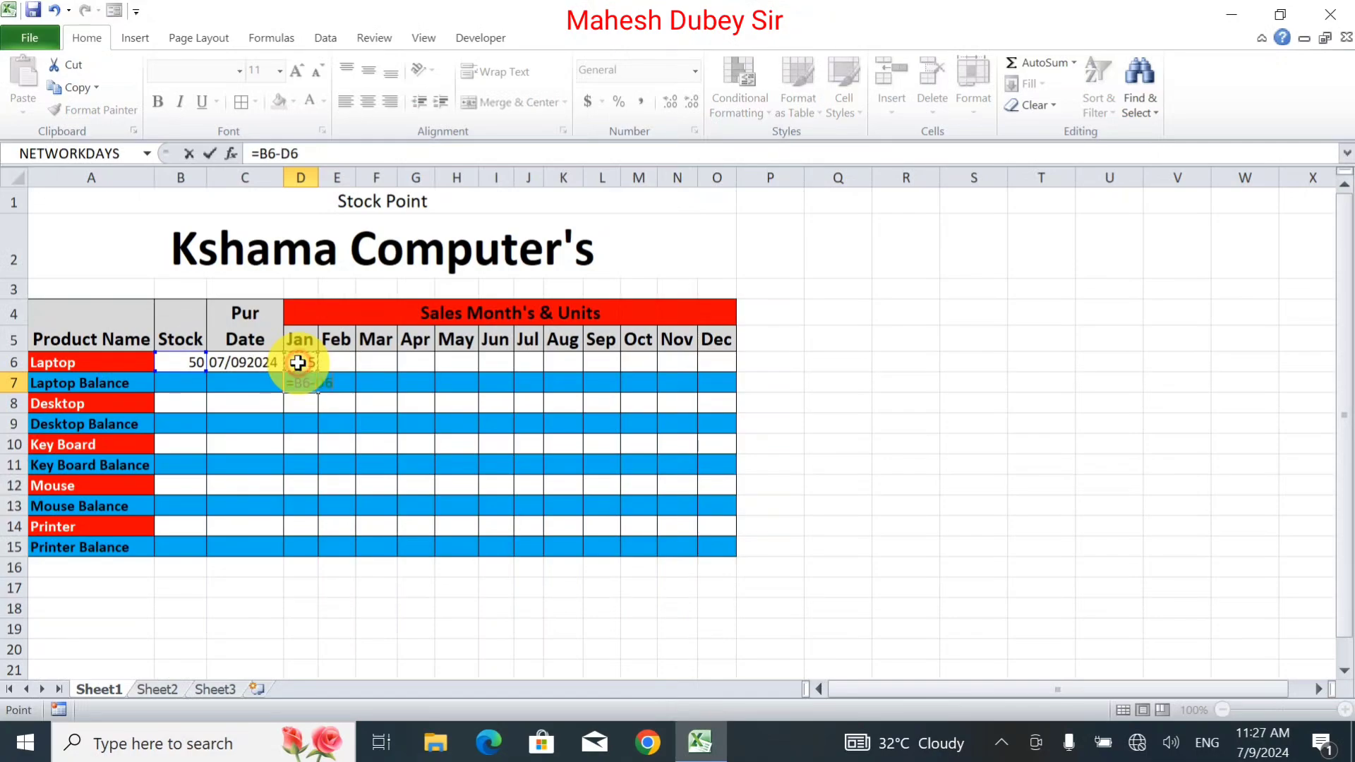
{"action": "key", "text": "Return"}
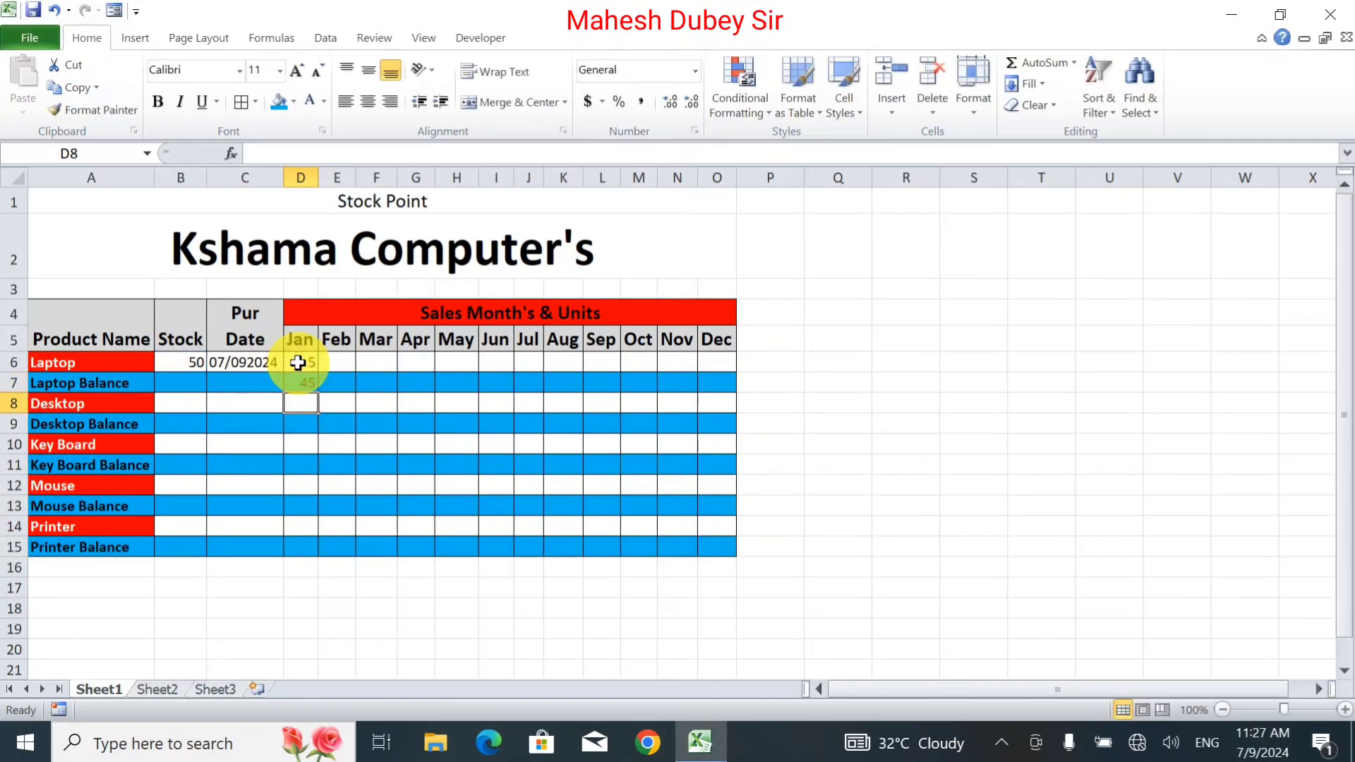
Enter 10 as the Laptop sales for Feb in E6 and calculate its balance in E7 with =D7-E6.
{"action": "left_click", "coordinate": [339, 359]}
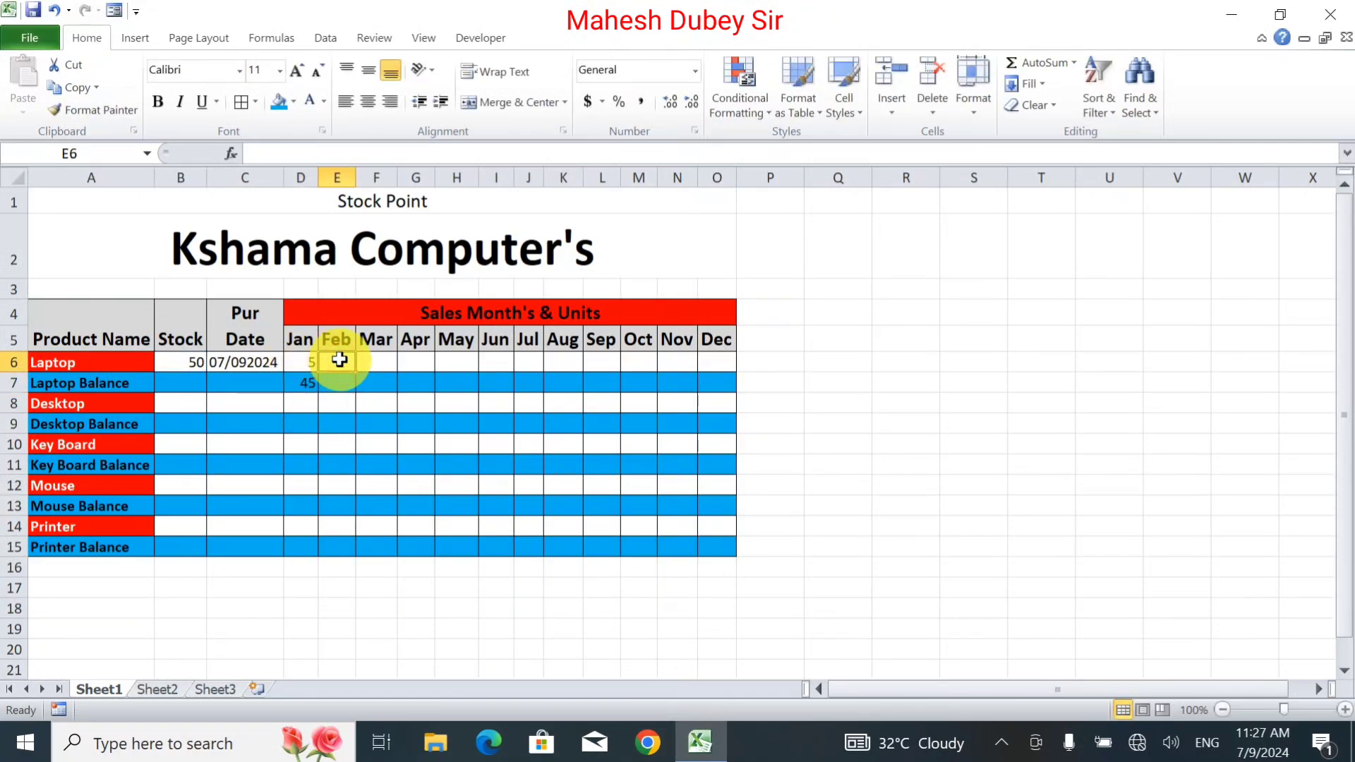
{"action": "type", "text": "10"}
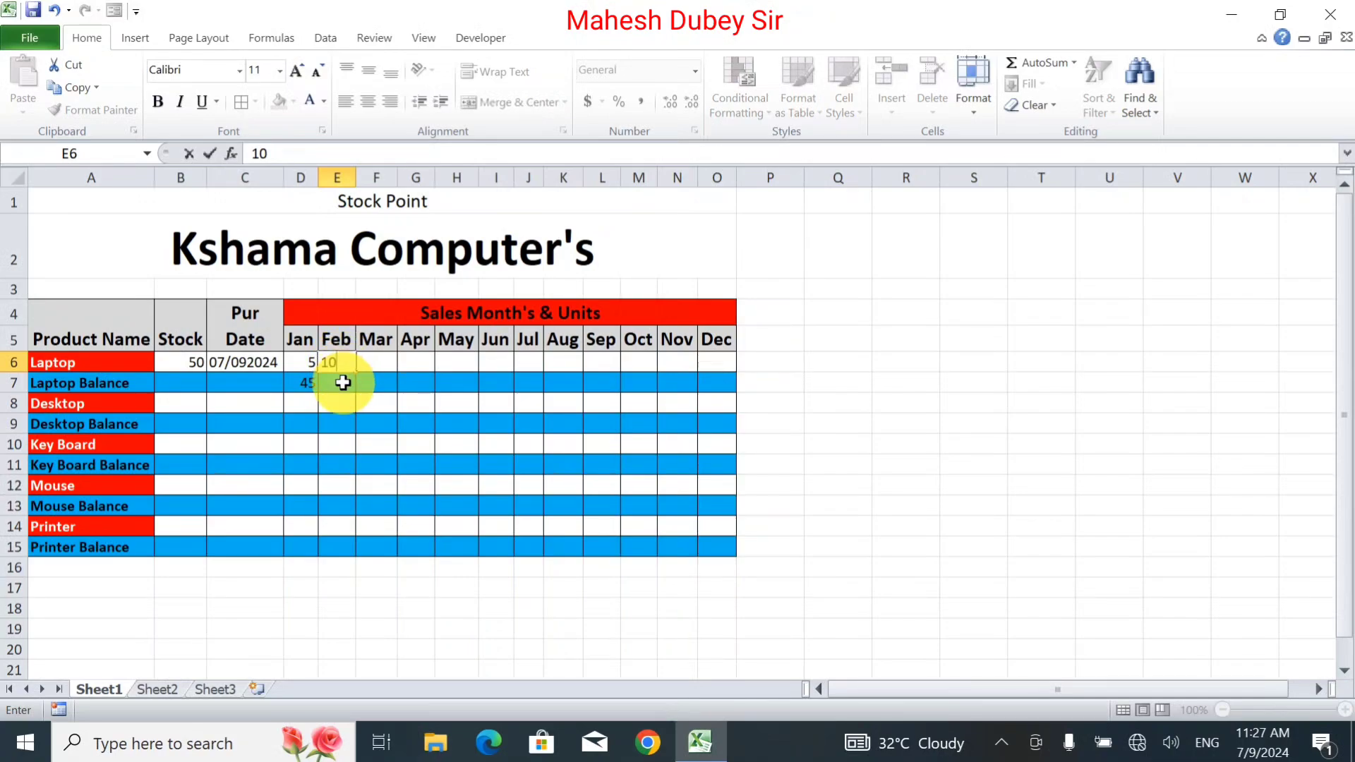
{"action": "left_click", "coordinate": [343, 382]}
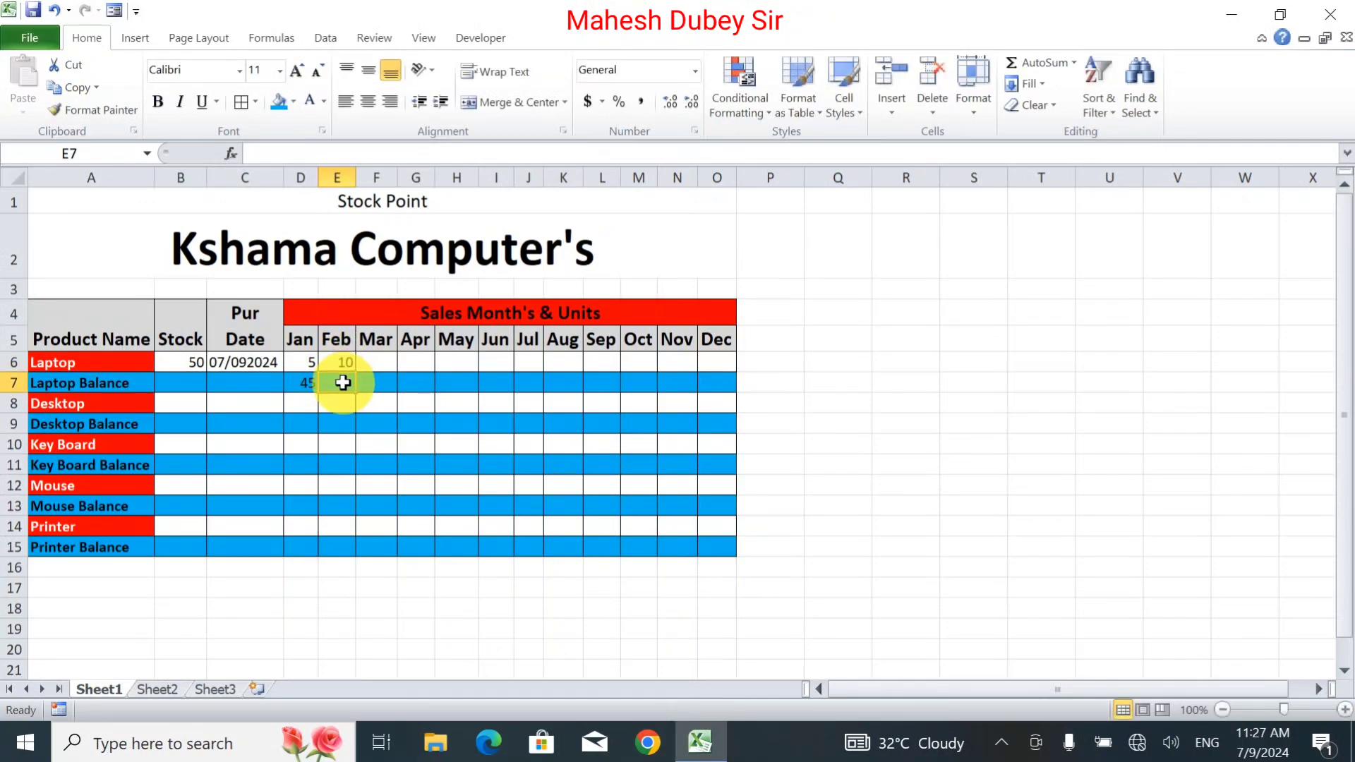
{"action": "type", "text": "="}
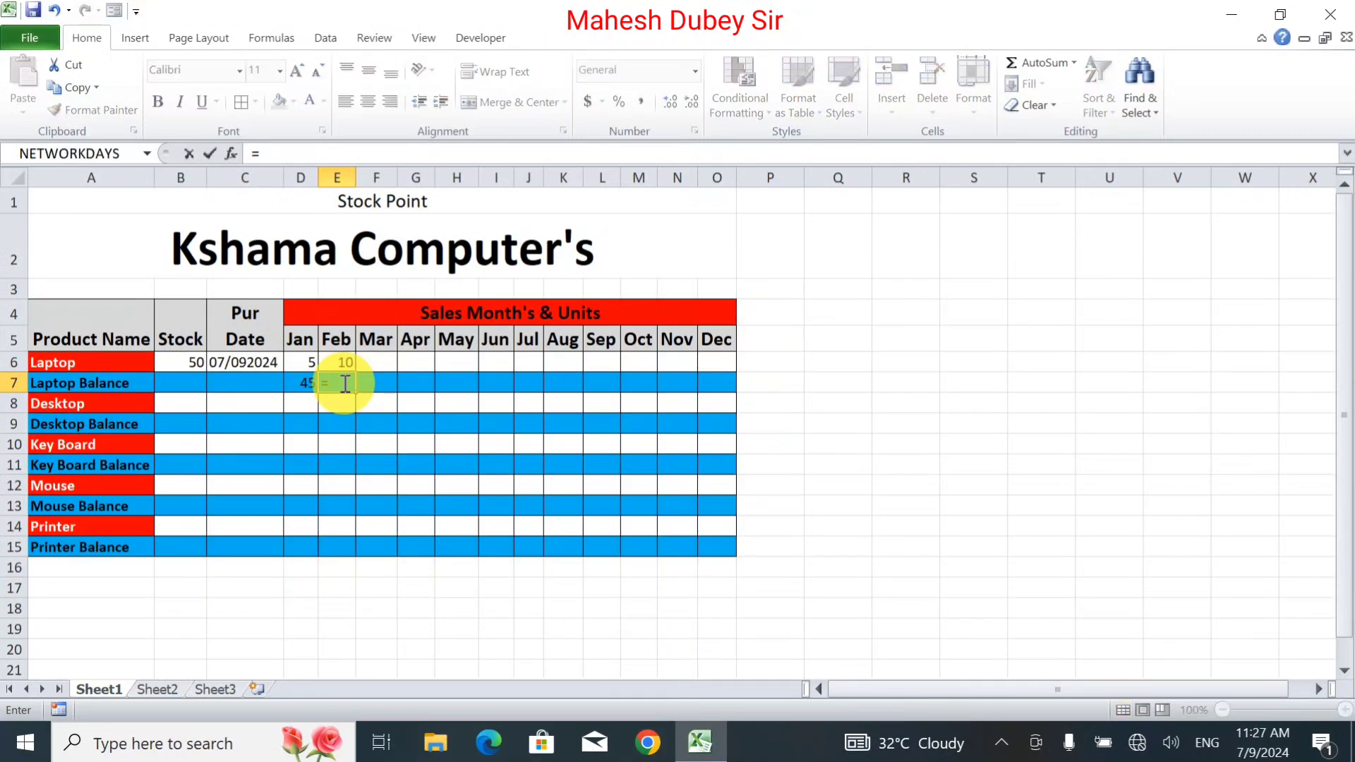
{"action": "left_click", "coordinate": [304, 382]}
{"action": "type", "text": "-"}
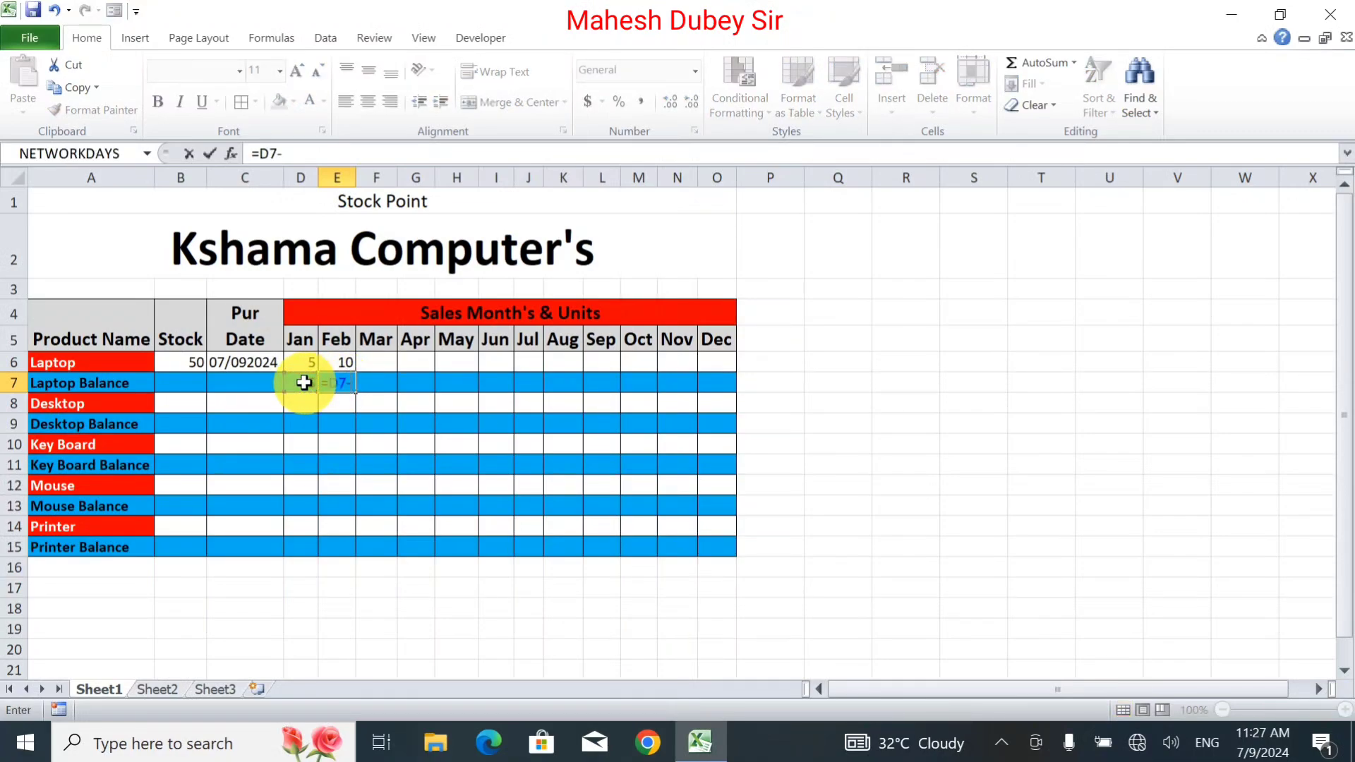
{"action": "left_click", "coordinate": [346, 359]}
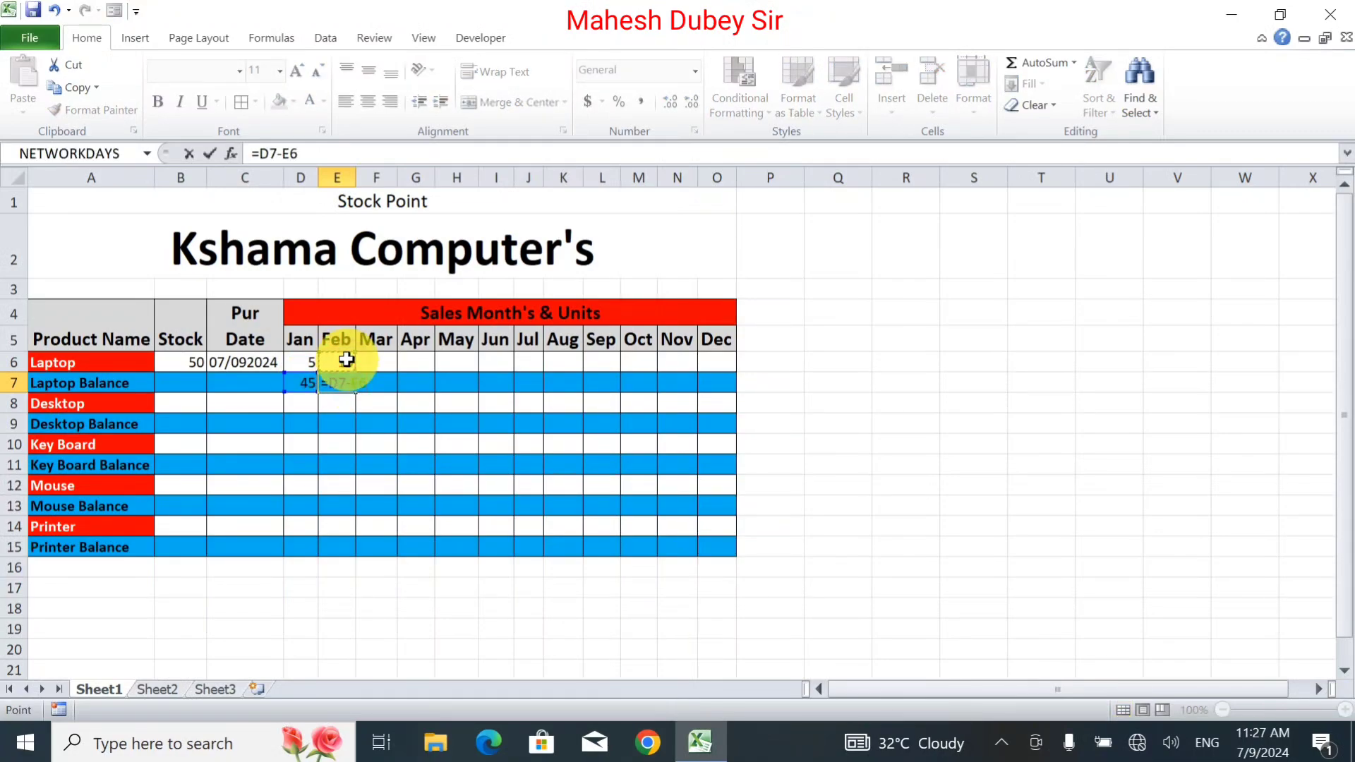
{"action": "key", "text": "Tab"}
Enter 6 as the Laptop sales for Mar in F6 and calculate its balance in F7 with =E7-F6.
{"action": "left_click", "coordinate": [371, 360]}
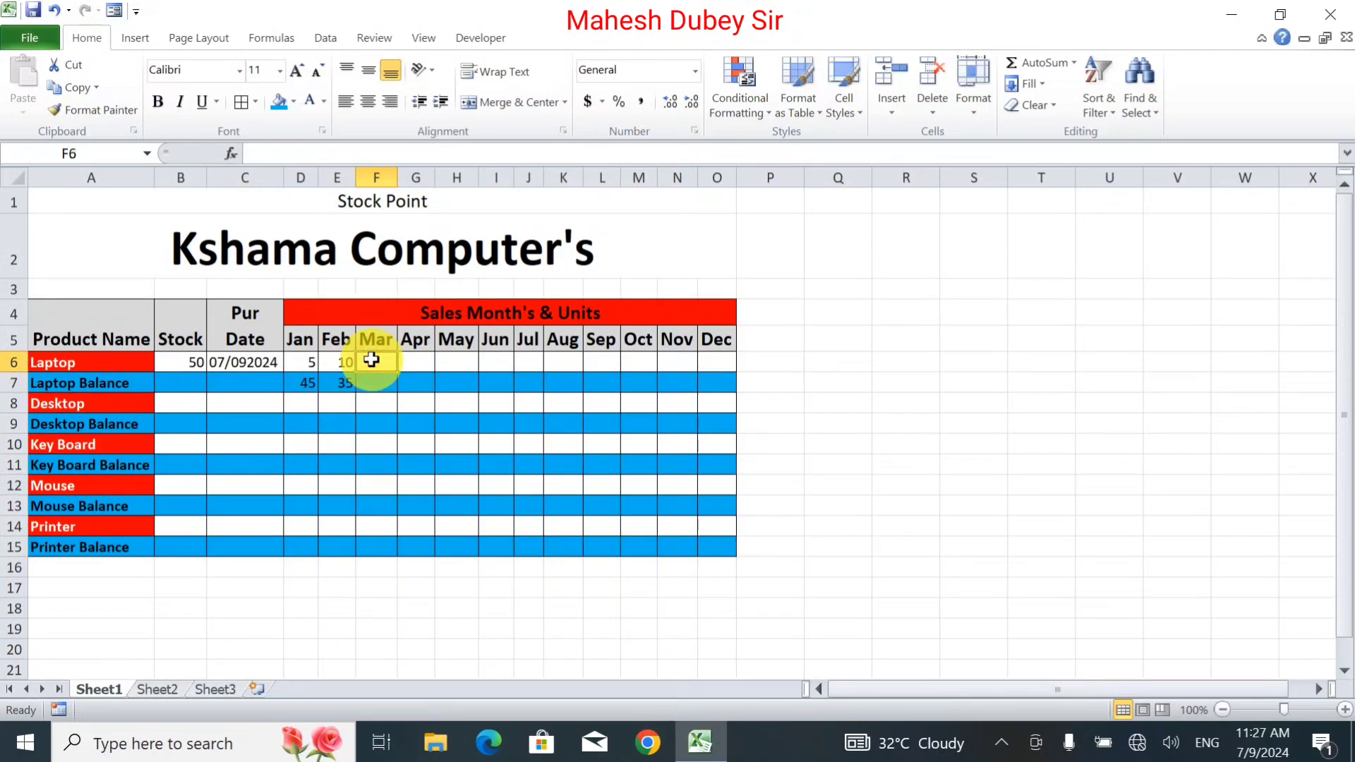
{"action": "type", "text": "6"}
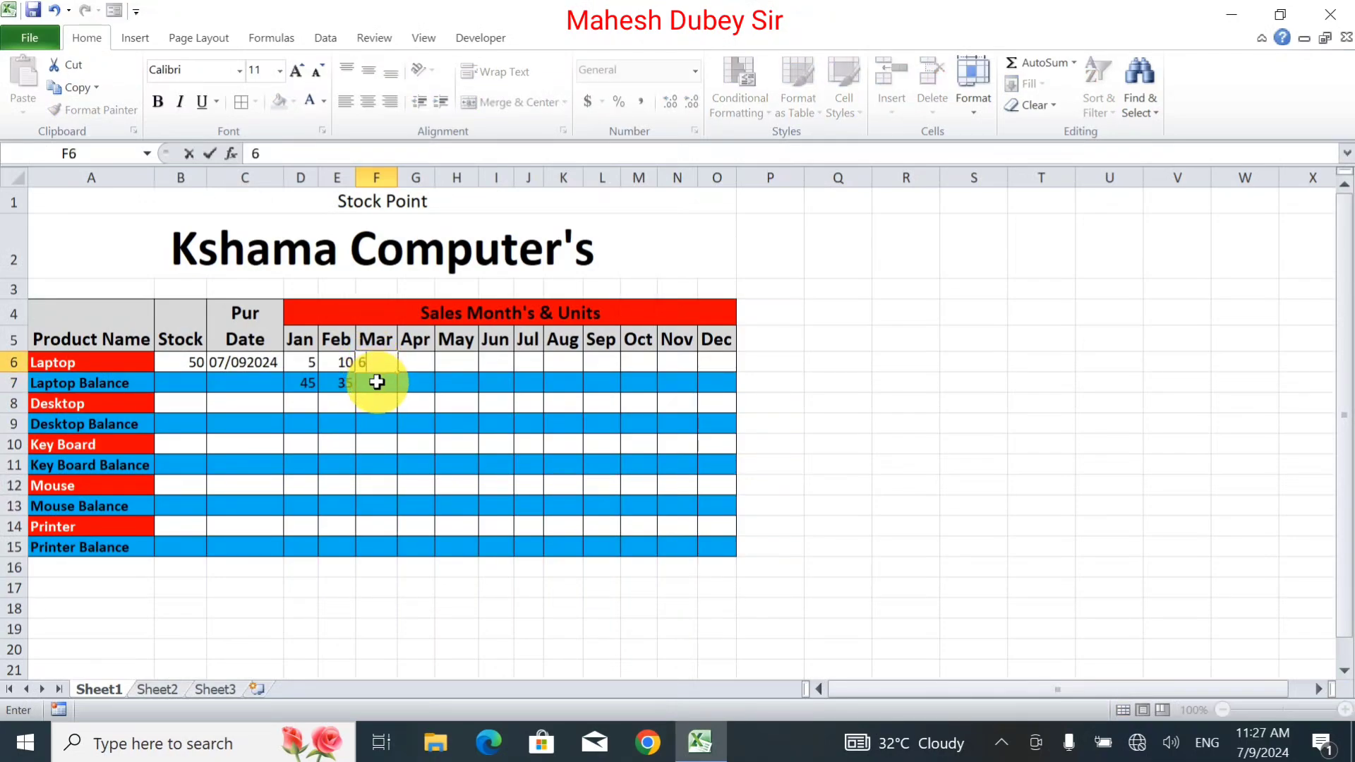
{"action": "left_click", "coordinate": [377, 382]}
{"action": "type", "text": "="}
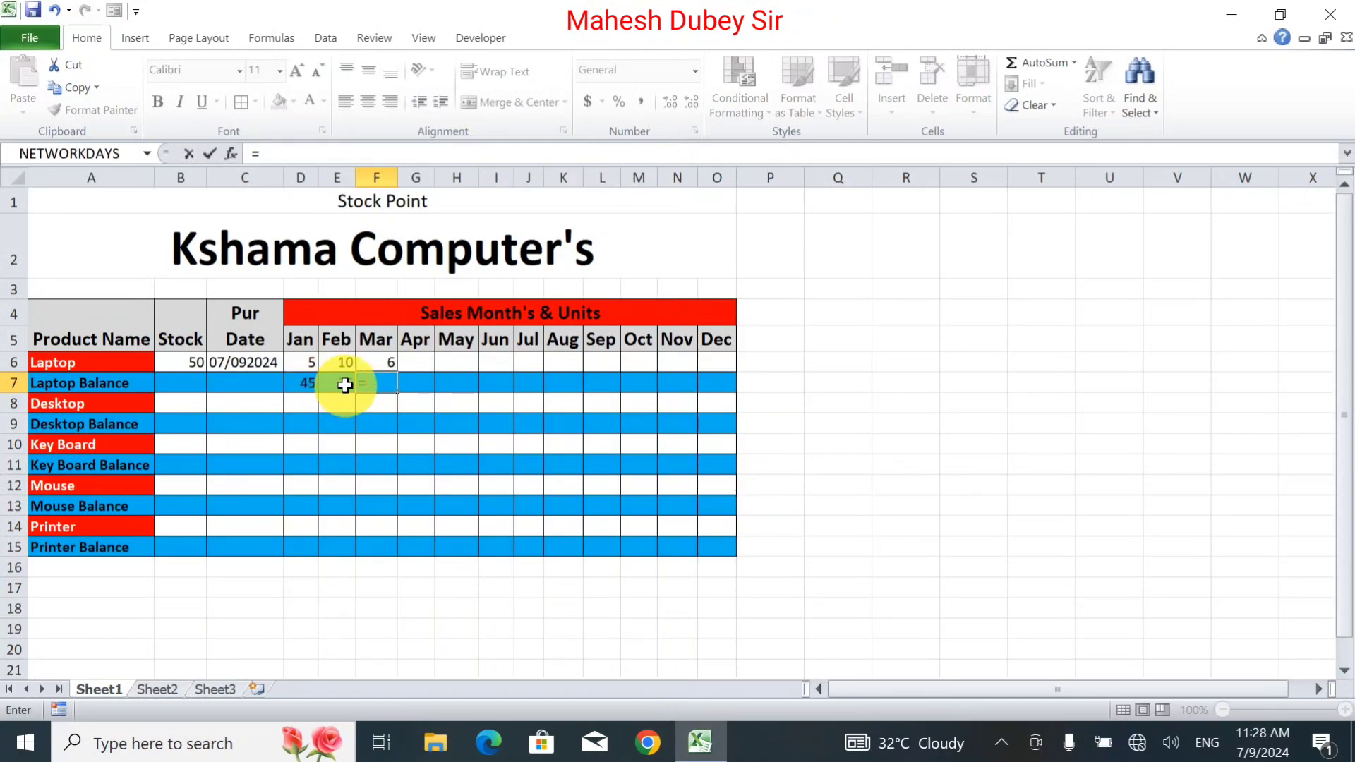
{"action": "left_click", "coordinate": [344, 385]}
{"action": "type", "text": "-"}
{"action": "left_click", "coordinate": [388, 357]}
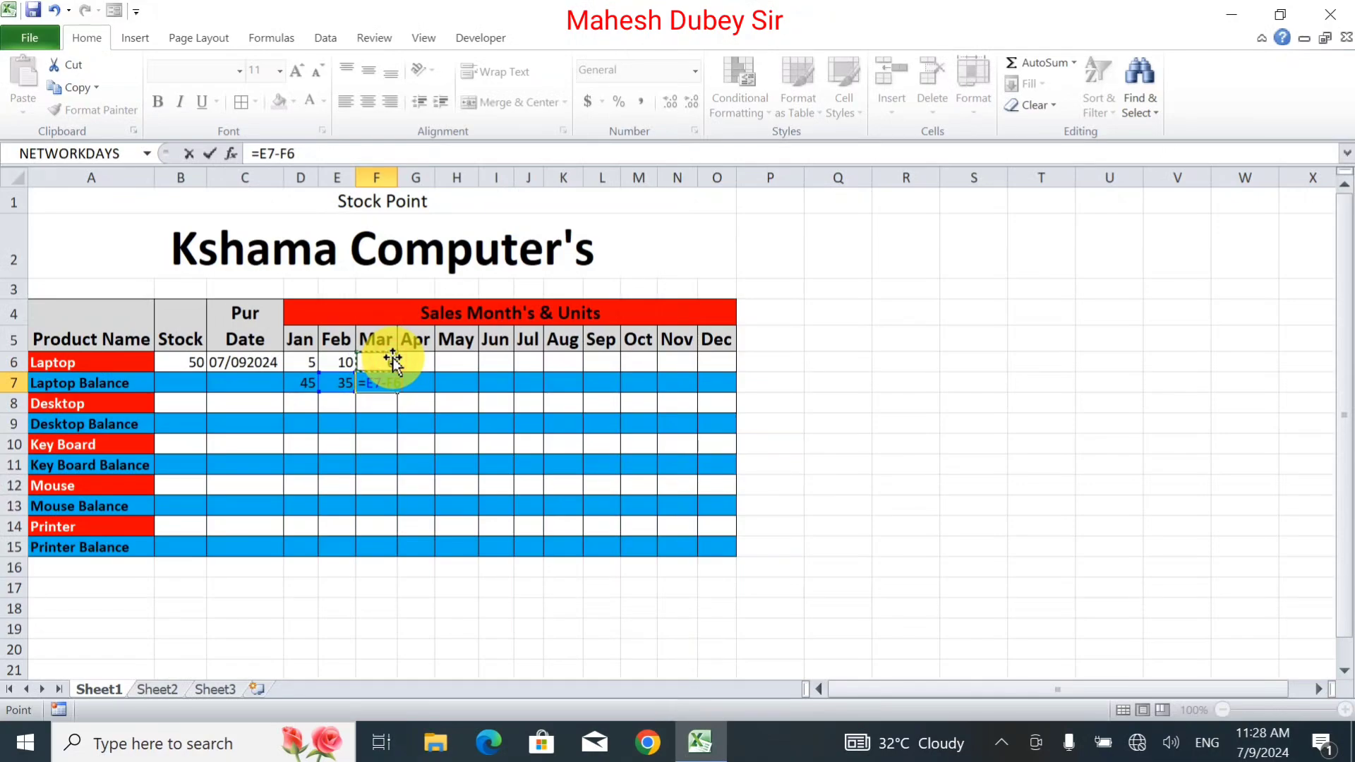
{"action": "key", "text": "Tab"}
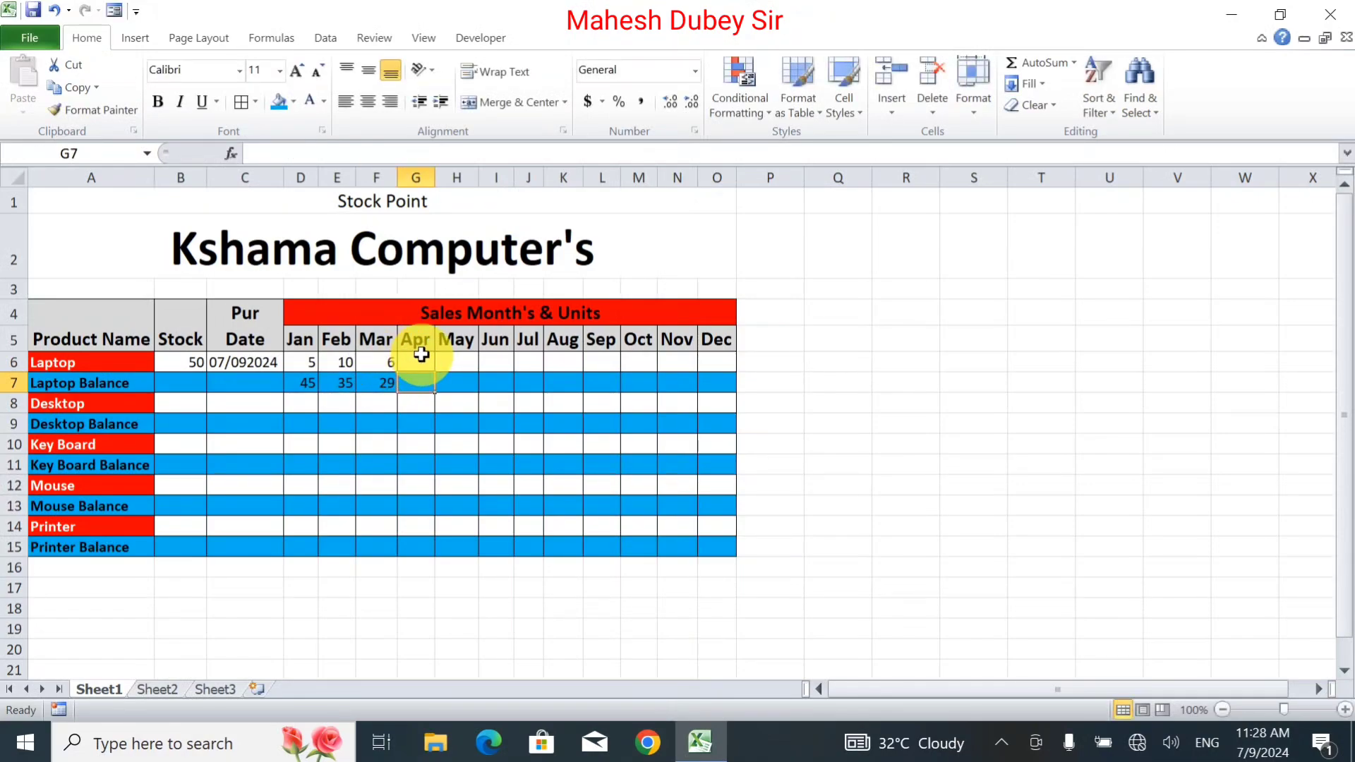
Copy the Mar Laptop Balance formula from F7 across row 7 through Dec in O7.
{"action": "left_click", "coordinate": [367, 385]}
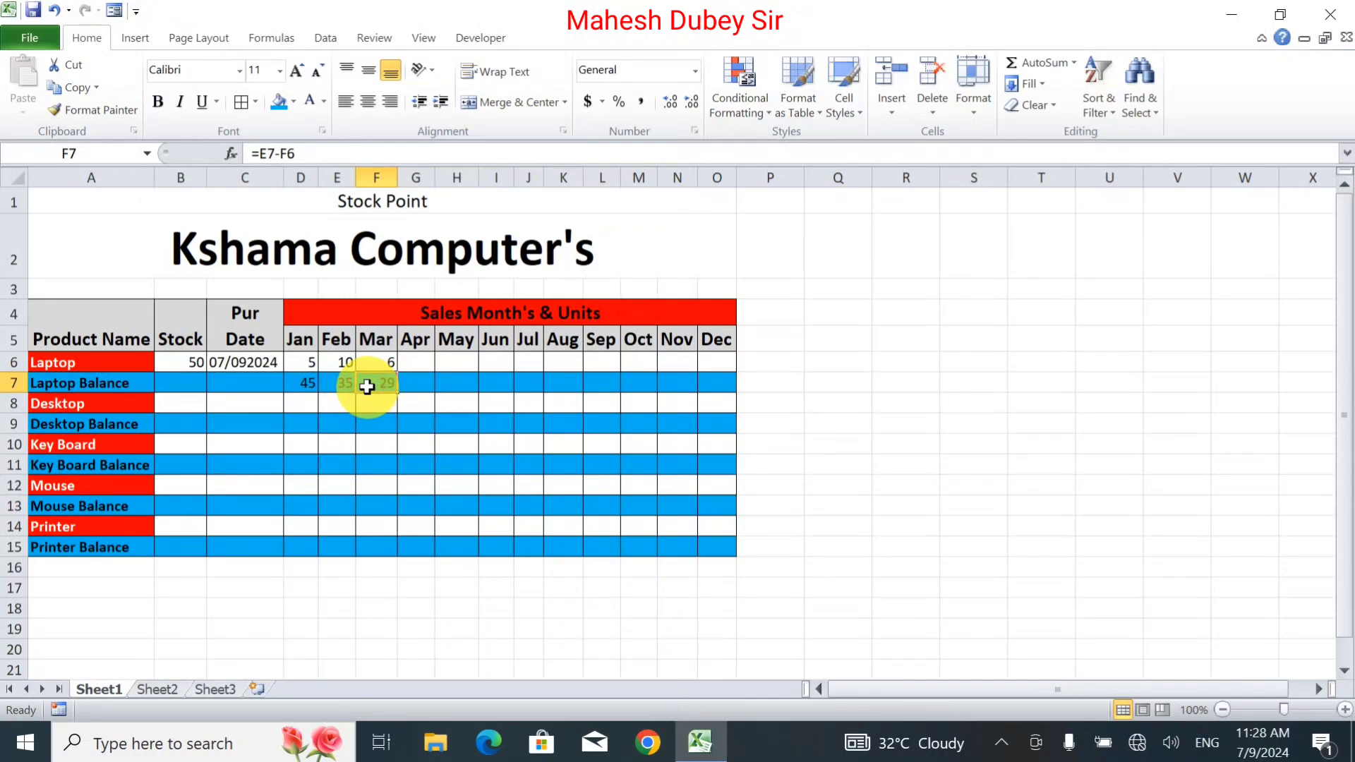
{"action": "left_click_drag", "start_coordinate": [397, 393], "coordinate": [724, 392]}
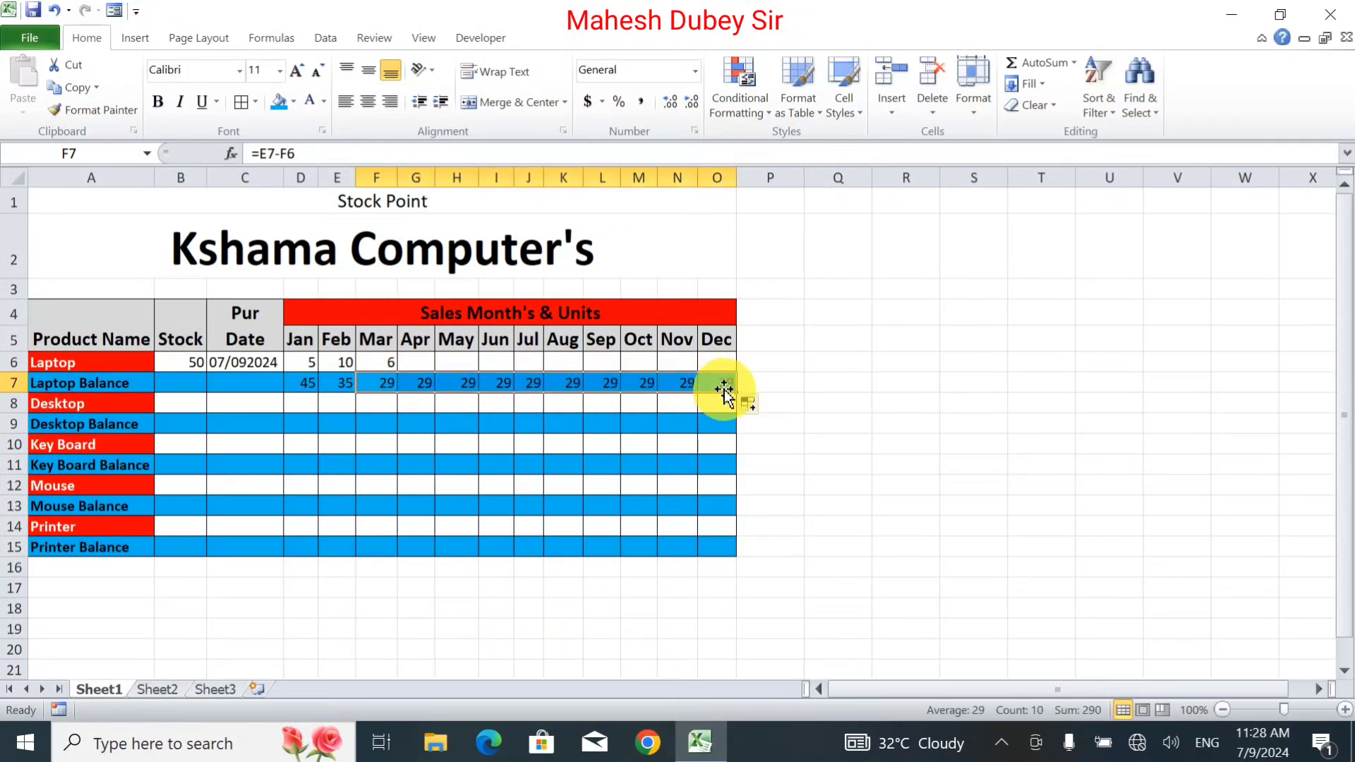
Enter the Laptop sales for Apr, May and Jun as 7, 8 and 9 in G6 through I6.
{"action": "left_click", "coordinate": [417, 360]}
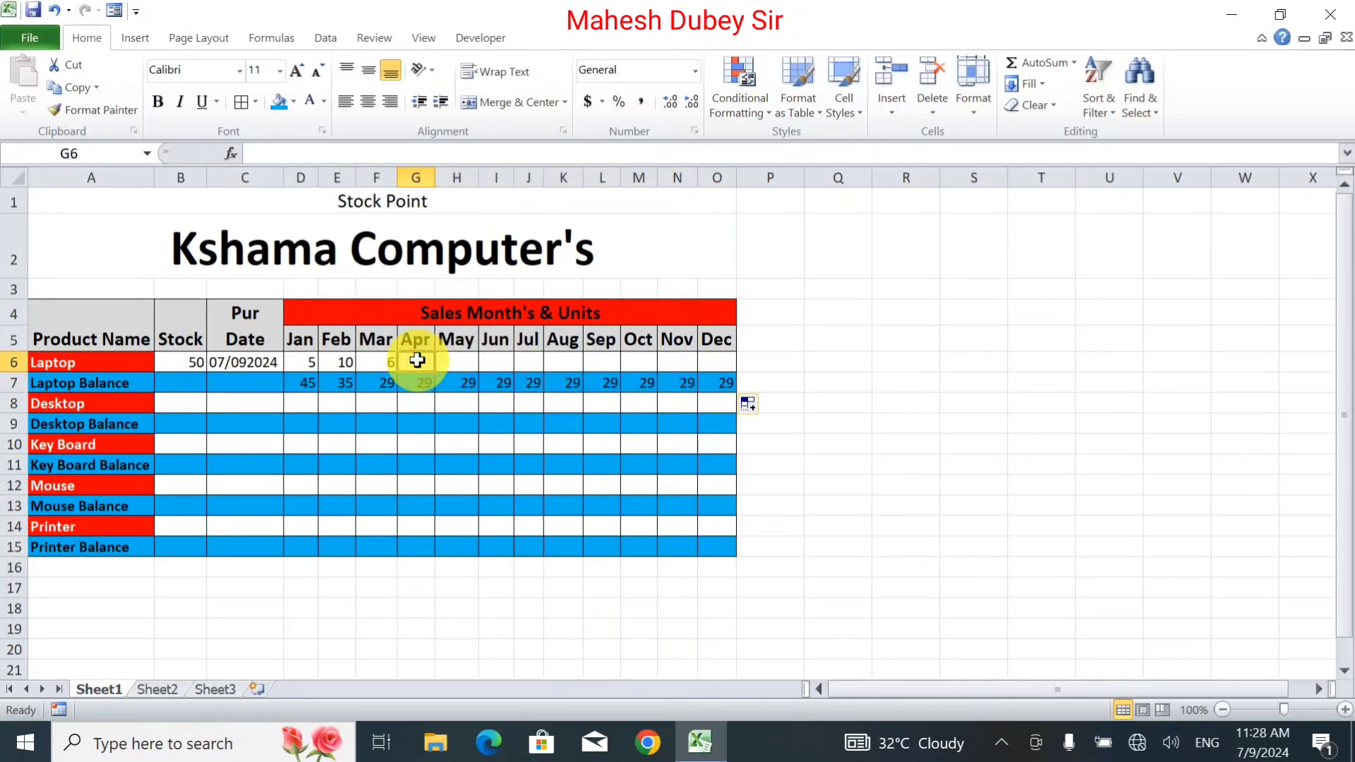
{"action": "type", "text": "7"}
{"action": "key", "text": "Tab"}
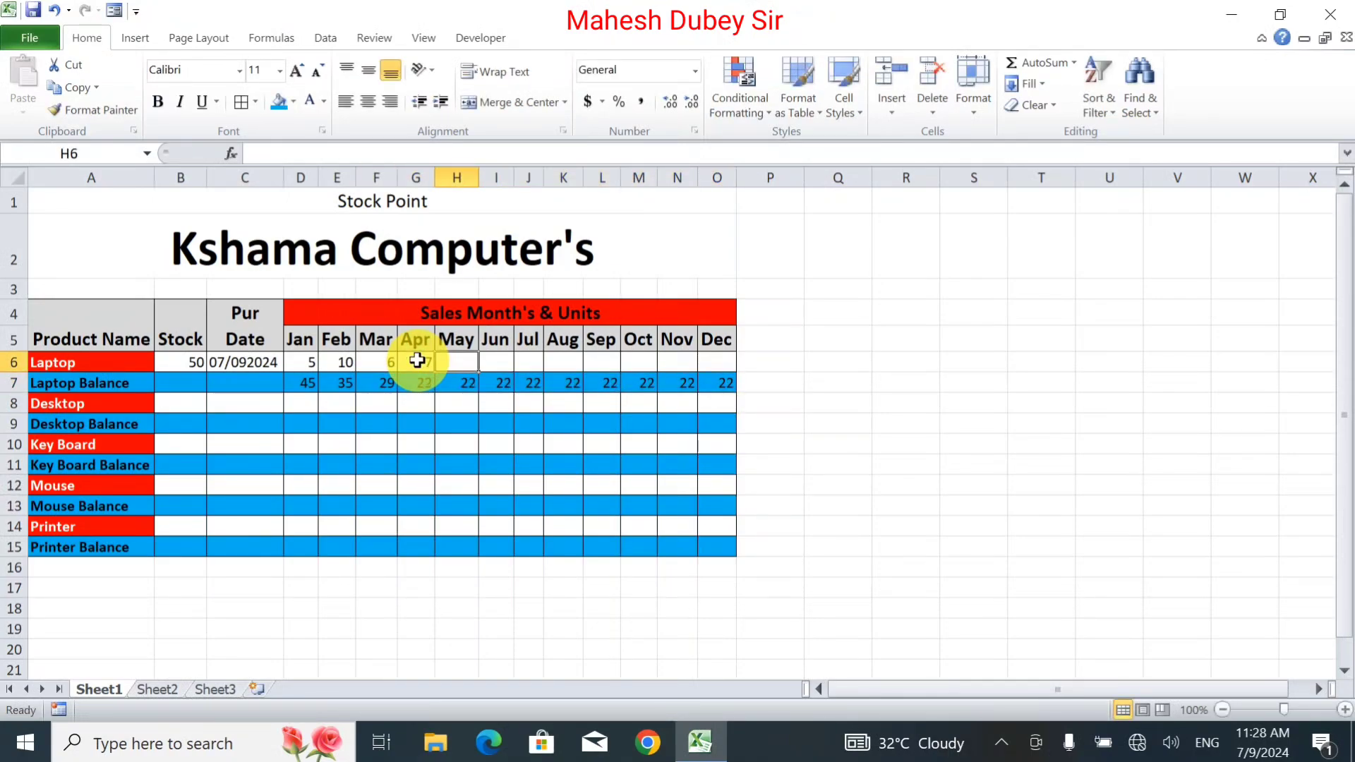
{"action": "type", "text": "8"}
{"action": "key", "text": "Tab"}
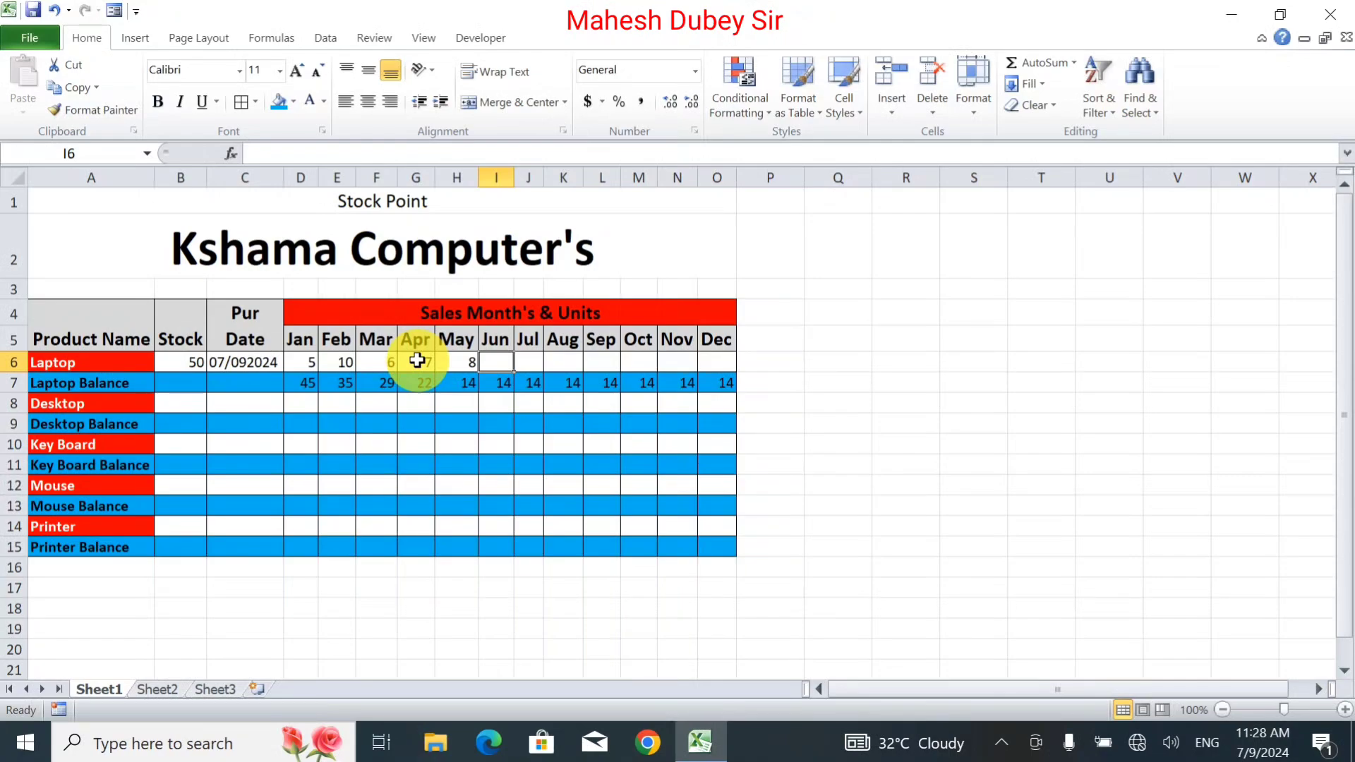
{"action": "type", "text": "9"}
{"action": "key", "text": "Tab"}
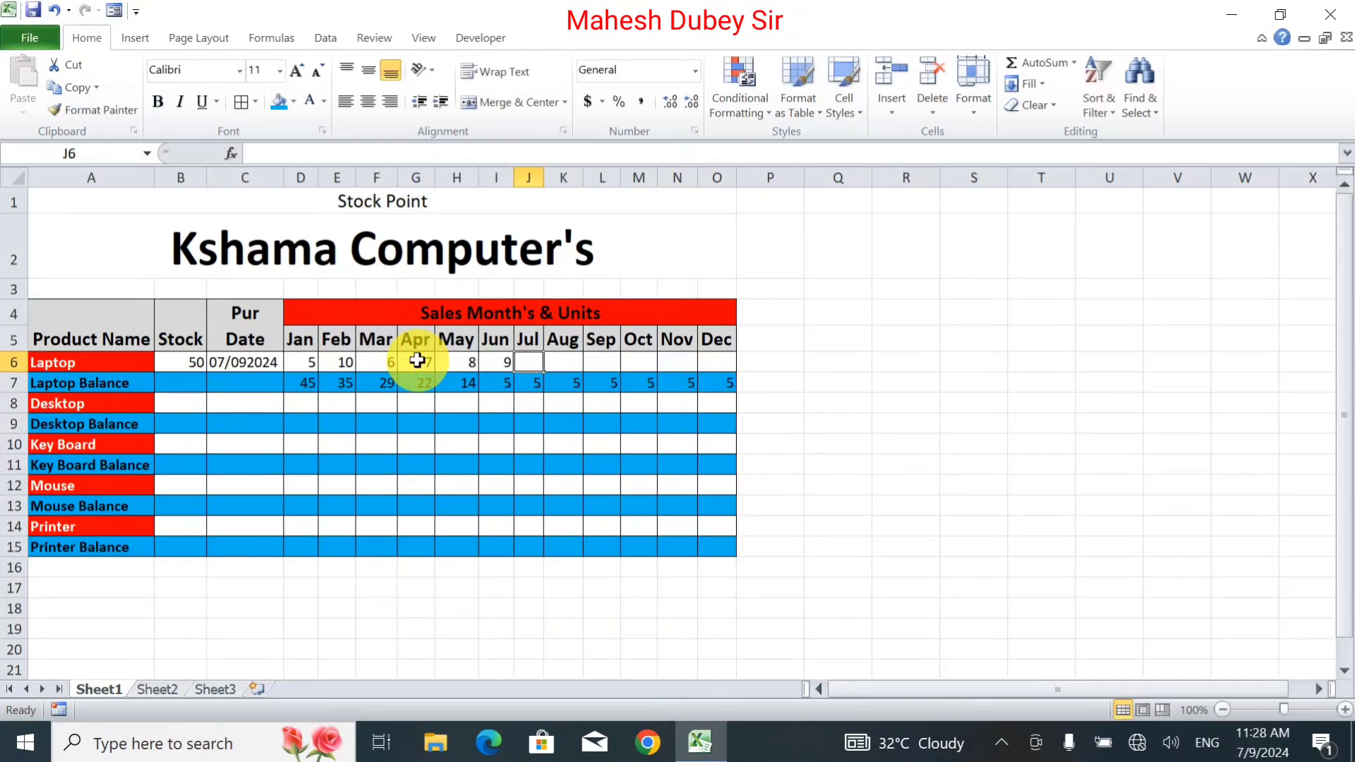
Enter the Laptop sales for Jul through Dec as 1, 0, 1, 0, 1 and 1 in J6 through O6.
{"action": "type", "text": "1"}
{"action": "key", "text": "Tab"}
{"action": "type", "text": "0"}
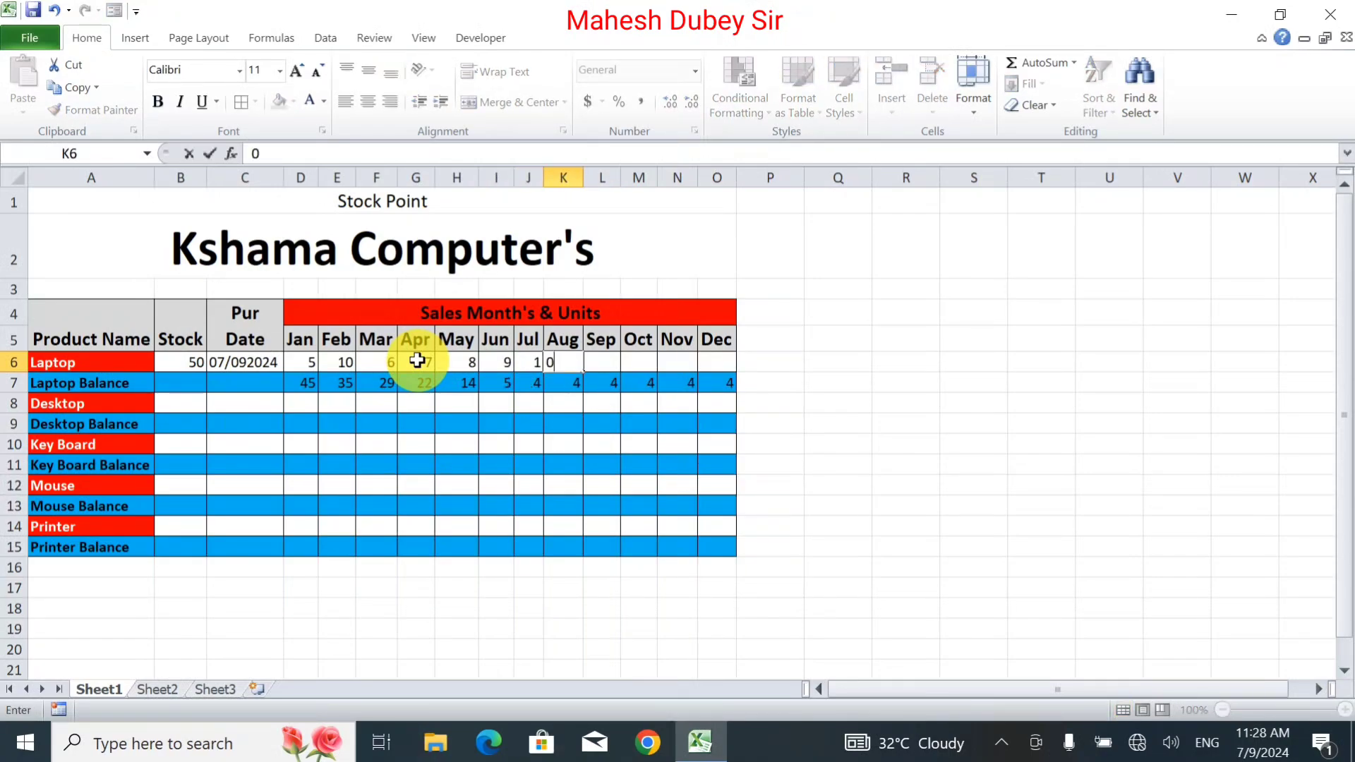
{"action": "key", "text": "Tab"}
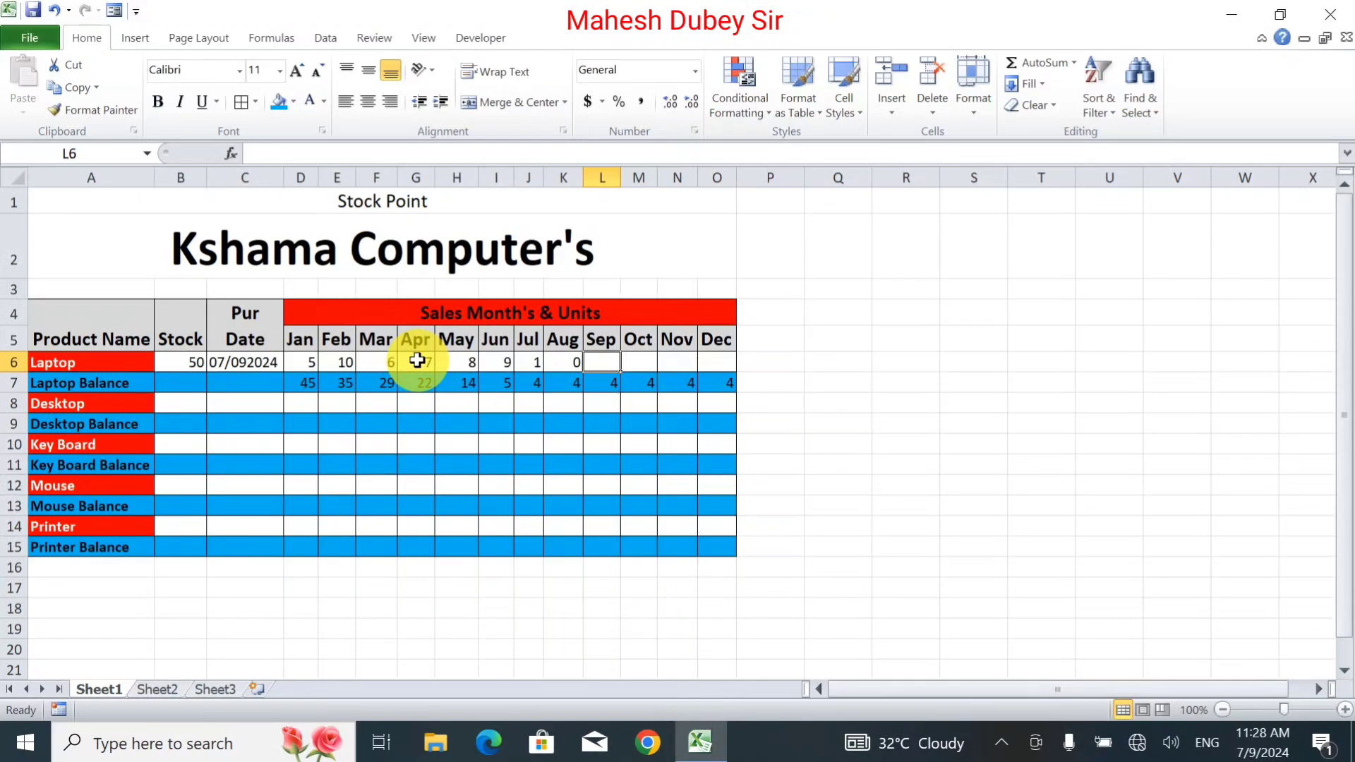
{"action": "type", "text": "1"}
{"action": "key", "text": "Tab"}
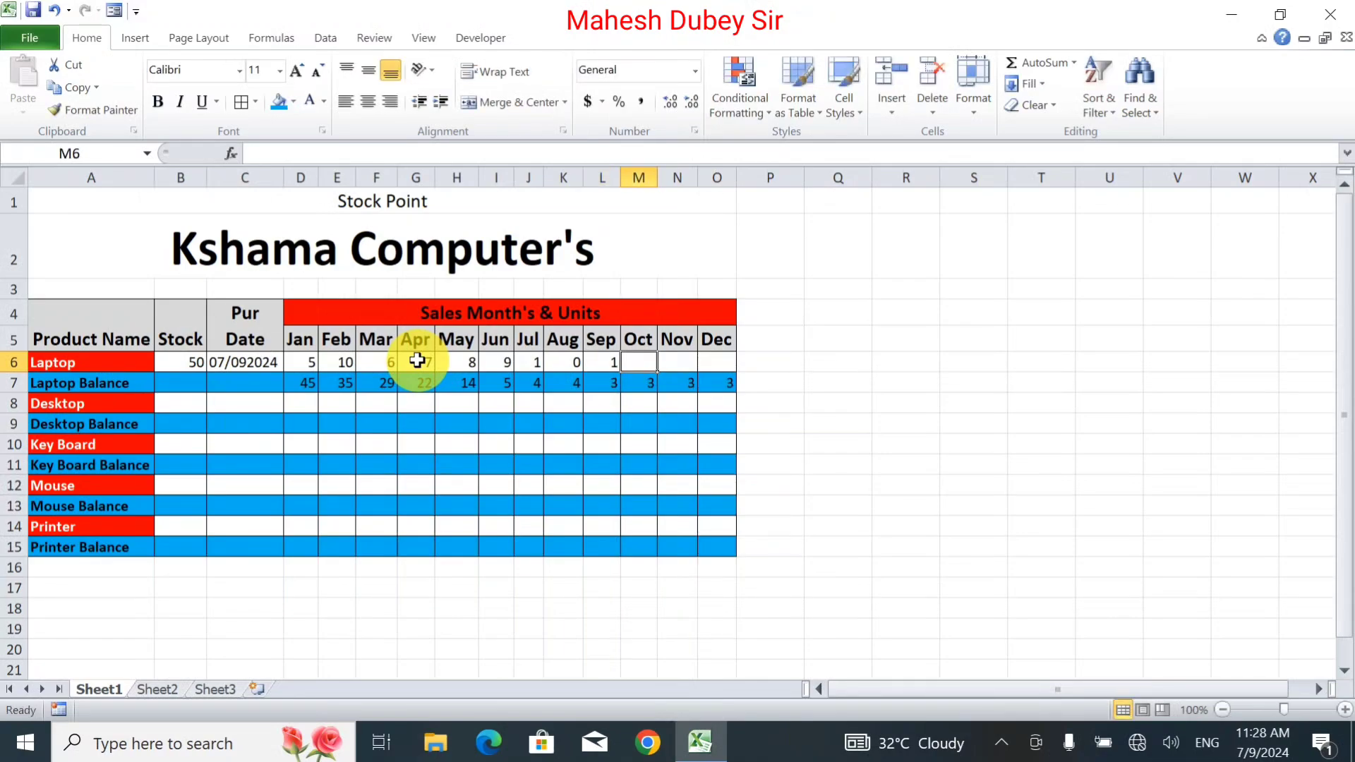
{"action": "type", "text": "0"}
{"action": "key", "text": "Tab"}
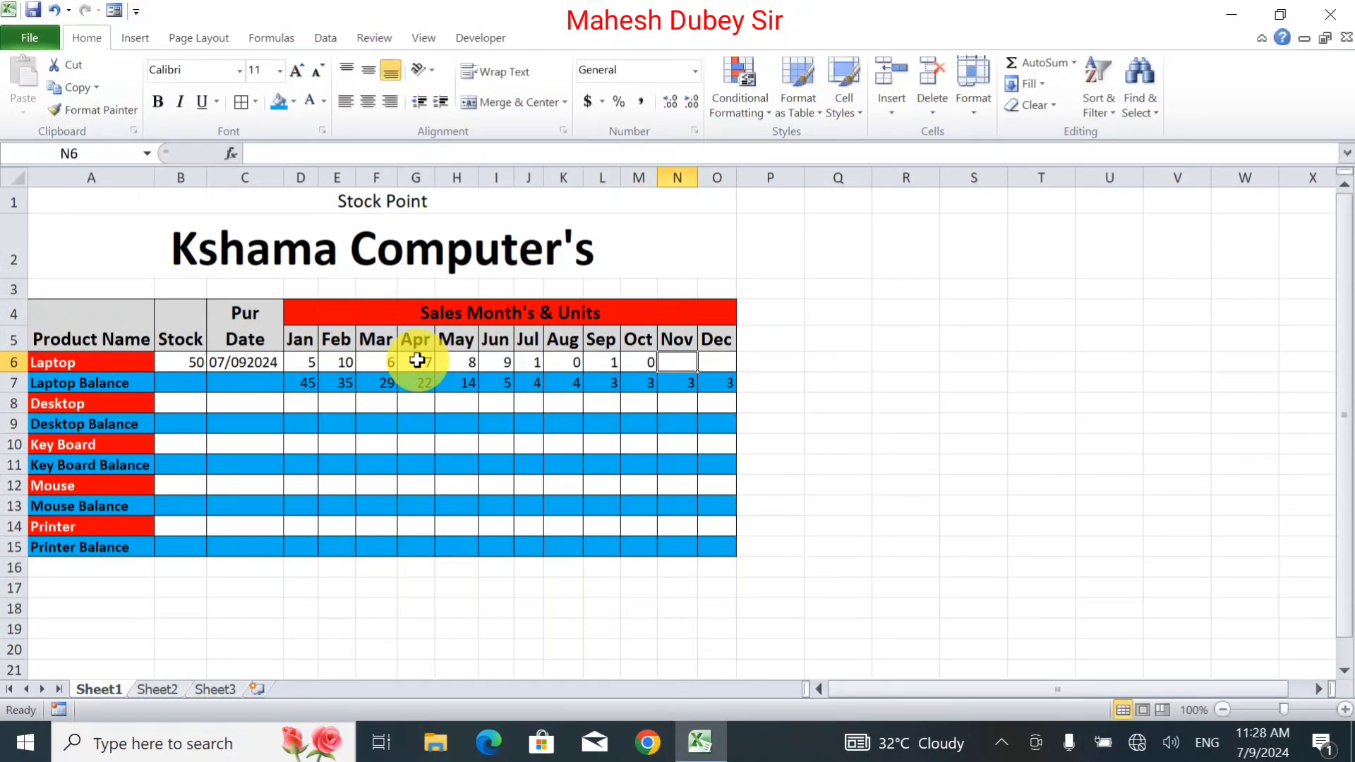
{"action": "type", "text": "1"}
{"action": "key", "text": "Tab"}
{"action": "type", "text": "1"}
{"action": "key", "text": "Tab"}
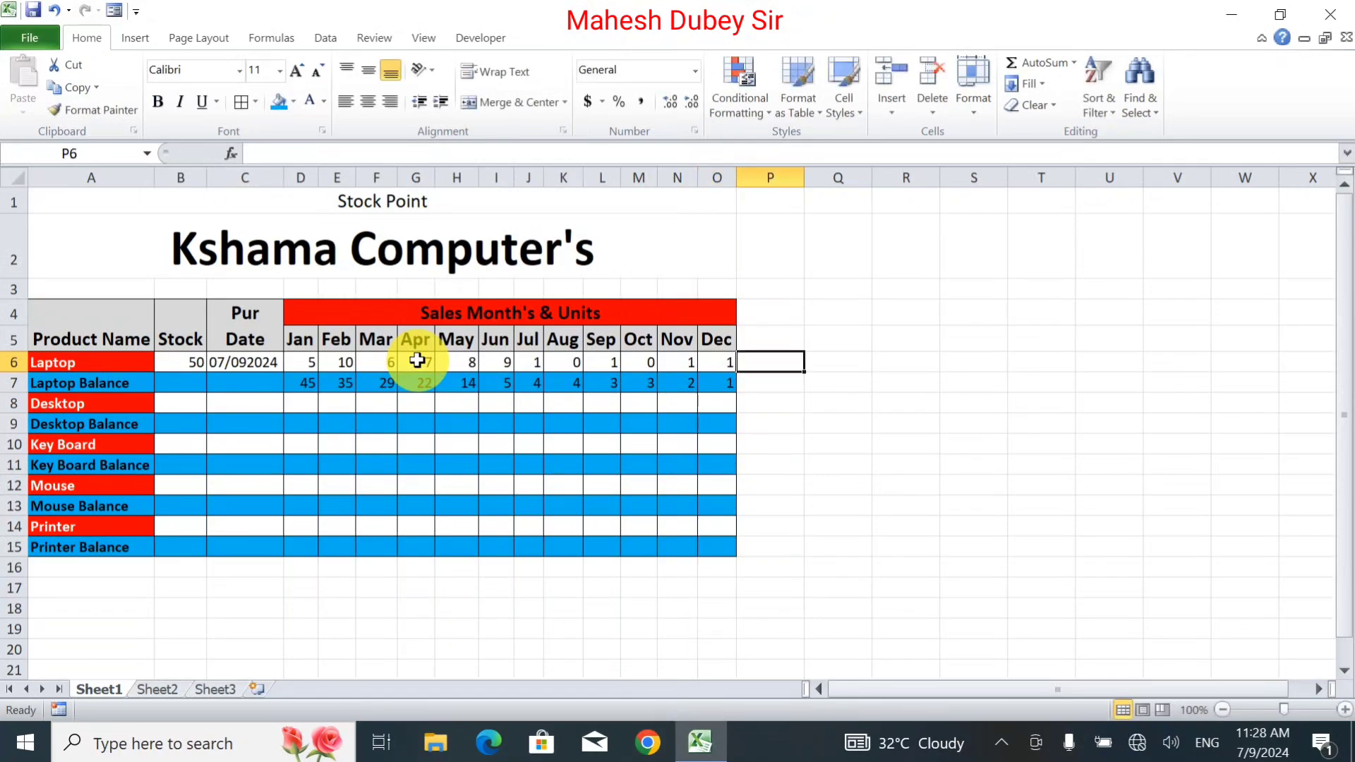
Enter 70 as the Desktop stock in B8.
{"action": "left_click", "coordinate": [179, 404]}
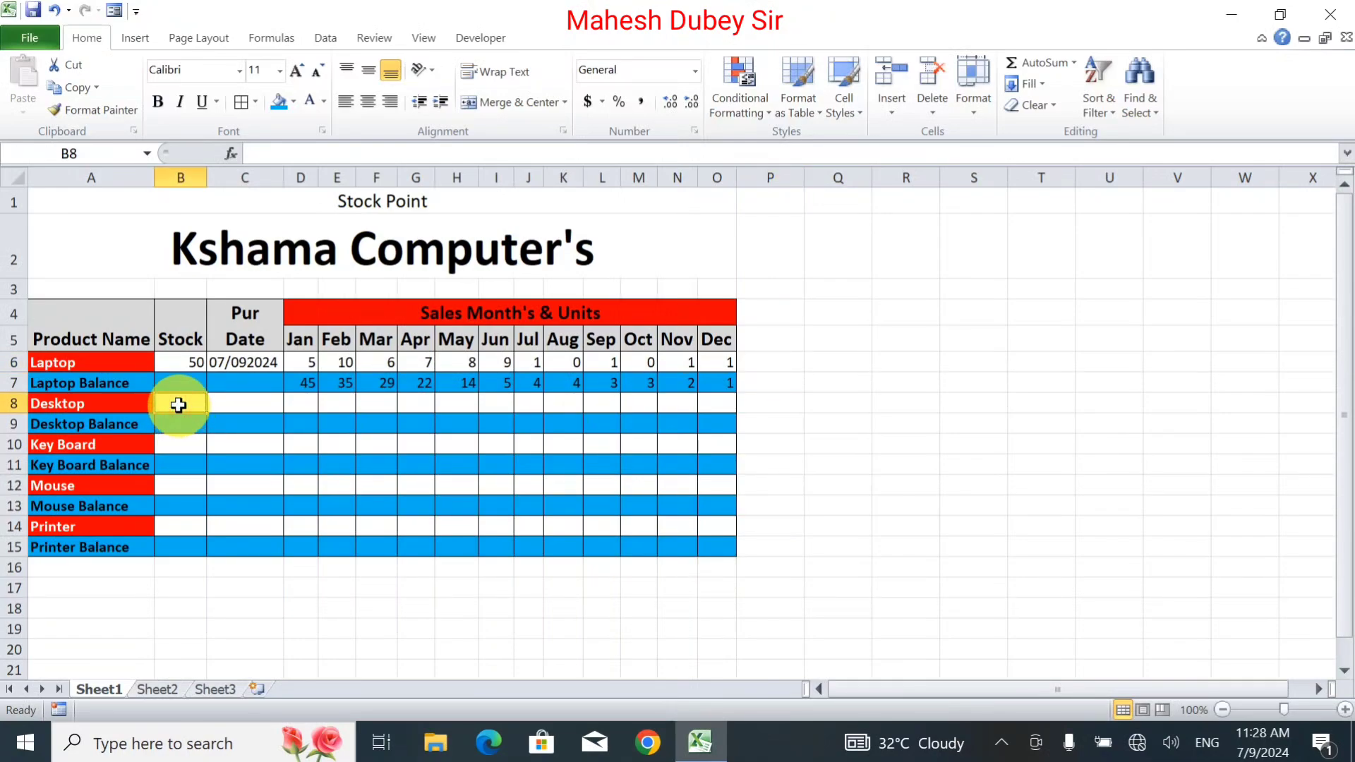
{"action": "type", "text": "70"}
{"action": "key", "text": "Tab"}
{"action": "key", "text": "Tab"}
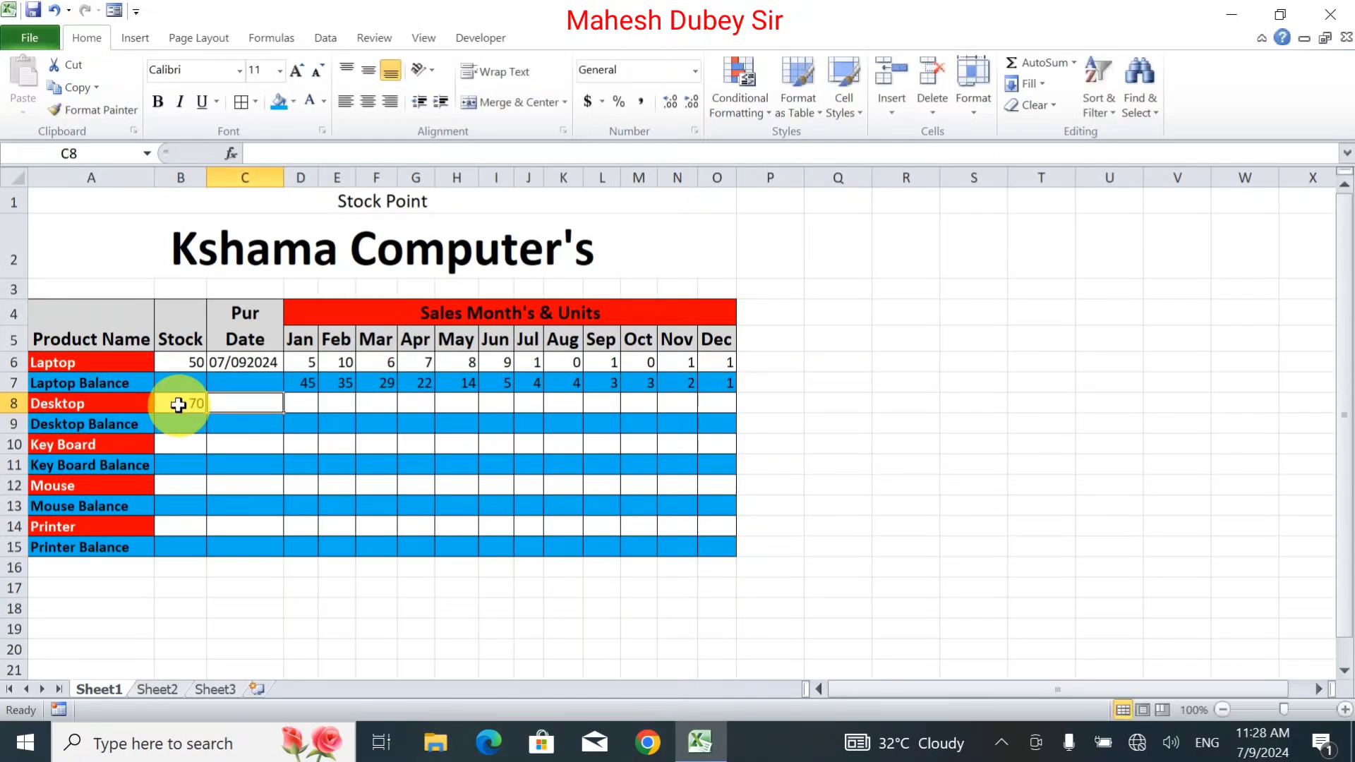
{"action": "left_click", "coordinate": [217, 406]}
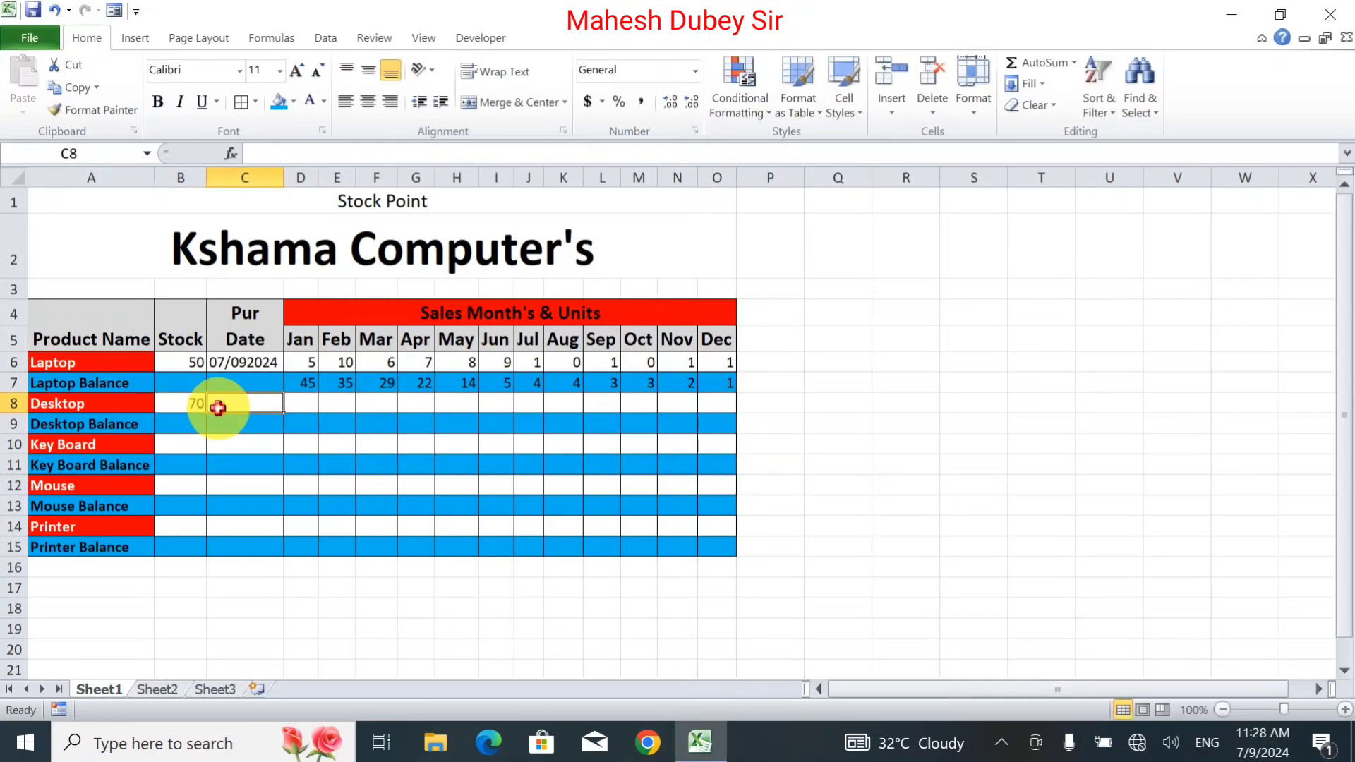
Correct the Laptop purchase date in C6 to 07/09/2024 by adding the missing slash.
{"action": "left_click", "coordinate": [252, 363]}
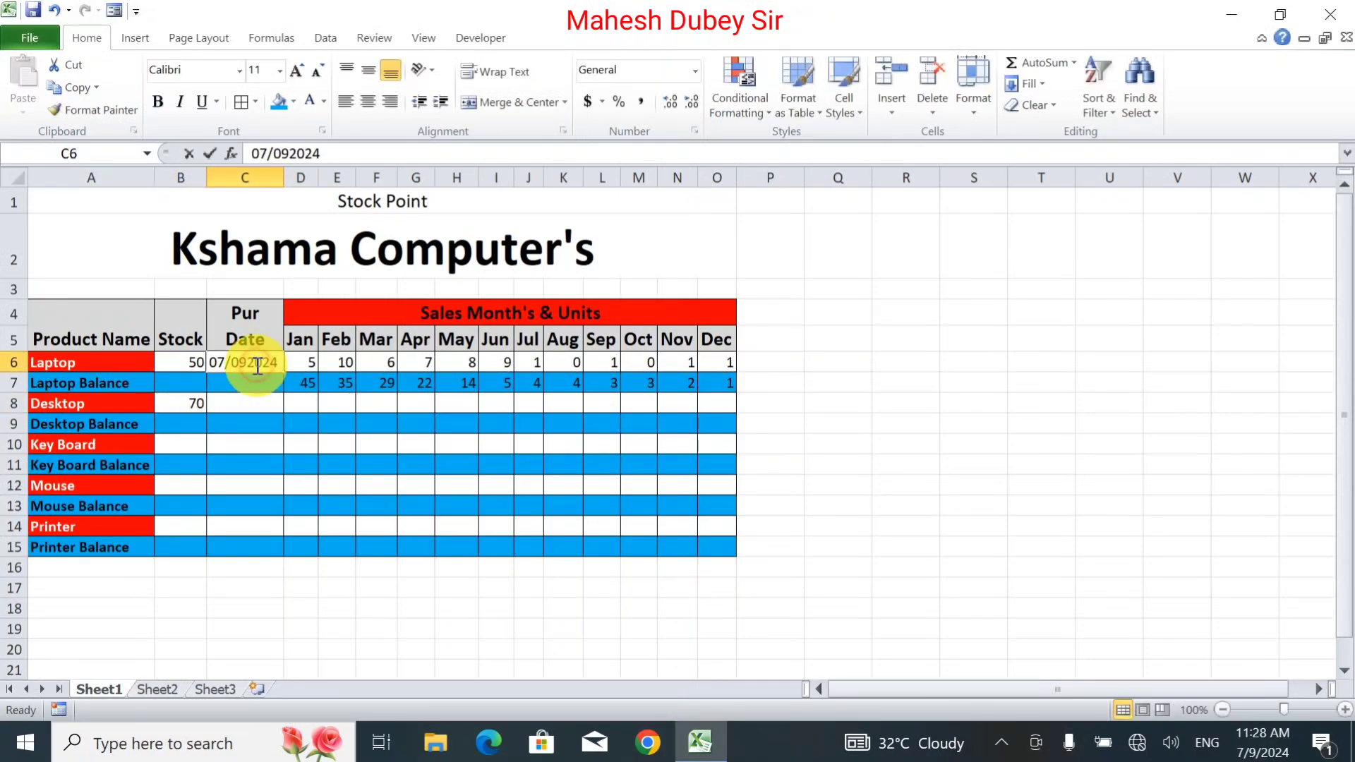
{"action": "double_click", "coordinate": [248, 361]}
{"action": "type", "text": "/"}
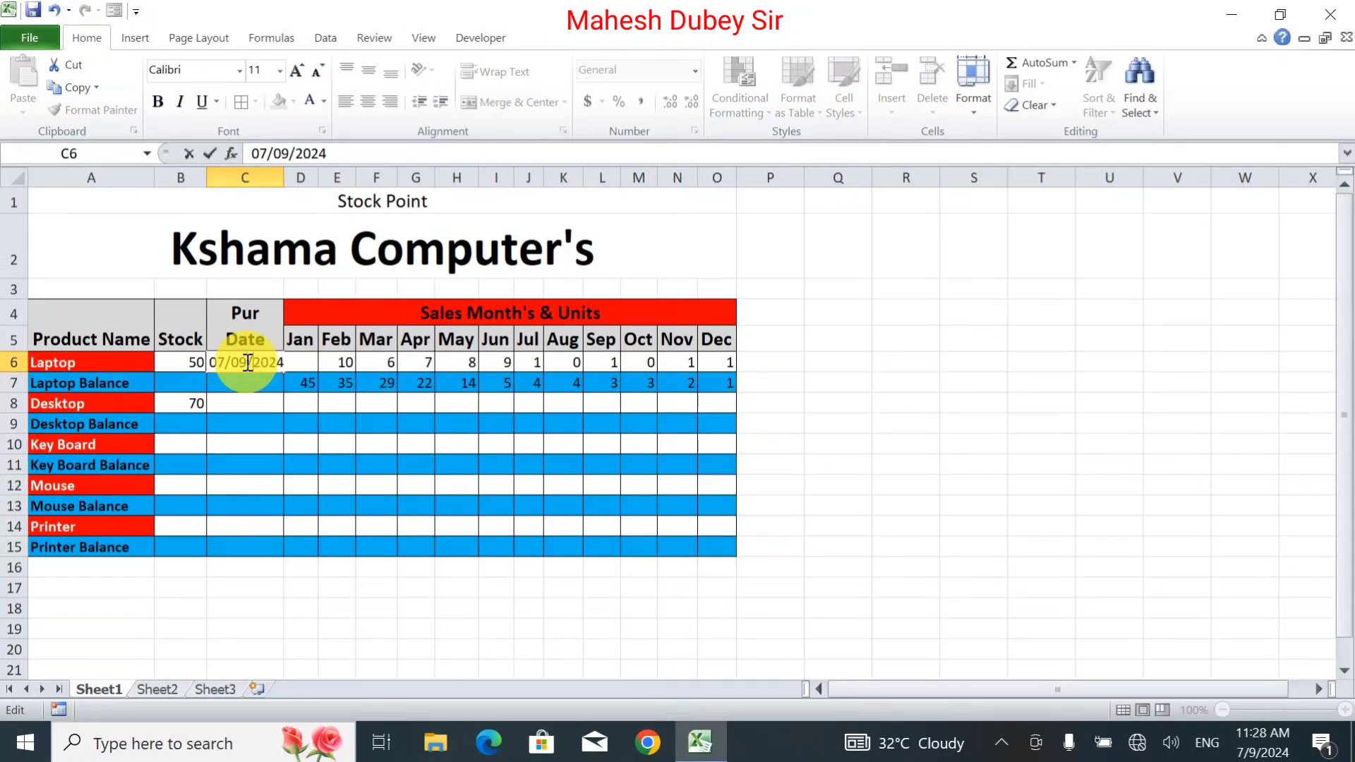
{"action": "key", "text": "Return"}
Copy the Laptop purchase date from C6 to the Desktop purchase date in C8.
{"action": "left_click", "coordinate": [245, 362]}
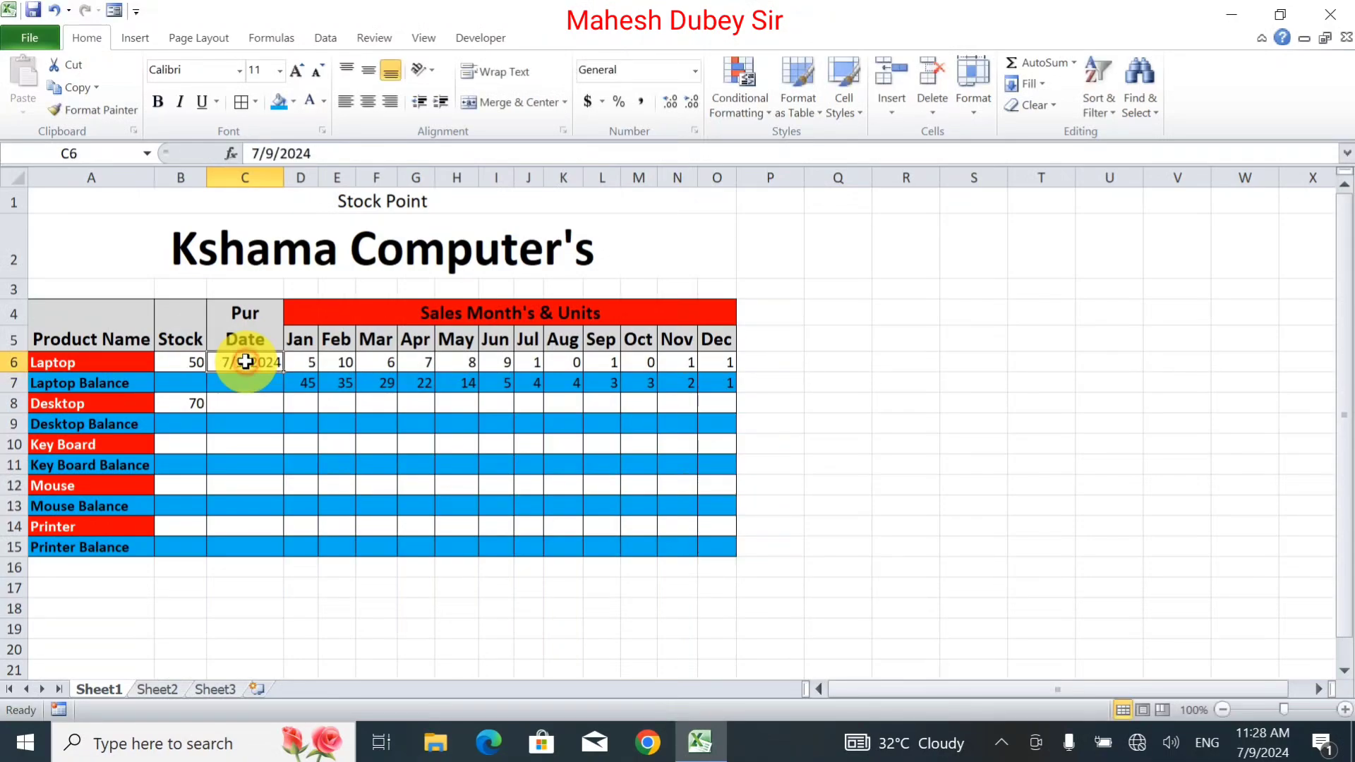
{"action": "key", "text": "ctrl+c"}
{"action": "left_click", "coordinate": [244, 405]}
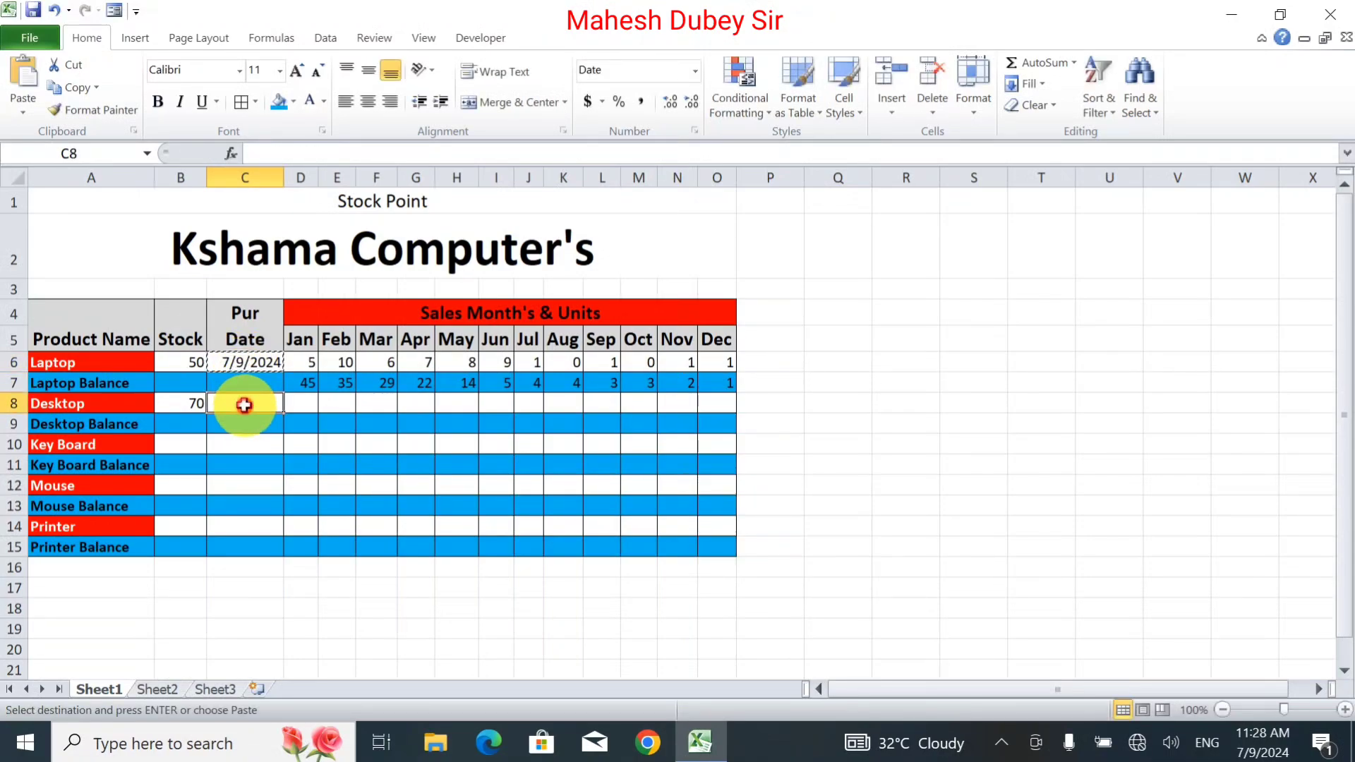
{"action": "key", "text": "ctrl+v"}
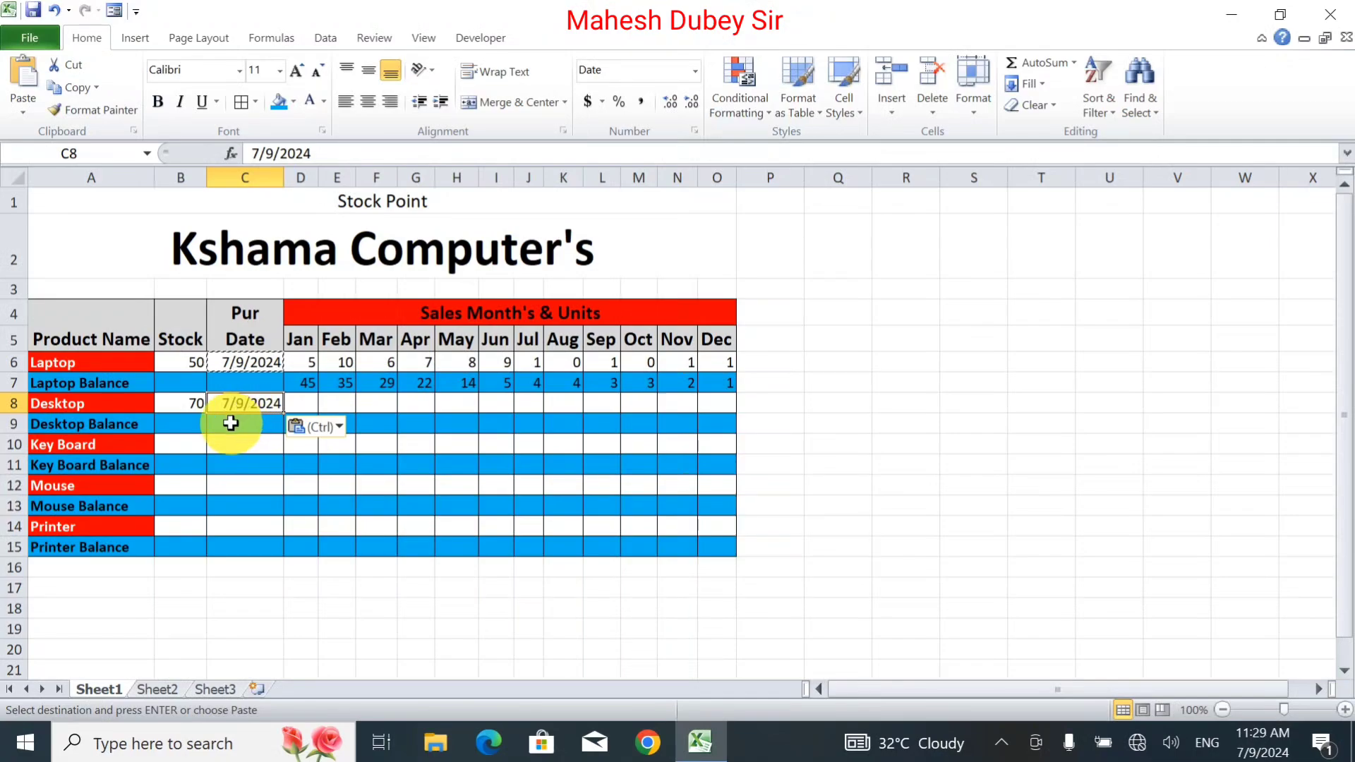
Enter 7 as the Desktop sales for Jan in D8 and calculate its balance in D9 with =B8-D8.
{"action": "left_click", "coordinate": [309, 403]}
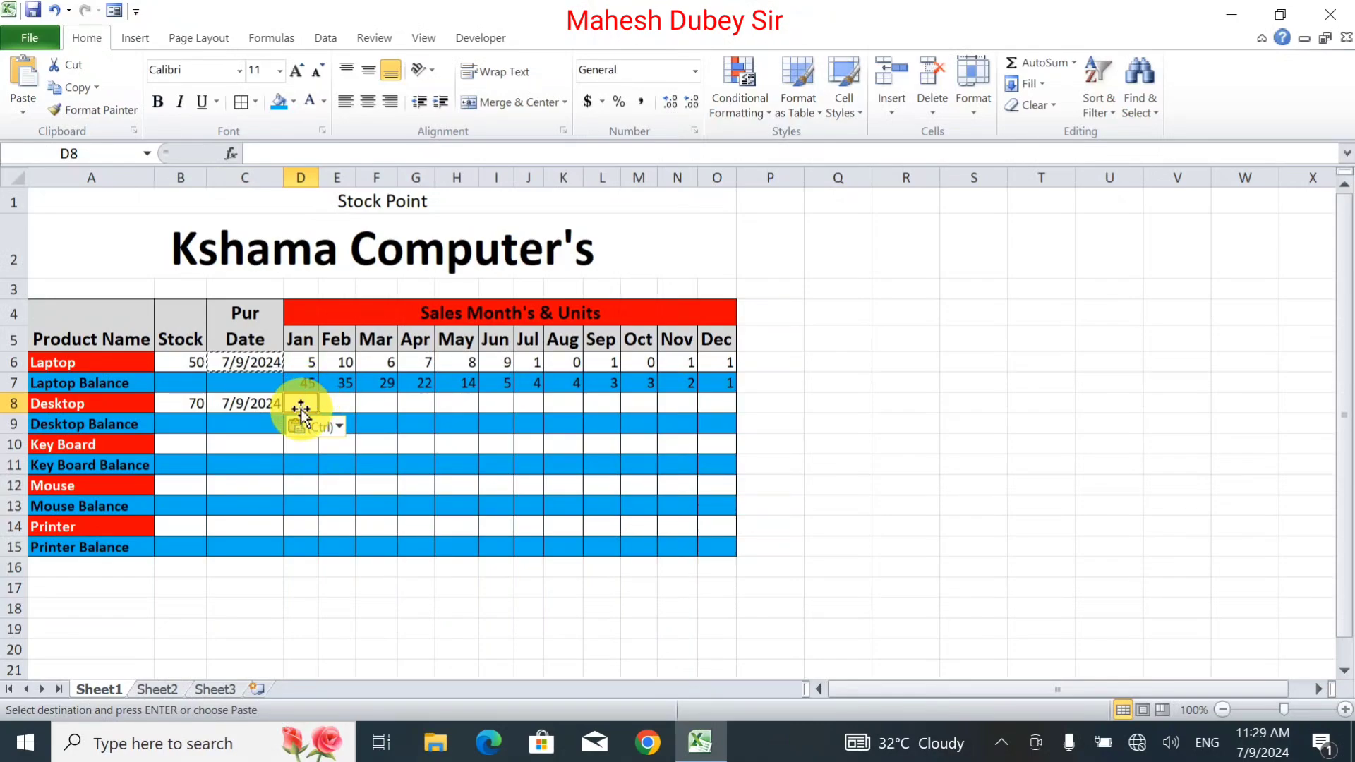
{"action": "type", "text": "7"}
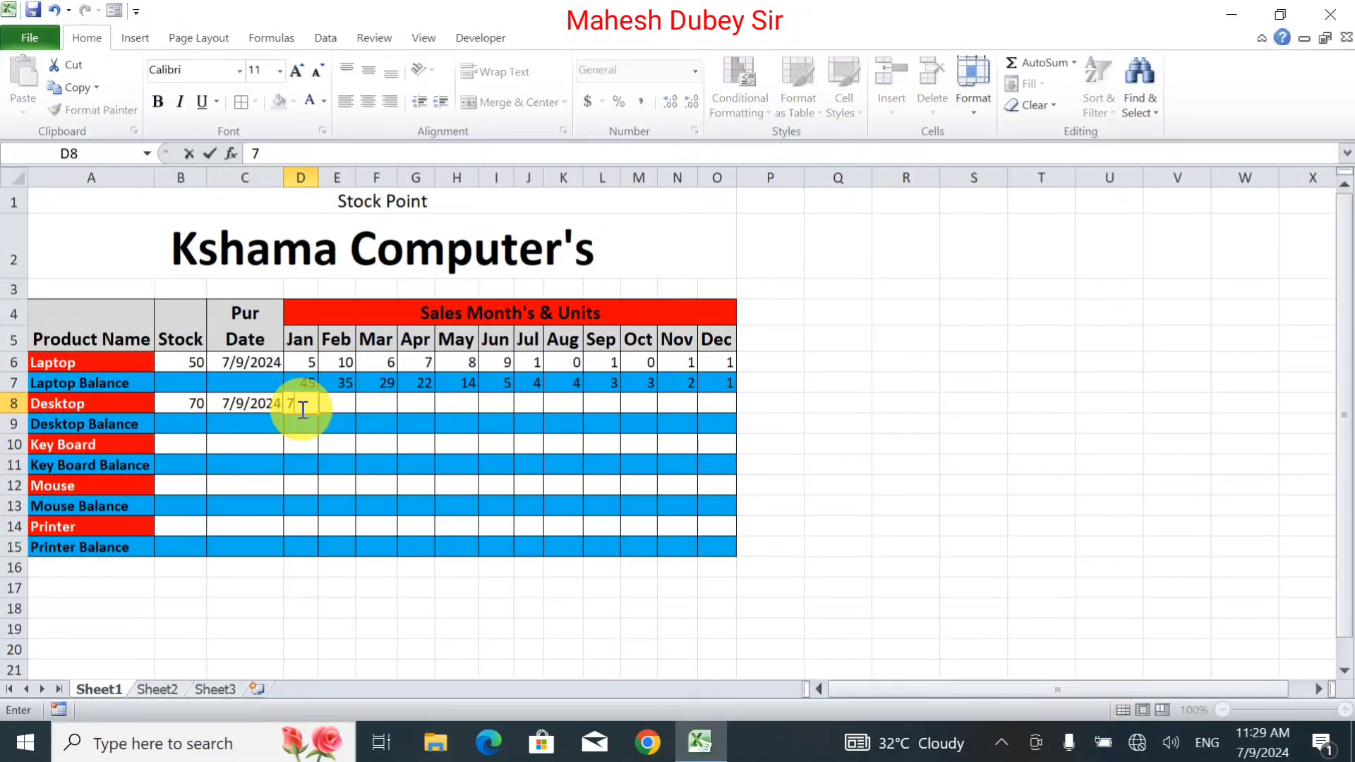
{"action": "key", "text": "Return"}
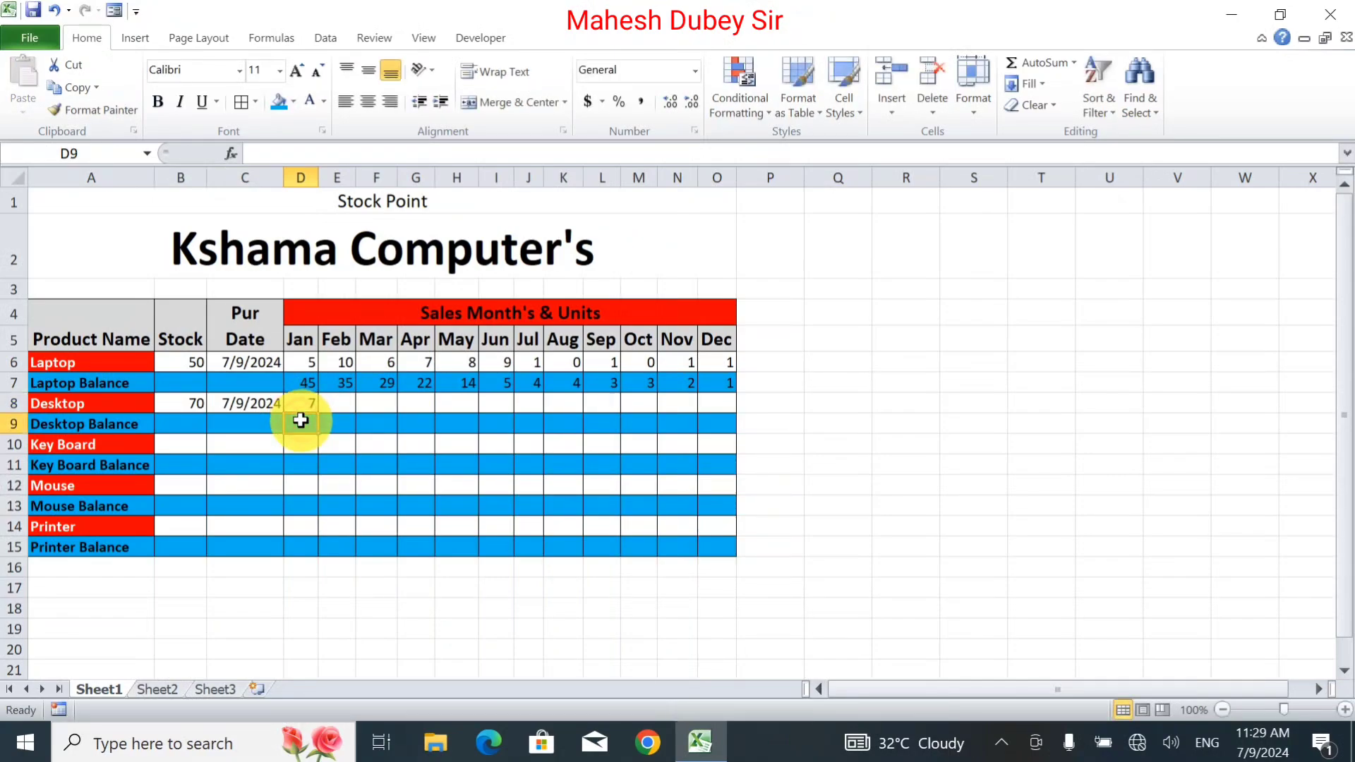
{"action": "type", "text": "="}
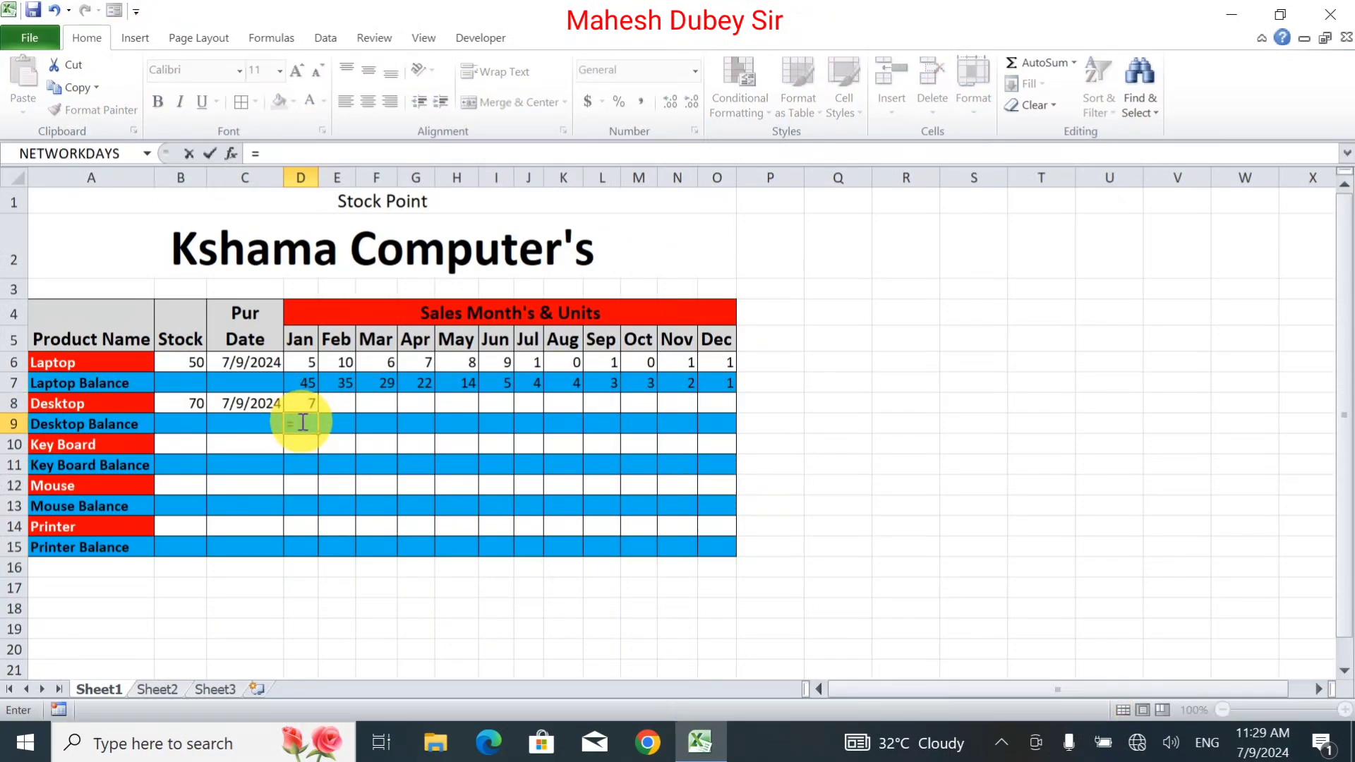
{"action": "left_click", "coordinate": [189, 398]}
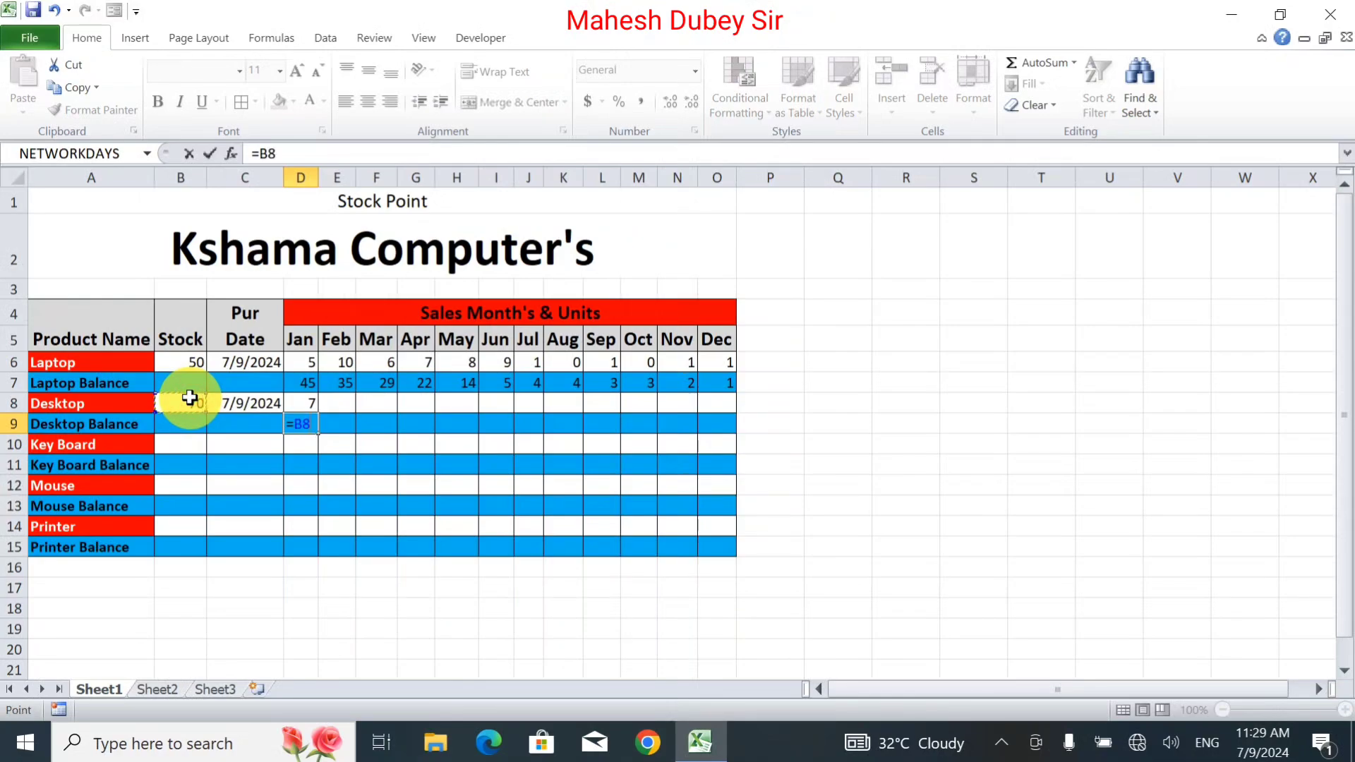
{"action": "type", "text": "-"}
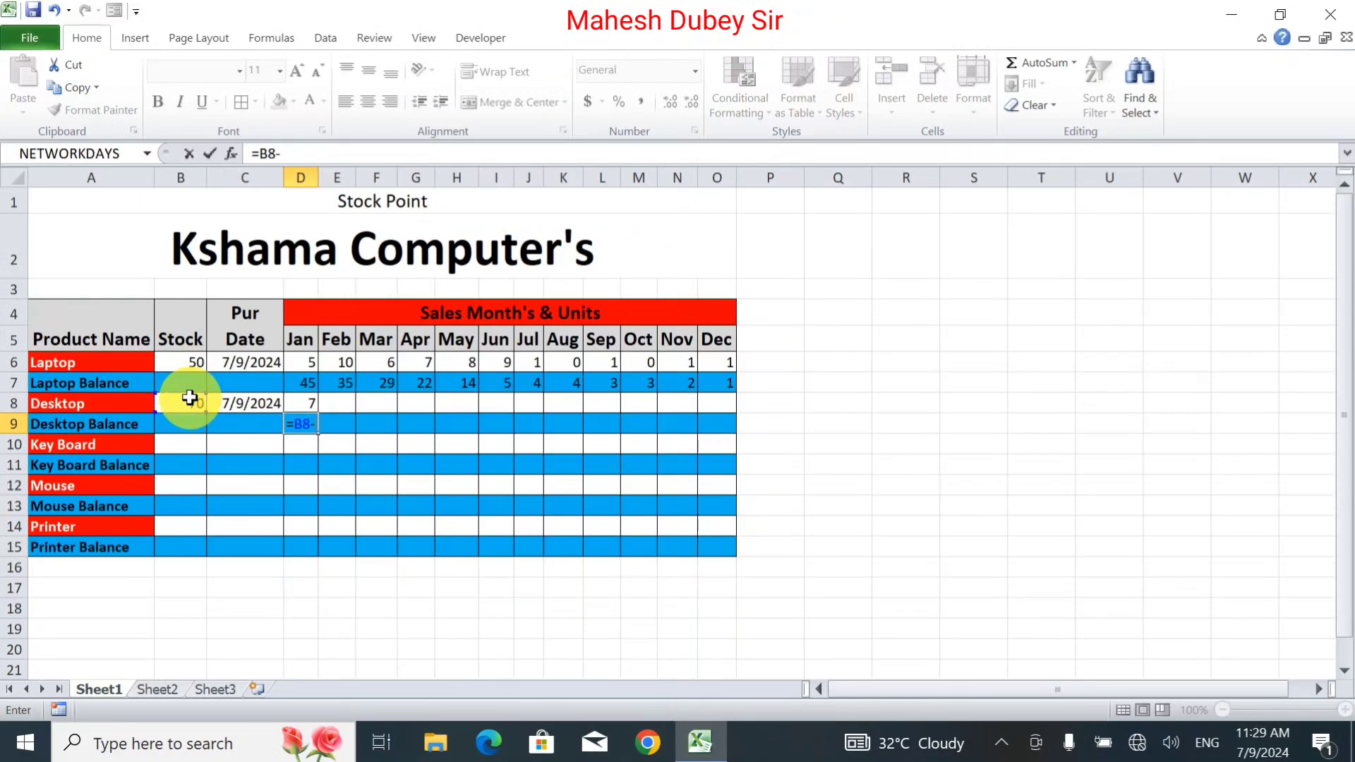
{"action": "left_click", "coordinate": [307, 399]}
{"action": "key", "text": "Tab"}
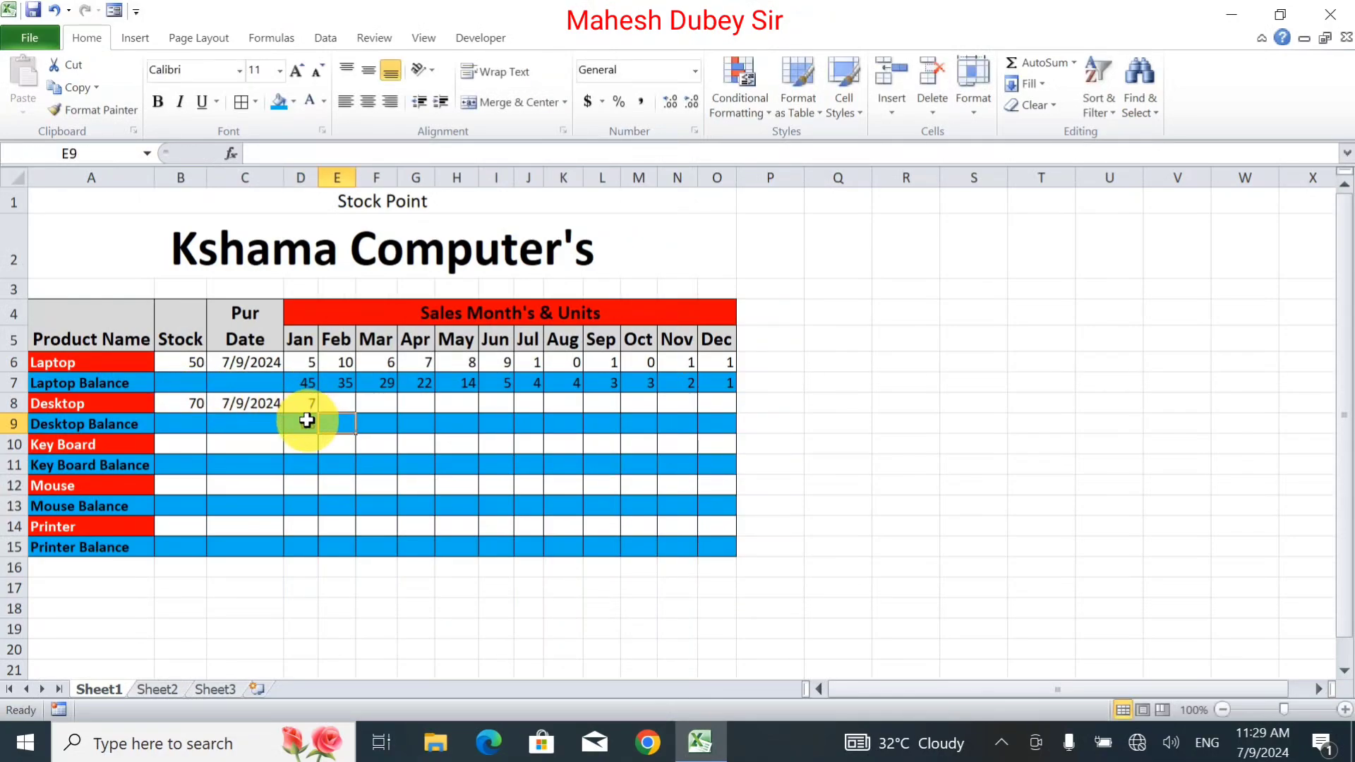
Copy the Jan Desktop Balance formula from D9 through Dec in O9 and enter 8 as the Feb Desktop sales in E8.
{"action": "left_click", "coordinate": [303, 419]}
{"action": "left_click_drag", "start_coordinate": [320, 431], "coordinate": [726, 418]}
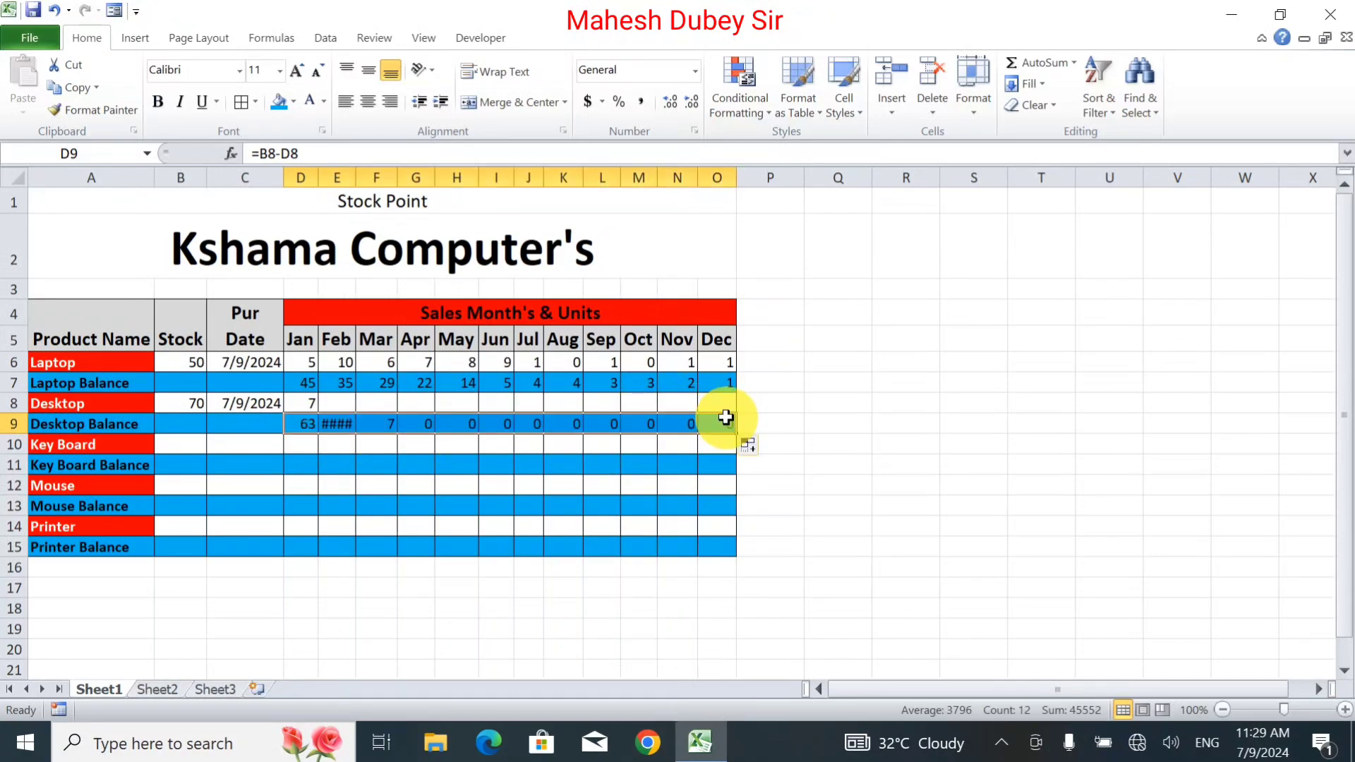
{"action": "left_click", "coordinate": [345, 408]}
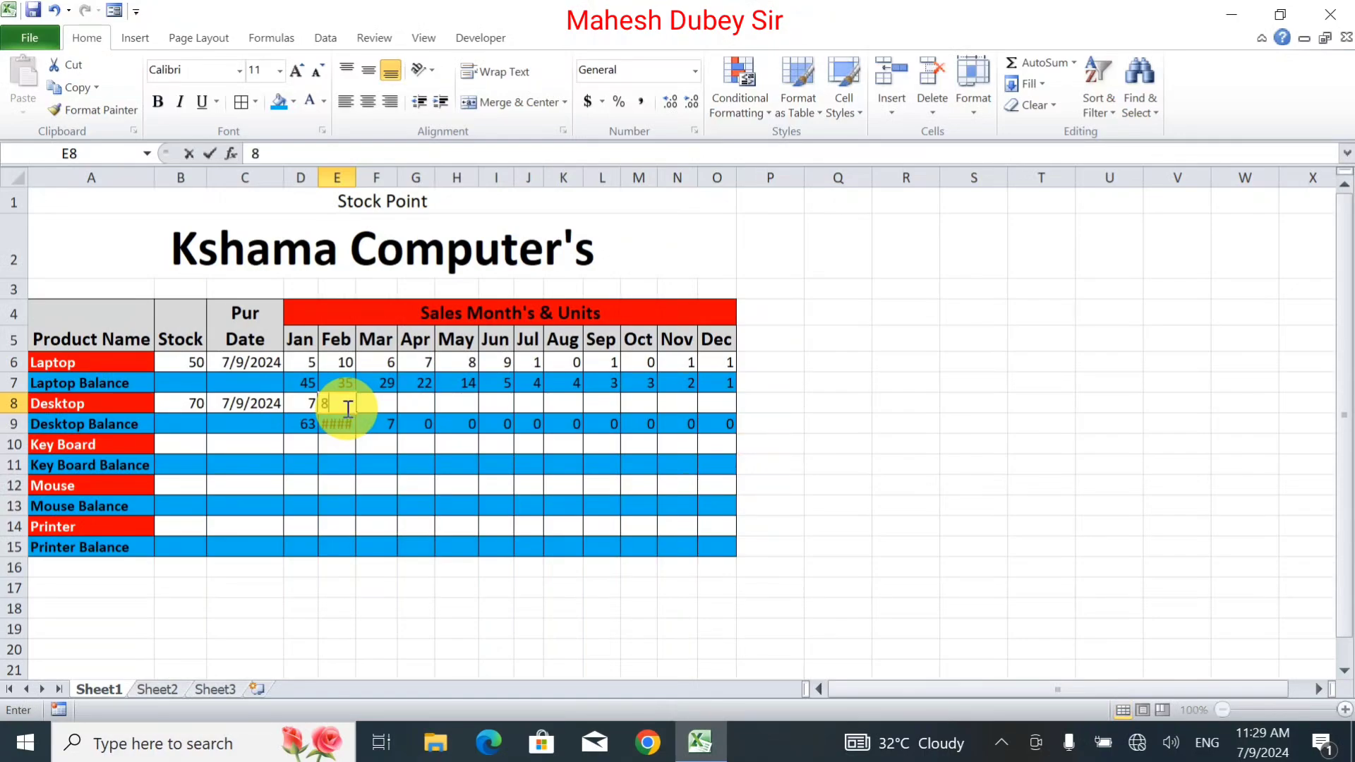
{"action": "type", "text": "8"}
{"action": "key", "text": "Tab"}
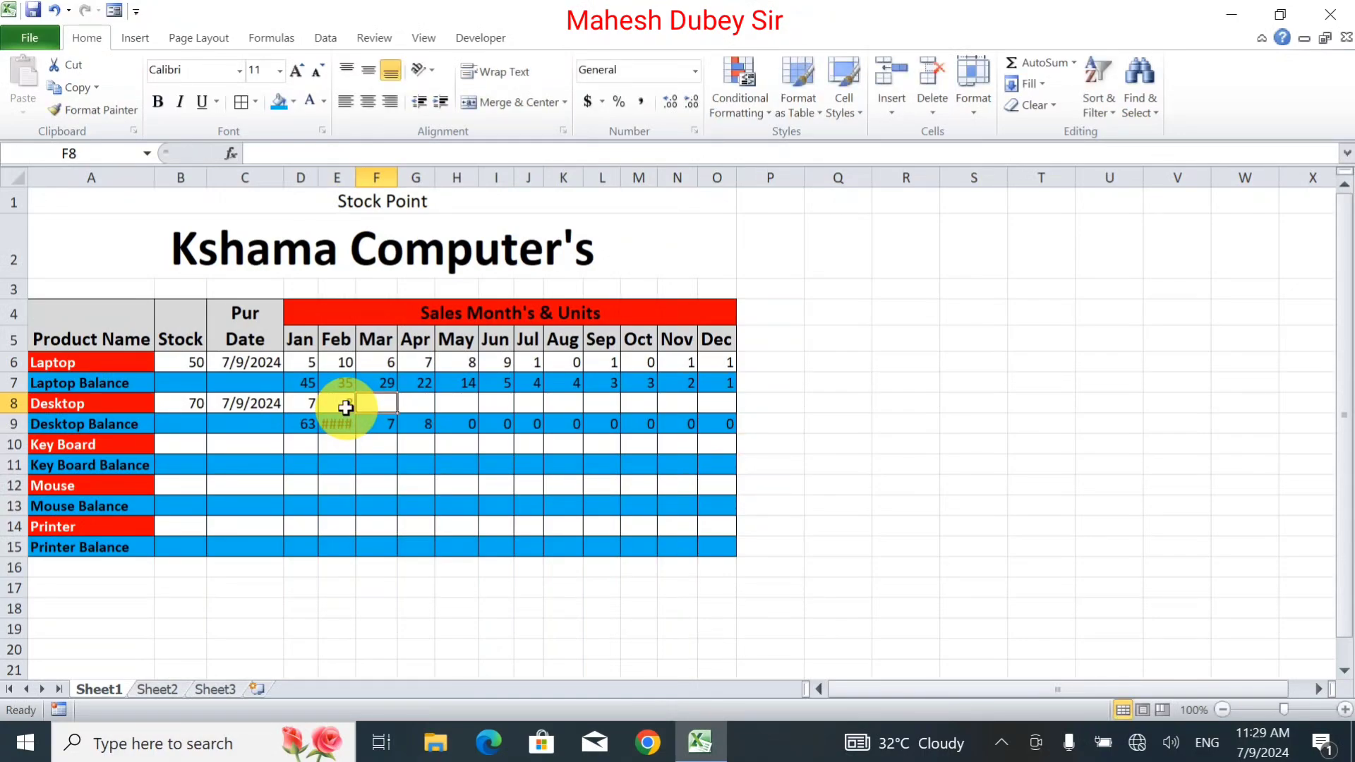
Replace the Feb Desktop Balance formula in E9 with =D9-E8.
{"action": "left_click", "coordinate": [343, 424]}
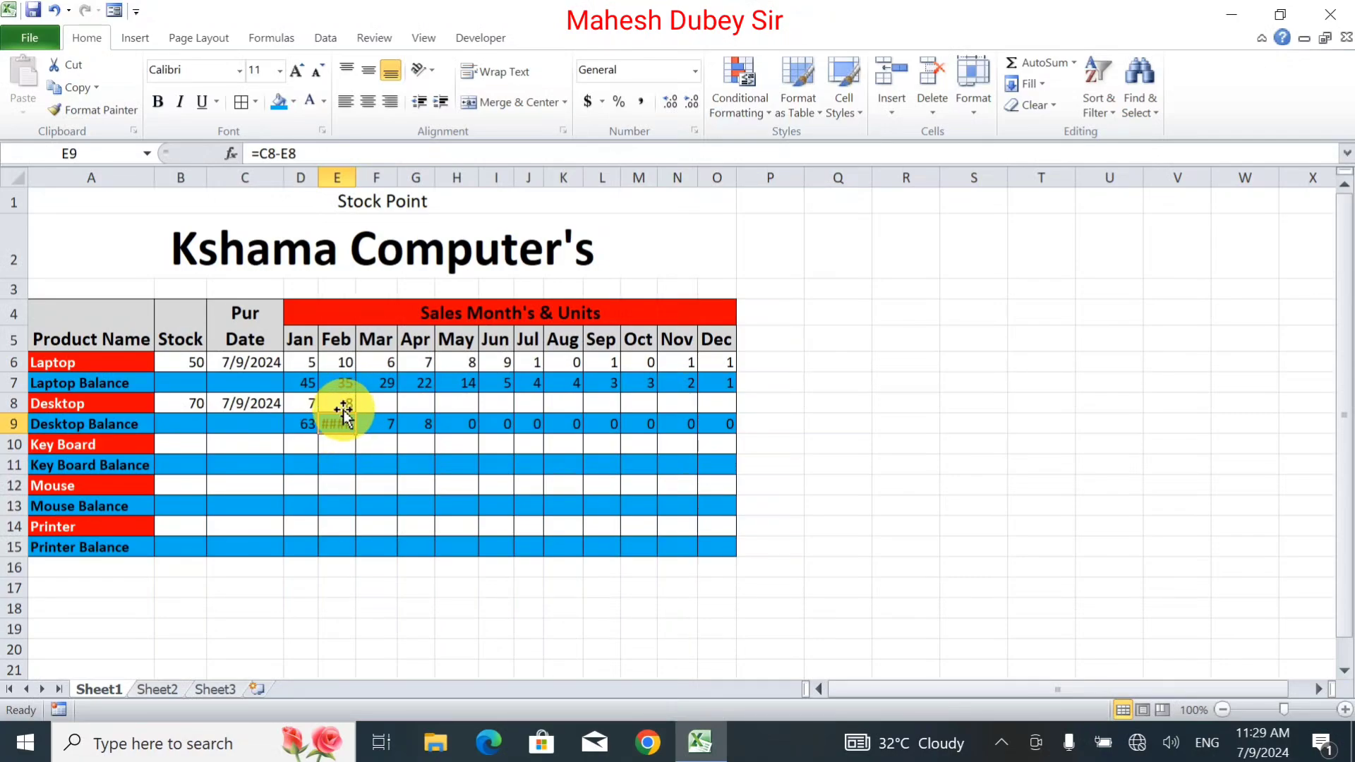
{"action": "key", "text": "Delete"}
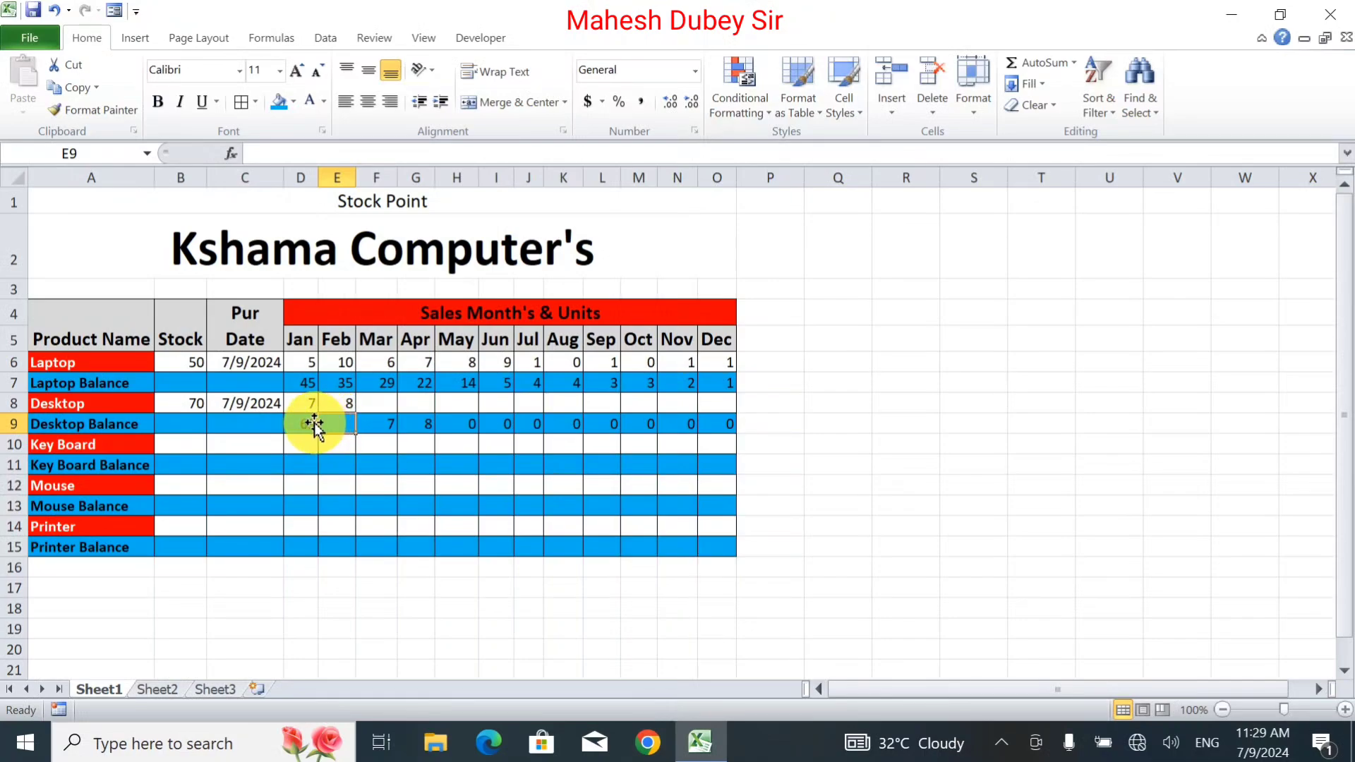
{"action": "type", "text": "="}
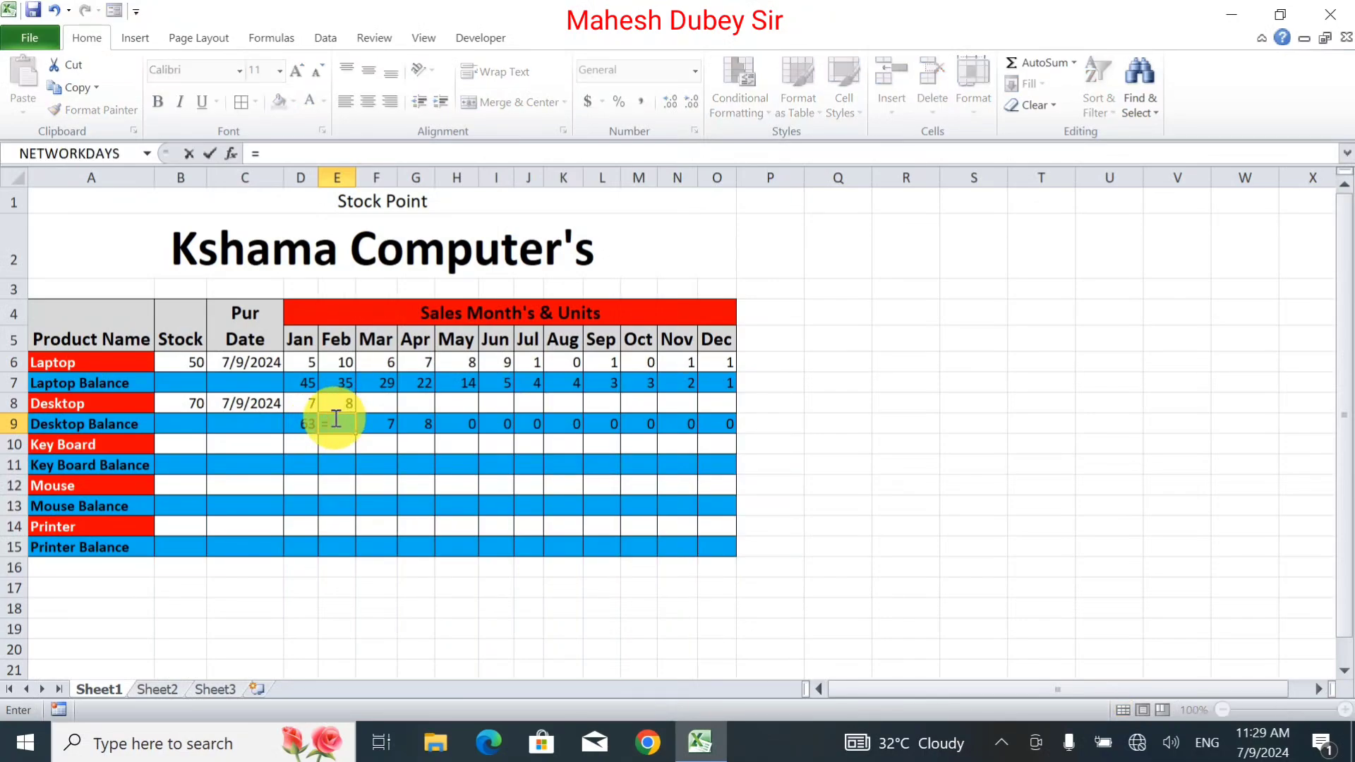
{"action": "left_click", "coordinate": [308, 422]}
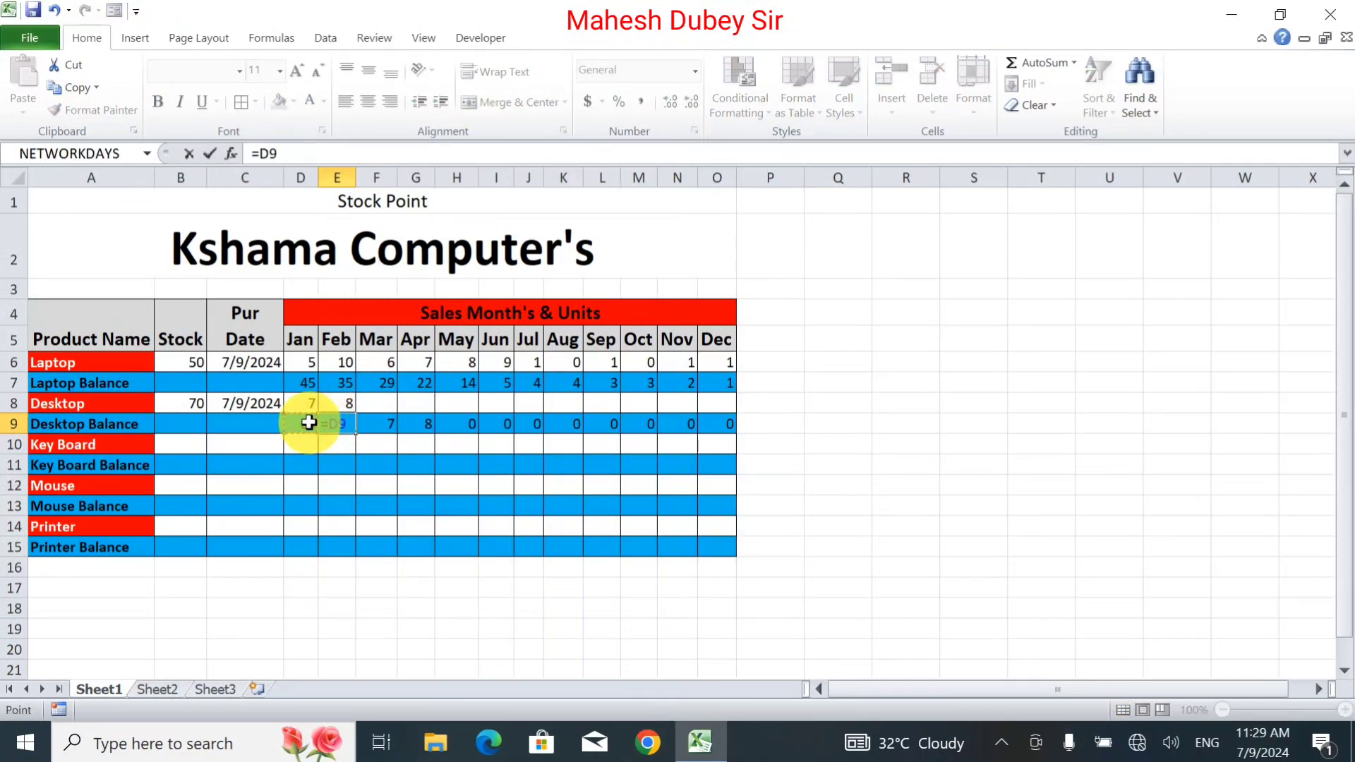
{"action": "type", "text": "-"}
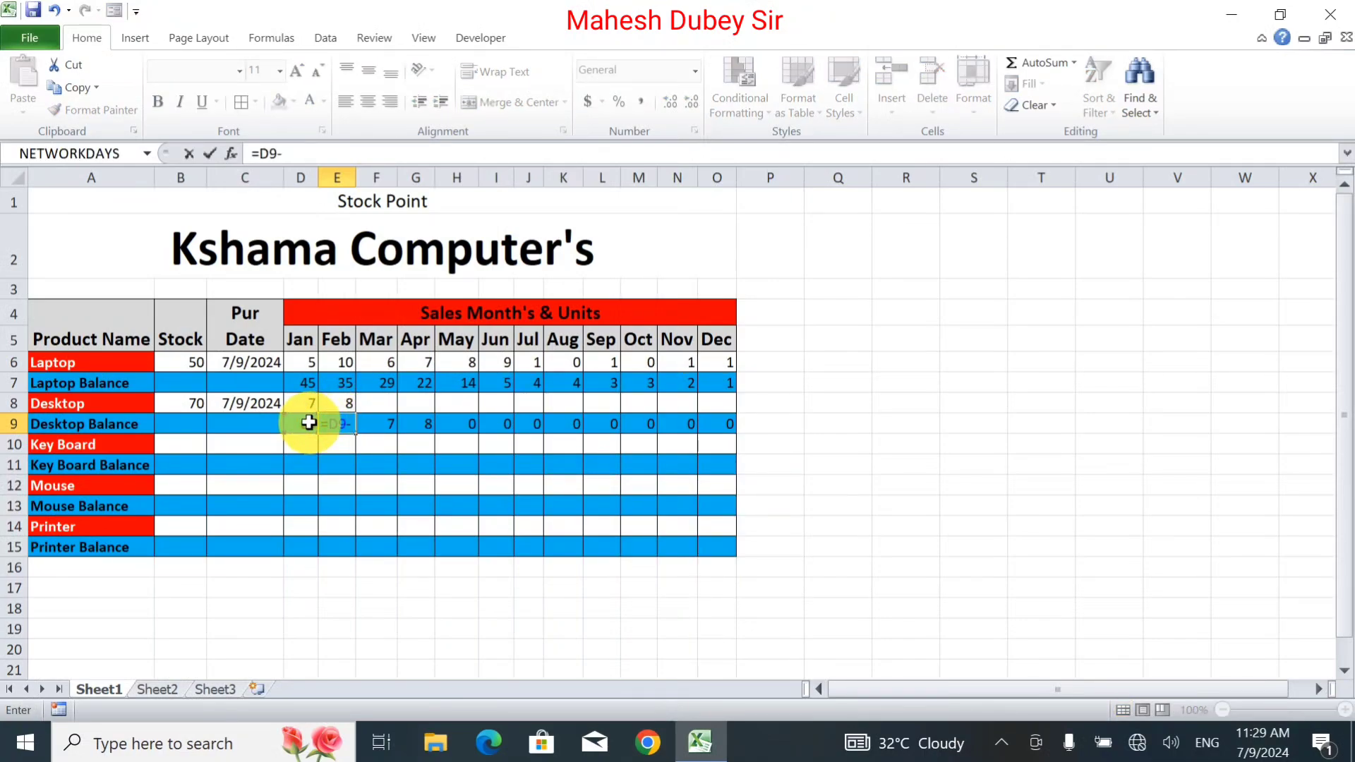
{"action": "left_click", "coordinate": [345, 402]}
{"action": "key", "text": "Return"}
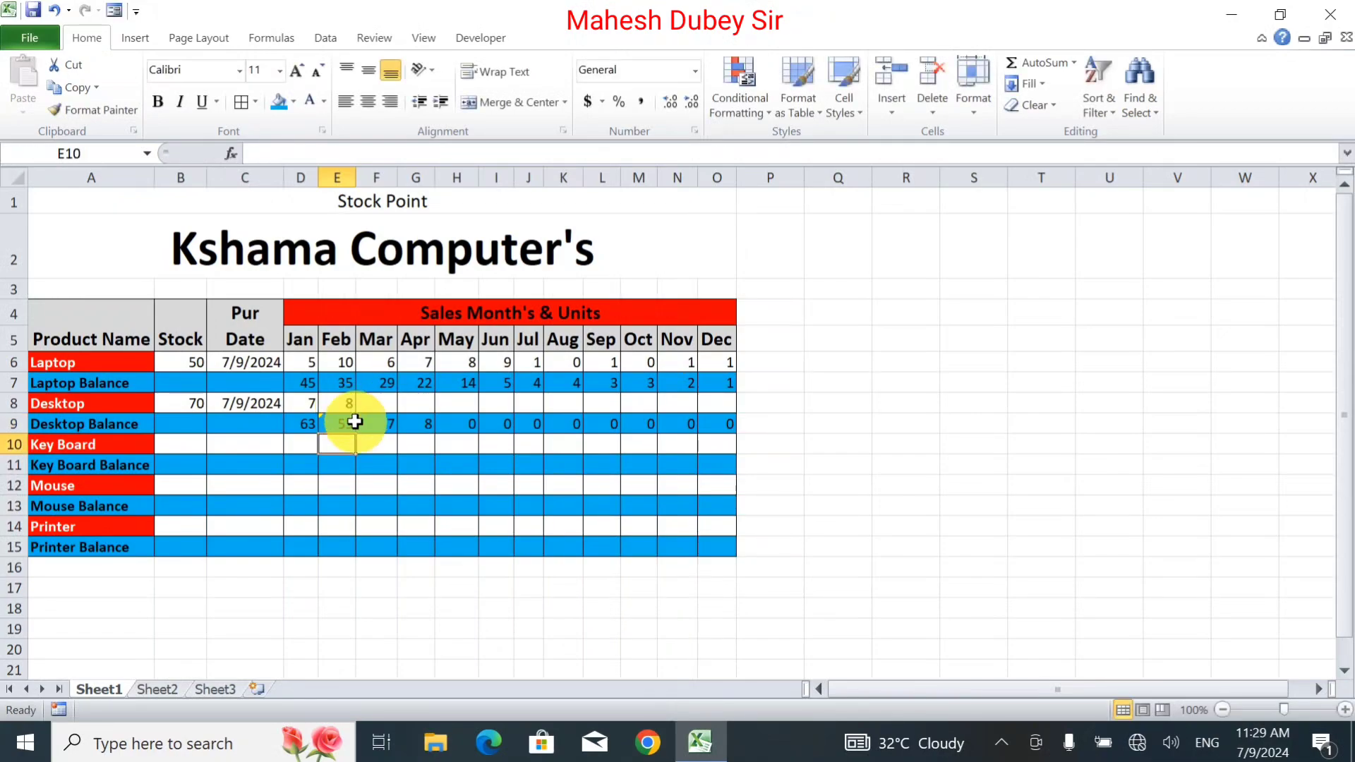
Clear the Feb Desktop Balance in E9 and re-enter 8 as the Feb Desktop sales in E8.
{"action": "left_click", "coordinate": [348, 427]}
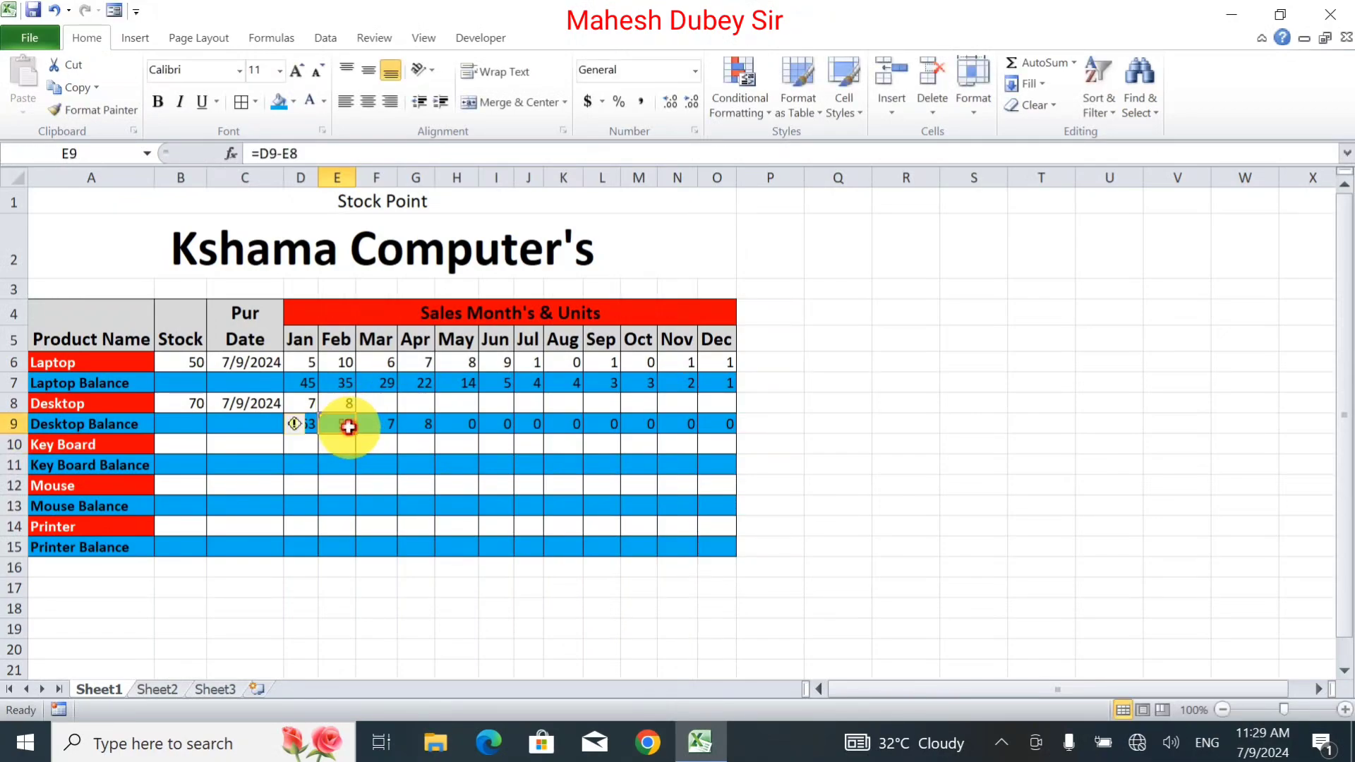
{"action": "key", "text": "Delete"}
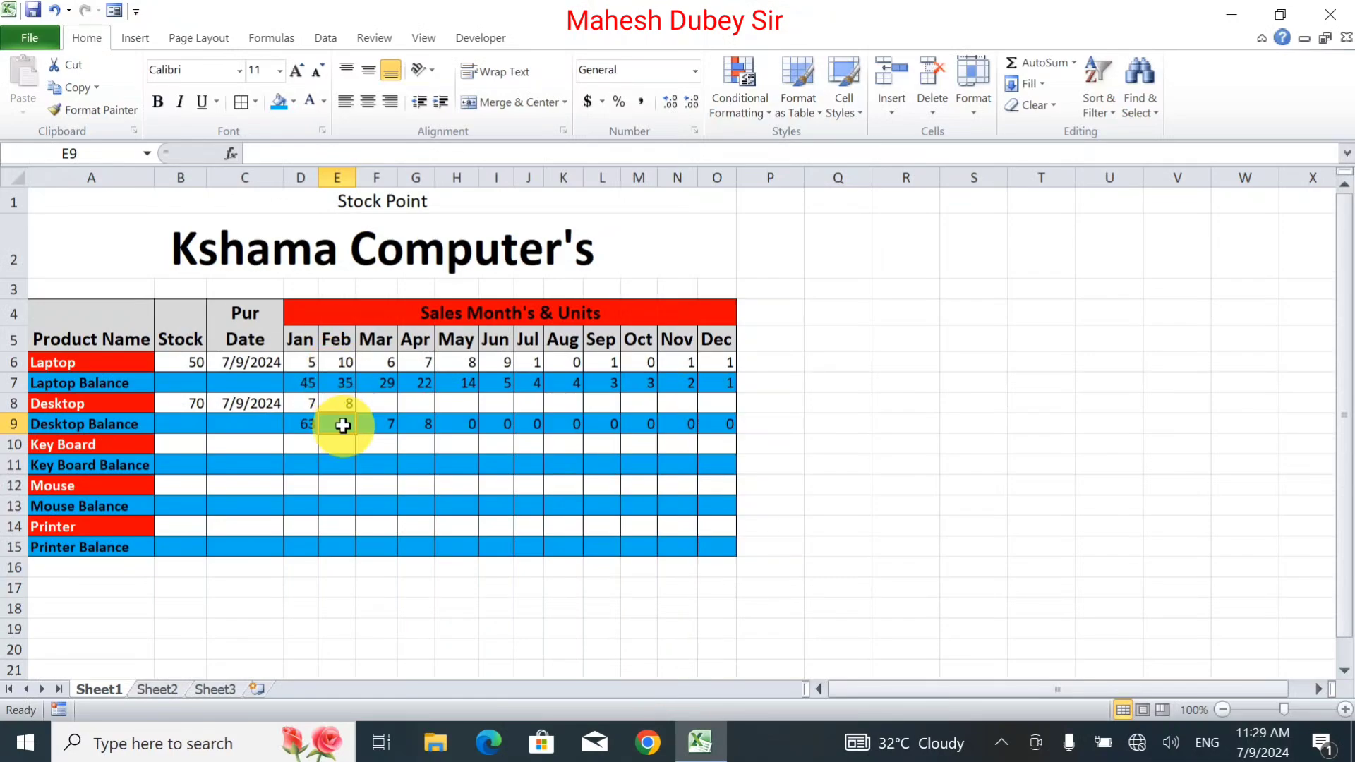
{"action": "left_click", "coordinate": [344, 407]}
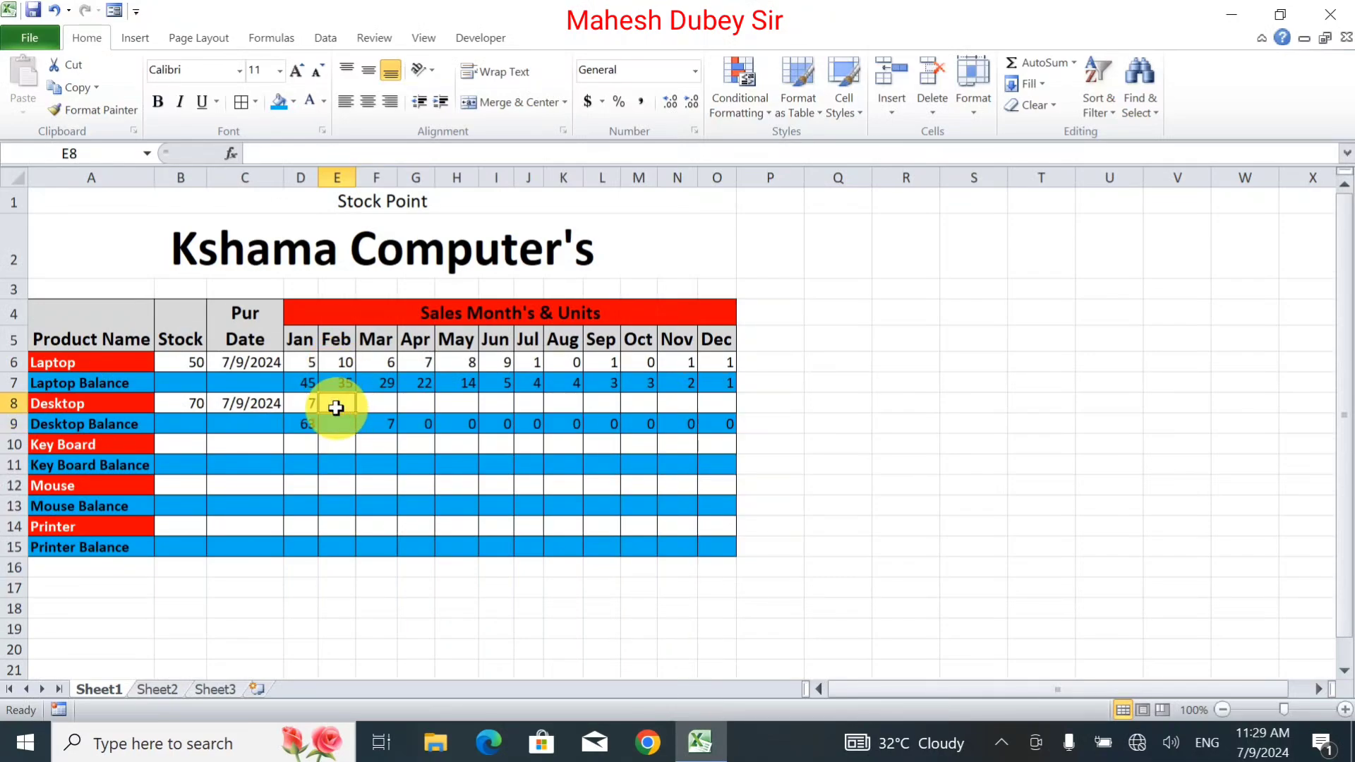
{"action": "type", "text": "8"}
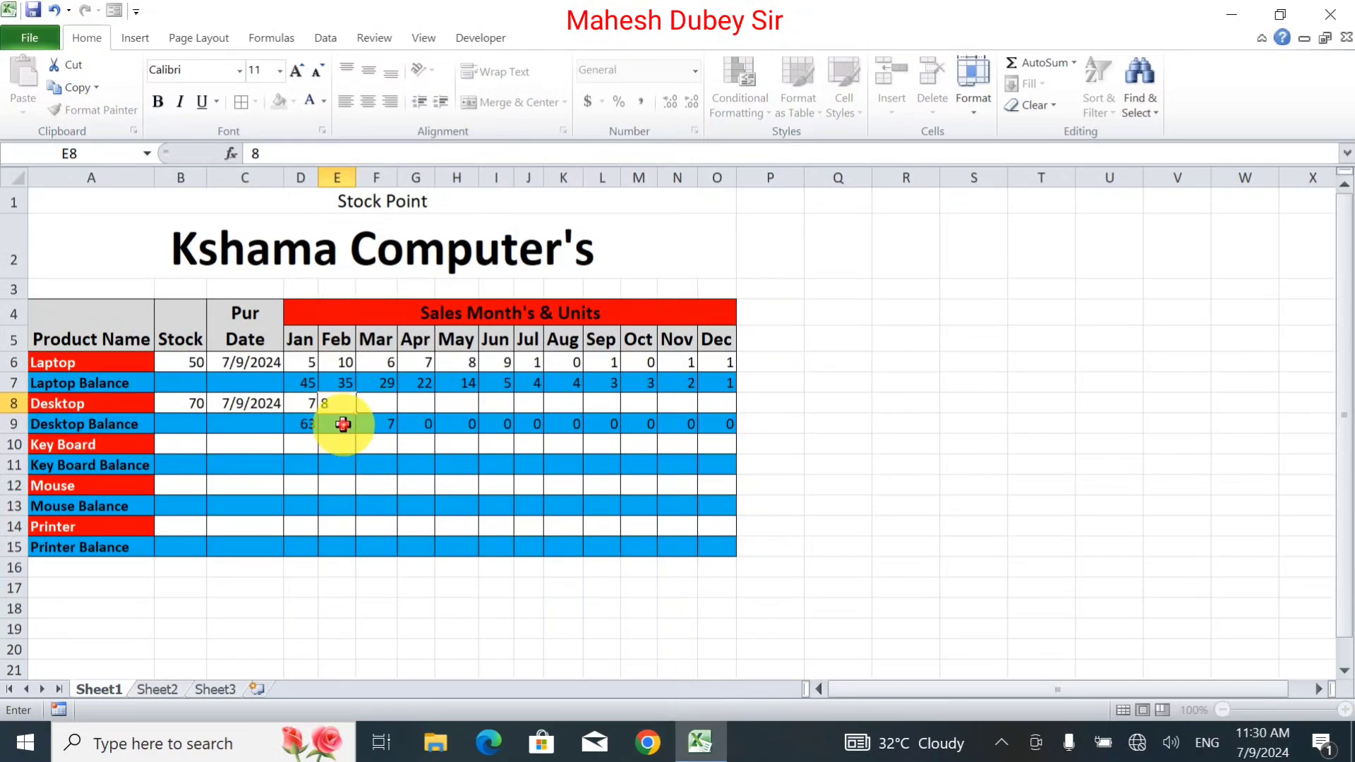
Calculate the Feb Desktop Balance in E9 with =D9-E8 and copy the formula across through Dec in O9.
{"action": "left_click", "coordinate": [343, 424]}
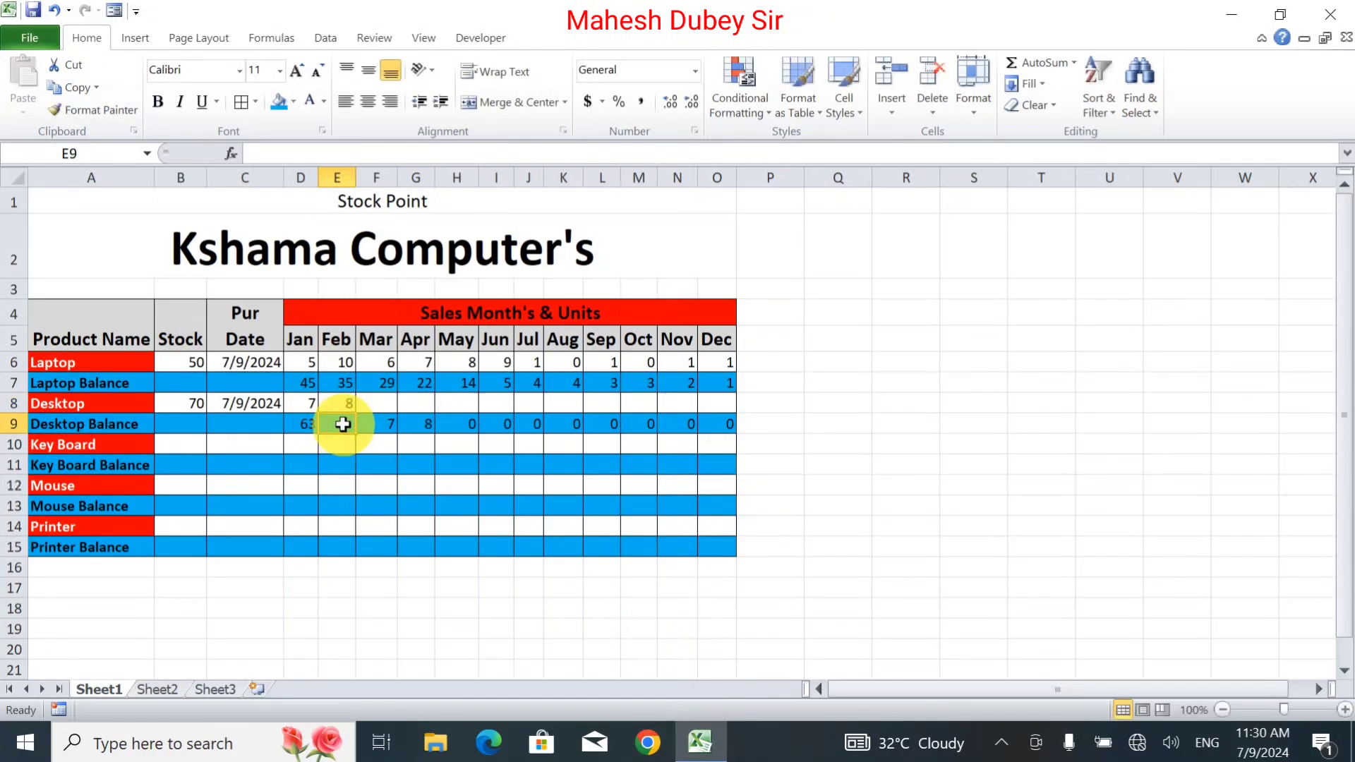
{"action": "type", "text": "="}
{"action": "left_click", "coordinate": [298, 426]}
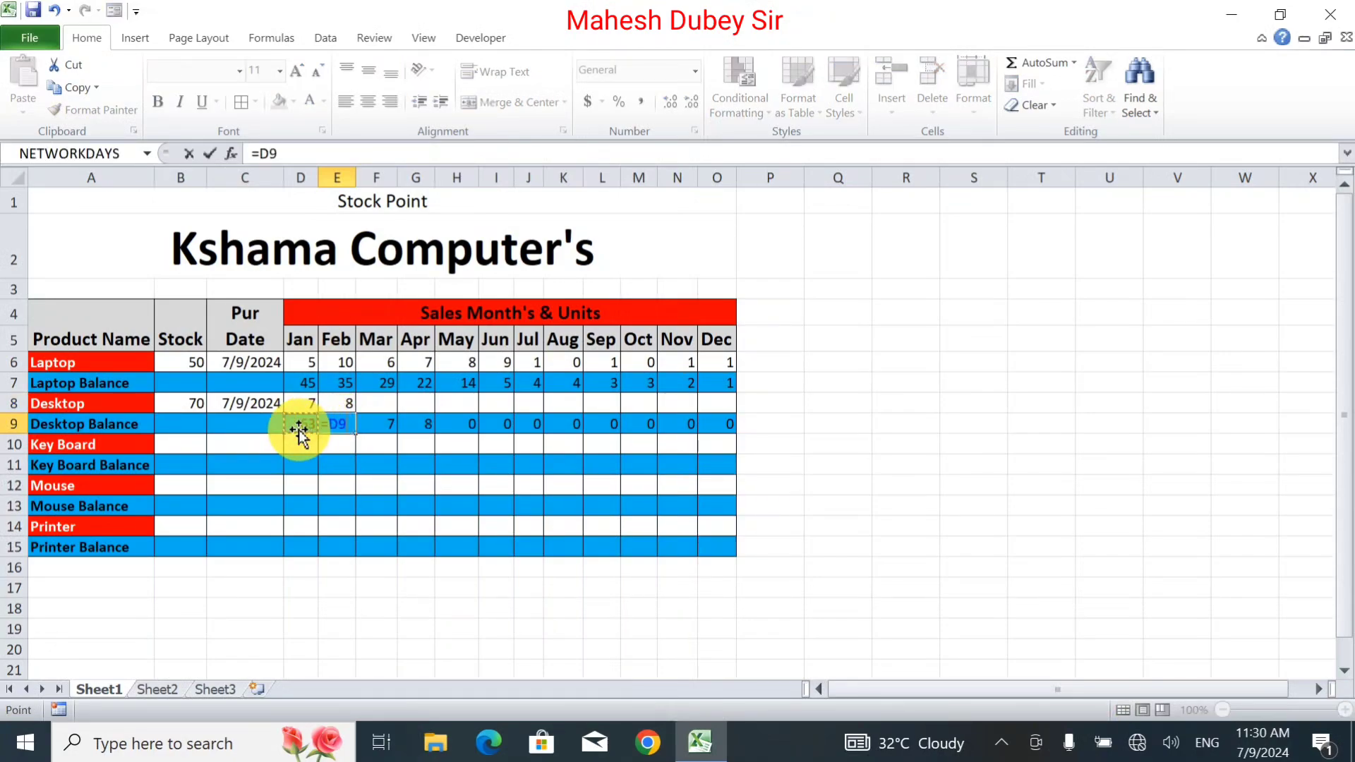
{"action": "type", "text": "-"}
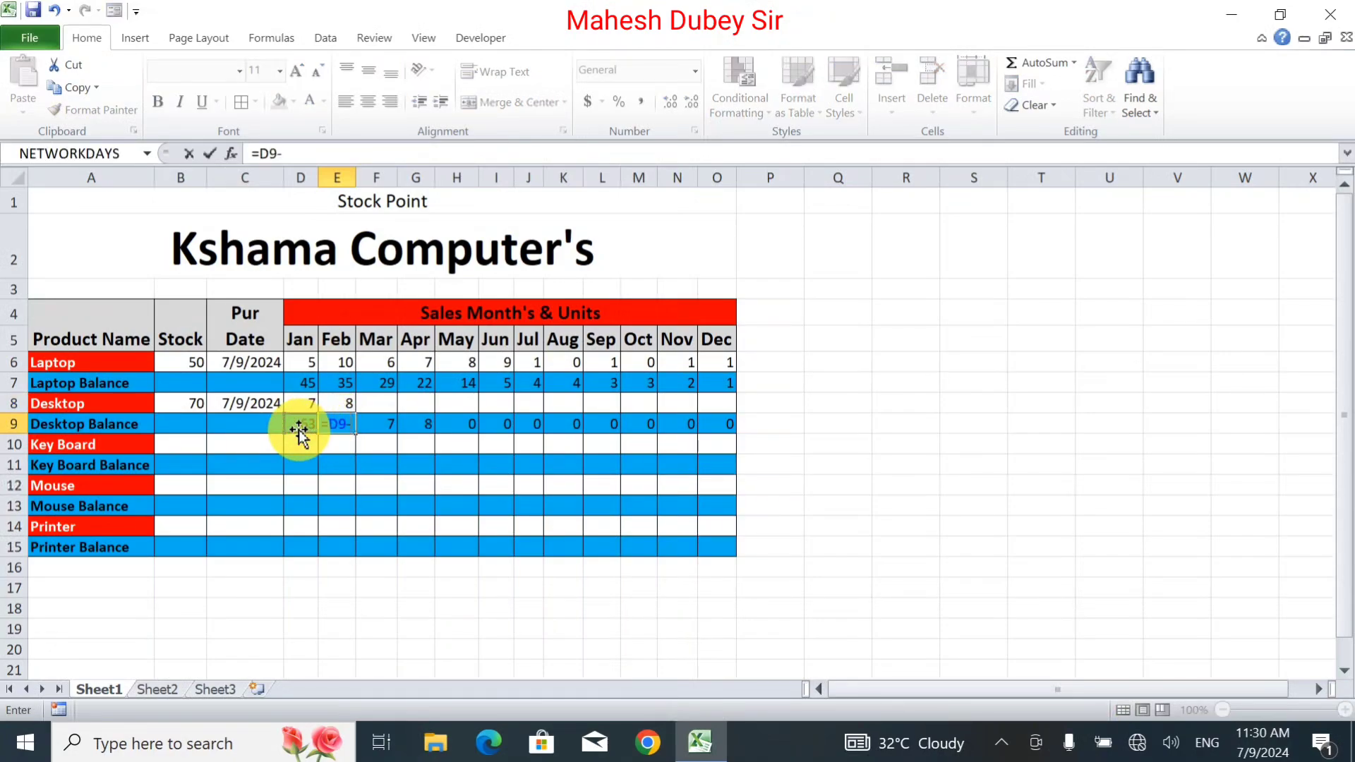
{"action": "left_click", "coordinate": [348, 398]}
{"action": "key", "text": "Return"}
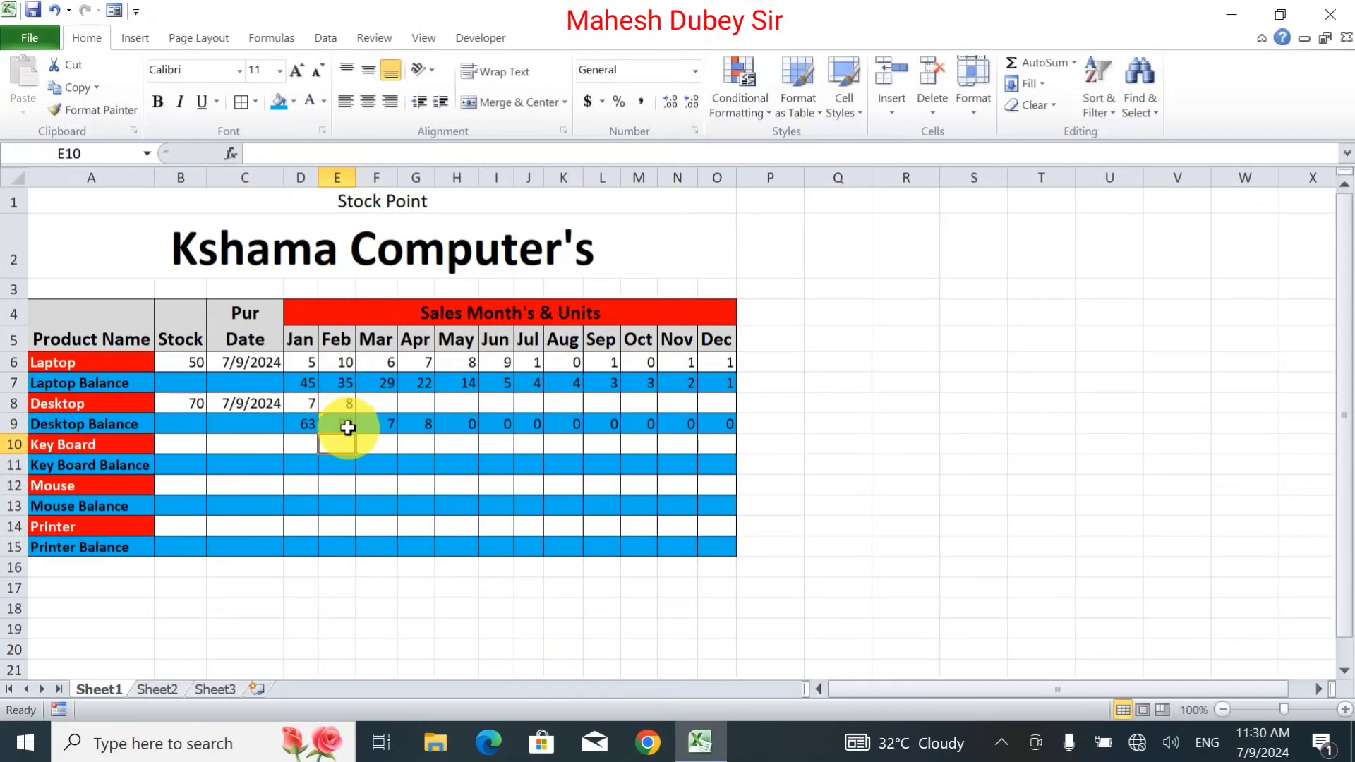
{"action": "left_click", "coordinate": [348, 425]}
{"action": "left_click_drag", "start_coordinate": [353, 431], "coordinate": [726, 443]}
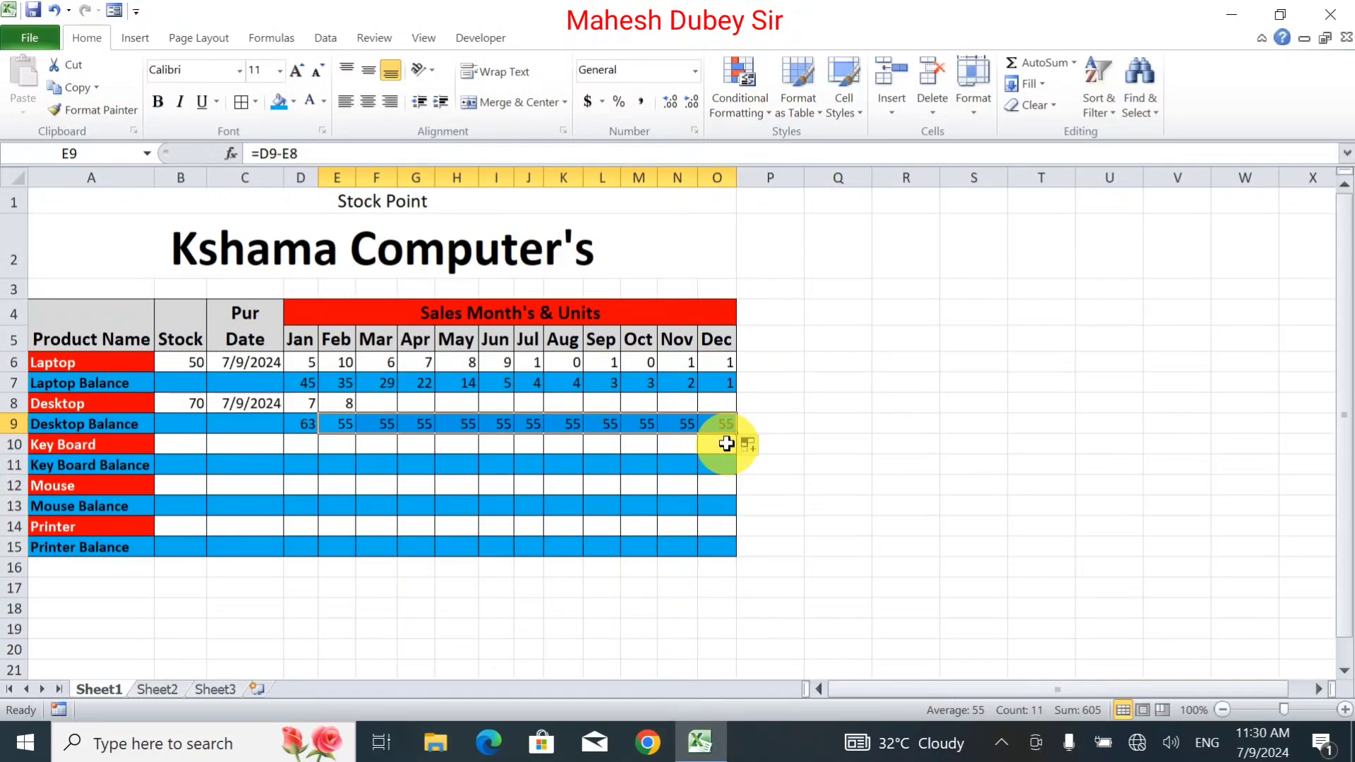
Enter the Desktop sales as 7 for Mar in F8 and 9 for Apr in G8.
{"action": "left_click", "coordinate": [377, 402]}
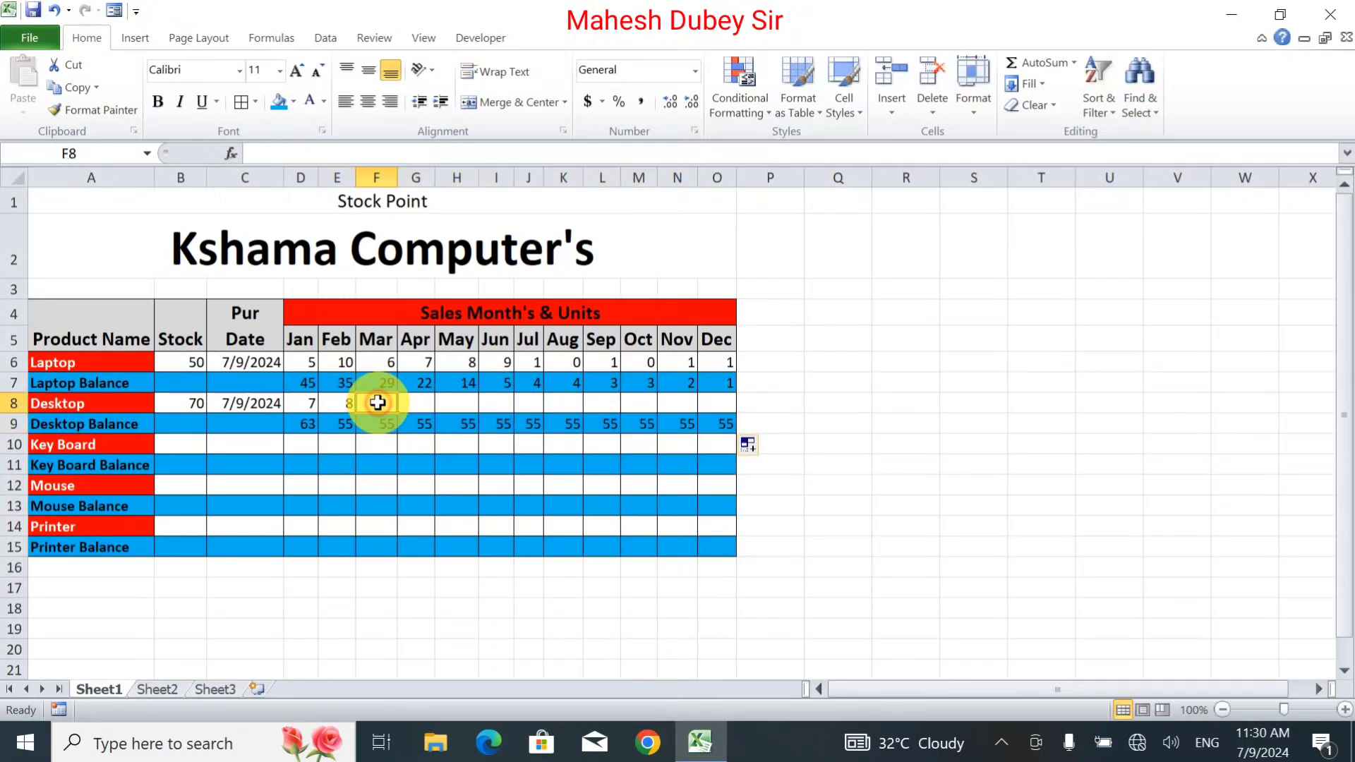
{"action": "type", "text": "7"}
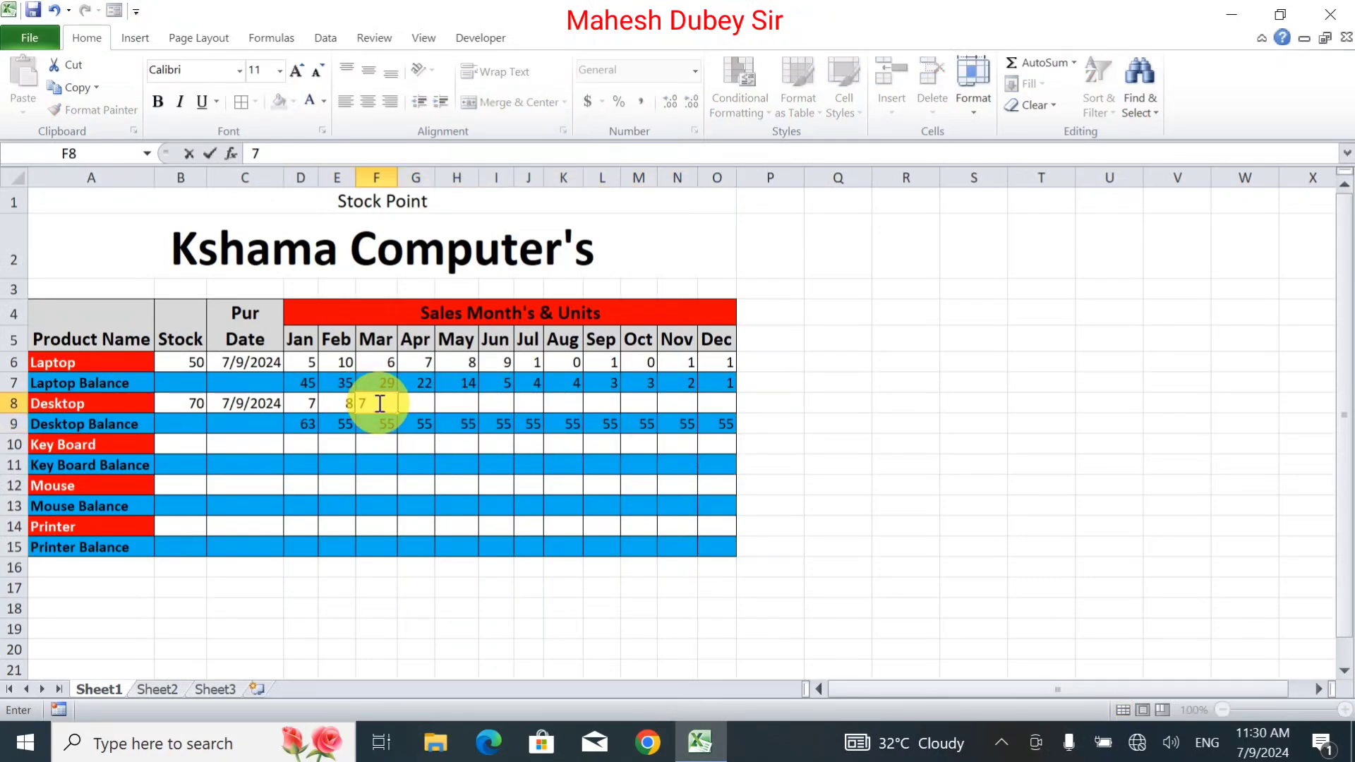
{"action": "key", "text": "Tab"}
{"action": "type", "text": "9"}
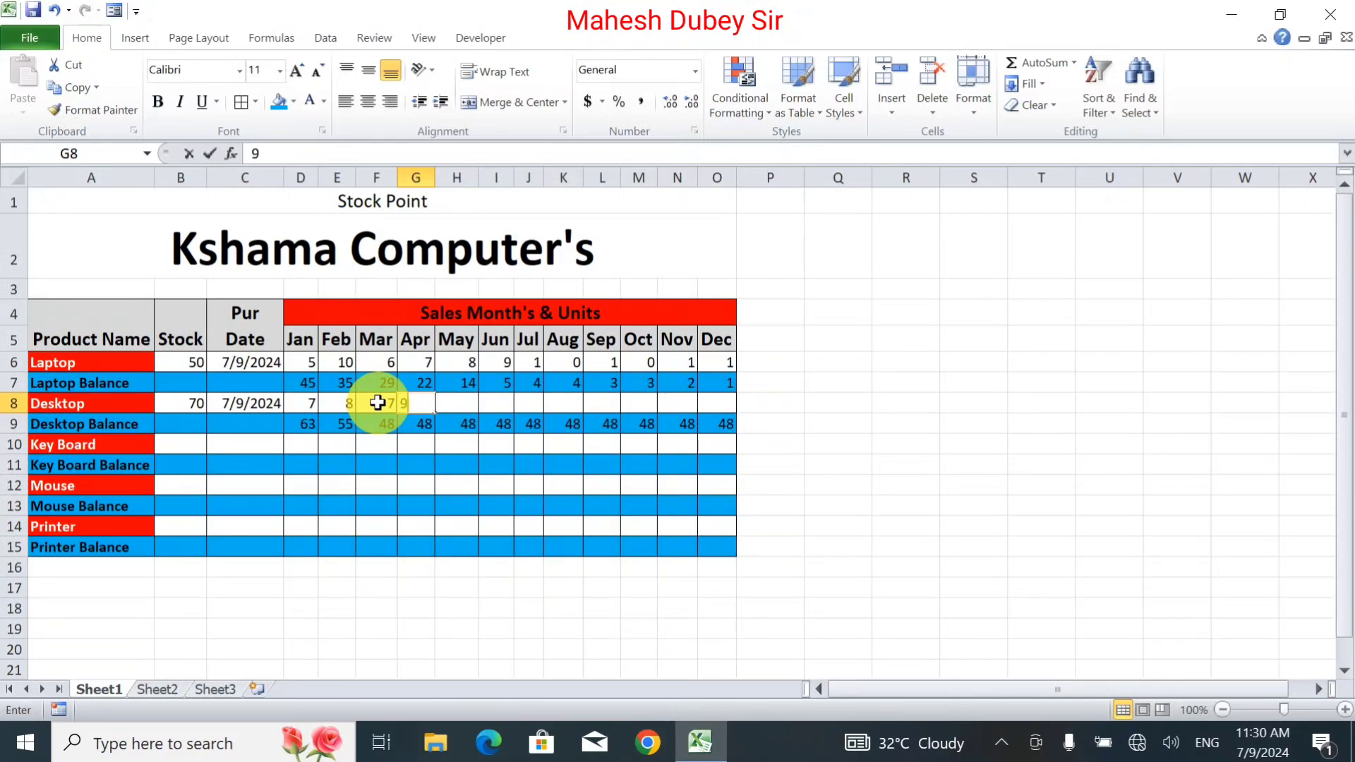
{"action": "key", "text": "Tab"}
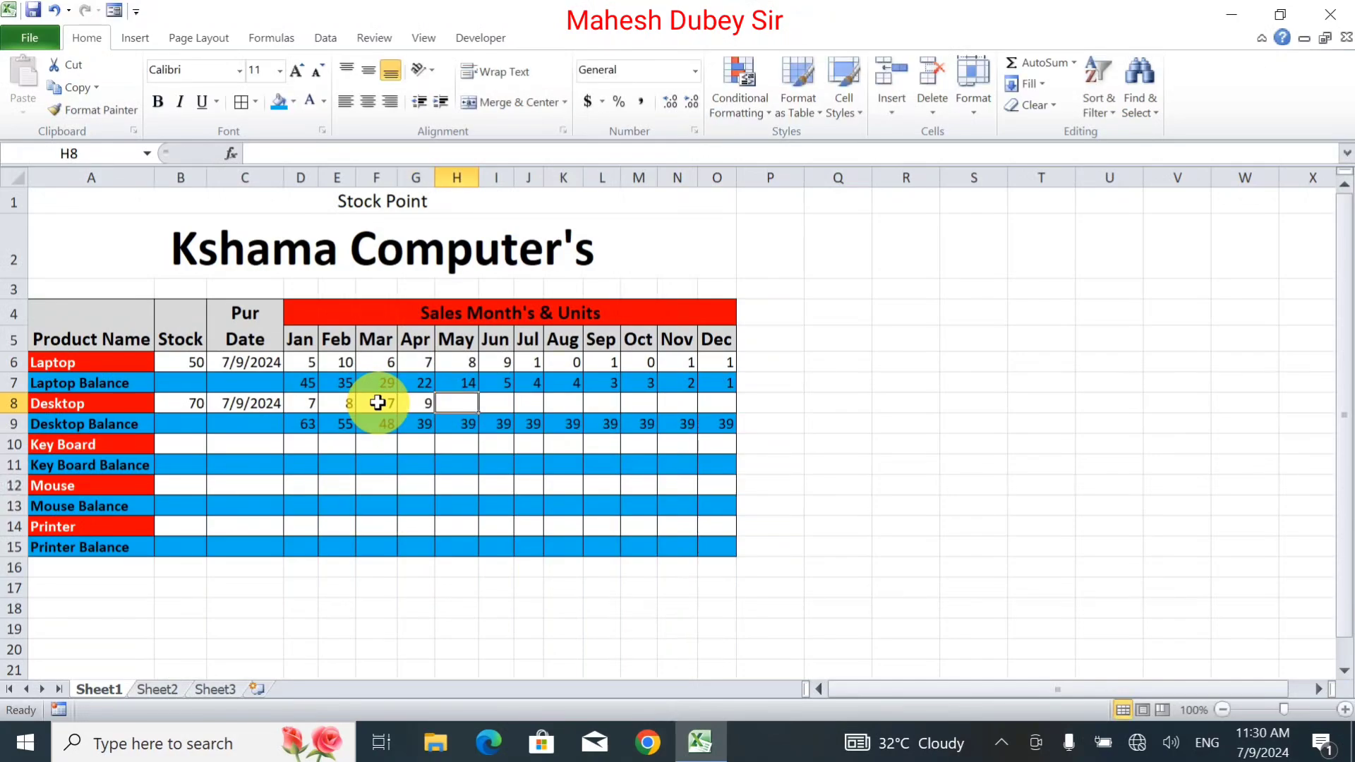
Enter the stock quantities 100 for Key Board in B10, 150 for Mouse in B12 and 15 for Printer in B14.
{"action": "left_click", "coordinate": [186, 441]}
{"action": "type", "text": "100"}
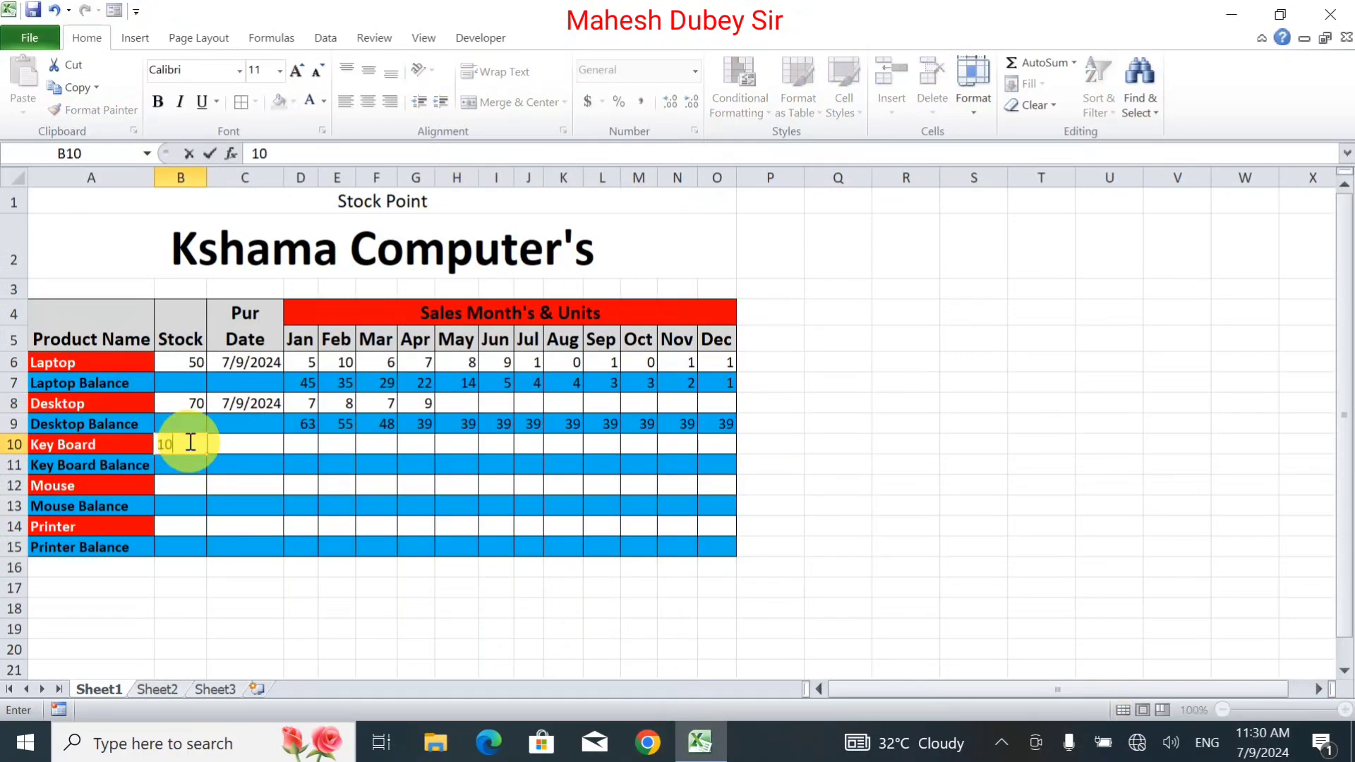
{"action": "key", "text": "Return"}
{"action": "key", "text": "Return"}
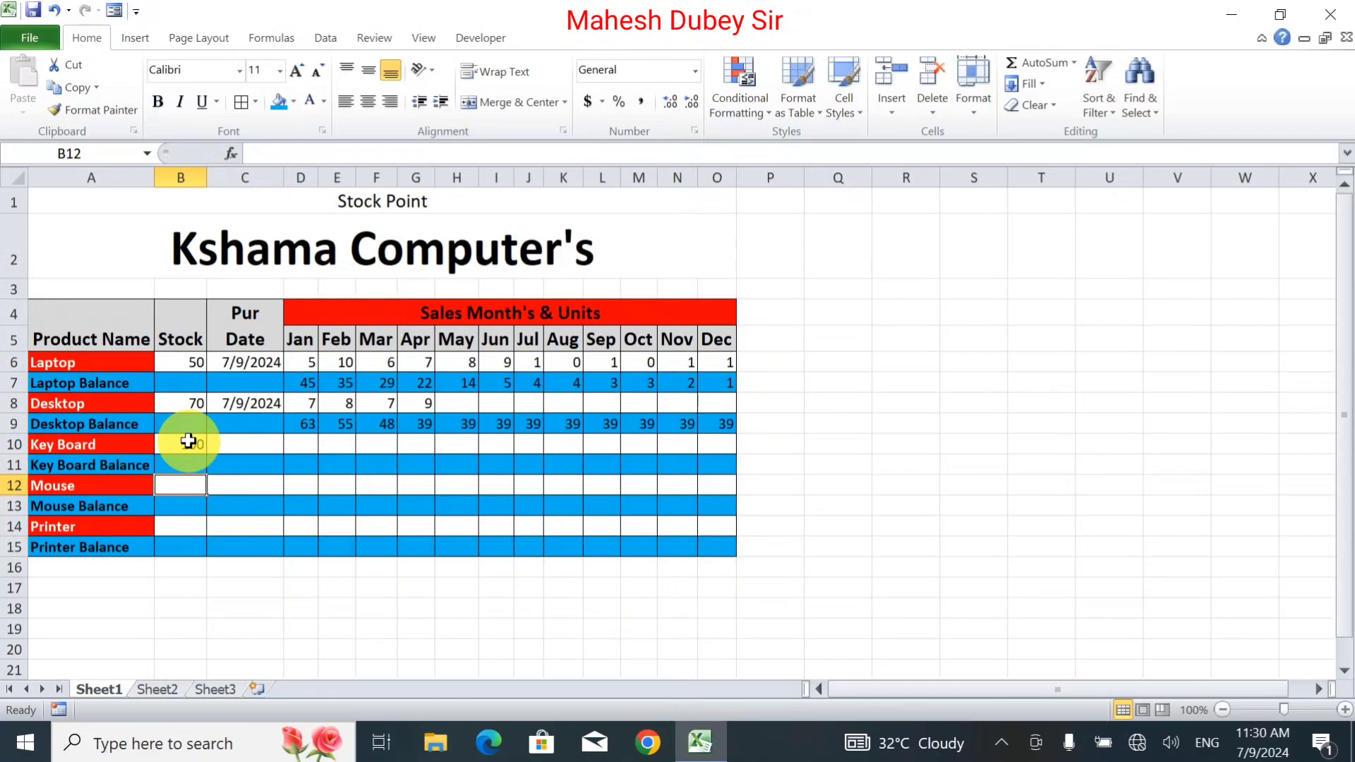
{"action": "type", "text": "5"}
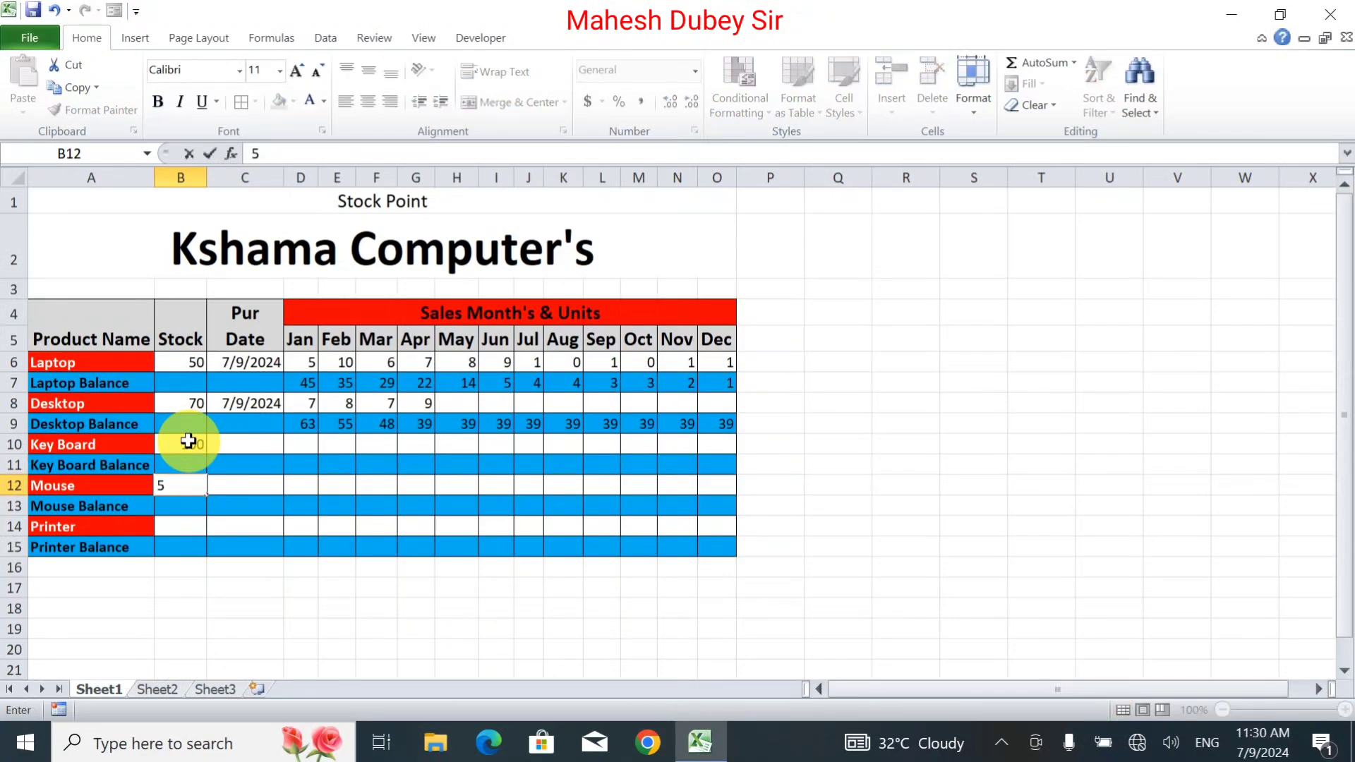
{"action": "key", "text": "BackSpace"}
{"action": "type", "text": "150"}
{"action": "key", "text": "Return"}
{"action": "key", "text": "Return"}
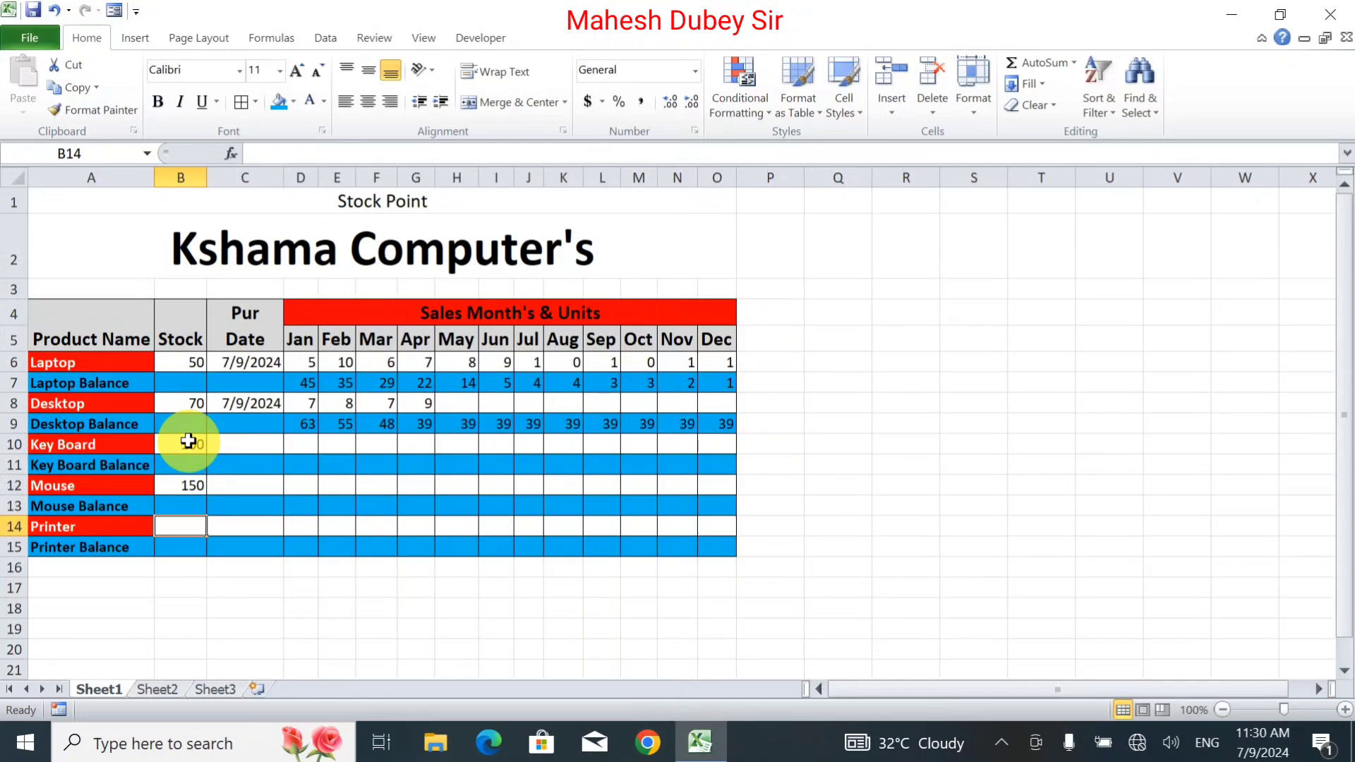
{"action": "type", "text": "15"}
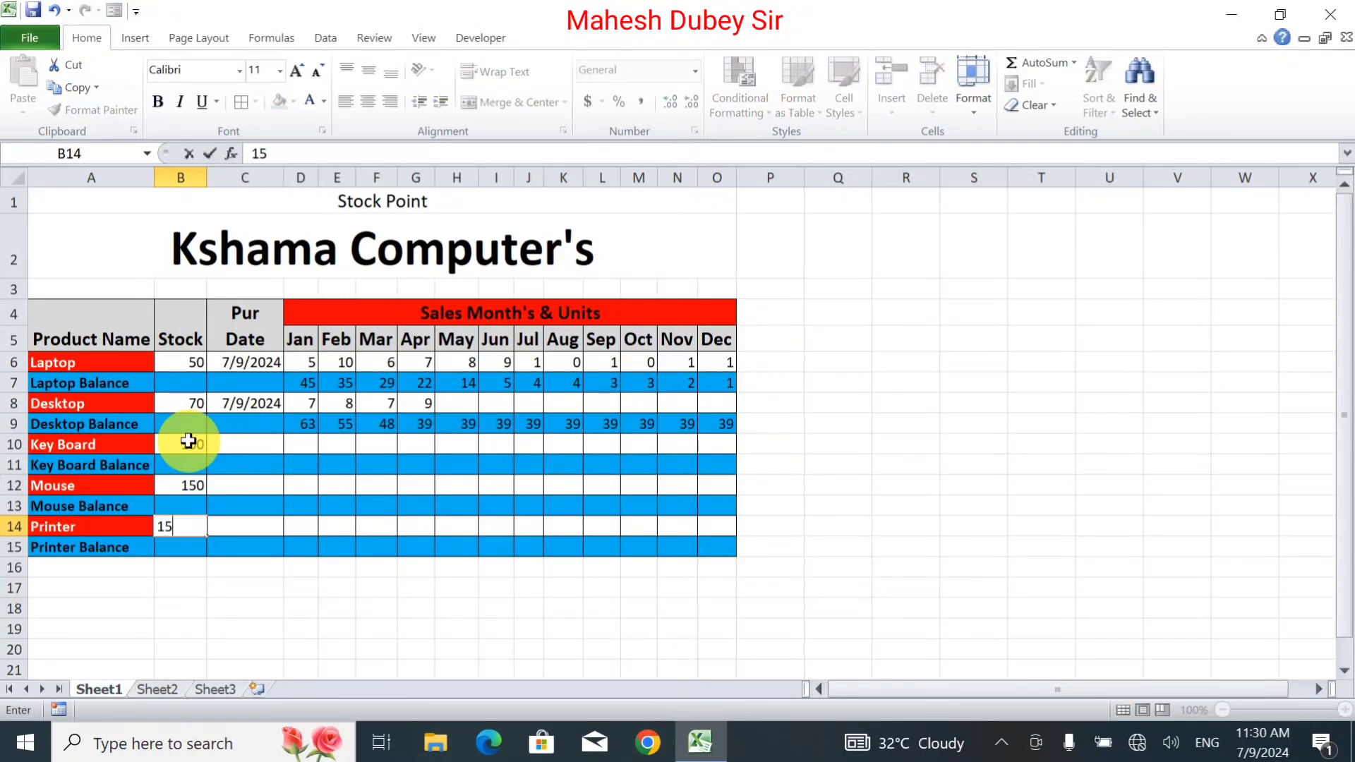
{"action": "key", "text": "Tab"}
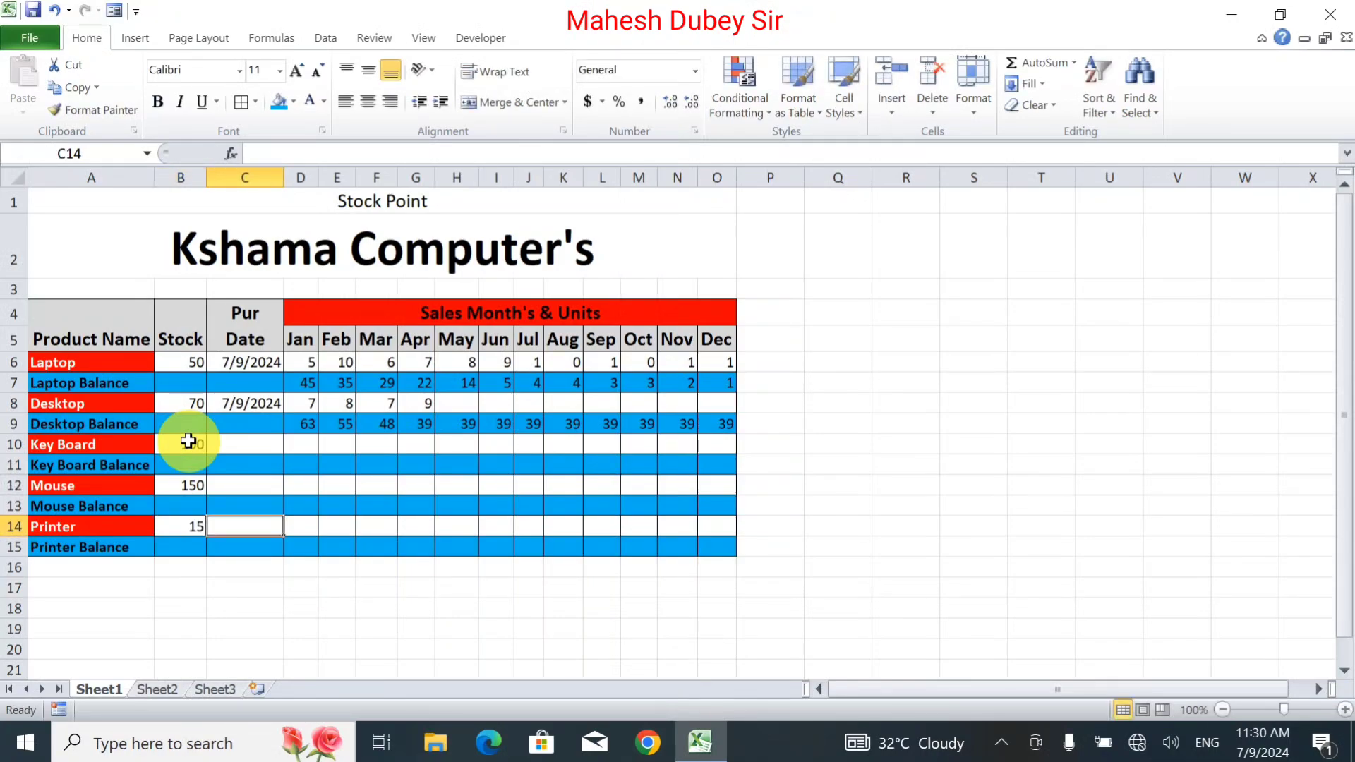
Copy the Desktop purchase date from C8 to the Key Board, Mouse and Printer rows in C10, C12 and C14.
{"action": "left_click", "coordinate": [255, 438]}
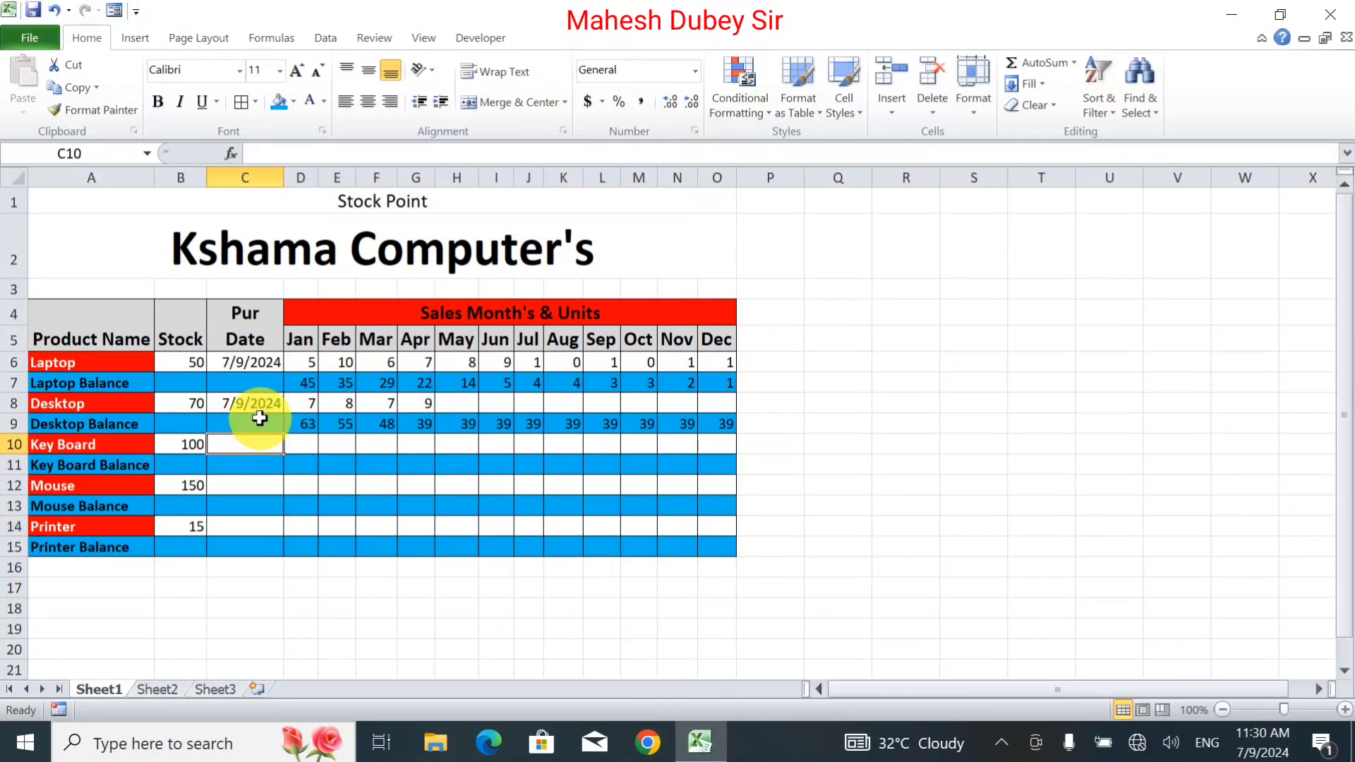
{"action": "left_click", "coordinate": [259, 407]}
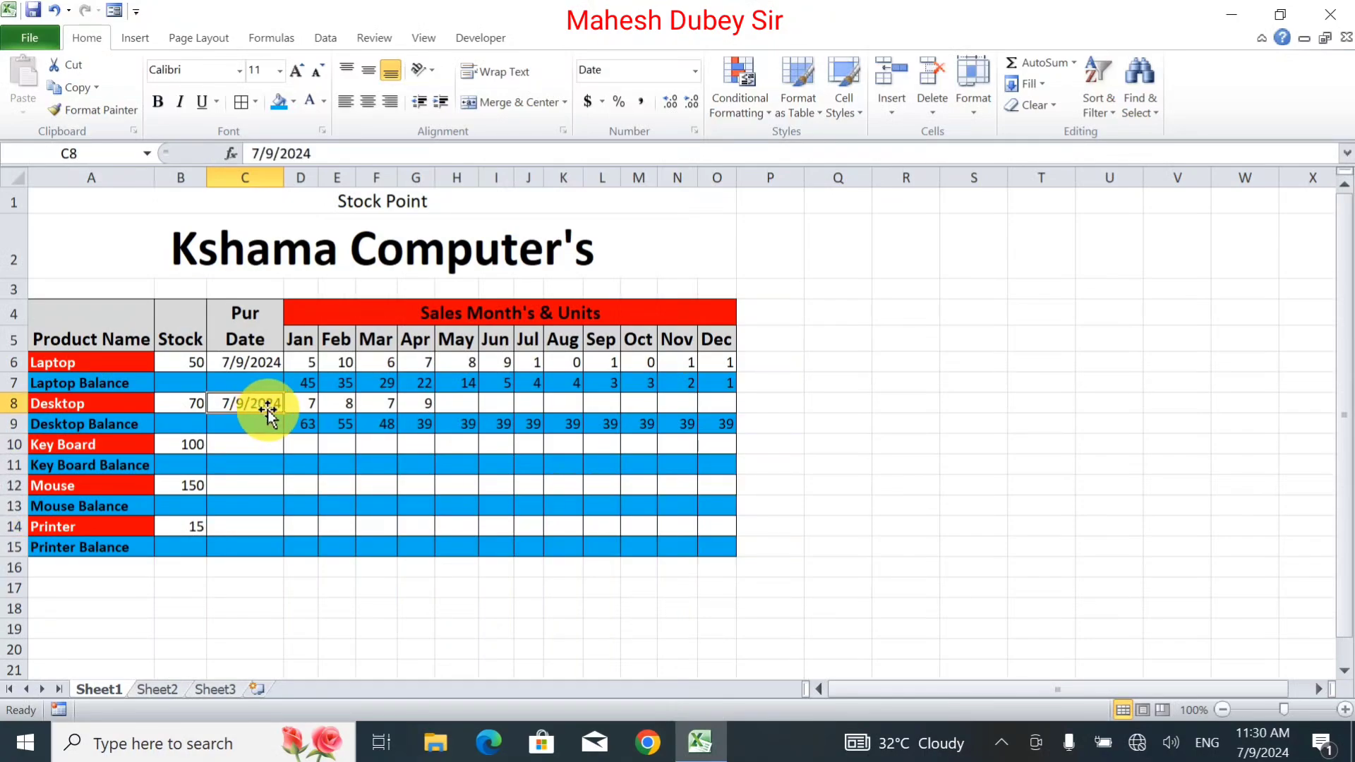
{"action": "key", "text": "ctrl+c"}
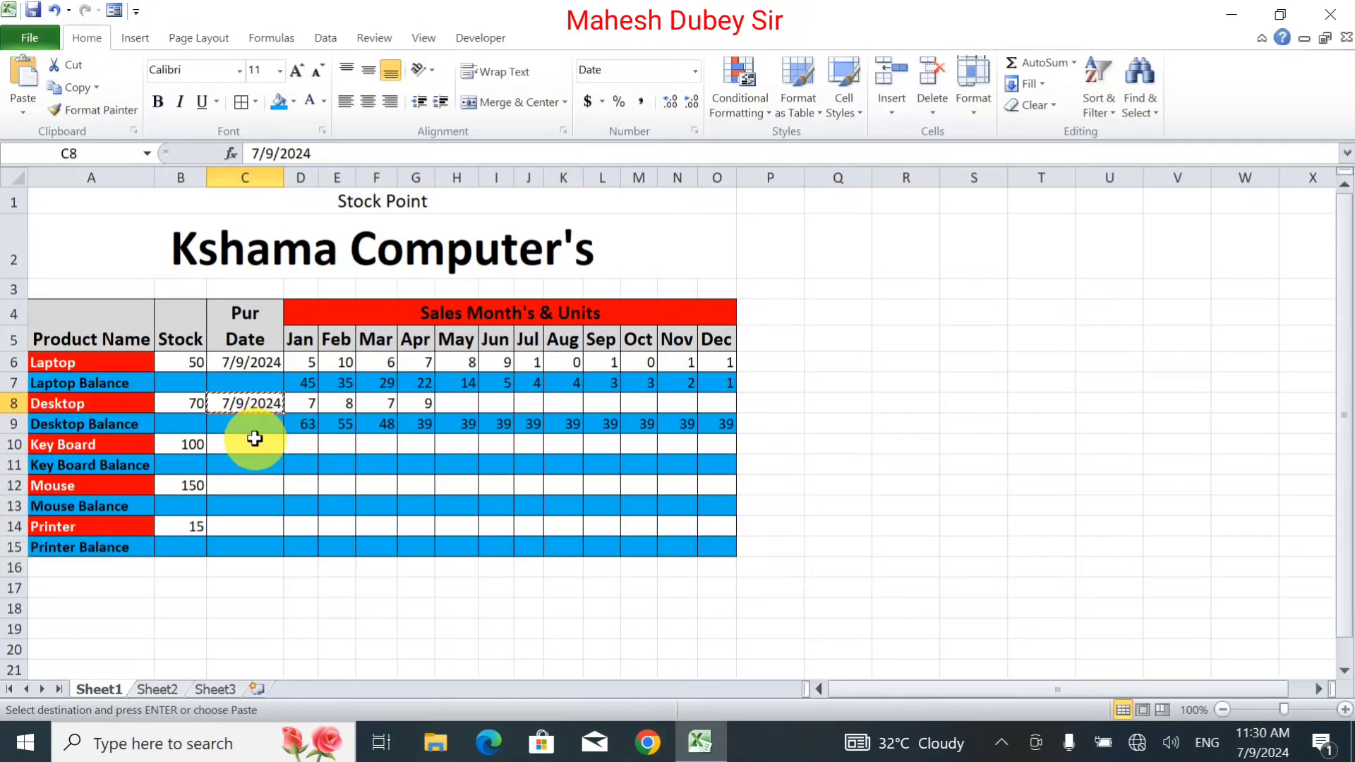
{"action": "left_click", "coordinate": [254, 441]}
{"action": "key", "text": "ctrl+v"}
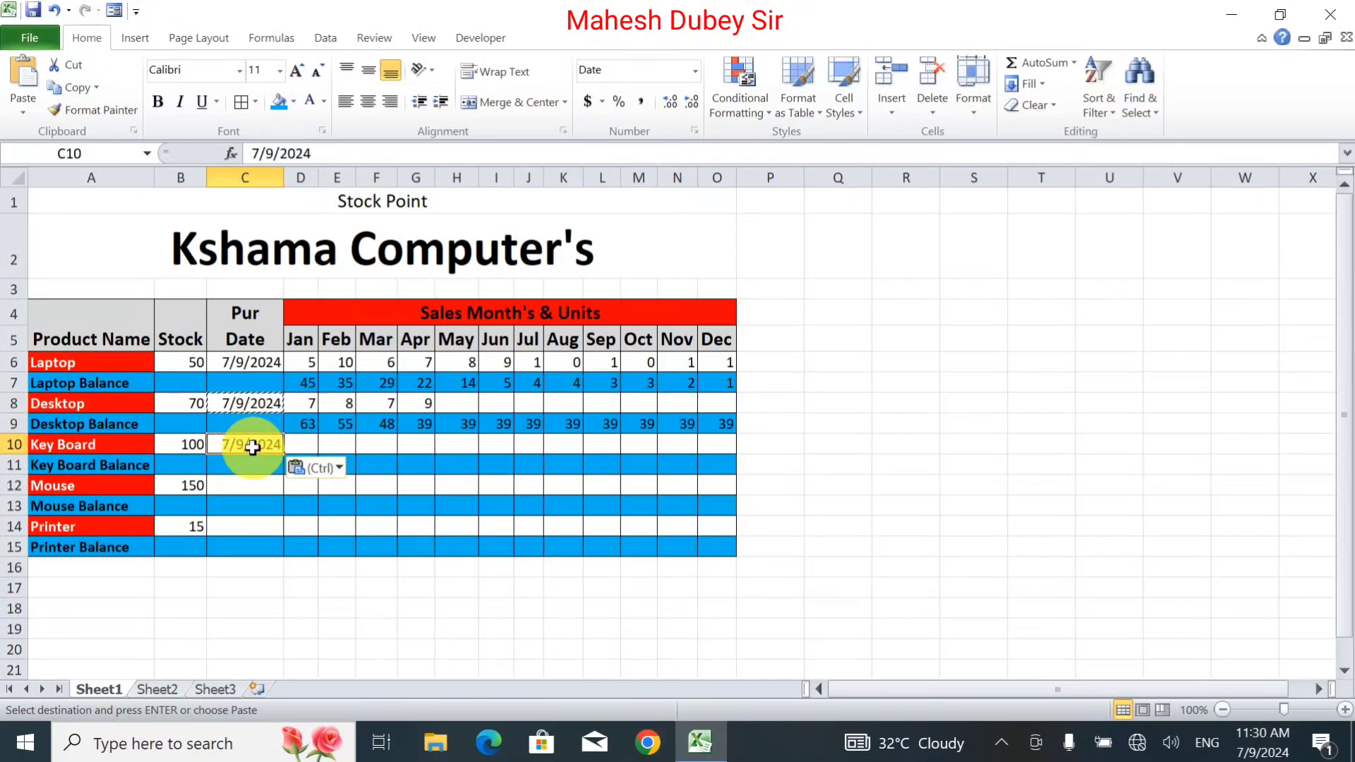
{"action": "left_click", "coordinate": [243, 486]}
{"action": "key", "text": "ctrl+v"}
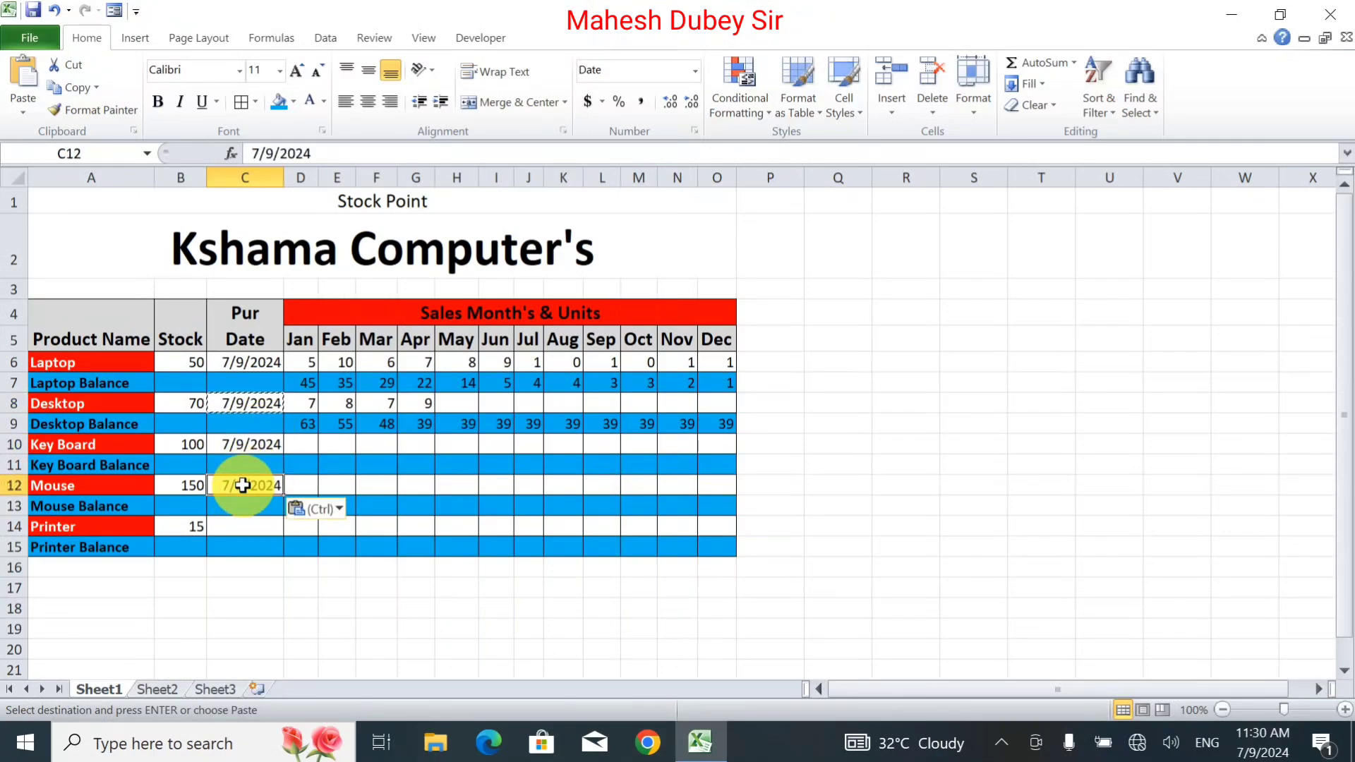
{"action": "left_click", "coordinate": [238, 528]}
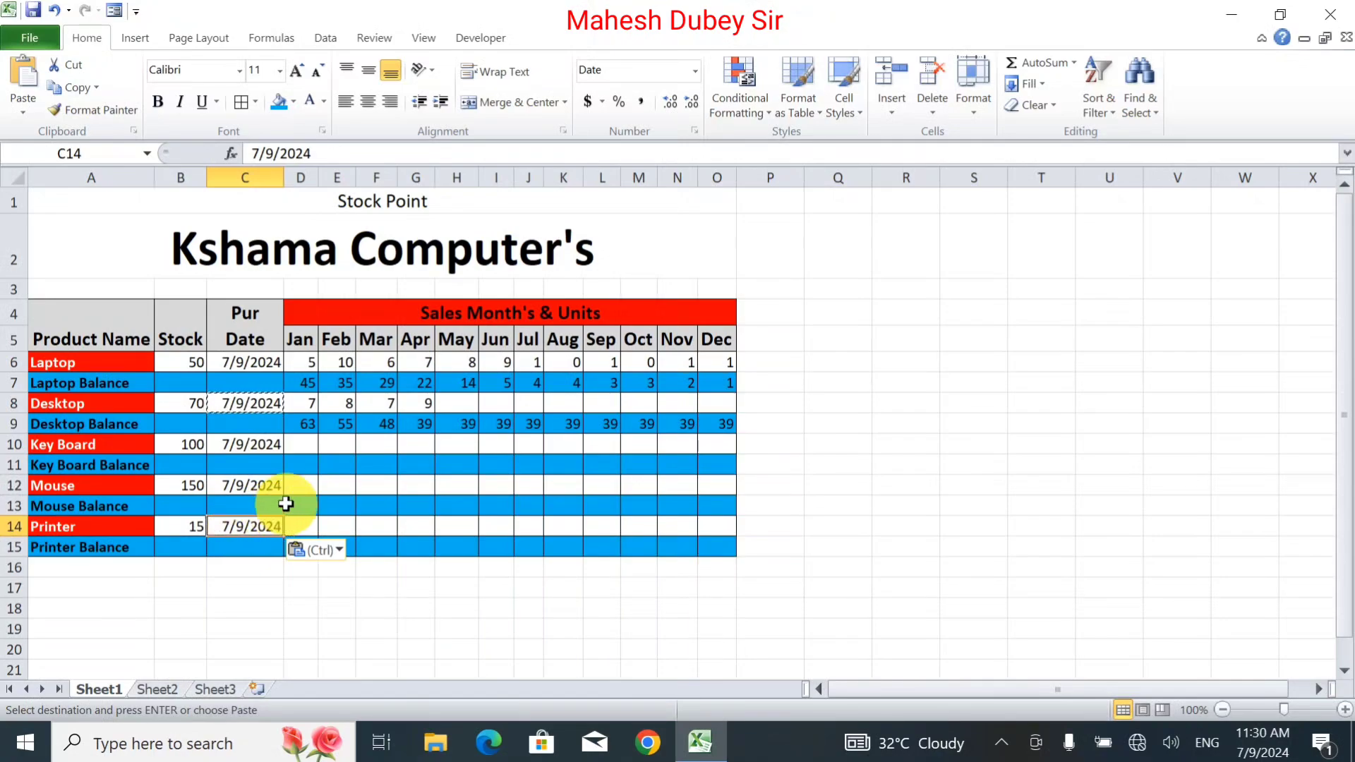
Enter 5 as the Key Board sales for Jan in D10.
{"action": "left_click", "coordinate": [305, 446]}
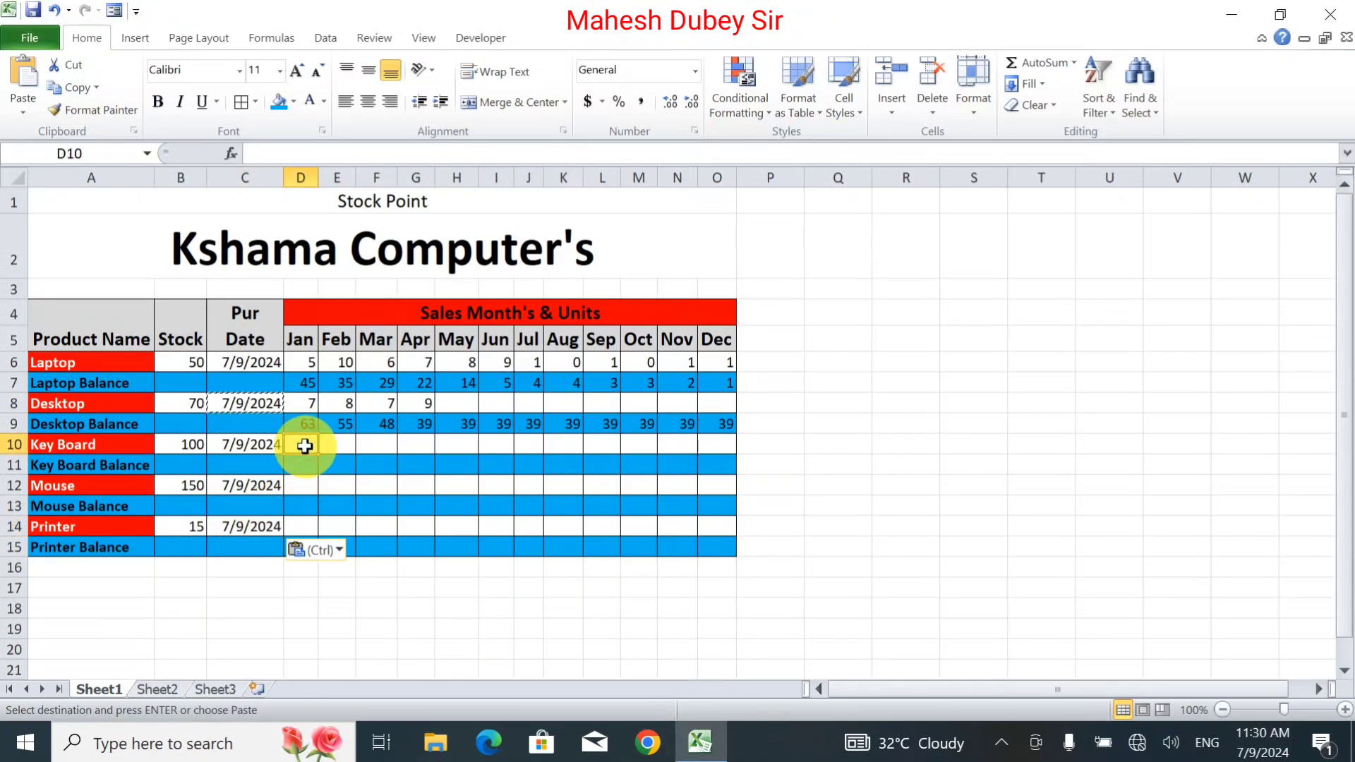
{"action": "type", "text": "89"}
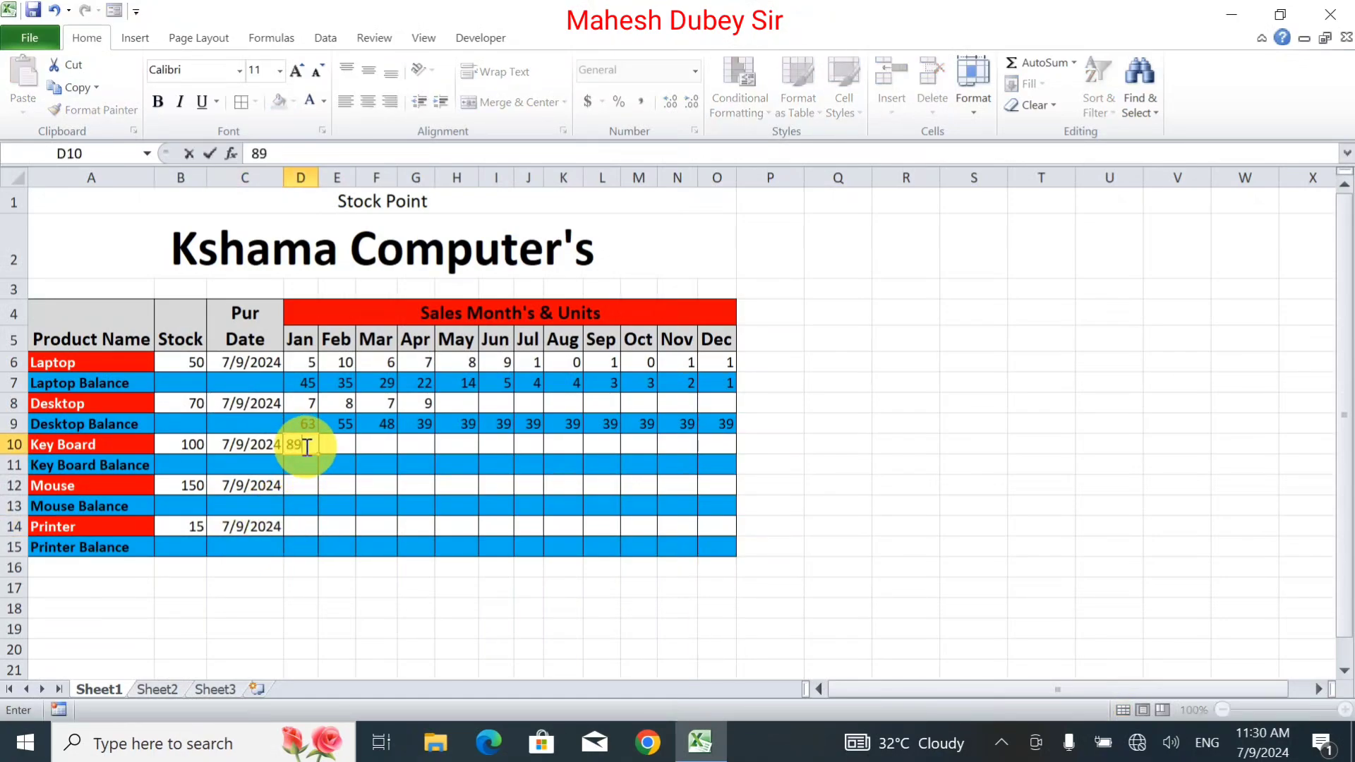
{"action": "key", "text": "BackSpace"}
{"action": "key", "text": "BackSpace"}
{"action": "type", "text": "1"}
{"action": "key", "text": "BackSpace"}
{"action": "type", "text": "5"}
{"action": "key", "text": "Return"}
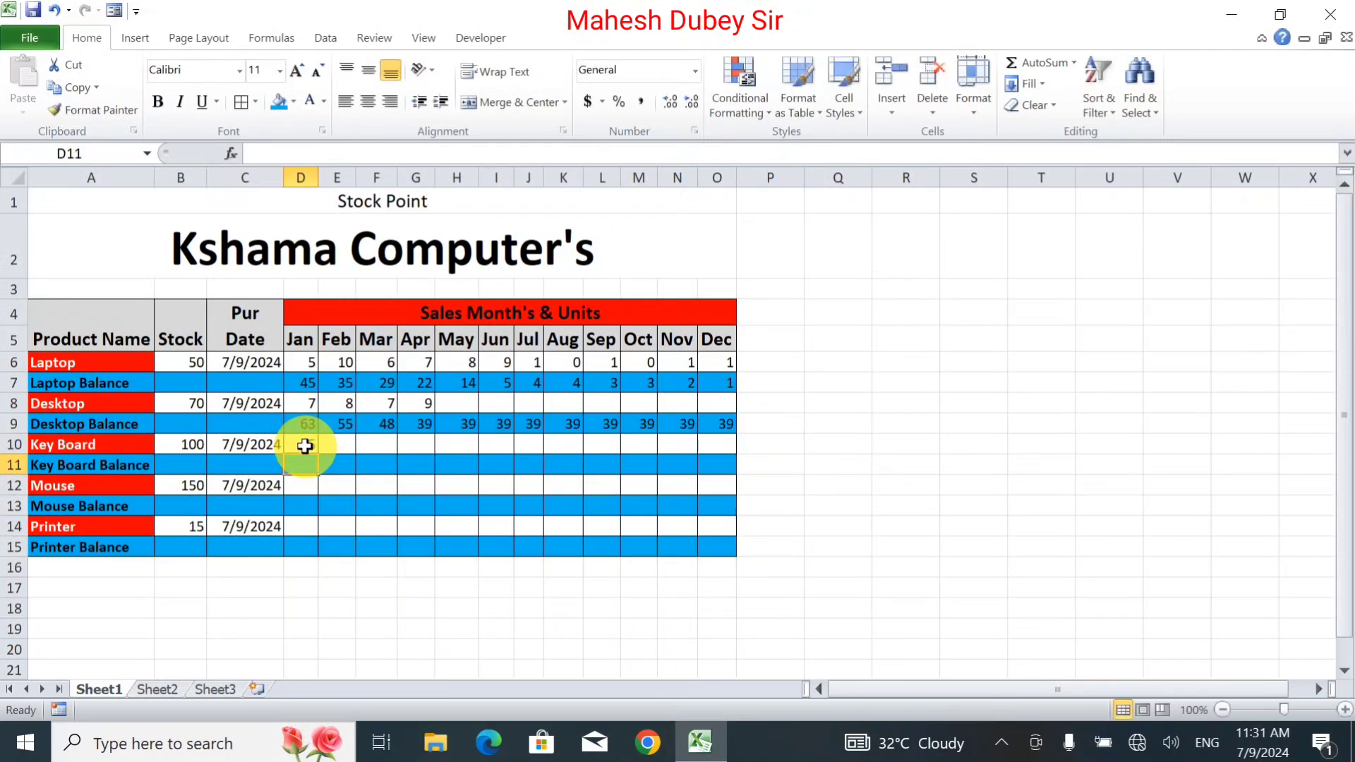
Calculate the Jan Key Board Balance in D11 with =B10-D10.
{"action": "type", "text": "="}
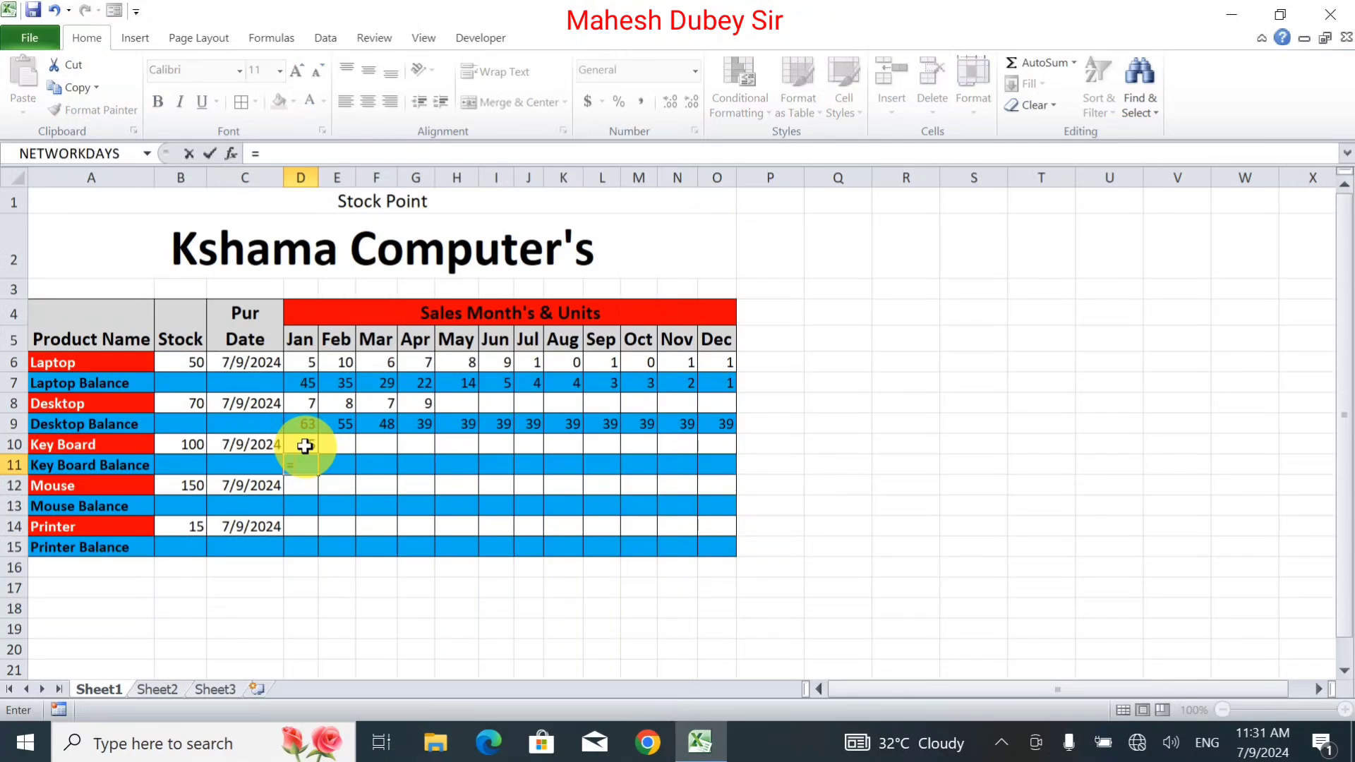
{"action": "left_click", "coordinate": [188, 453]}
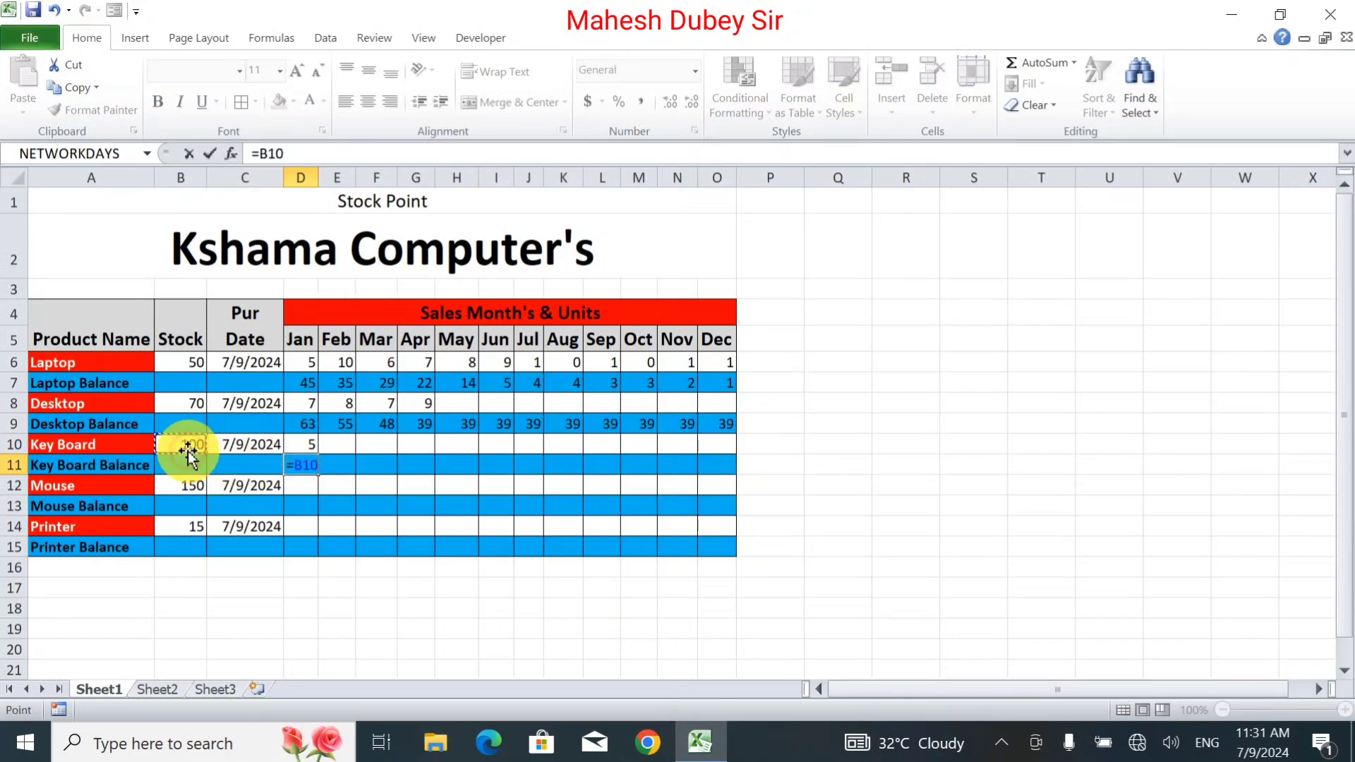
{"action": "type", "text": "-"}
{"action": "left_click", "coordinate": [305, 442]}
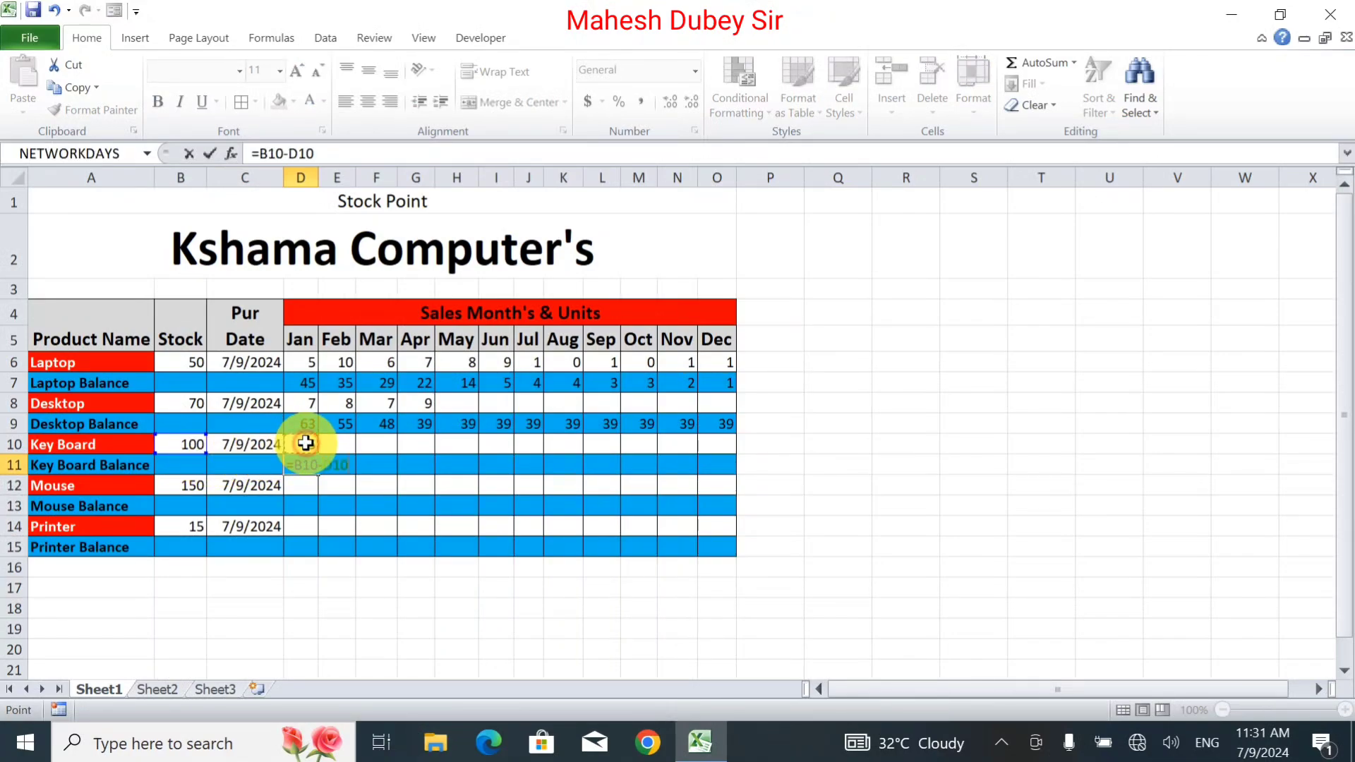
{"action": "key", "text": "Tab"}
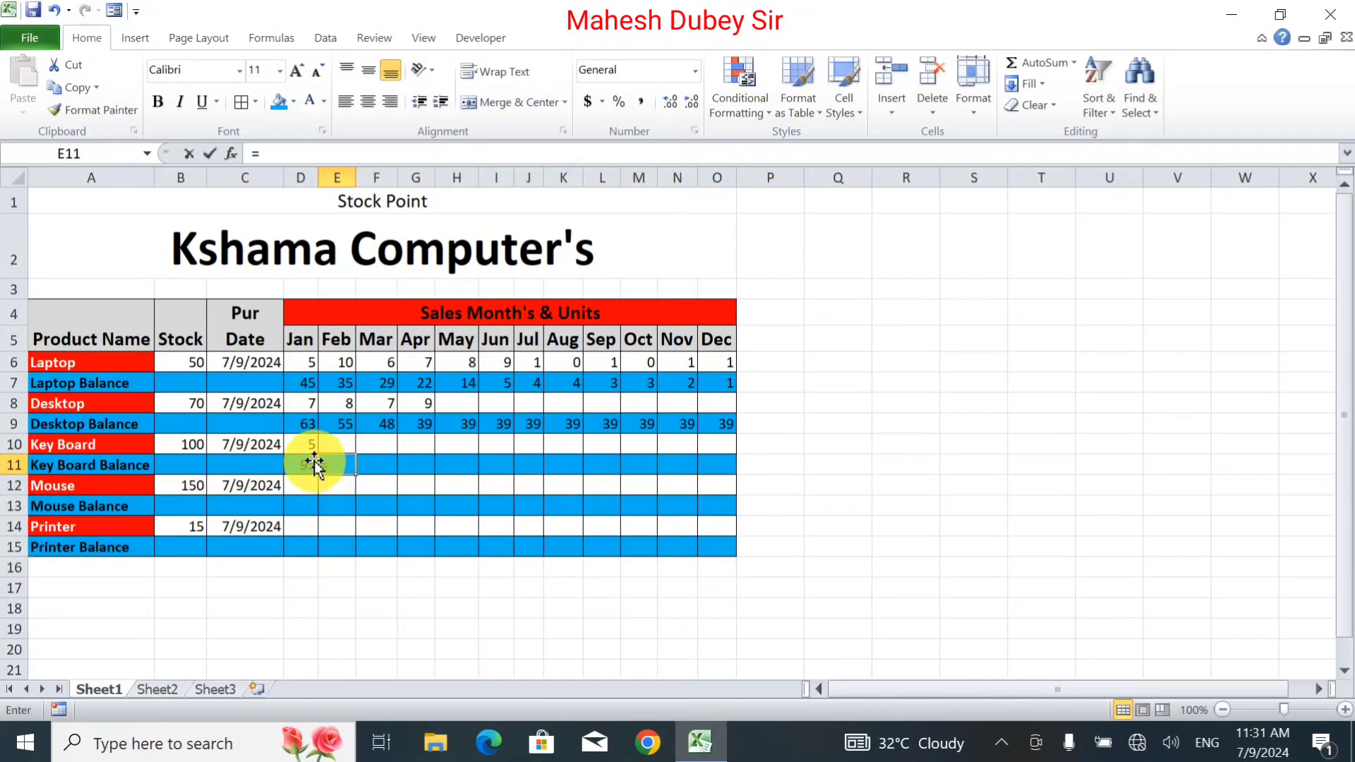
Calculate the Feb Key Board Balance in E11 with =D11-E10 and fill the formula across to Dec in O11.
{"action": "type", "text": "="}
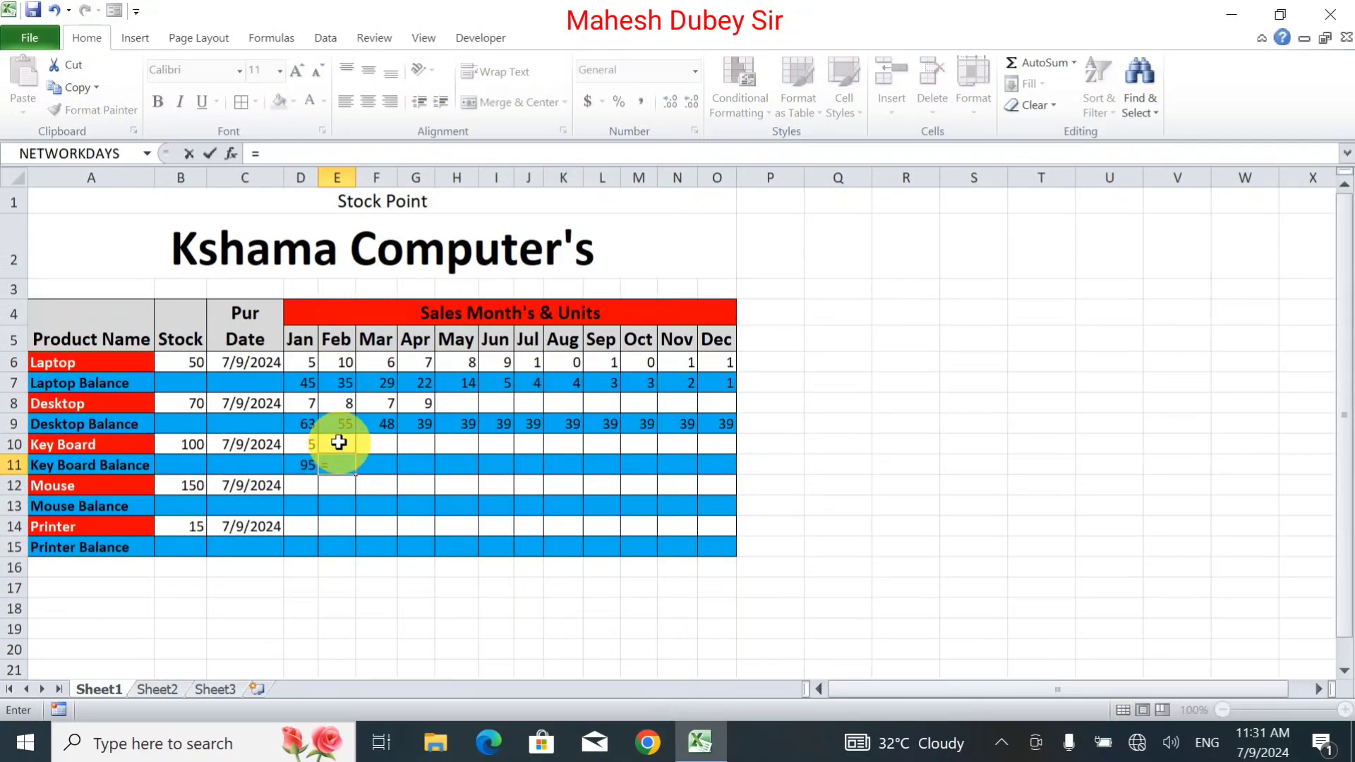
{"action": "left_click", "coordinate": [289, 465]}
{"action": "type", "text": "-"}
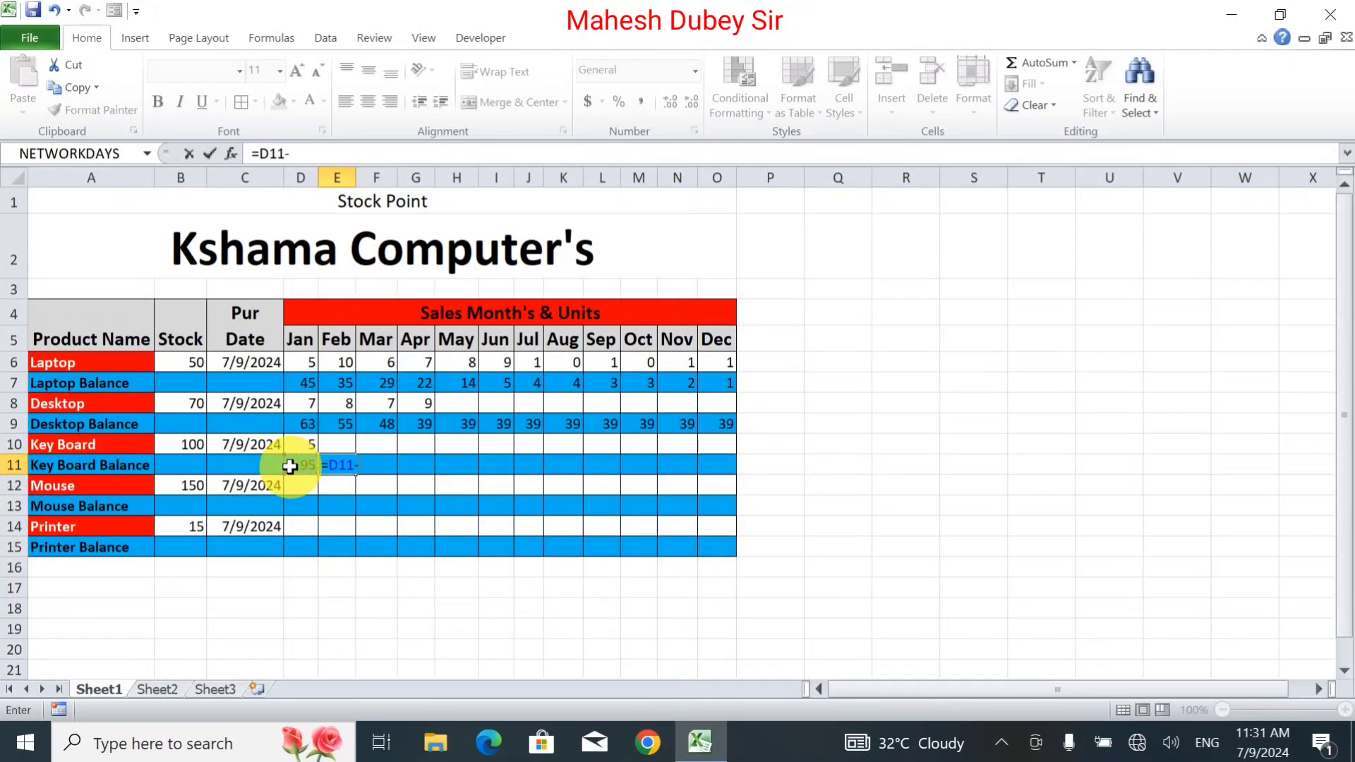
{"action": "left_click", "coordinate": [339, 443]}
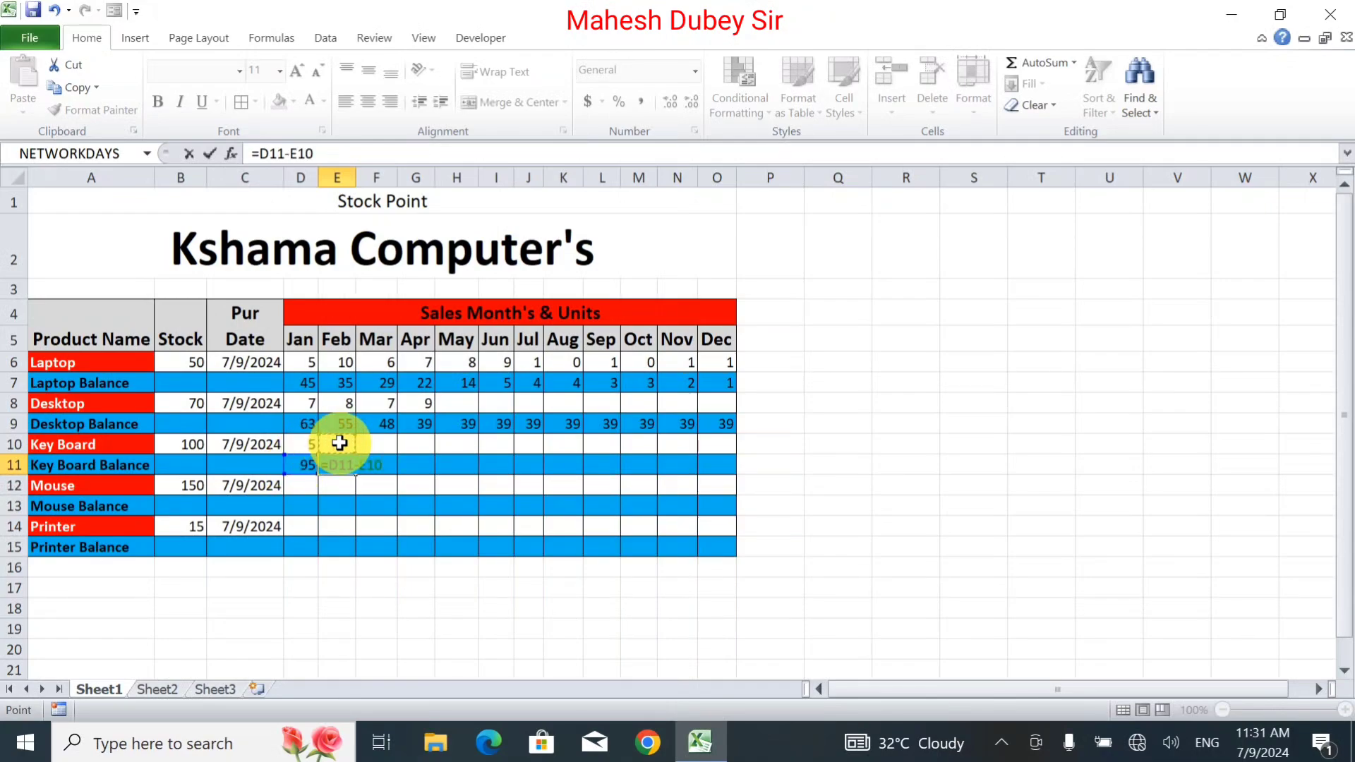
{"action": "key", "text": "Tab"}
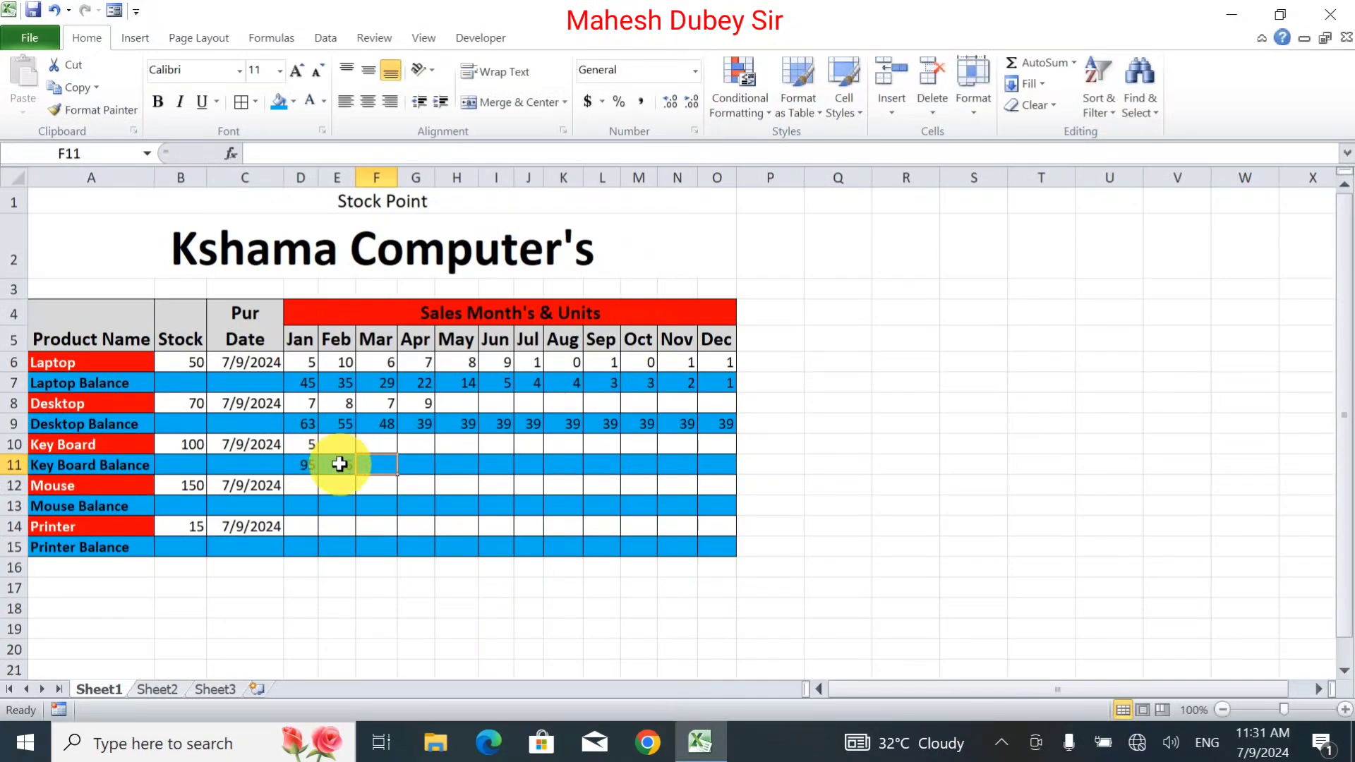
{"action": "left_click", "coordinate": [339, 464]}
{"action": "left_click_drag", "start_coordinate": [357, 472], "coordinate": [728, 468]}
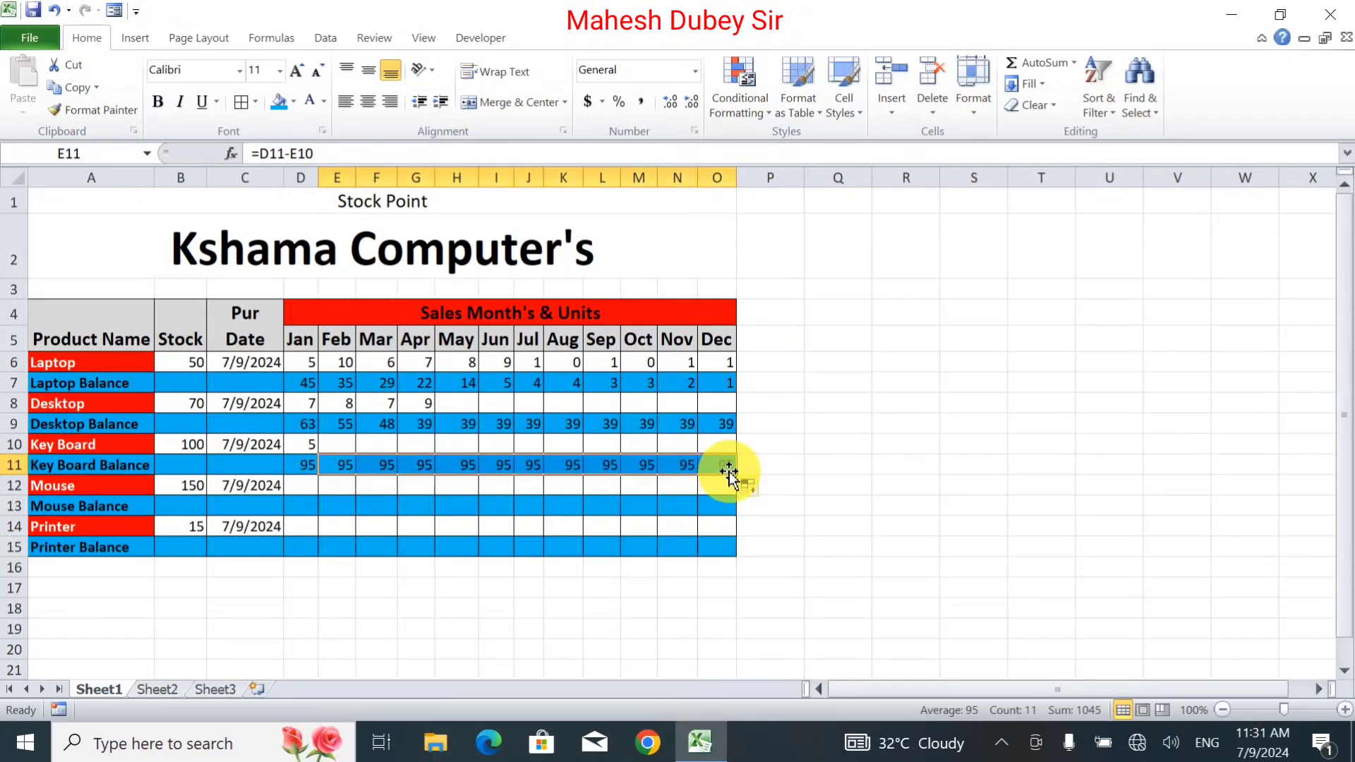
Calculate the Jan Mouse Balance in D13 with =B12-D12.
{"action": "left_click", "coordinate": [301, 507]}
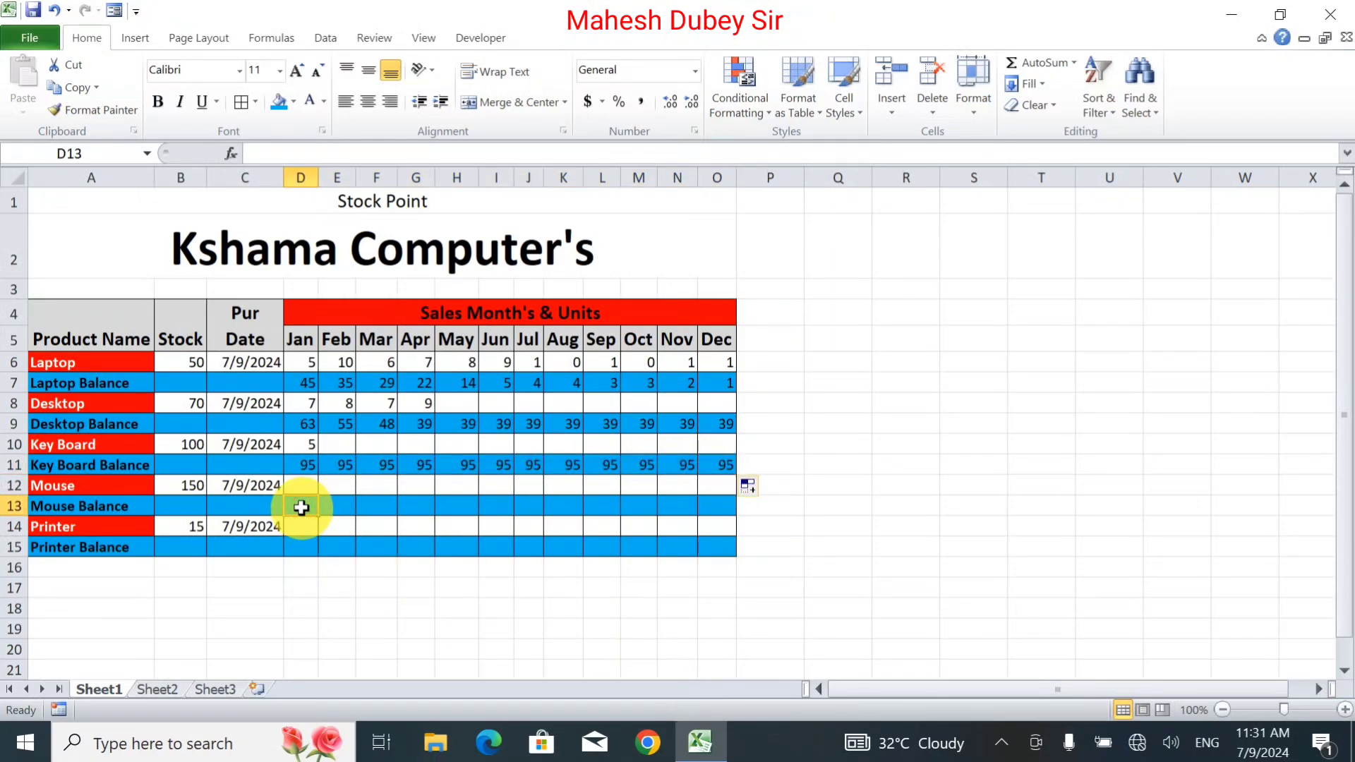
{"action": "type", "text": "="}
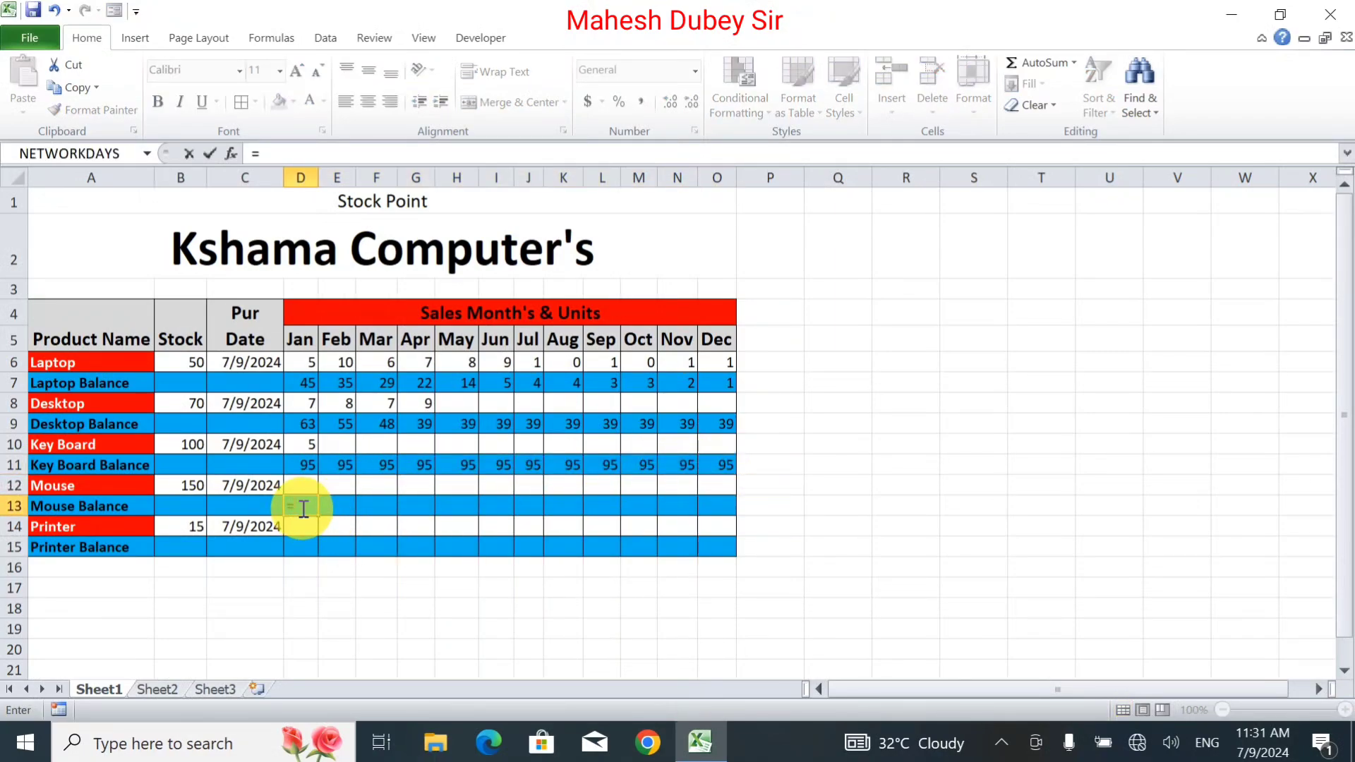
{"action": "left_click", "coordinate": [185, 487]}
{"action": "type", "text": "-"}
{"action": "left_click", "coordinate": [309, 486]}
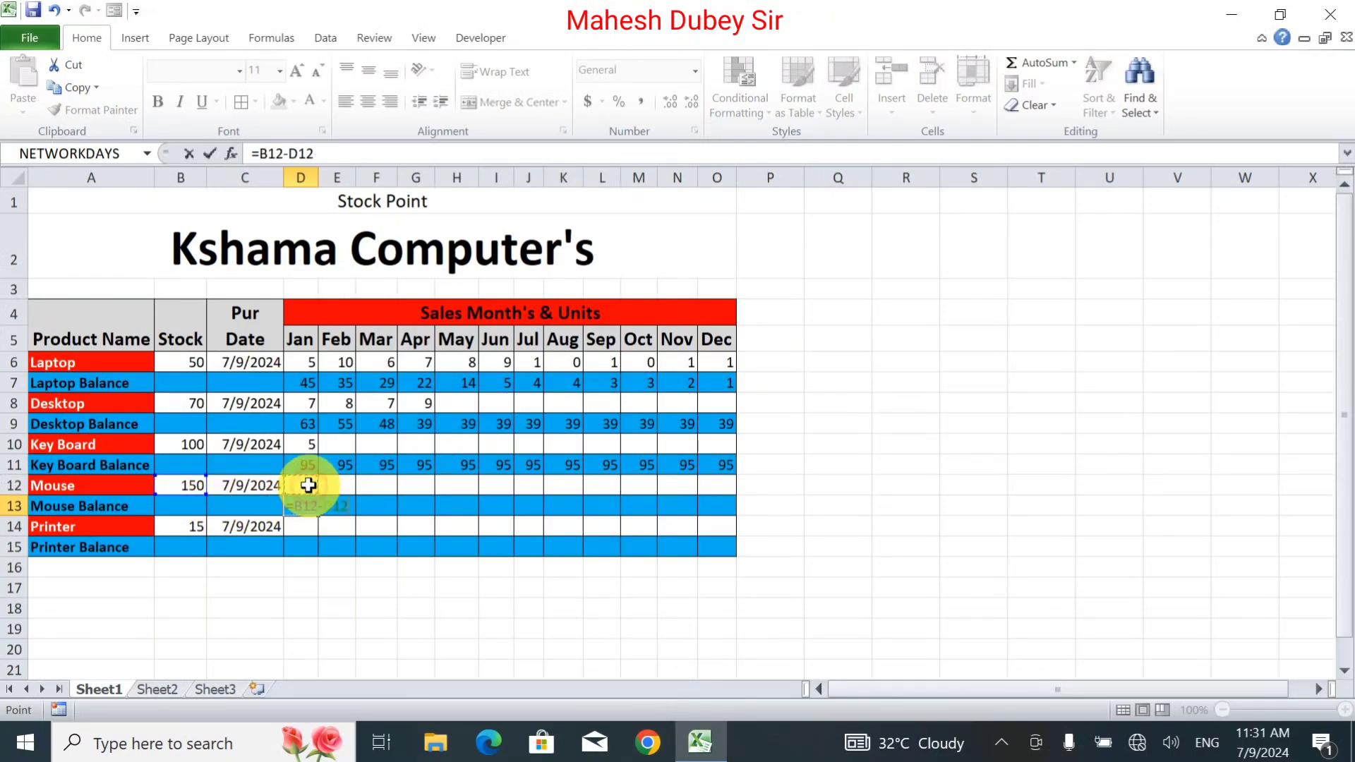
{"action": "key", "text": "Return"}
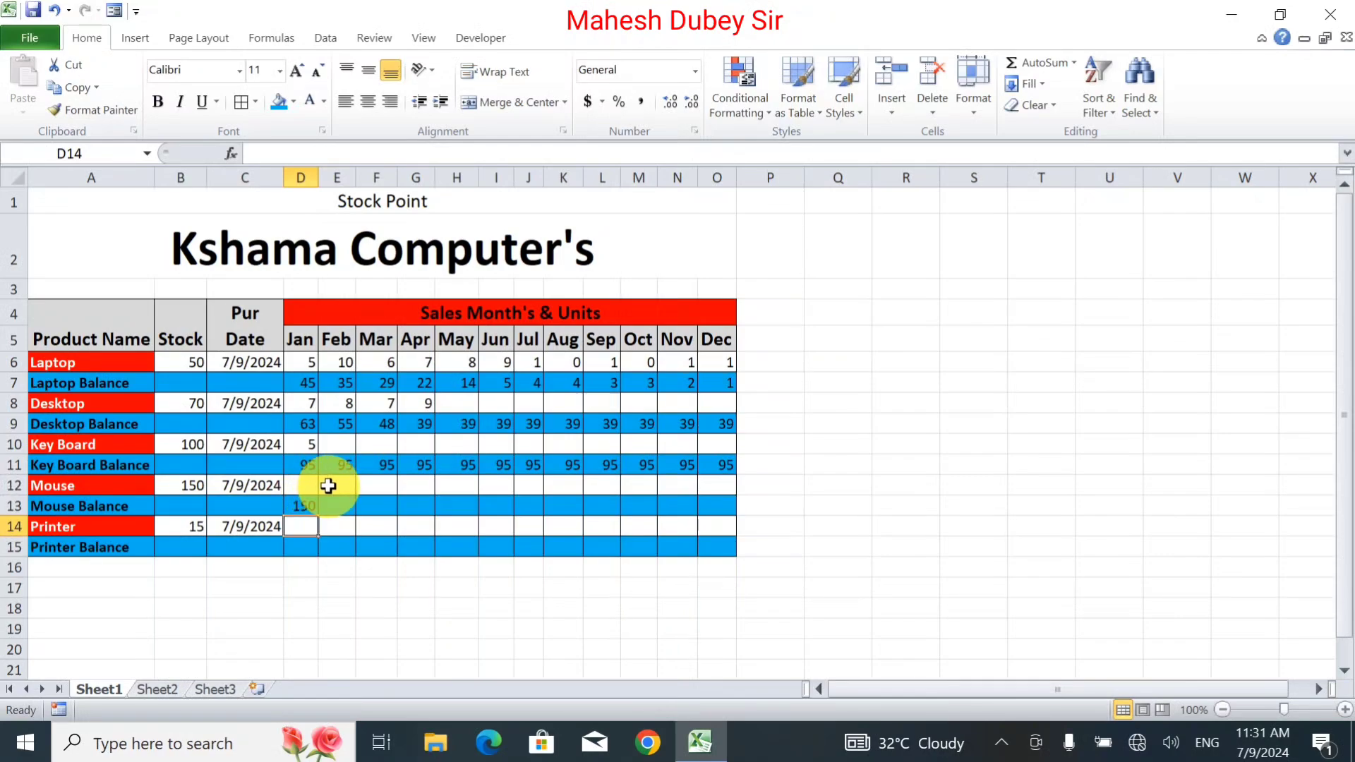
Calculate the Feb Mouse Balance in E13 with =D13-E12 and fill the formula across to Dec in O13.
{"action": "left_click", "coordinate": [328, 485]}
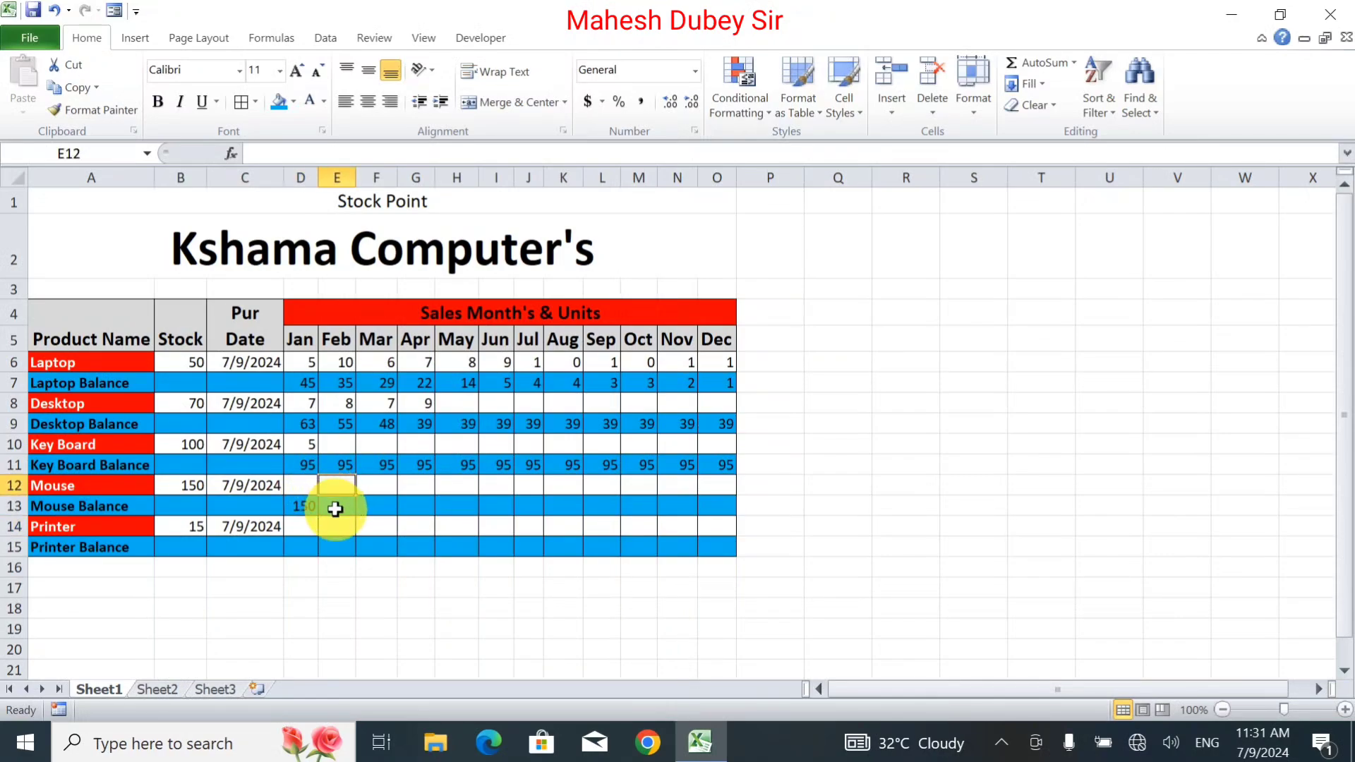
{"action": "left_click", "coordinate": [337, 508]}
{"action": "type", "text": "="}
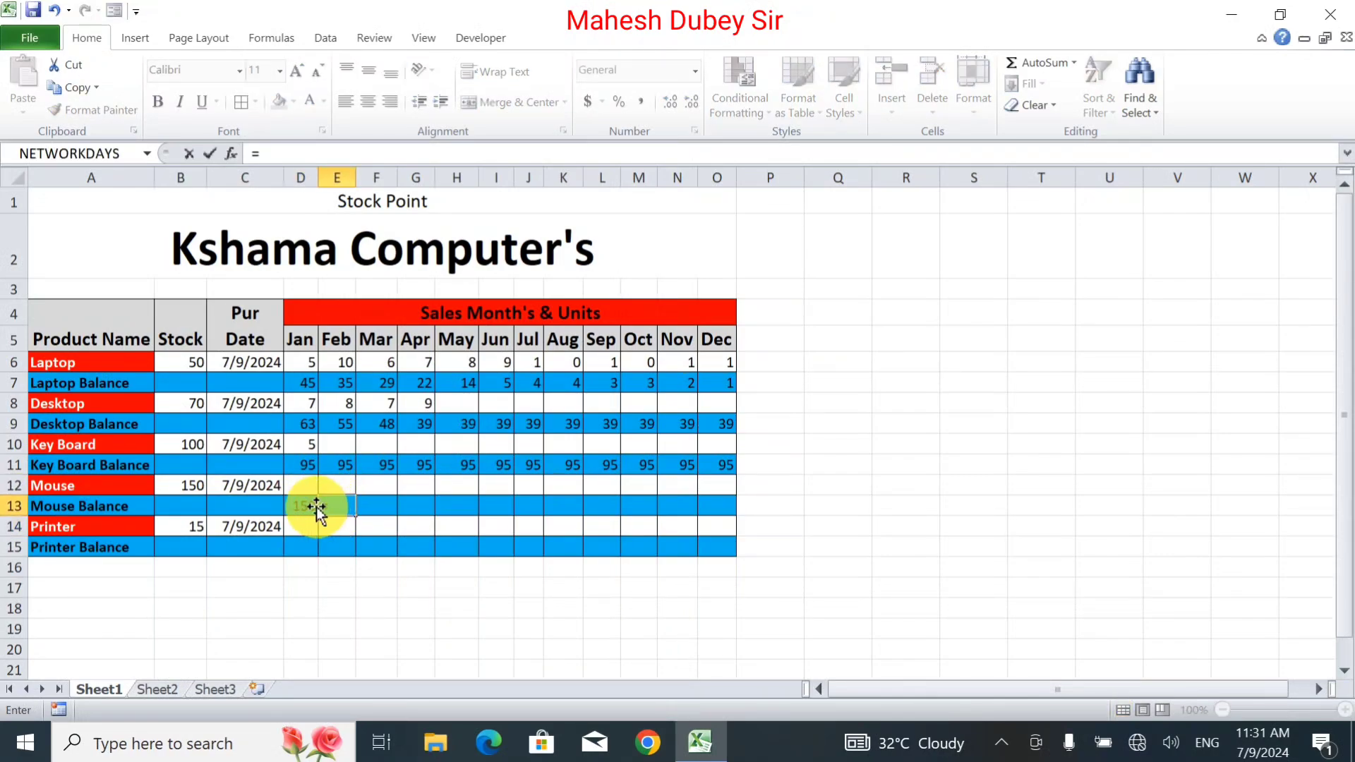
{"action": "left_click", "coordinate": [313, 506]}
{"action": "type", "text": "-"}
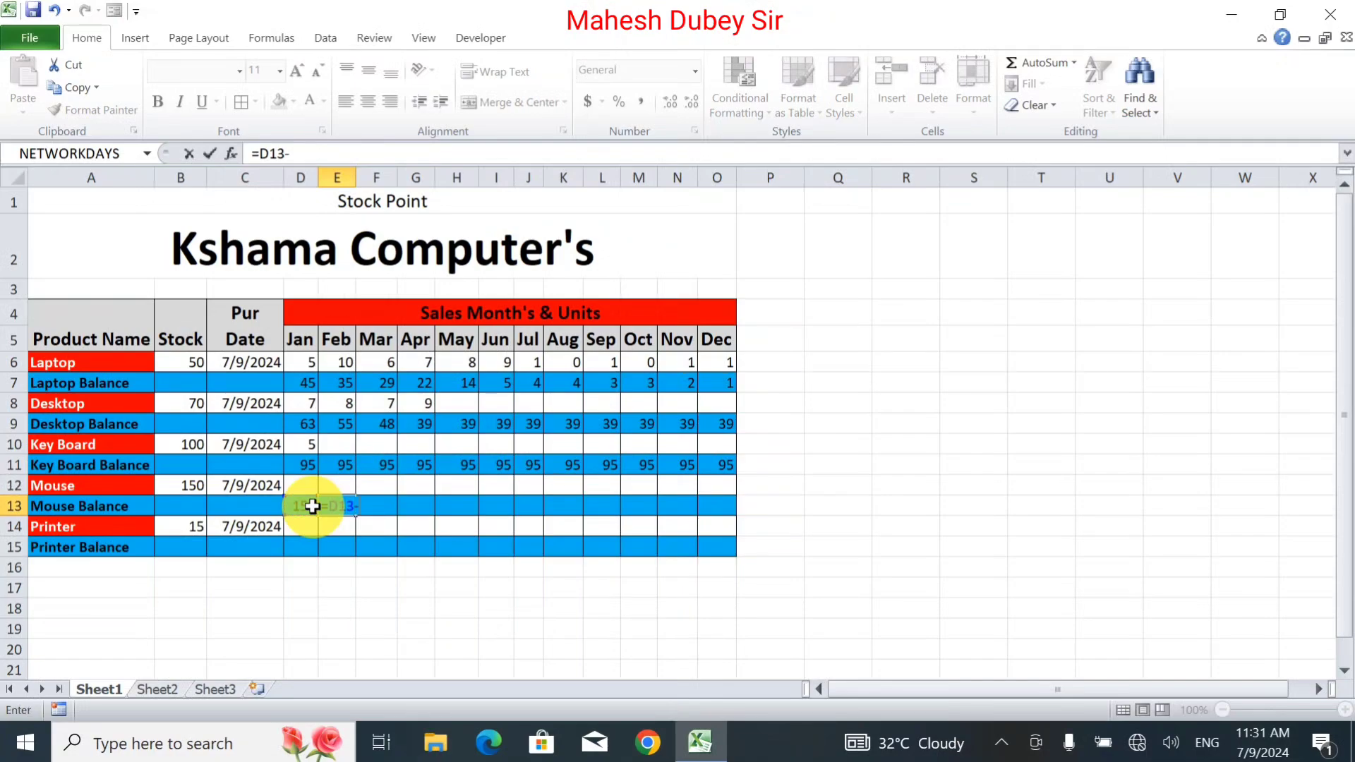
{"action": "left_click", "coordinate": [340, 484]}
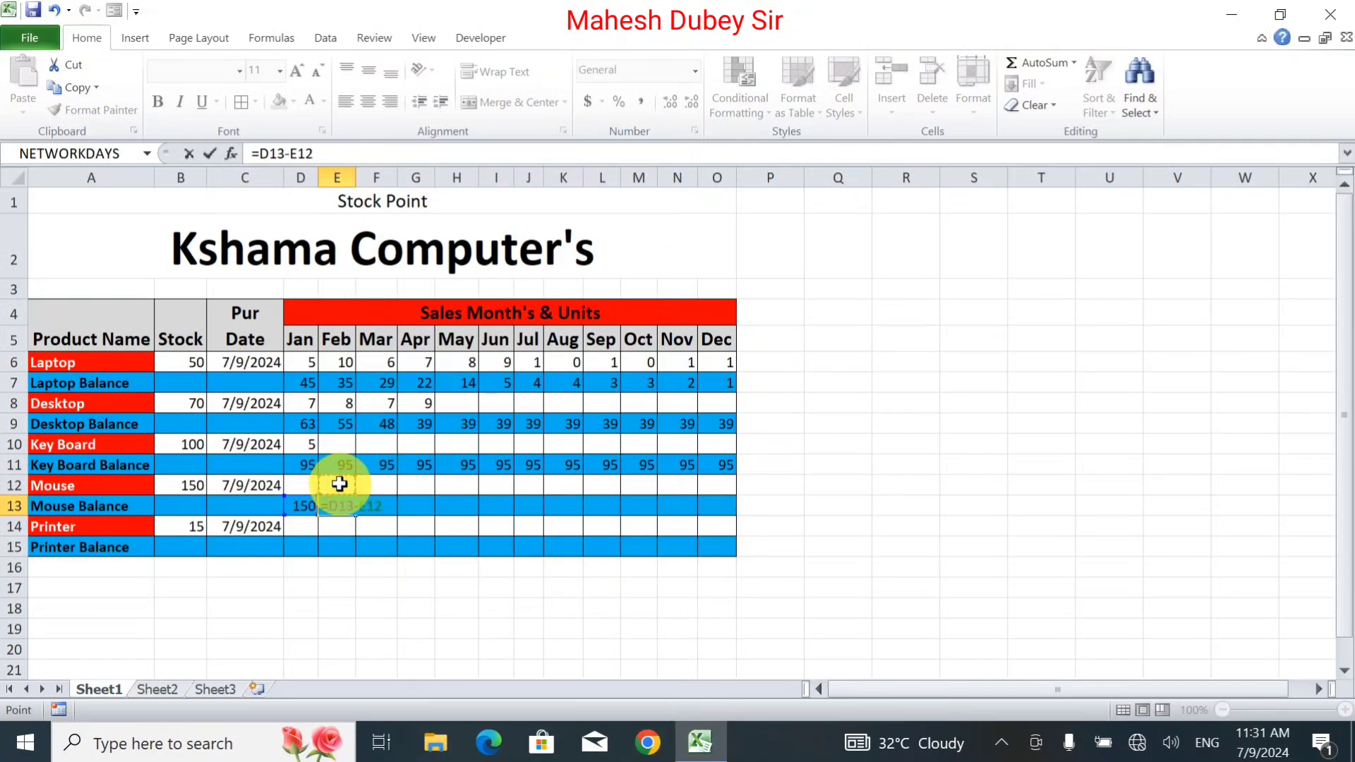
{"action": "key", "text": "Return"}
{"action": "left_click", "coordinate": [342, 506]}
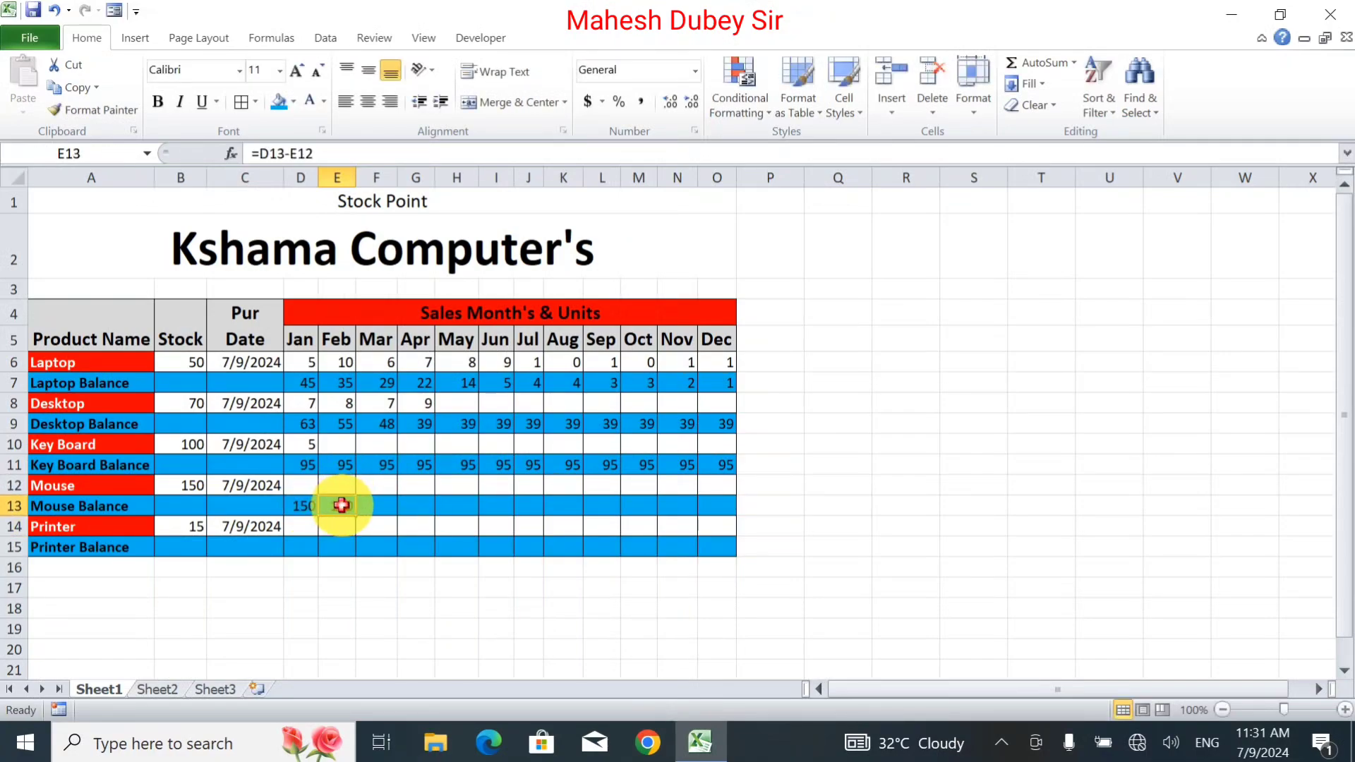
{"action": "left_click_drag", "start_coordinate": [353, 515], "coordinate": [717, 515]}
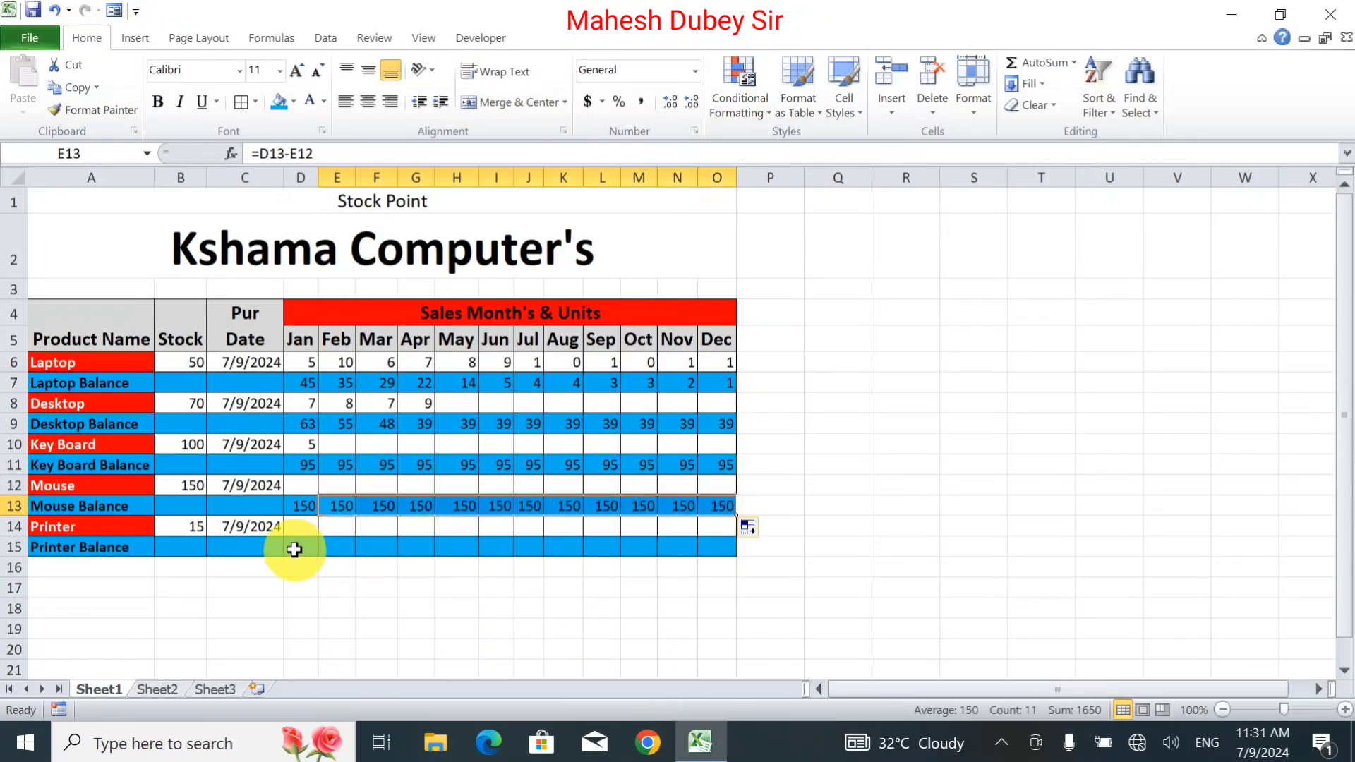
Calculate the Jan Printer Balance in D15 with =B14-D14.
{"action": "left_click", "coordinate": [294, 549]}
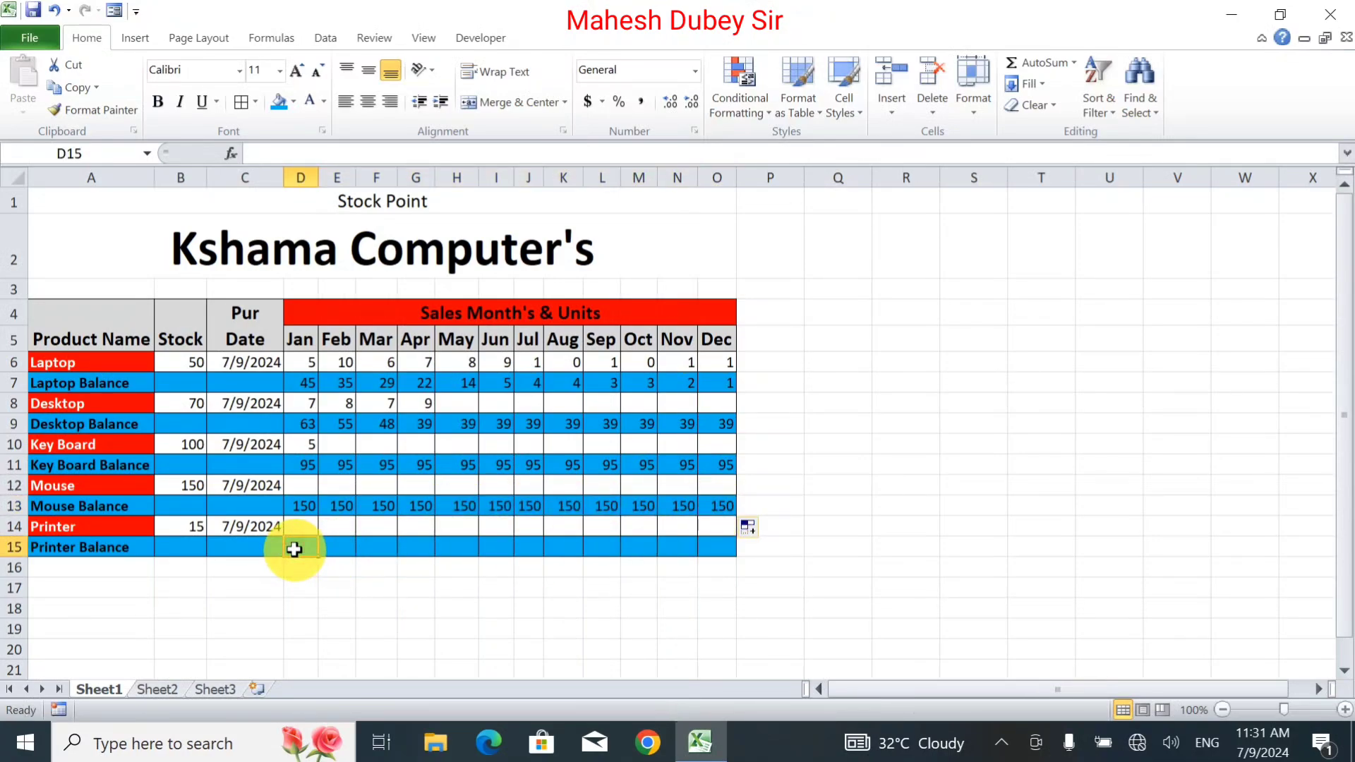
{"action": "type", "text": "="}
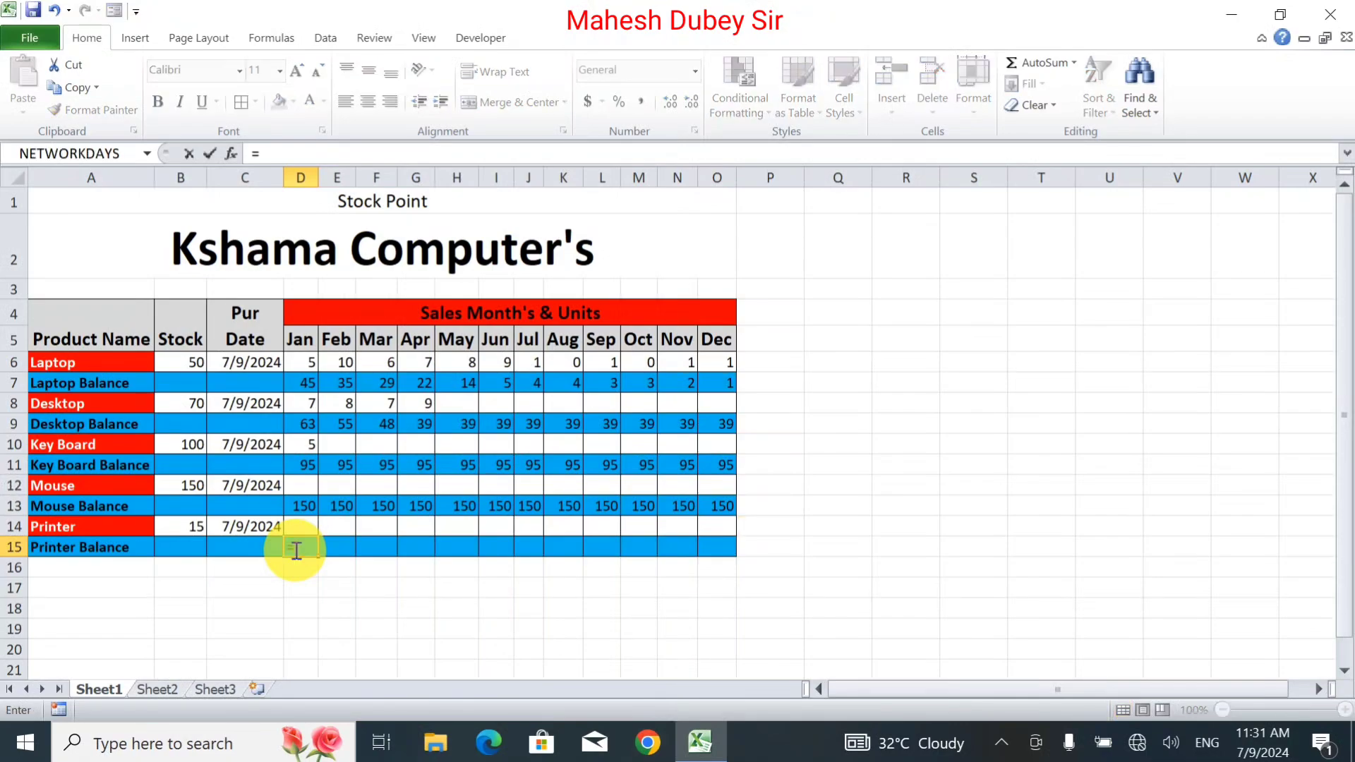
{"action": "left_click", "coordinate": [203, 527]}
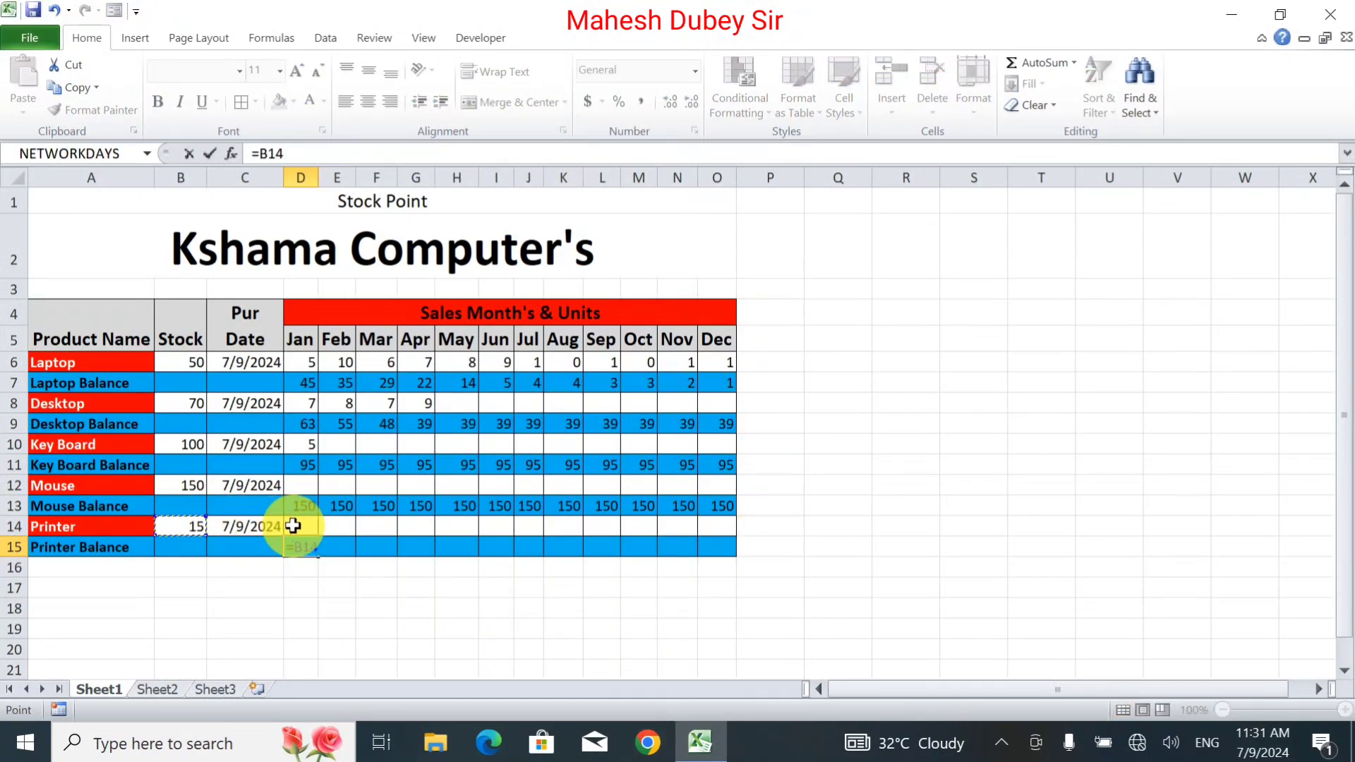
{"action": "type", "text": "-"}
{"action": "left_click", "coordinate": [293, 526]}
{"action": "key", "text": "Tab"}
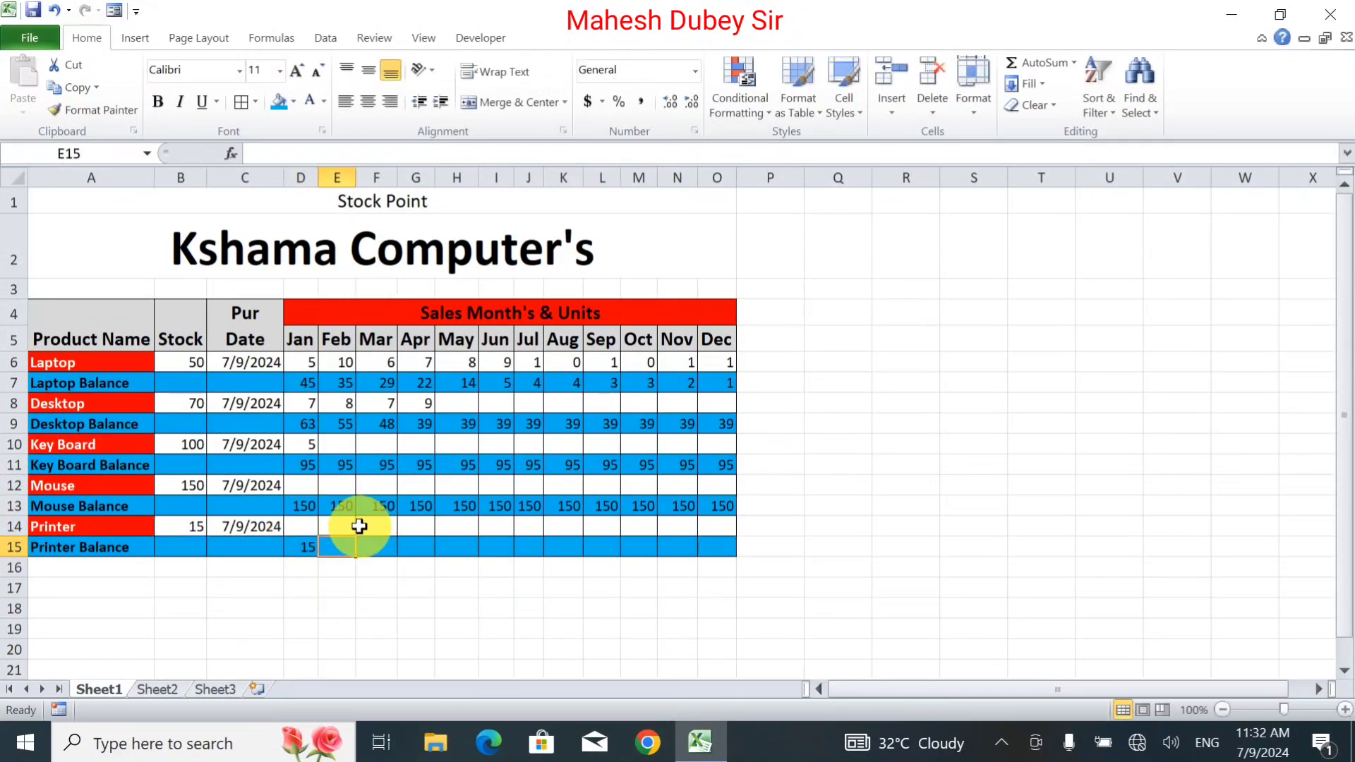
Calculate the Feb Printer Balance in E15 with =D15-E14 and fill the formula across to Dec in O15.
{"action": "type", "text": "="}
{"action": "left_click", "coordinate": [301, 545]}
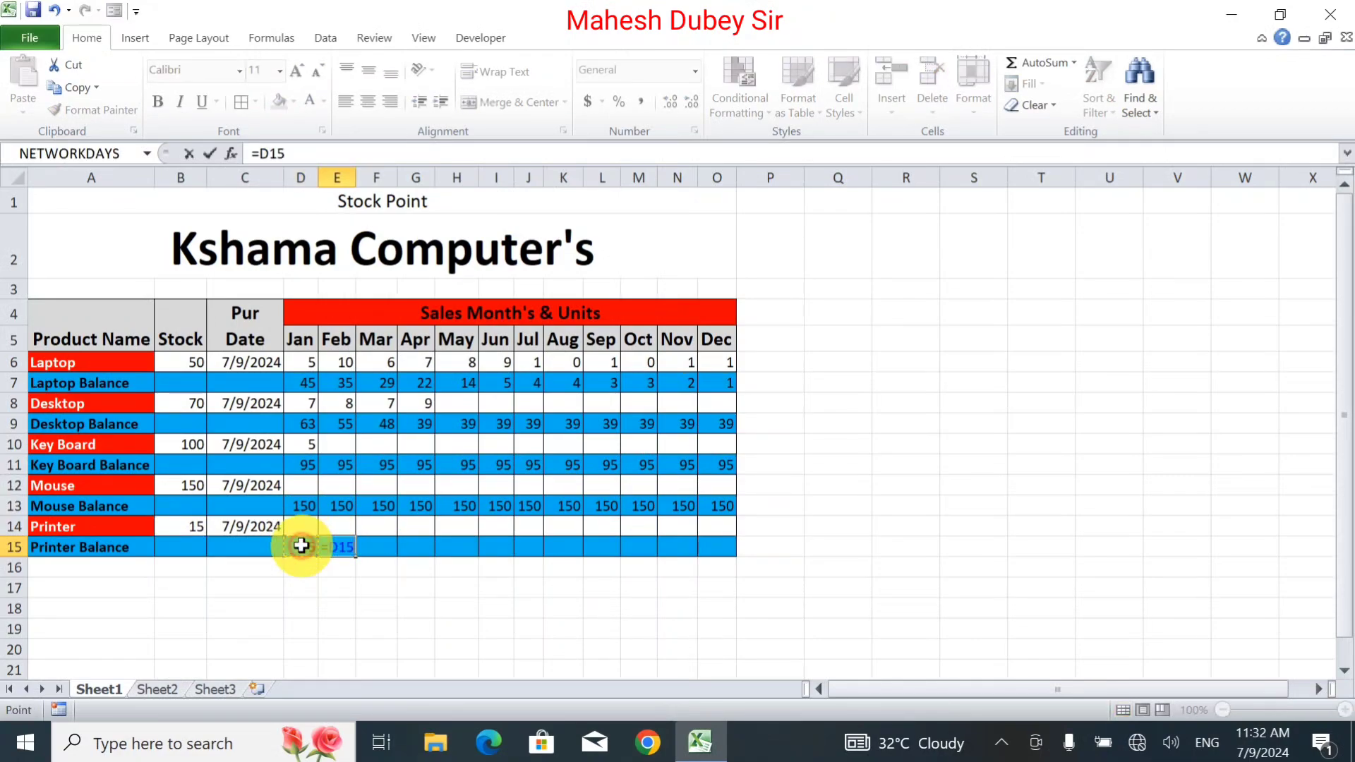
{"action": "type", "text": "-"}
{"action": "left_click", "coordinate": [337, 529]}
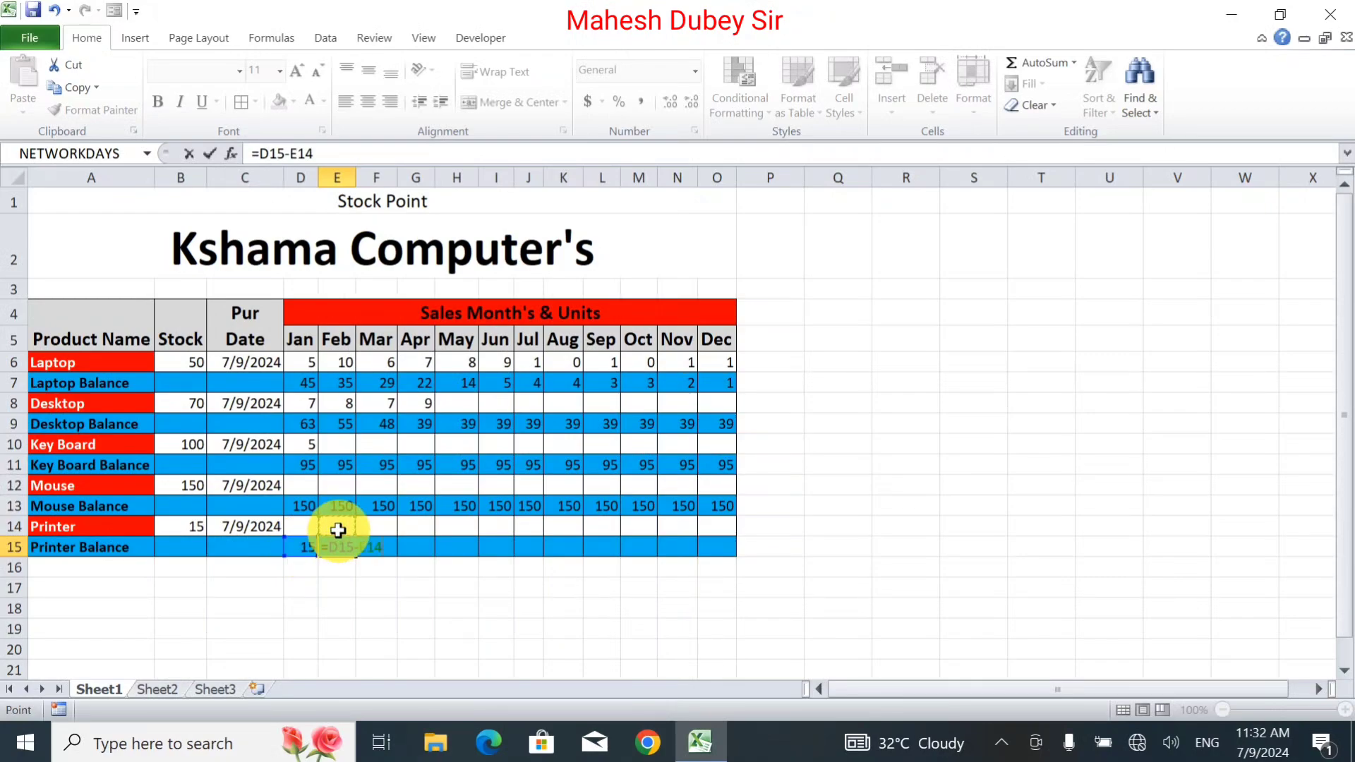
{"action": "key", "text": "Tab"}
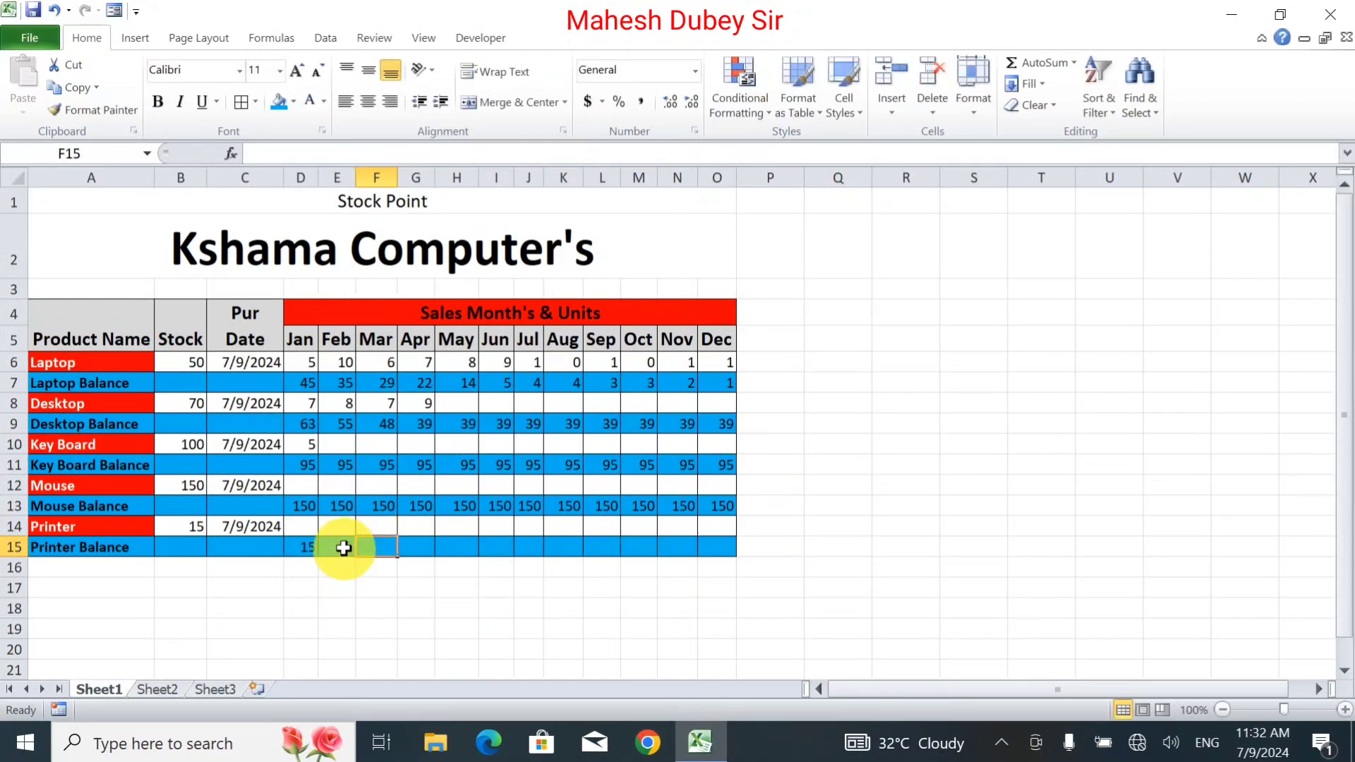
{"action": "left_click", "coordinate": [341, 547]}
{"action": "left_click_drag", "start_coordinate": [359, 561], "coordinate": [735, 544]}
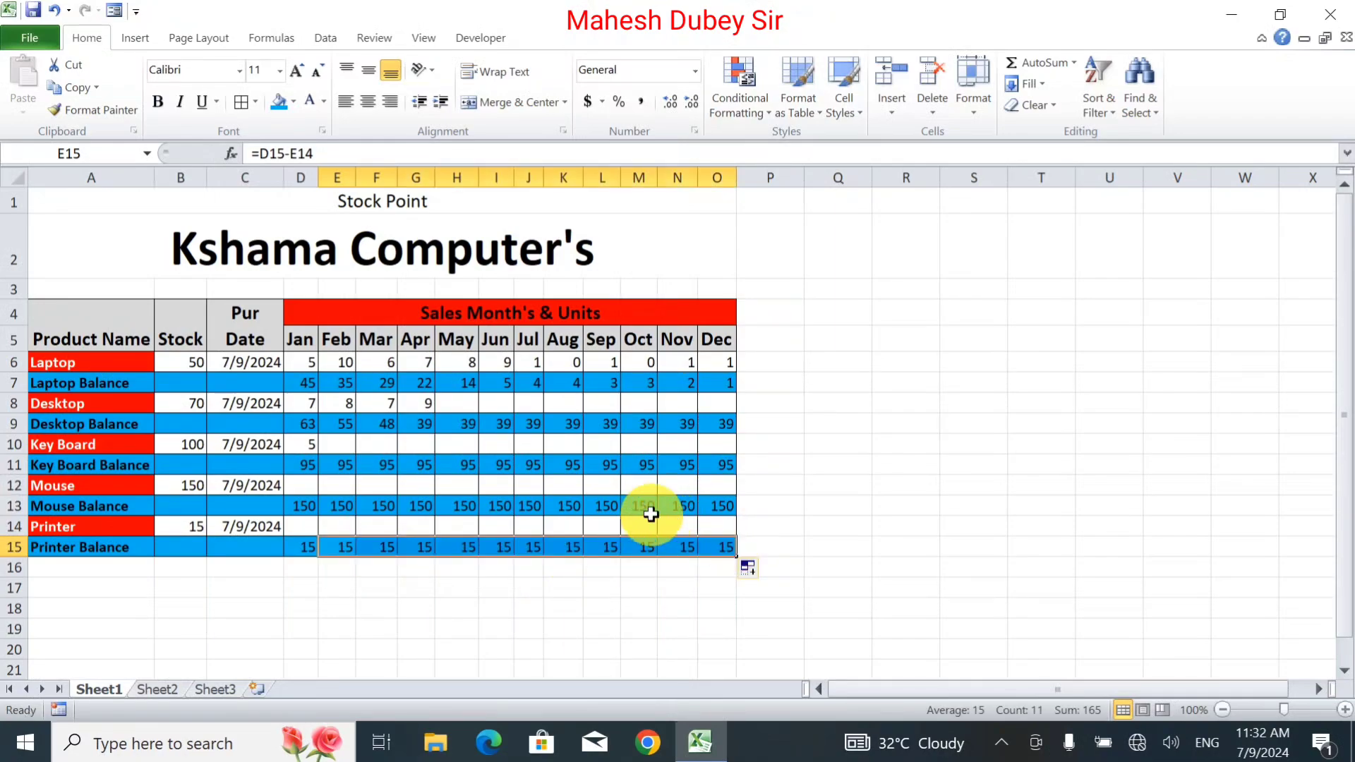
Enter the Desktop sales for May through Dec in H8:O8 as 2, 4, 8, 9, 9, 5, 6 and 1.
{"action": "left_click", "coordinate": [330, 447]}
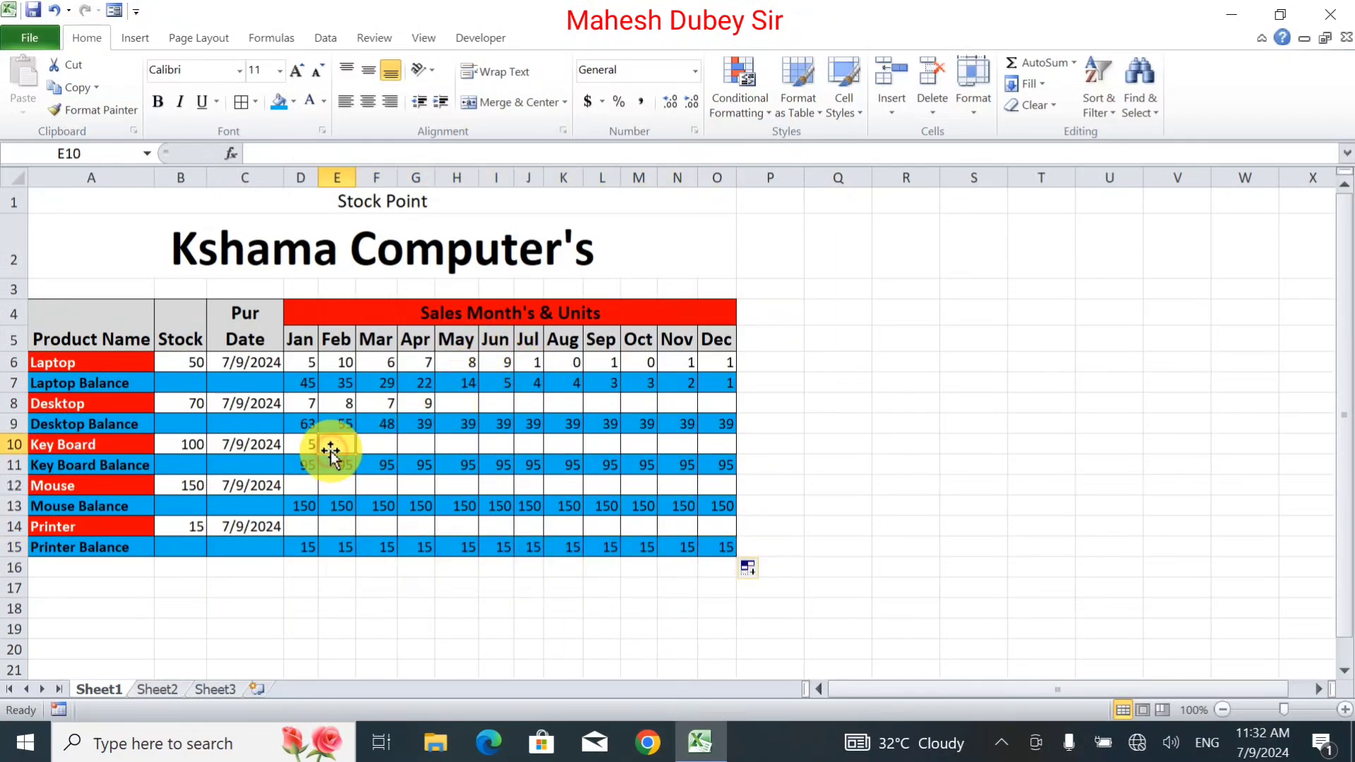
{"action": "left_click", "coordinate": [444, 403]}
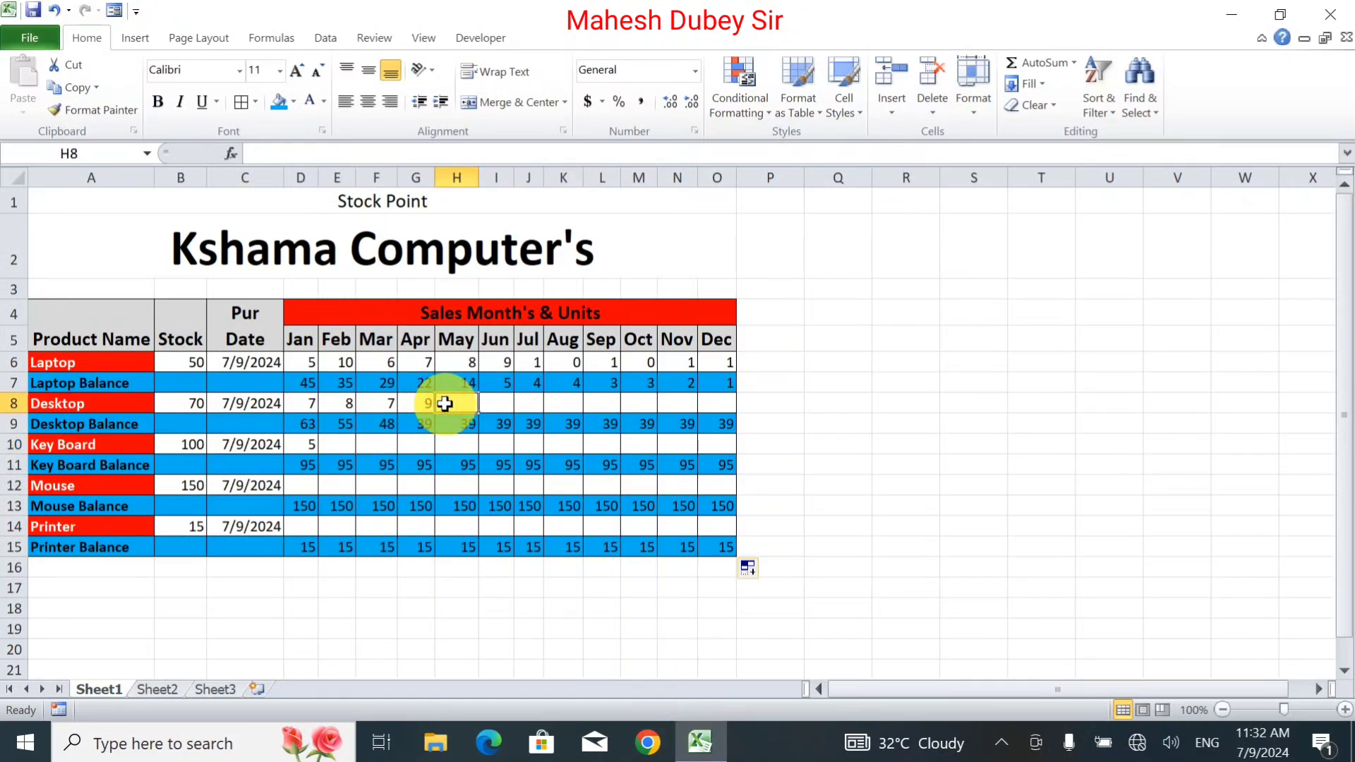
{"action": "type", "text": "2"}
{"action": "key", "text": "Tab"}
{"action": "type", "text": "4"}
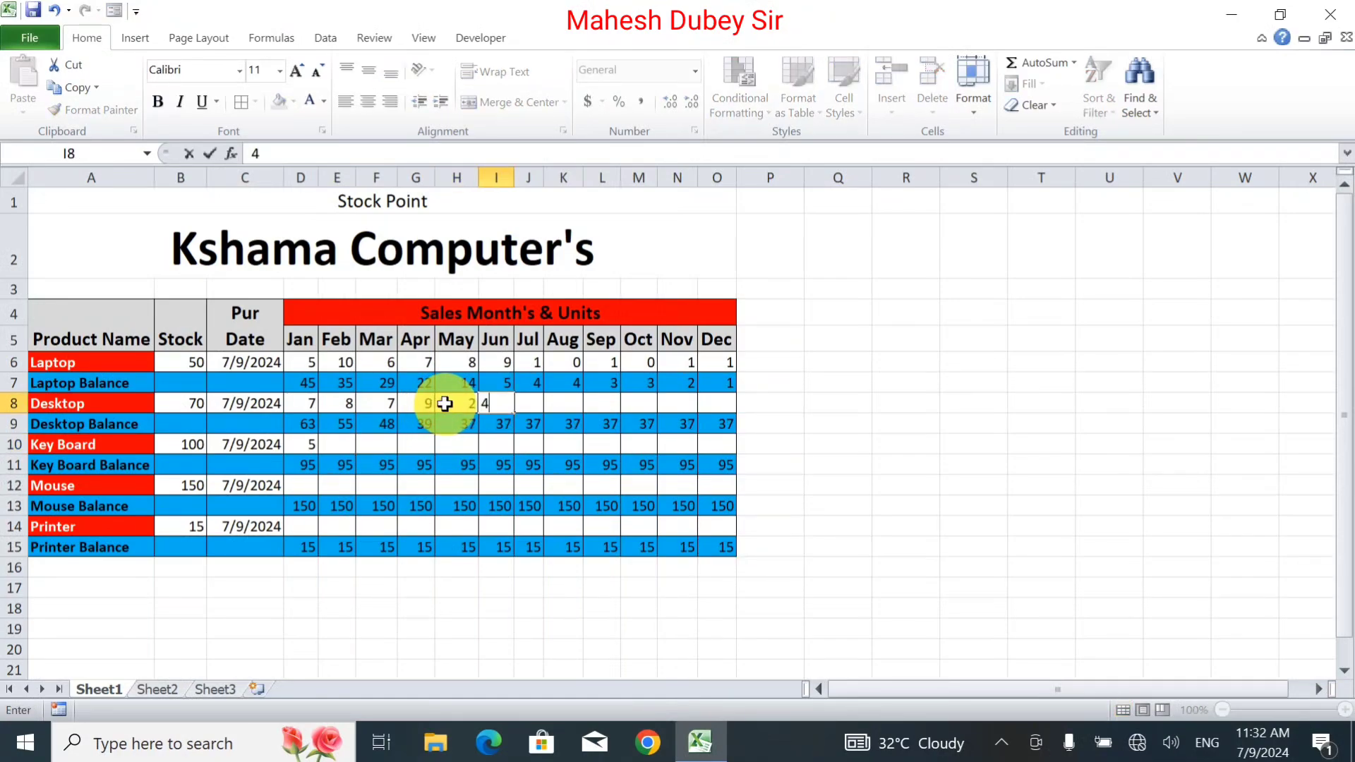
{"action": "key", "text": "Tab"}
{"action": "type", "text": "8"}
{"action": "key", "text": "Tab"}
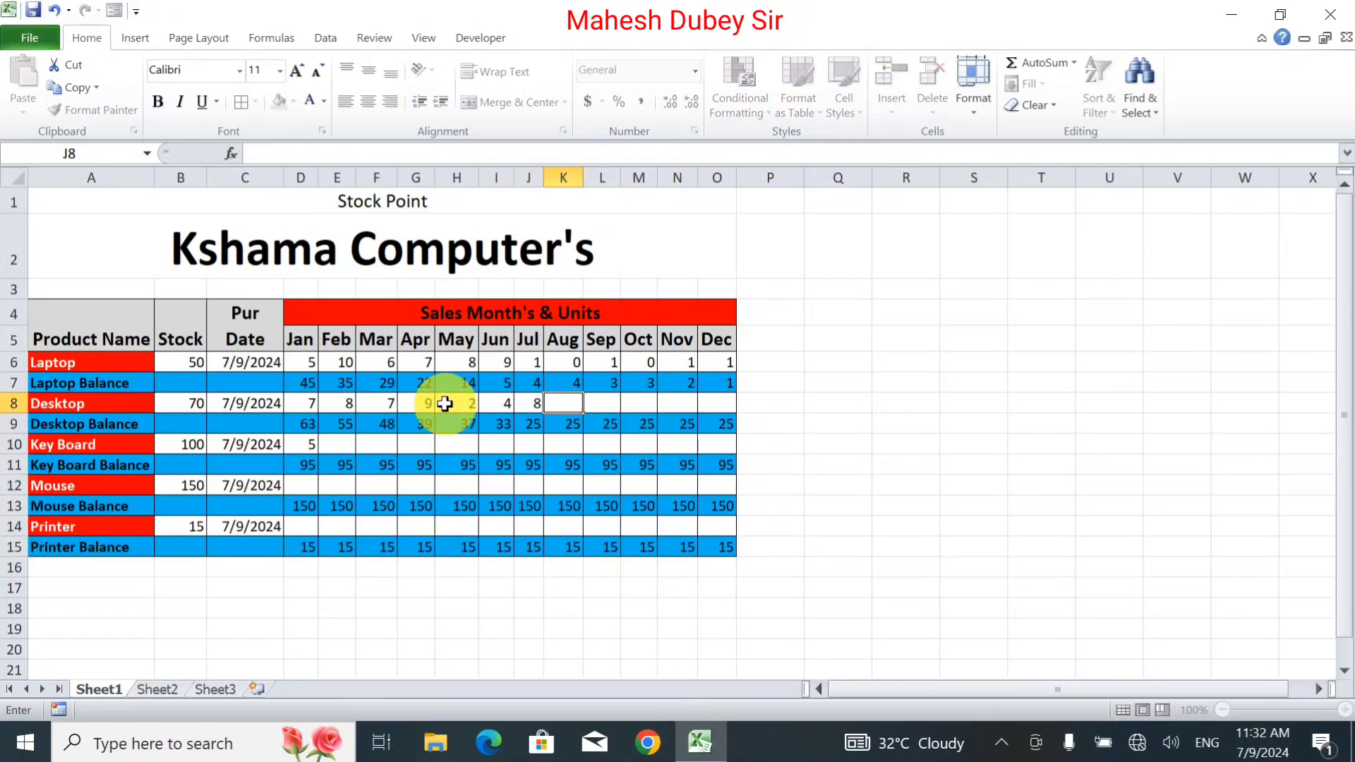
{"action": "type", "text": "9"}
{"action": "key", "text": "Tab"}
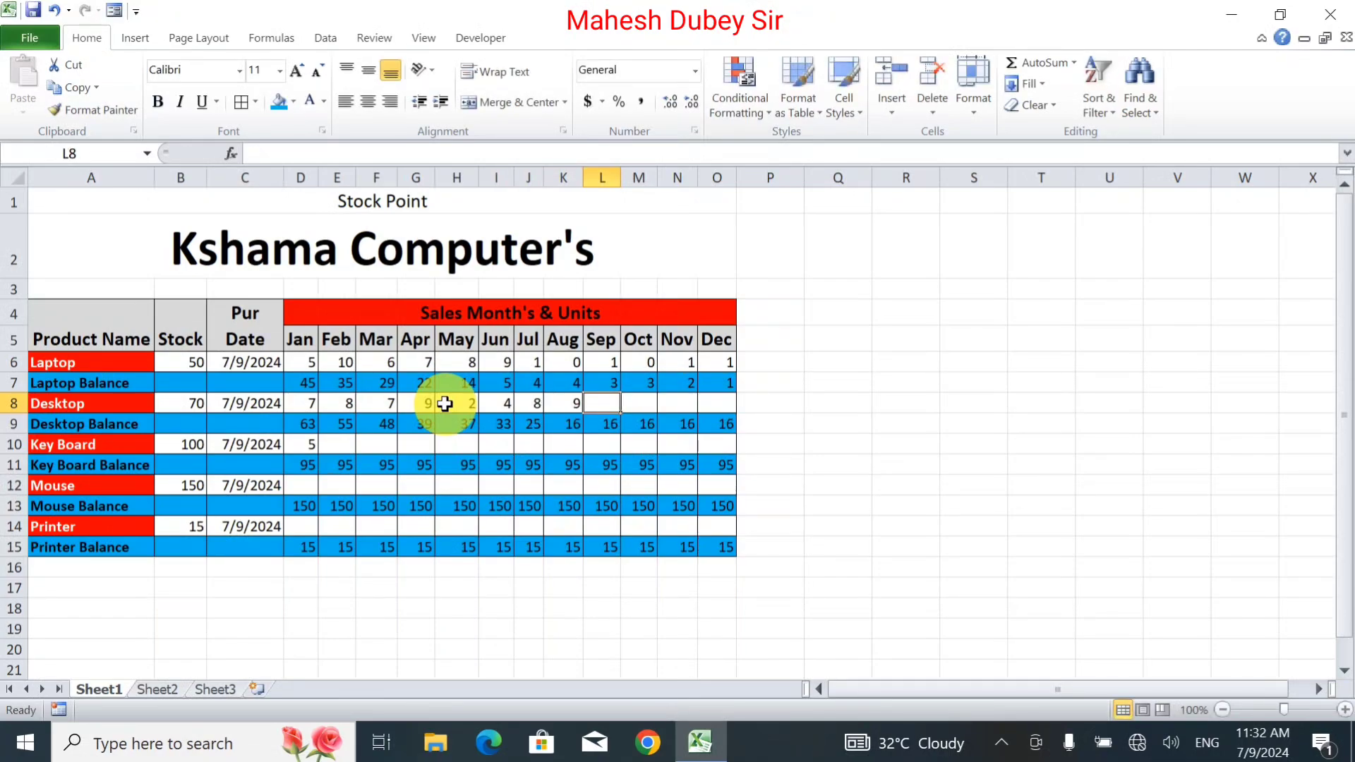
{"action": "type", "text": "9"}
{"action": "key", "text": "Tab"}
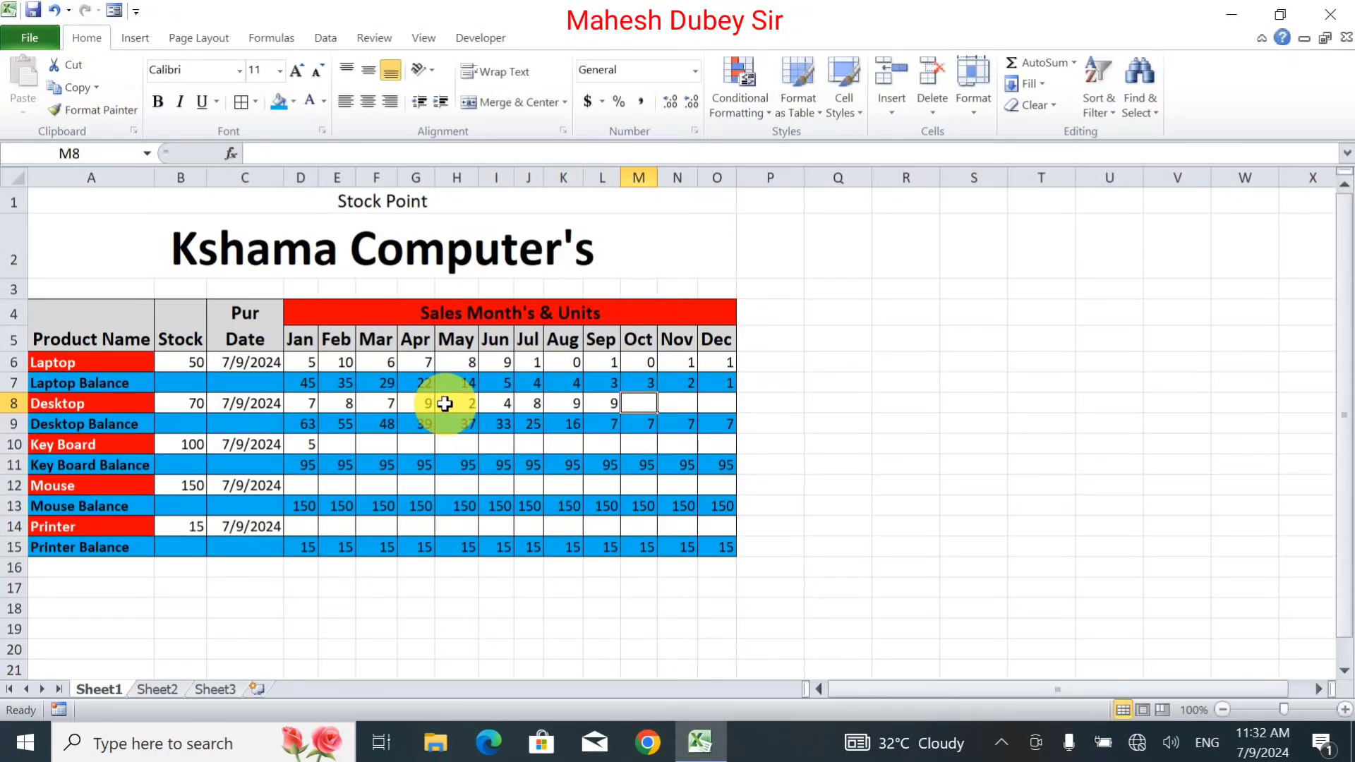
{"action": "type", "text": "5"}
{"action": "key", "text": "Tab"}
{"action": "type", "text": "6"}
{"action": "key", "text": "Tab"}
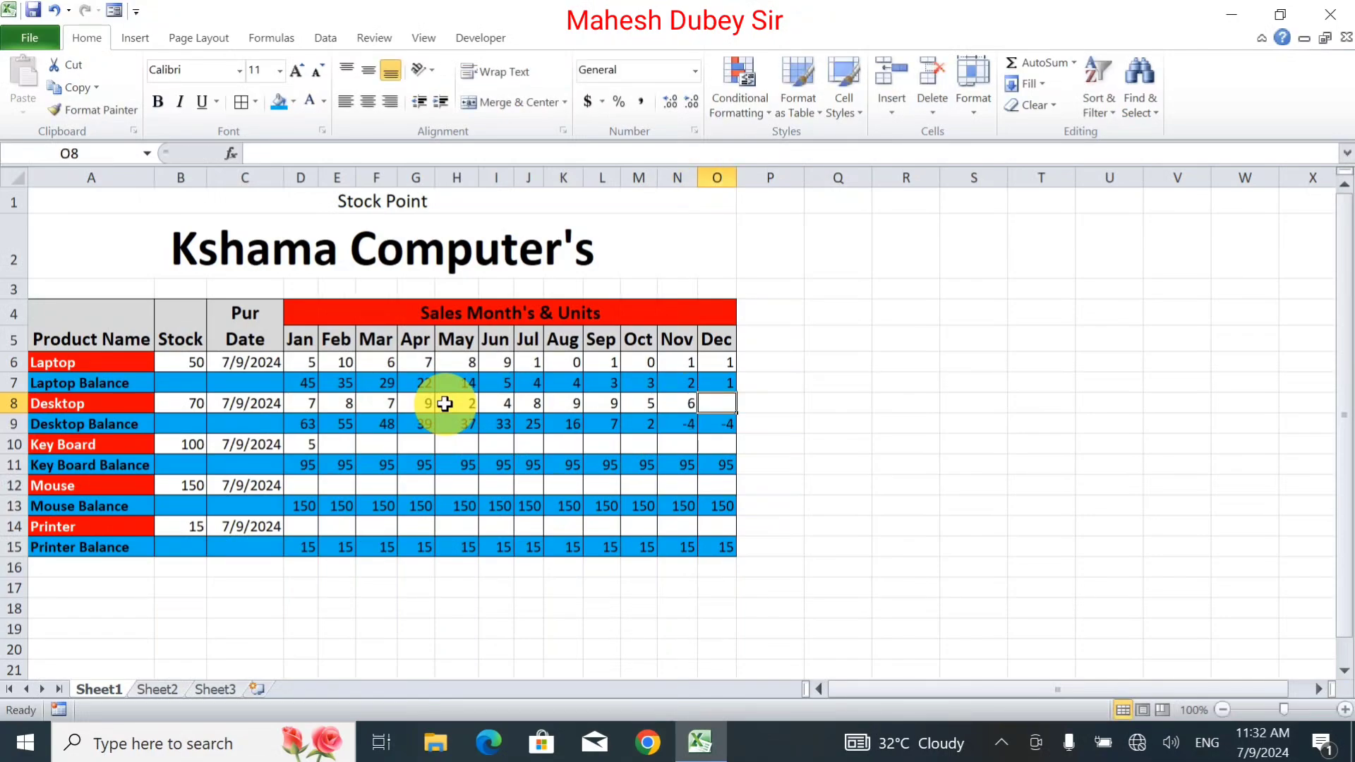
{"action": "type", "text": "1"}
{"action": "key", "text": "Tab"}
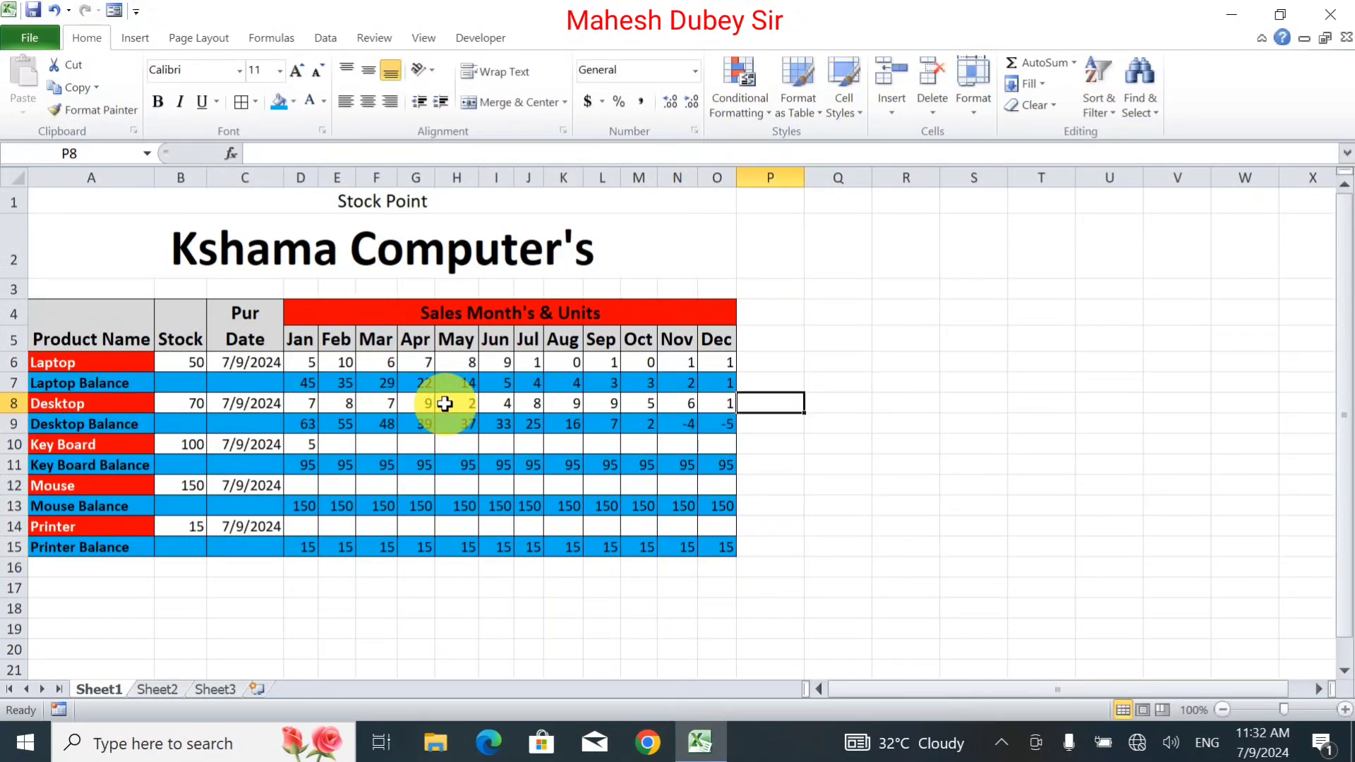
Set the Desktop sales for Nov in N8 to 1 and re-enter 1 for Dec in O8.
{"action": "left_click", "coordinate": [674, 406]}
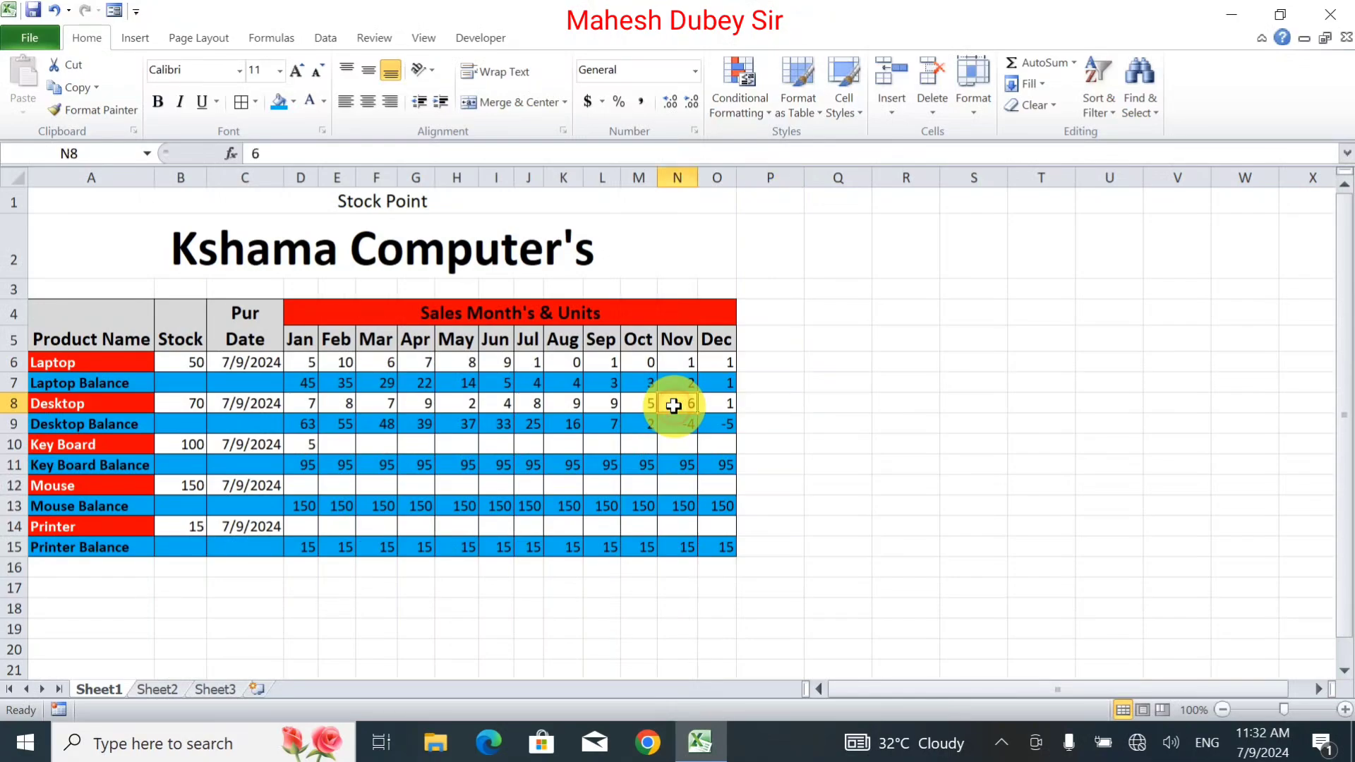
{"action": "type", "text": "1"}
{"action": "key", "text": "Tab"}
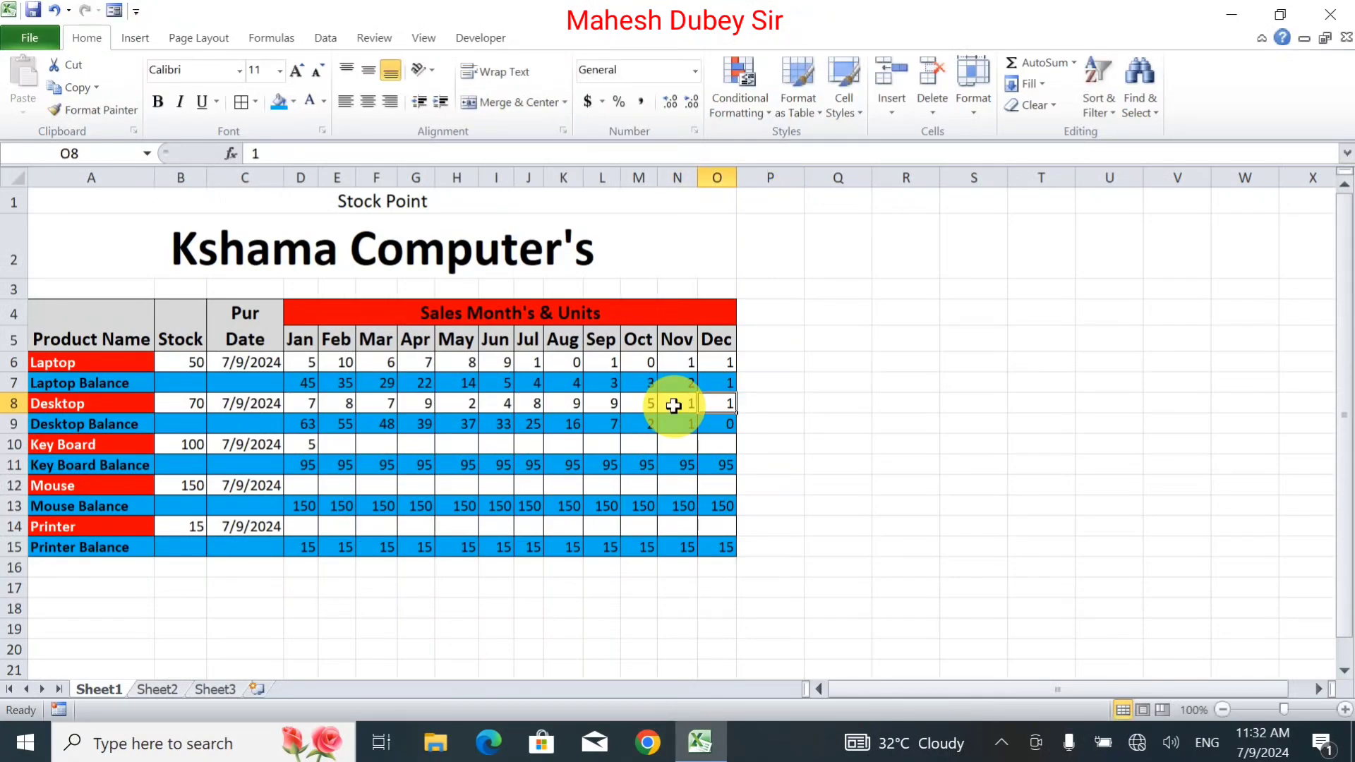
{"action": "type", "text": "0"}
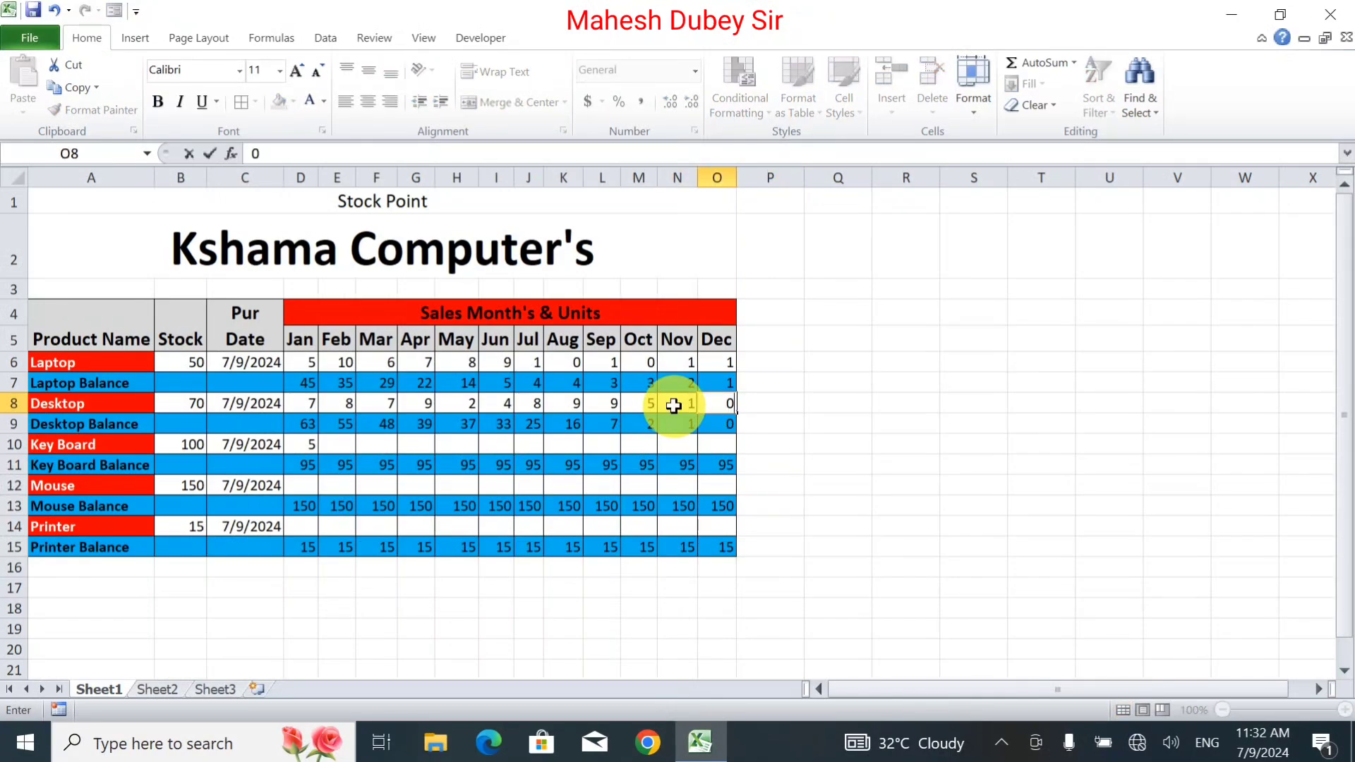
{"action": "key", "text": "BackSpace"}
{"action": "type", "text": "1"}
{"action": "key", "text": "Return"}
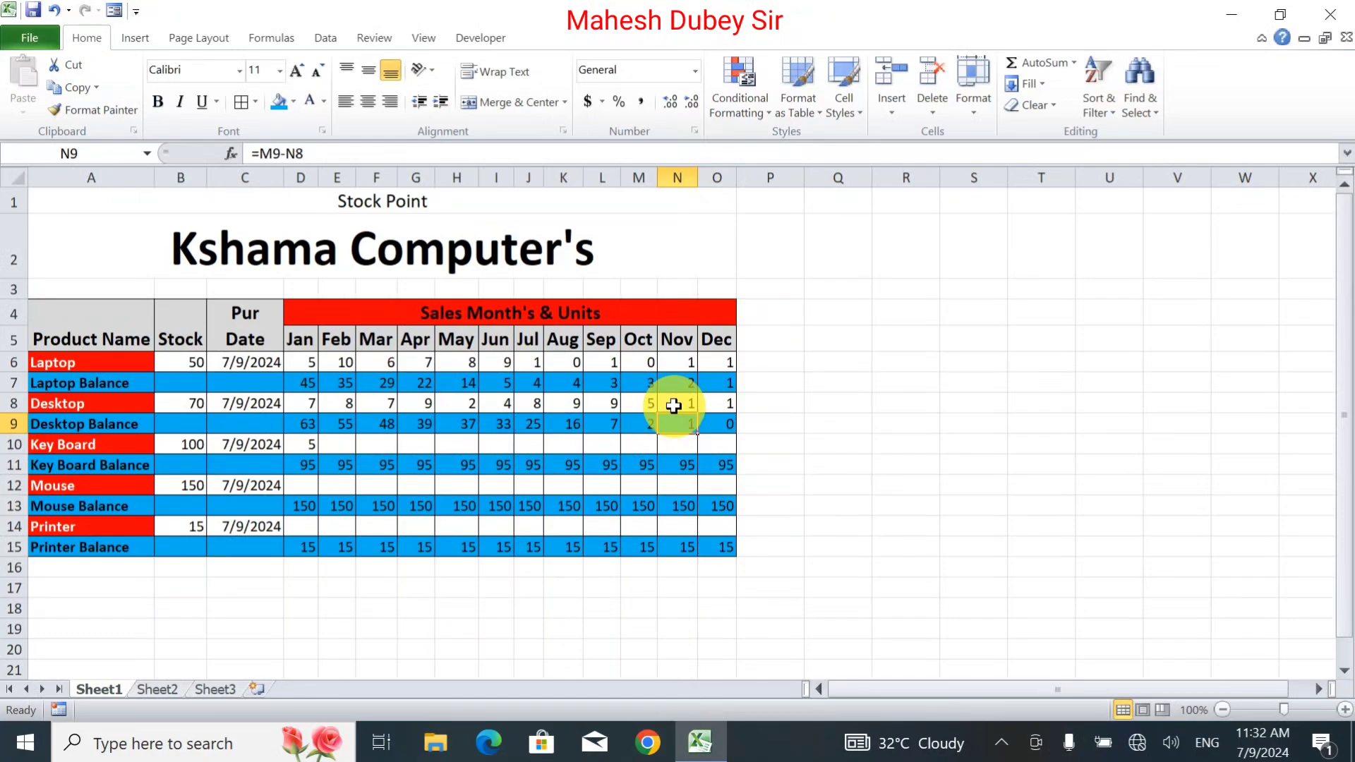
Enter the Key Board sales for Feb through Jun in E10:I10 as 10, 8, 9, 6 and 7.
{"action": "left_click", "coordinate": [325, 446]}
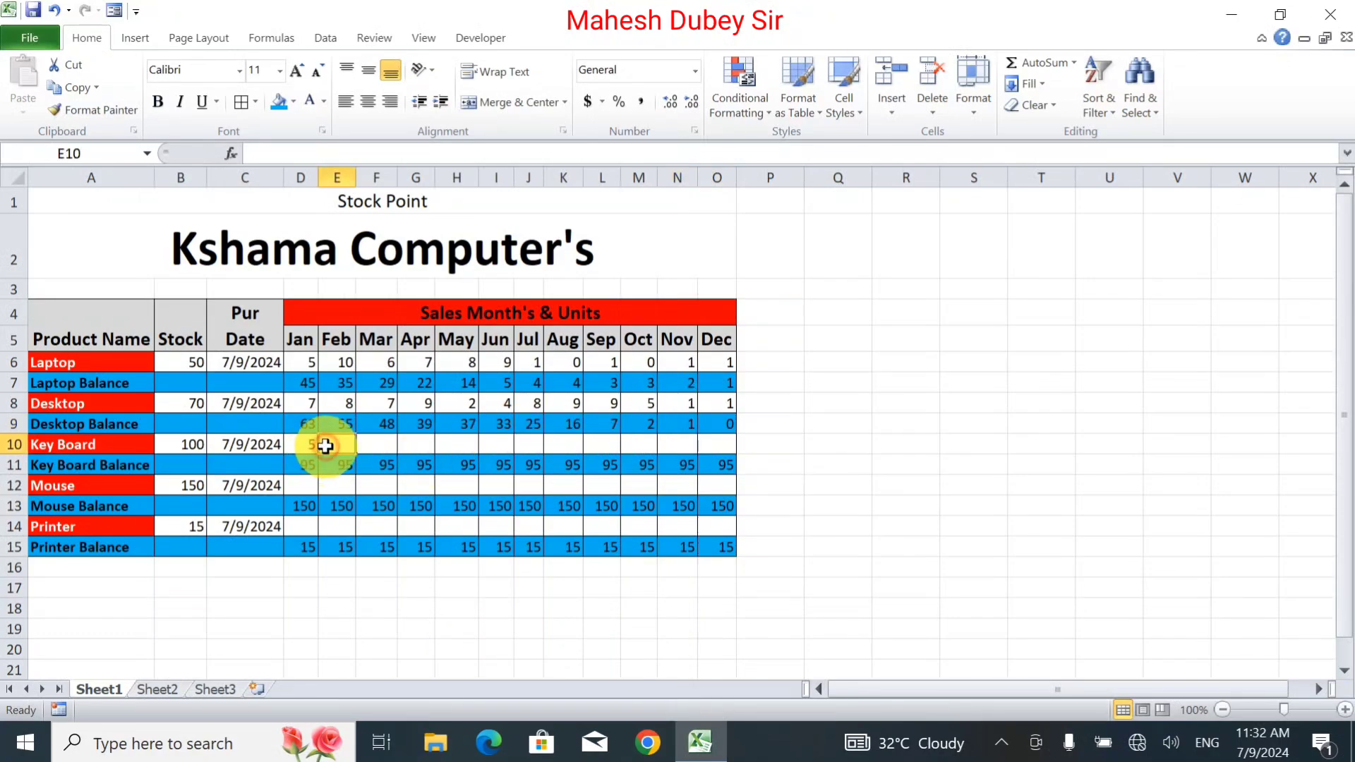
{"action": "type", "text": "10"}
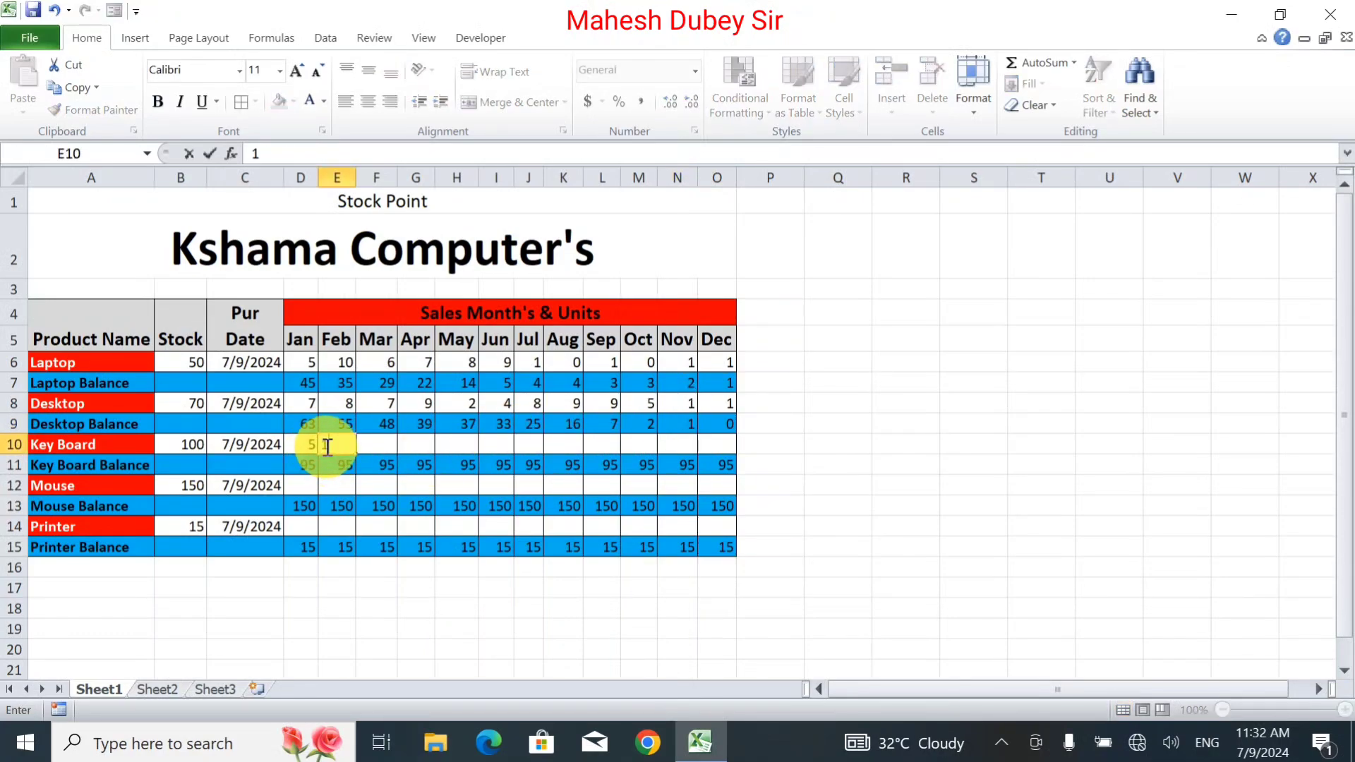
{"action": "key", "text": "Tab"}
{"action": "type", "text": "8"}
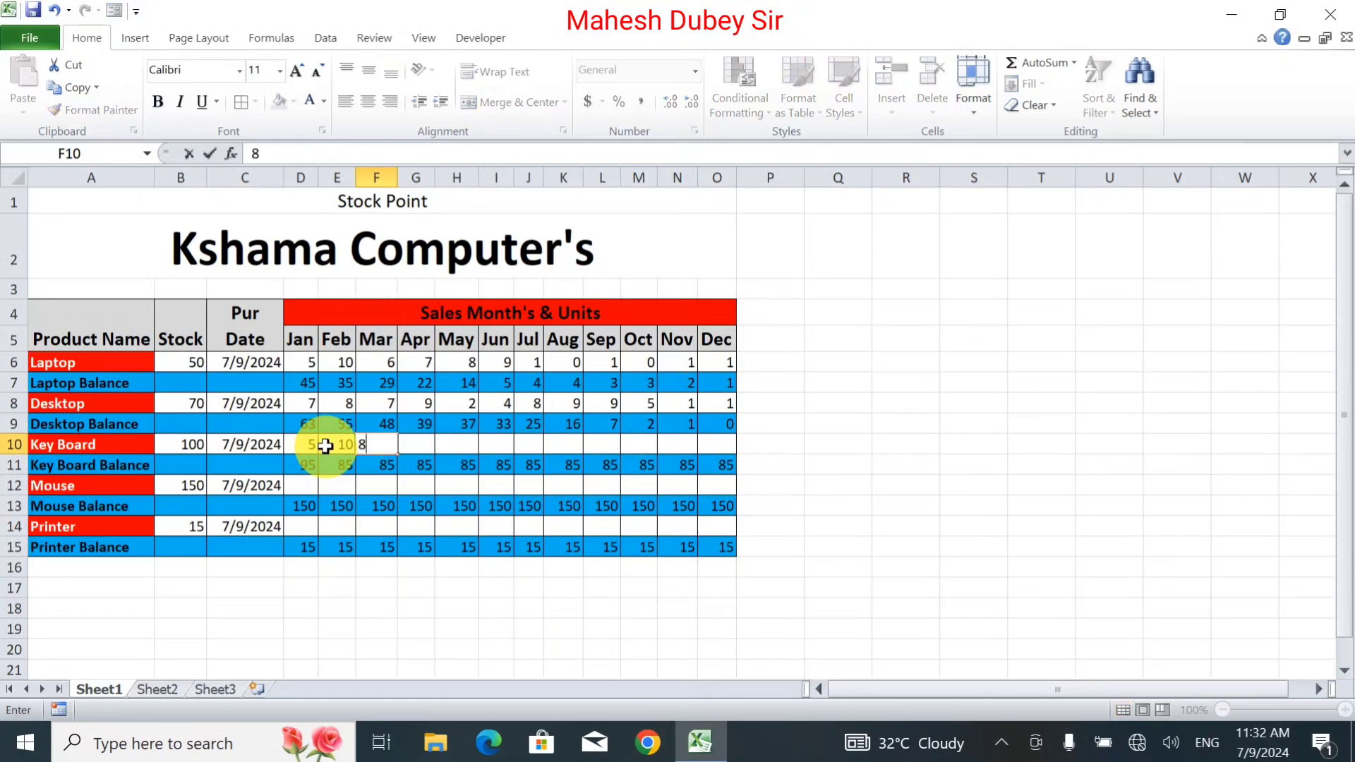
{"action": "key", "text": "Tab"}
{"action": "type", "text": "9"}
{"action": "key", "text": "Tab"}
{"action": "type", "text": "6"}
{"action": "key", "text": "Tab"}
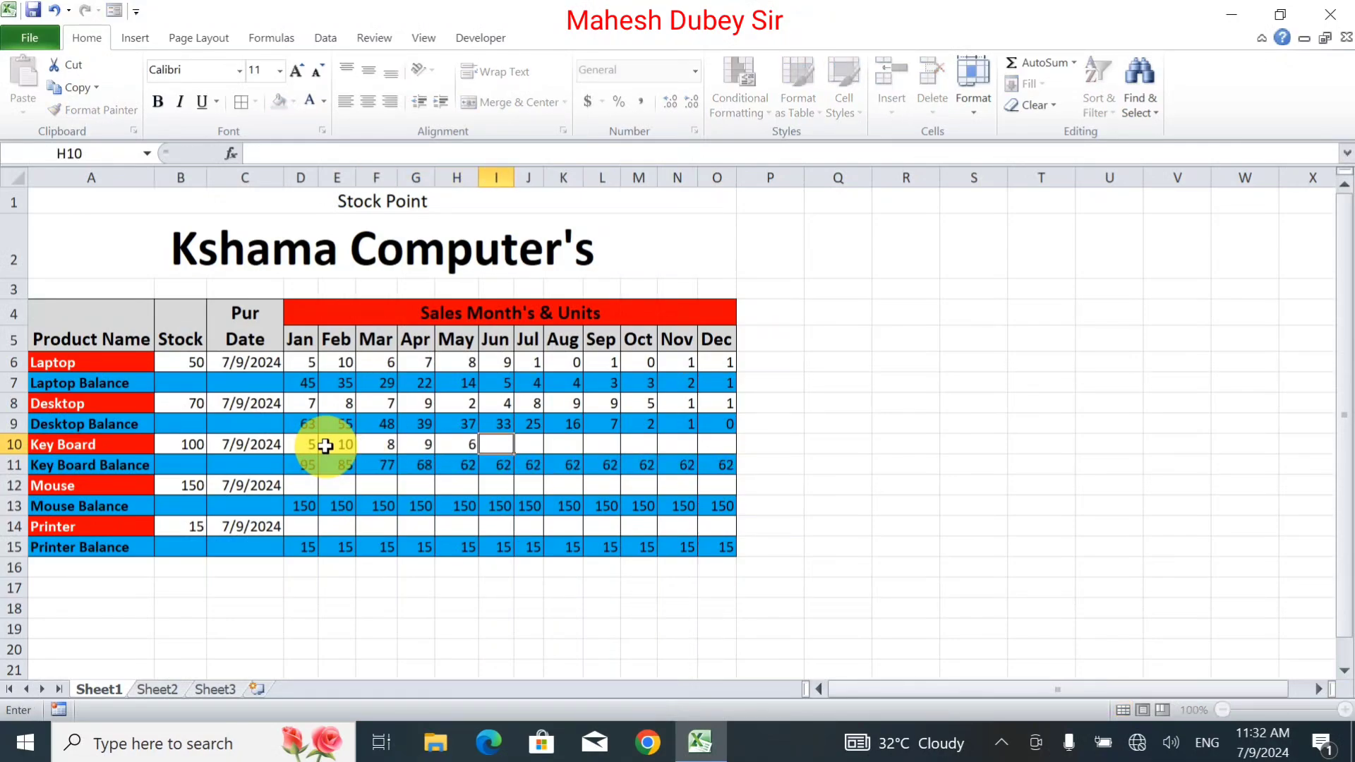
{"action": "type", "text": "7"}
{"action": "key", "text": "Tab"}
Enter the Key Board sales for Jul through Dec in J10:O10 as 9, 8, 7, 9, 8 and 10.
{"action": "type", "text": "0"}
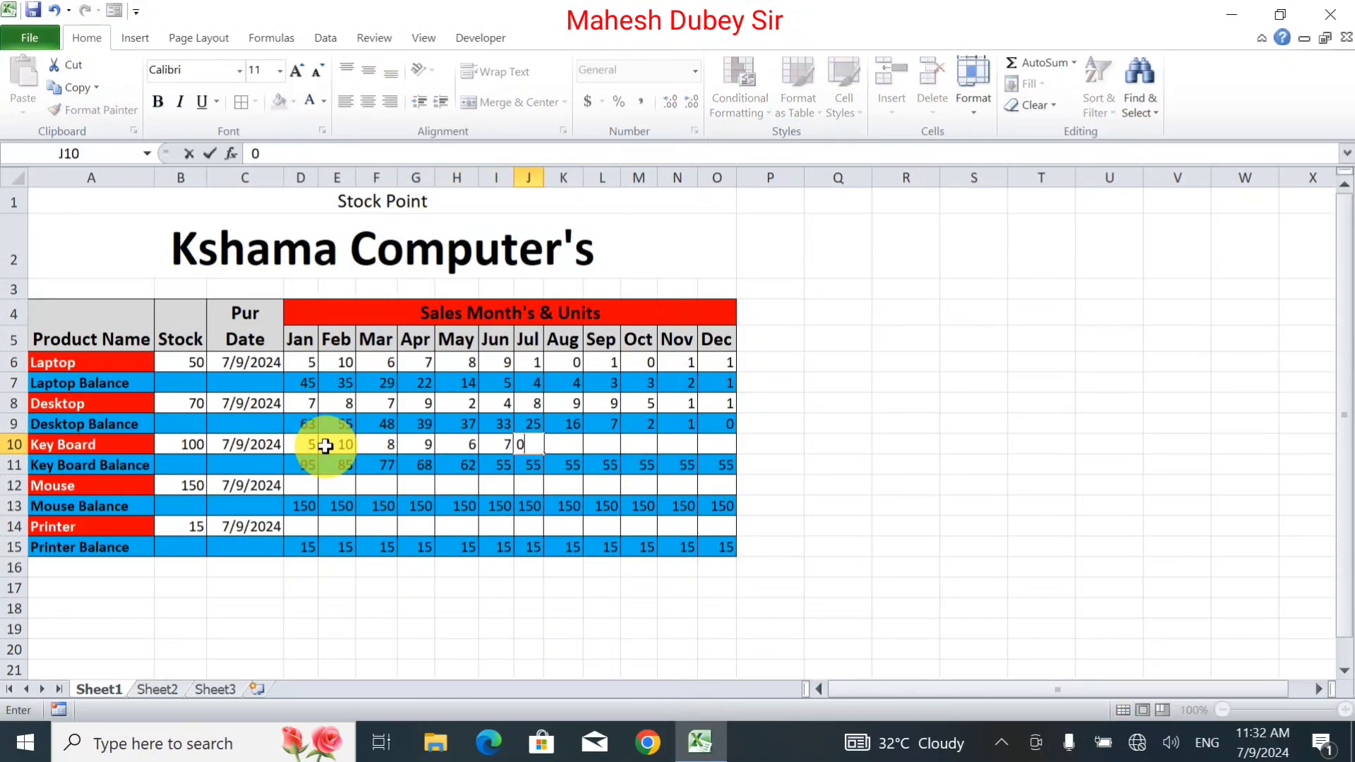
{"action": "type", "text": "9"}
{"action": "key", "text": "Tab"}
{"action": "type", "text": "8"}
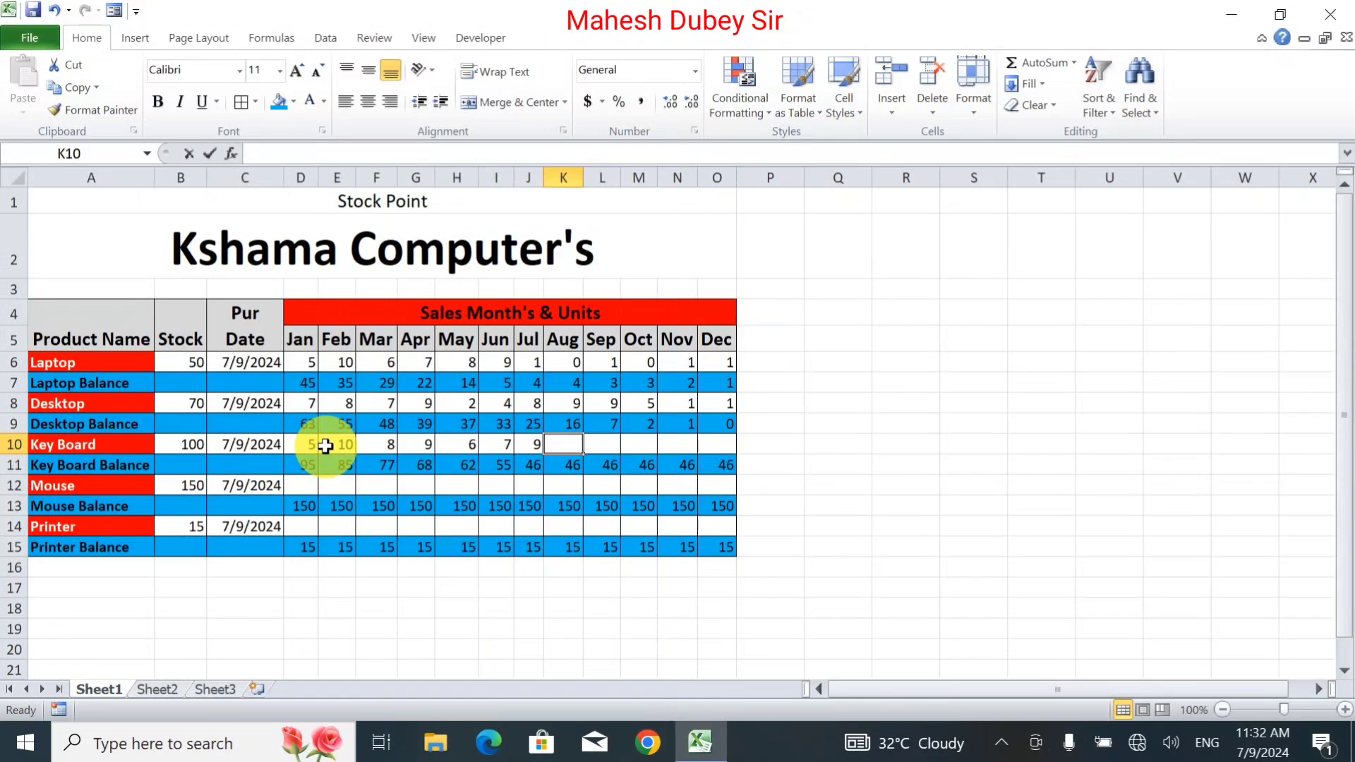
{"action": "key", "text": "Tab"}
{"action": "type", "text": "78"}
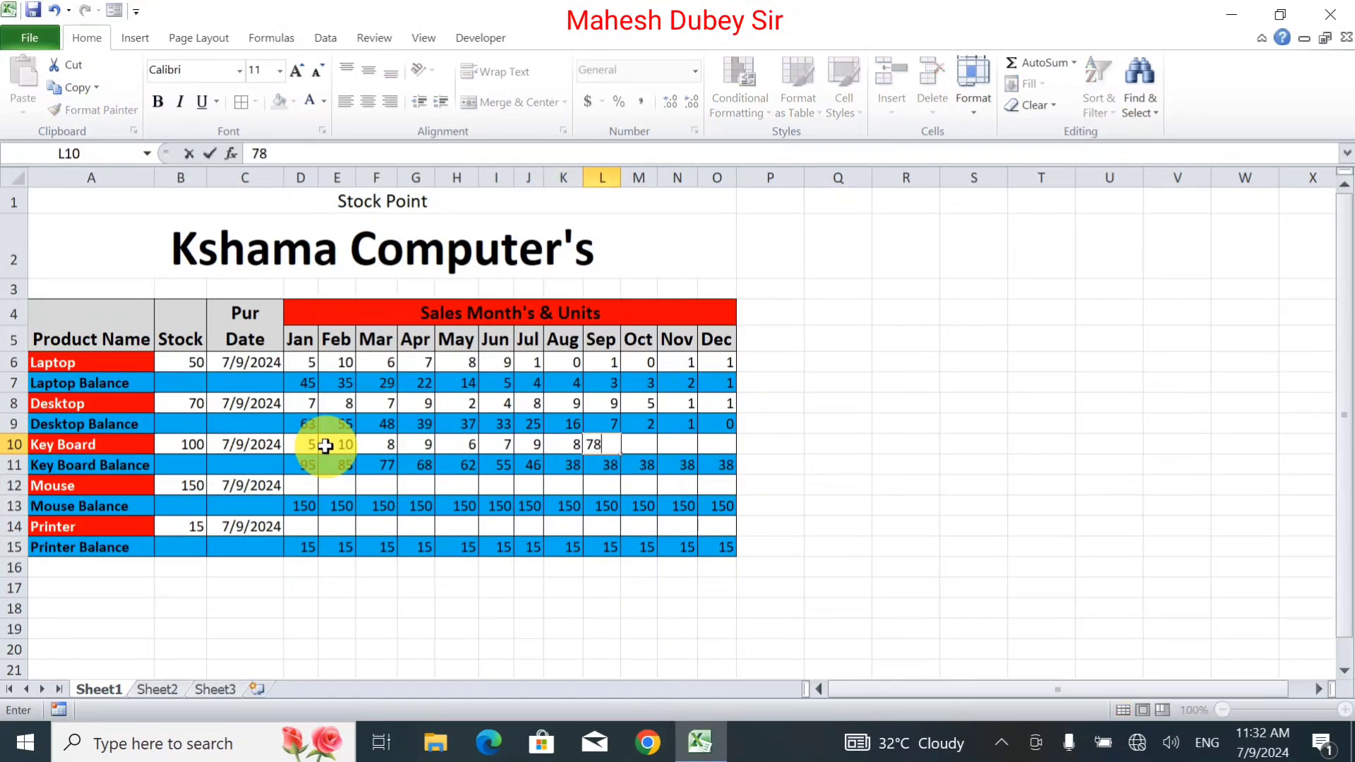
{"action": "key", "text": "BackSpace"}
{"action": "key", "text": "Tab"}
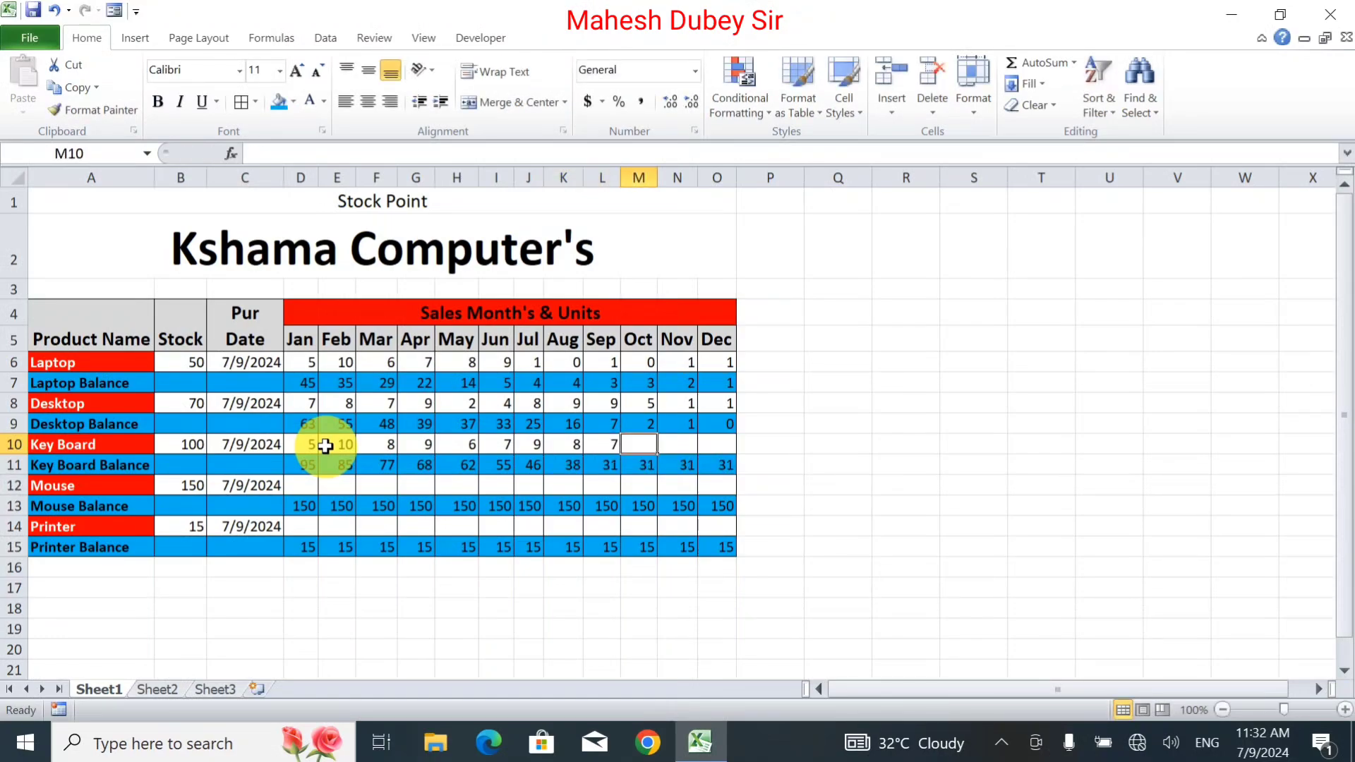
{"action": "type", "text": "9"}
{"action": "key", "text": "Tab"}
{"action": "type", "text": "8"}
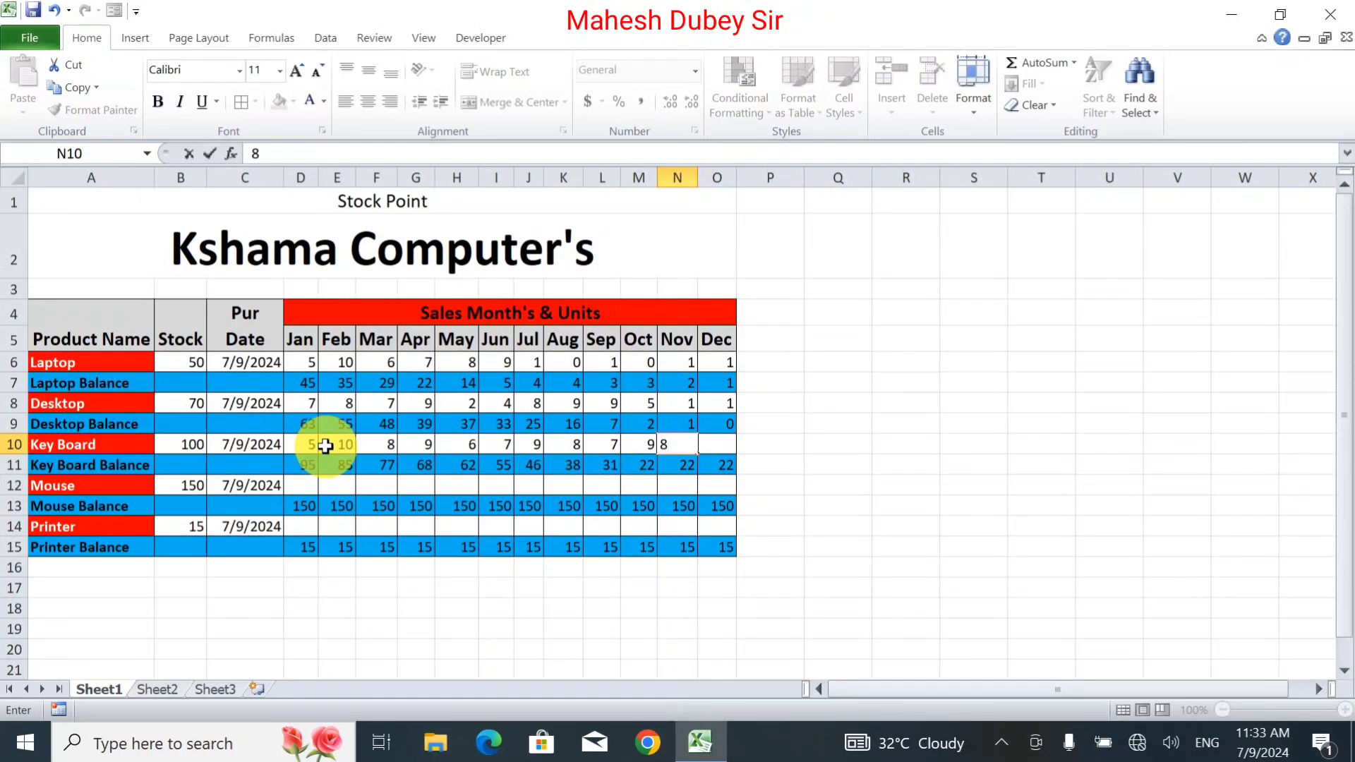
{"action": "key", "text": "Tab"}
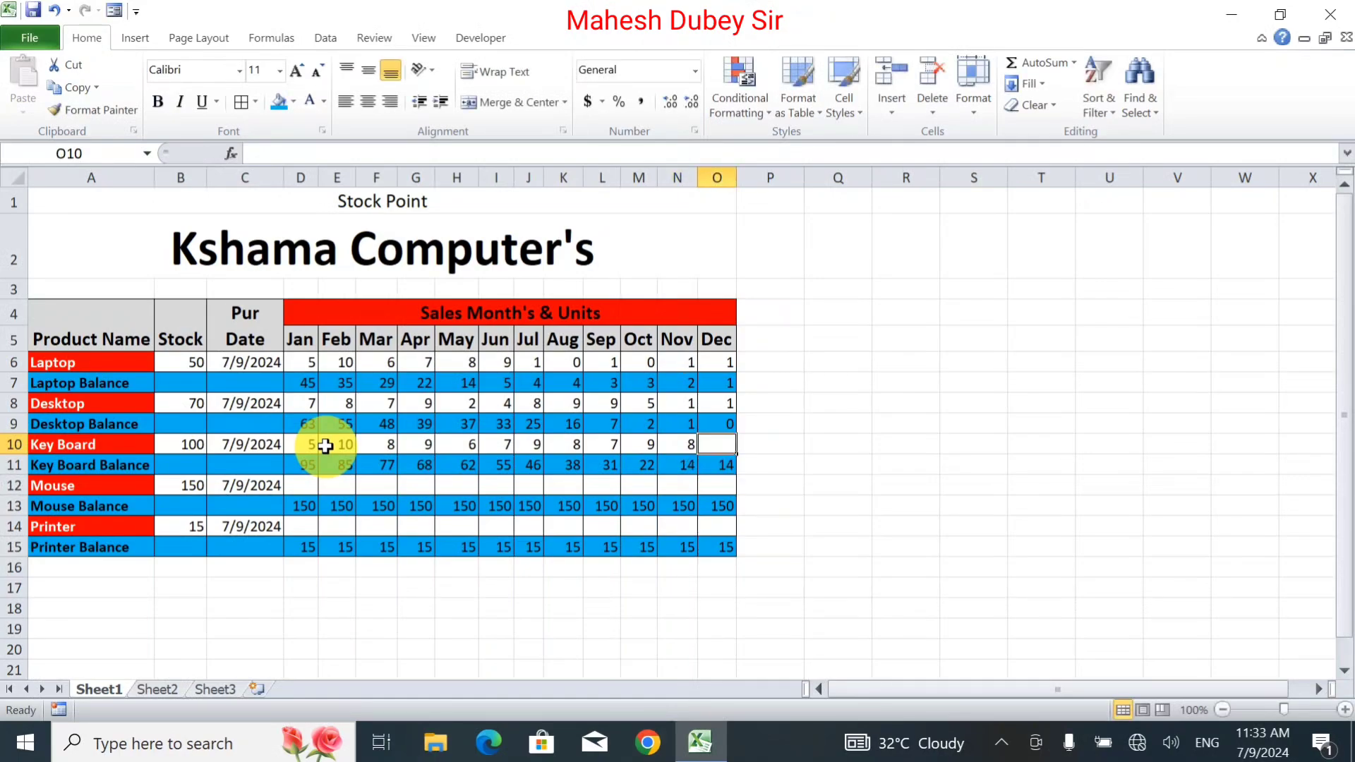
{"action": "type", "text": "10"}
{"action": "key", "text": "Return"}
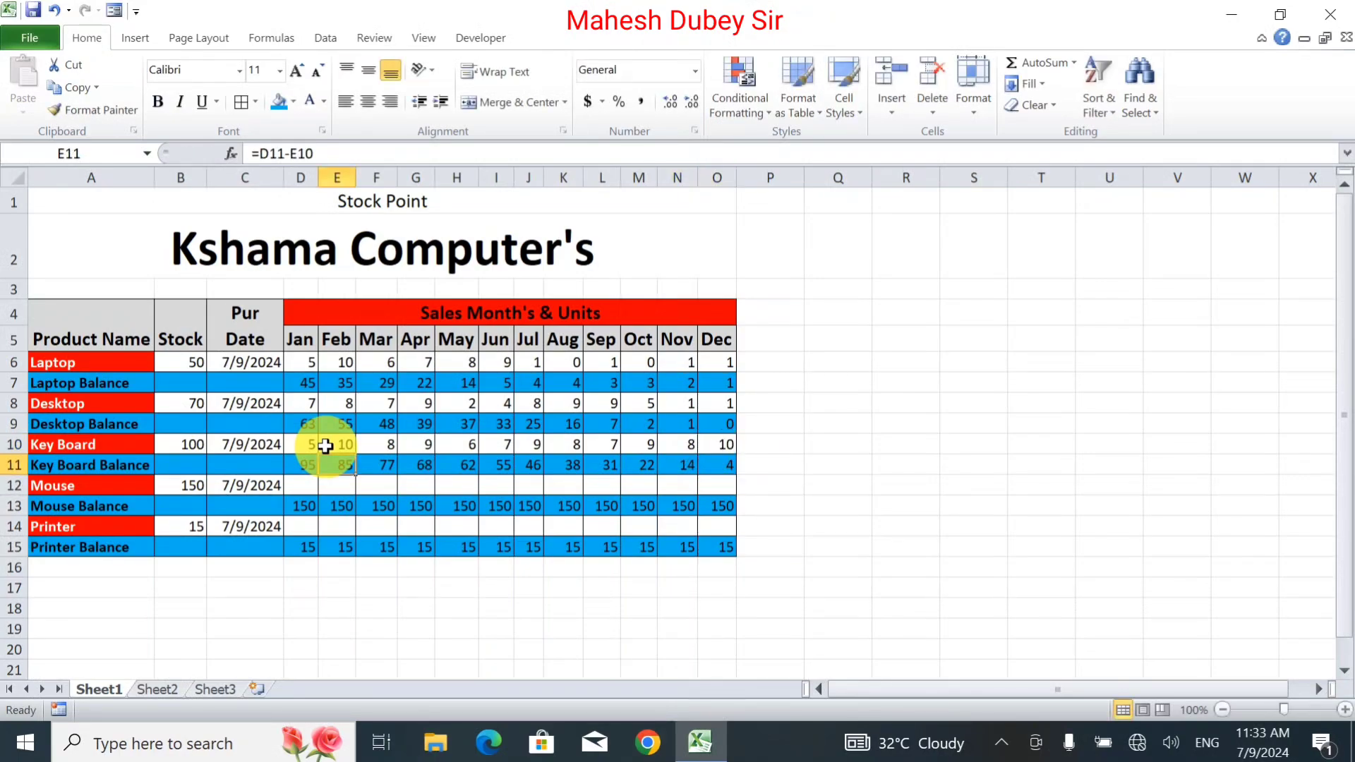
Enter the Mouse sales for Jan through Jun in D12:I12 as 6, 7, 9, 8, 9 and 7.
{"action": "left_click", "coordinate": [304, 485]}
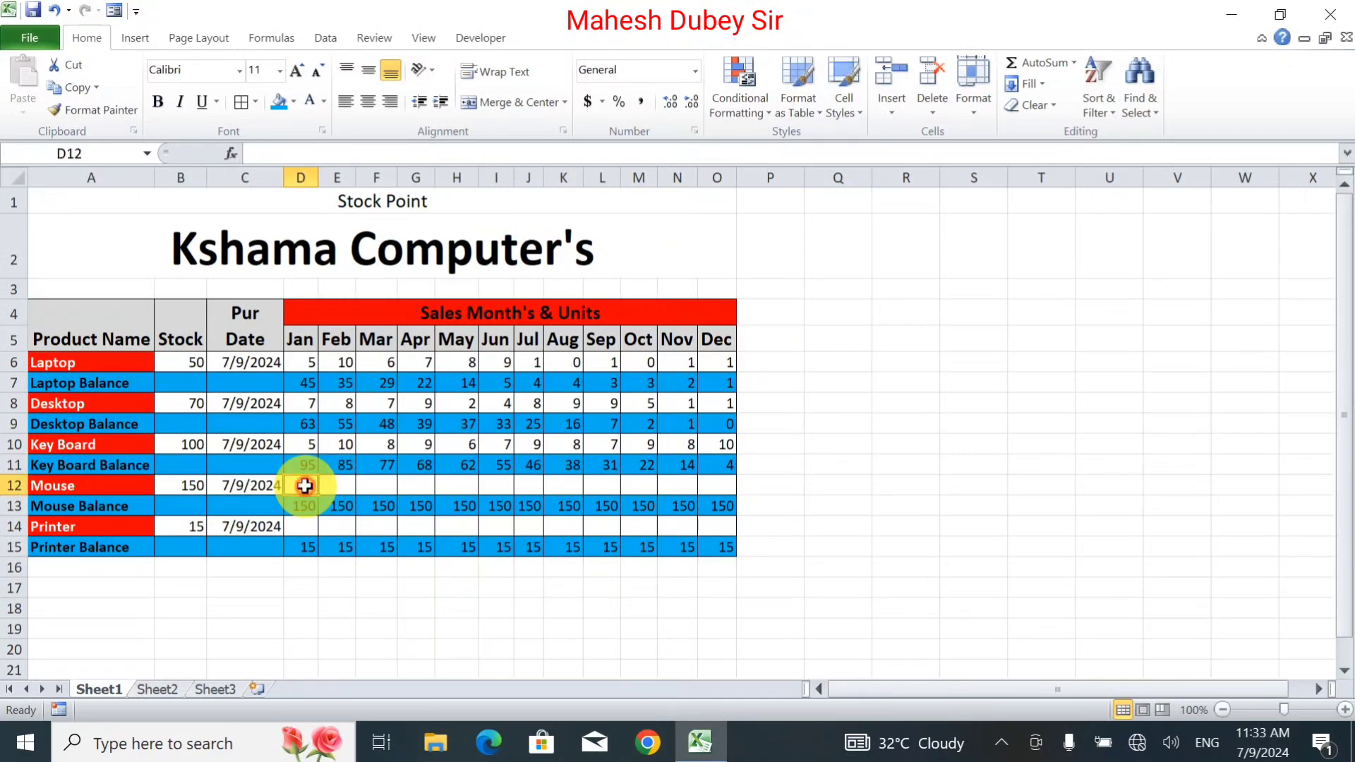
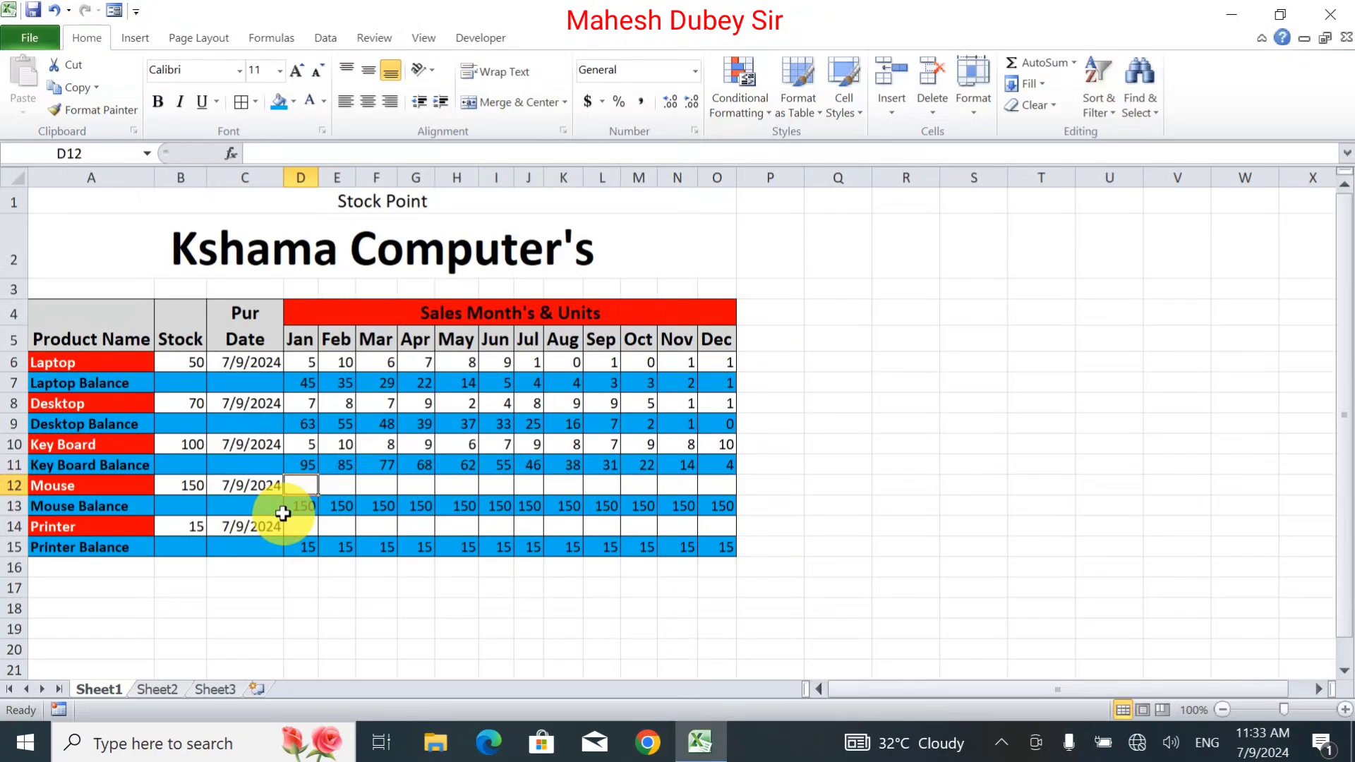
{"action": "type", "text": "6"}
{"action": "key", "text": "Tab"}
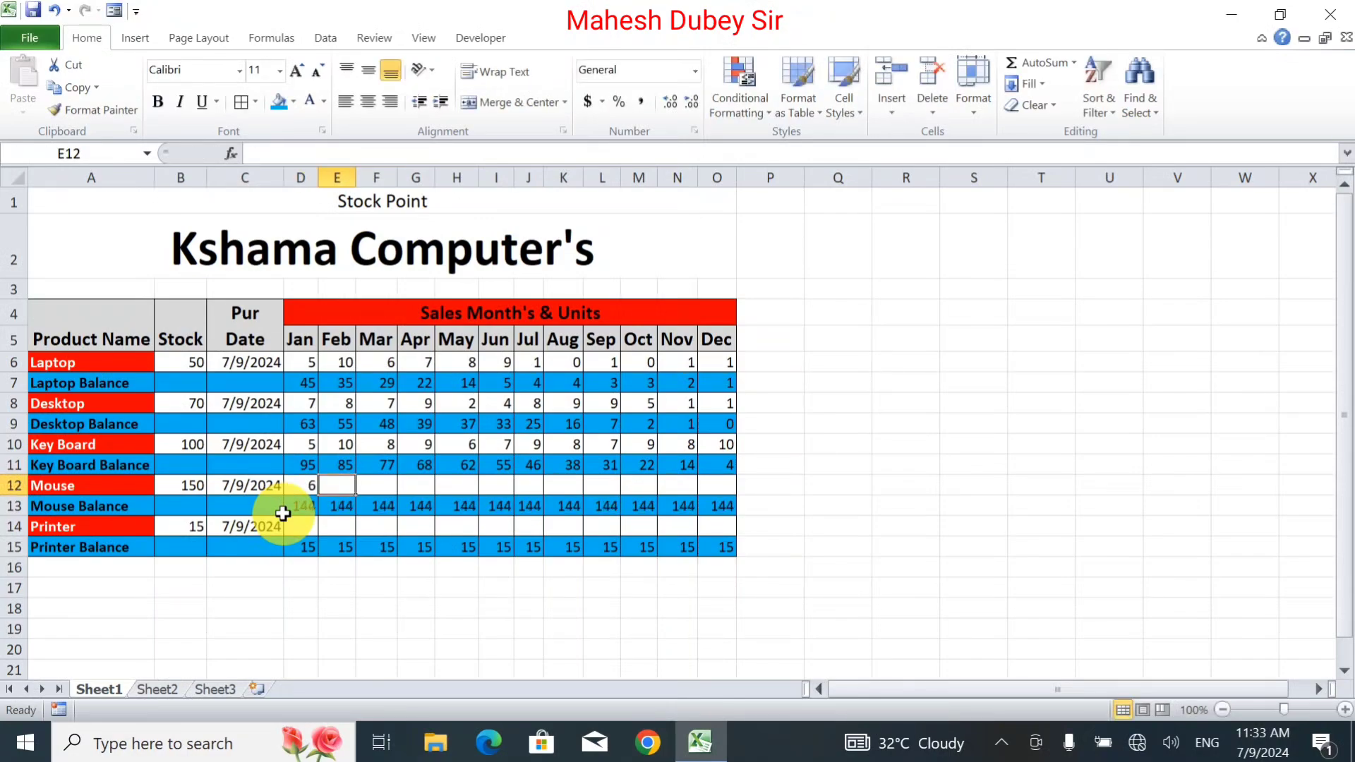
{"action": "type", "text": "7"}
{"action": "key", "text": "Tab"}
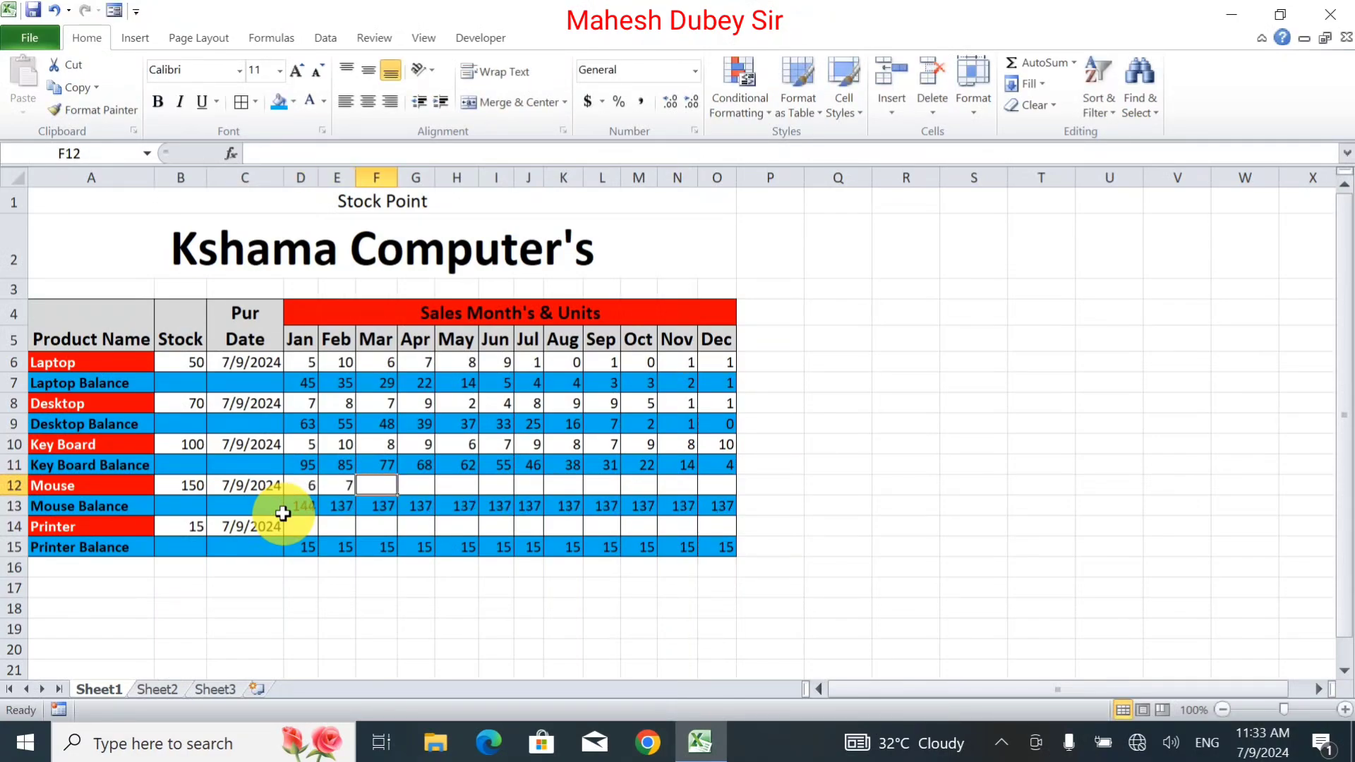
{"action": "type", "text": "9"}
{"action": "key", "text": "Tab"}
{"action": "type", "text": "8"}
{"action": "key", "text": "Tab"}
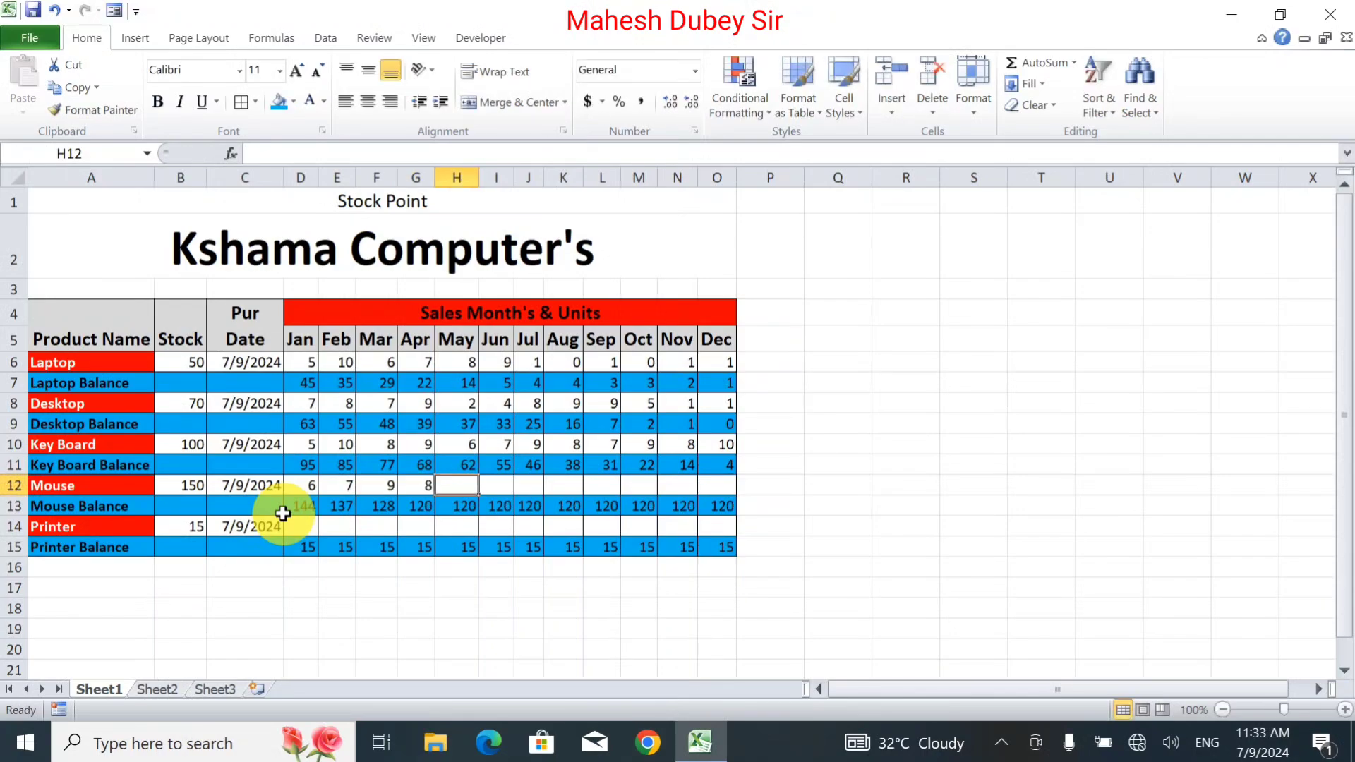
{"action": "type", "text": "9"}
{"action": "key", "text": "Tab"}
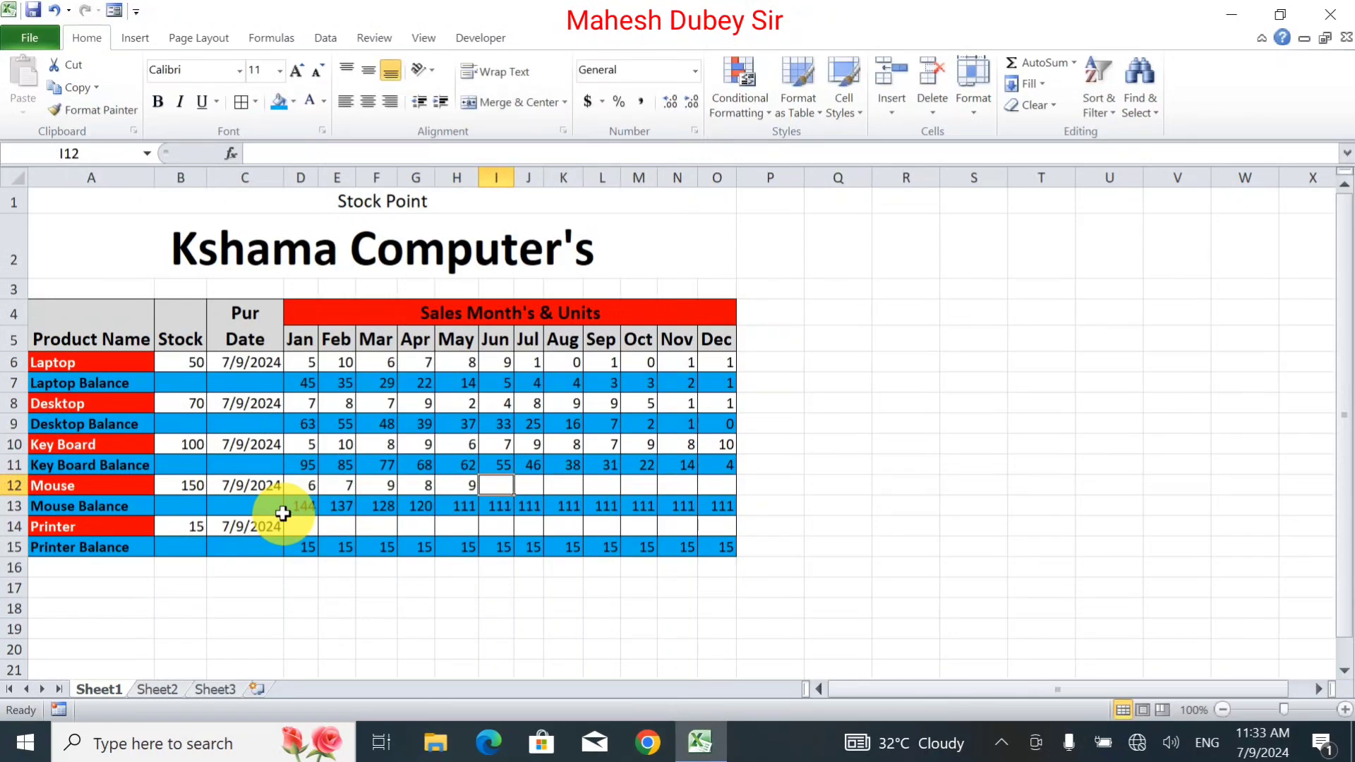
{"action": "type", "text": "7"}
{"action": "key", "text": "Tab"}
Enter the Mouse sales for Jul through Dec in J12:O12 as 5, 3, 5, 9, 8 and 9.
{"action": "type", "text": "5"}
{"action": "key", "text": "Tab"}
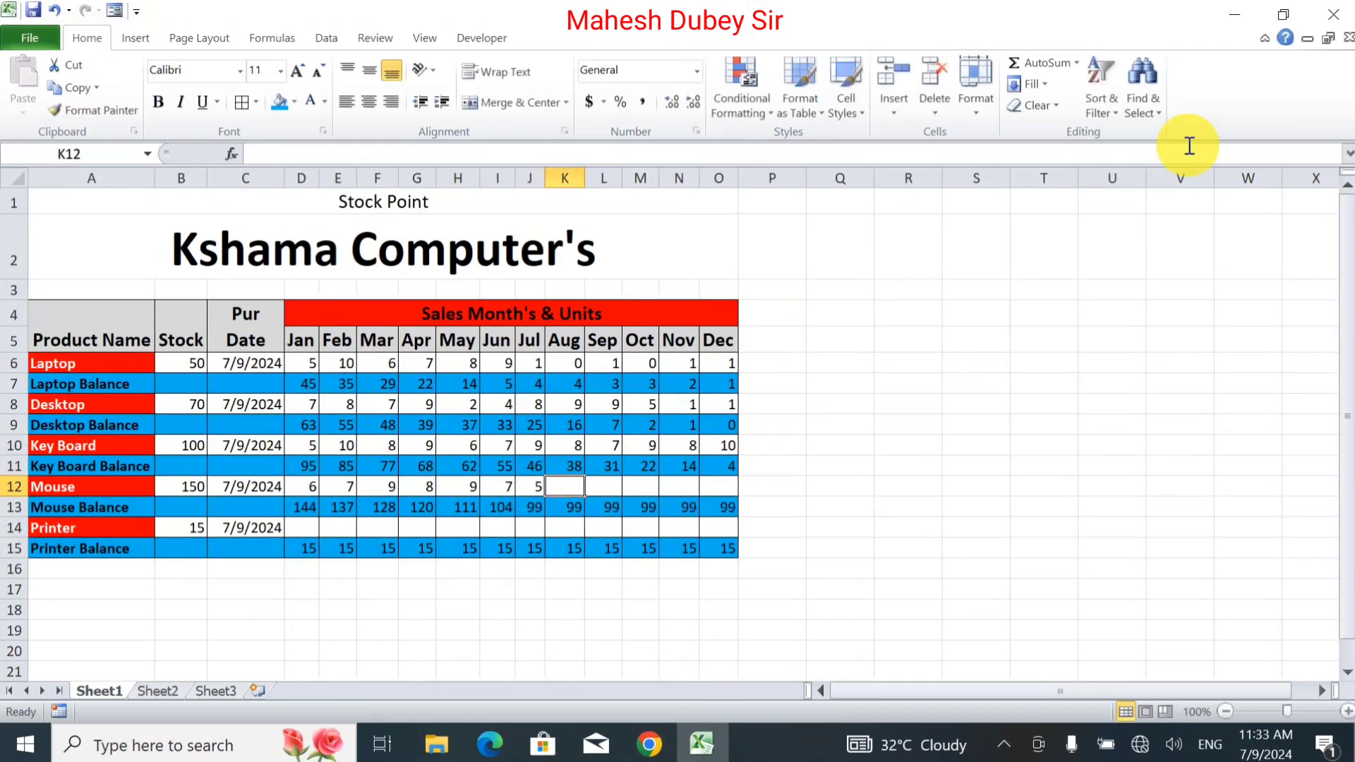
{"action": "type", "text": "3"}
{"action": "key", "text": "Tab"}
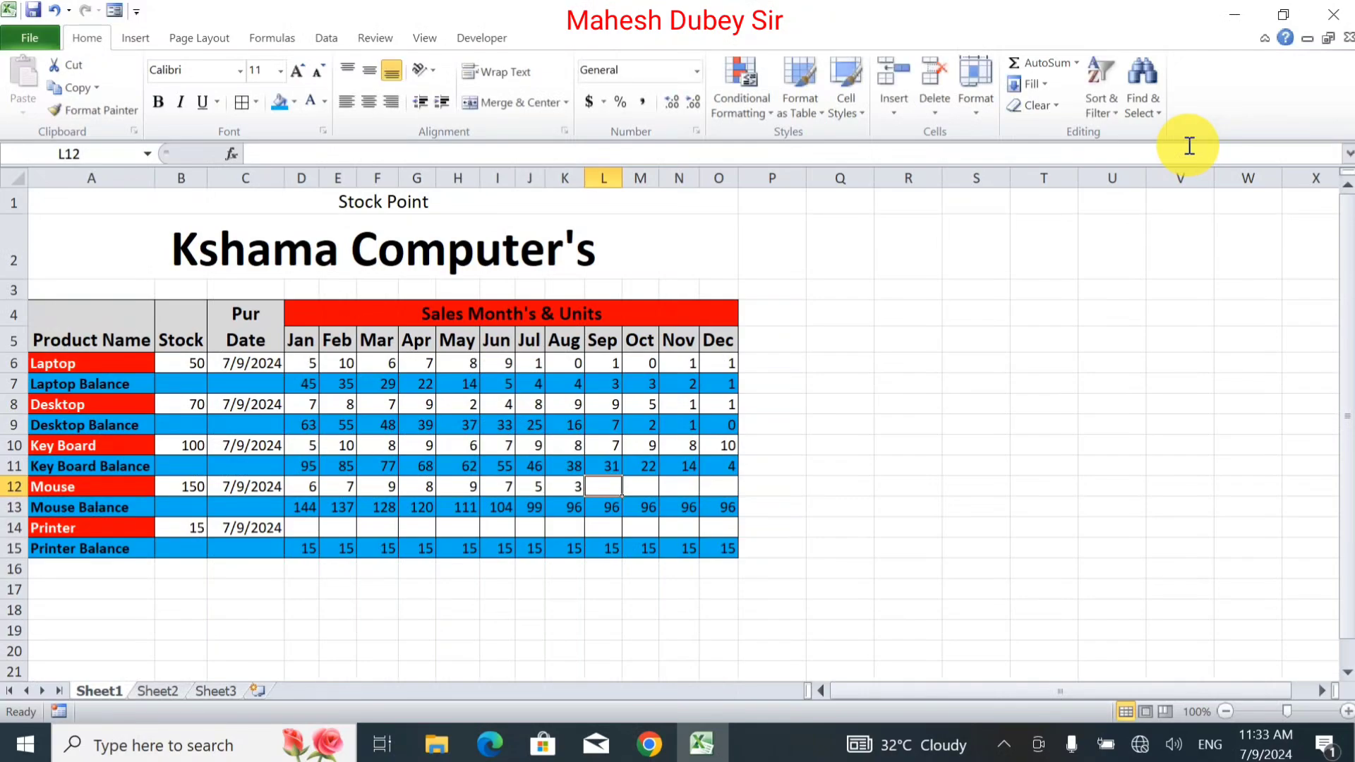
{"action": "type", "text": "5"}
{"action": "key", "text": "Tab"}
{"action": "type", "text": "9"}
{"action": "key", "text": "Tab"}
{"action": "type", "text": "8"}
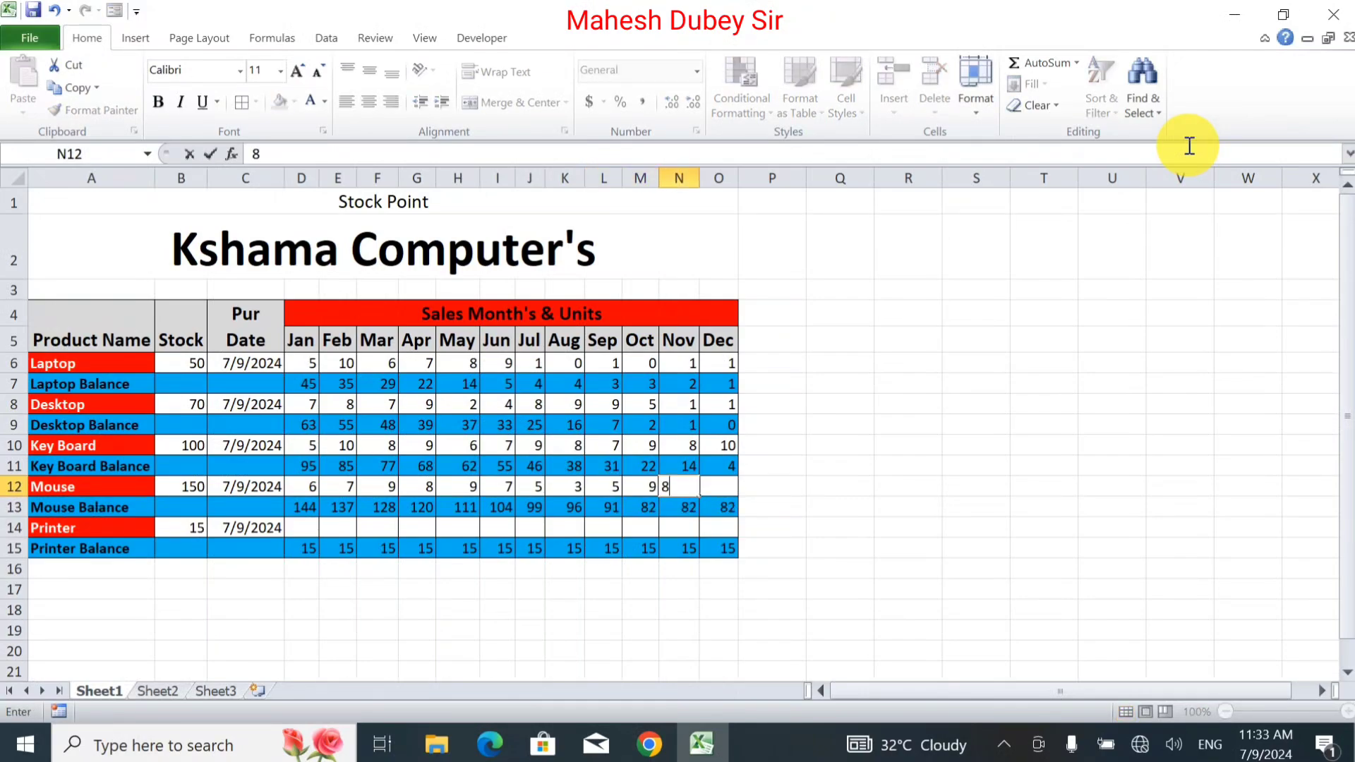
{"action": "key", "text": "Tab"}
{"action": "type", "text": "9"}
{"action": "key", "text": "Return"}
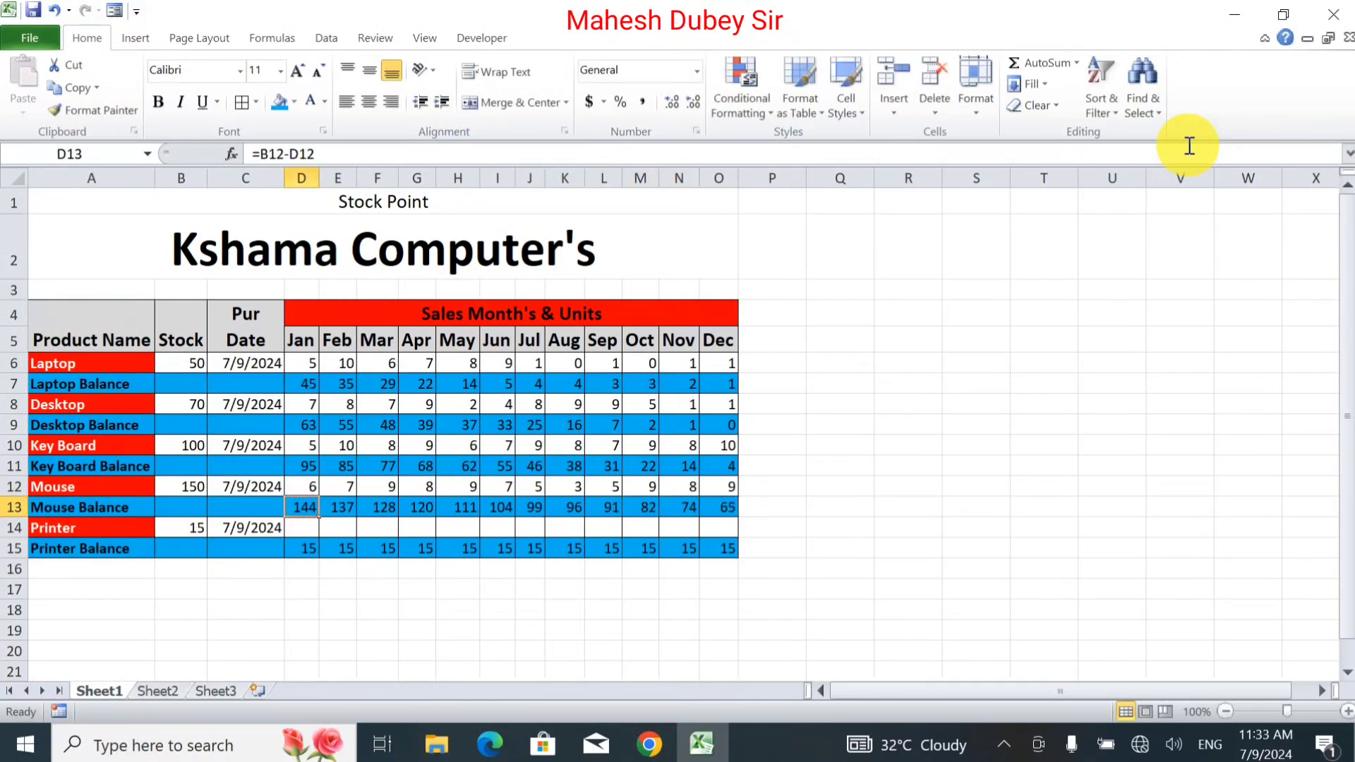
Enter the Printer sales for Jan through Jun in D14:I14 as 0, 1, 1, 0, 0 and 0.
{"action": "key", "text": "Return"}
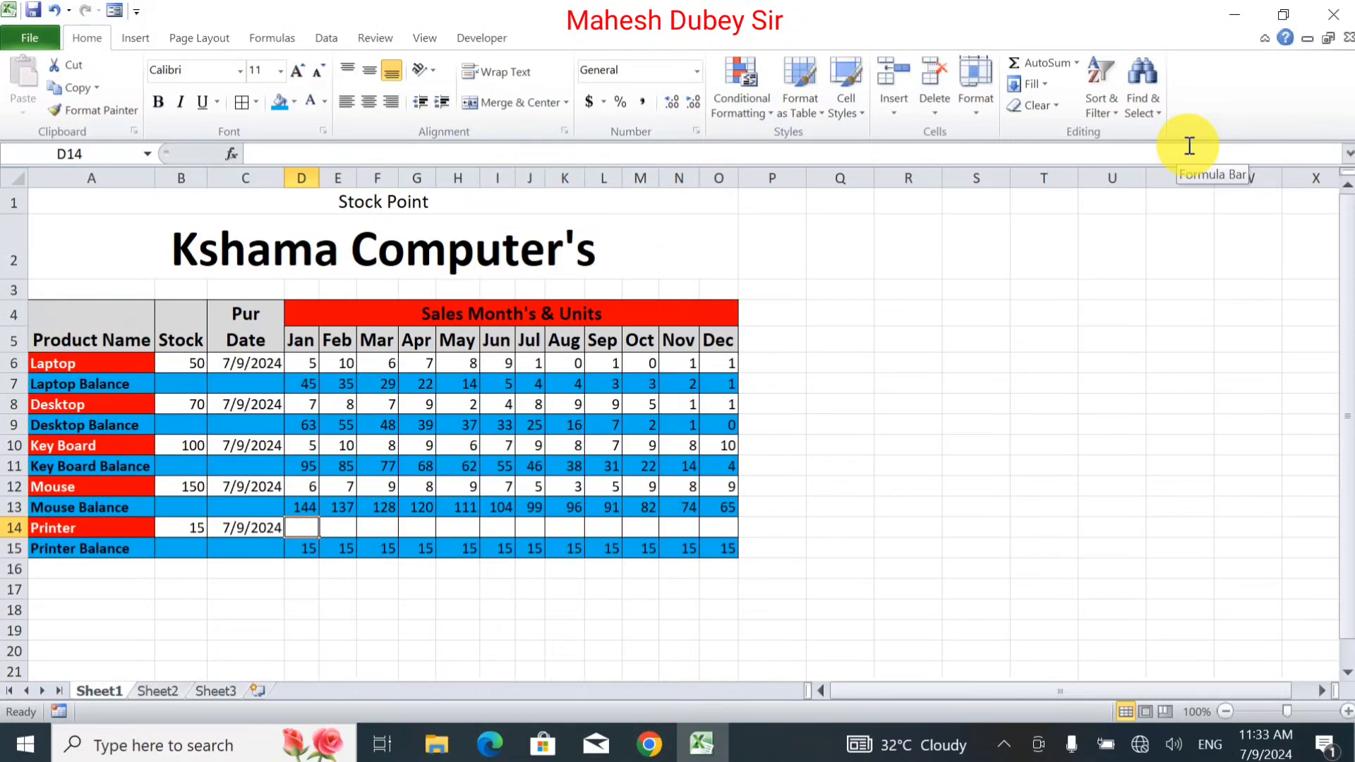
{"action": "type", "text": "2"}
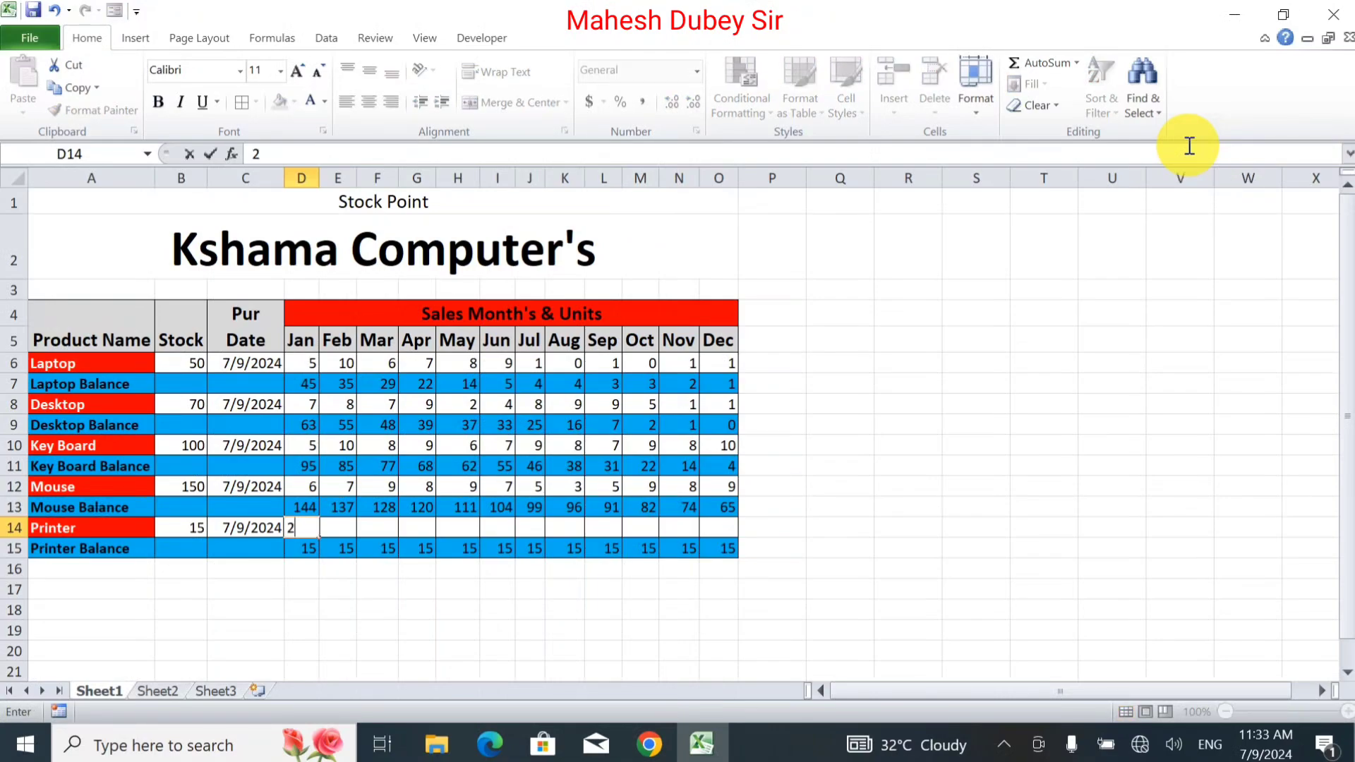
{"action": "key", "text": "BackSpace"}
{"action": "type", "text": "0"}
{"action": "key", "text": "Tab"}
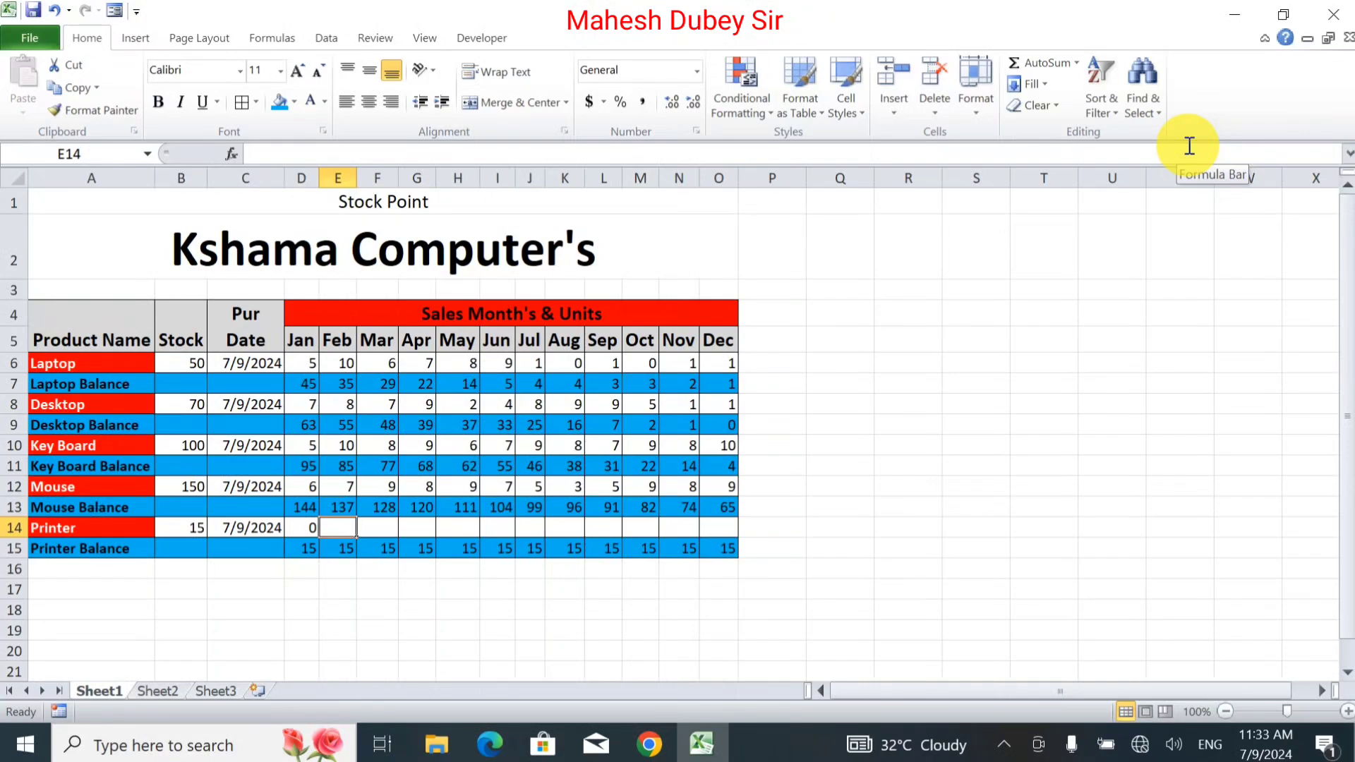
{"action": "type", "text": "1"}
{"action": "key", "text": "Tab"}
{"action": "type", "text": "1"}
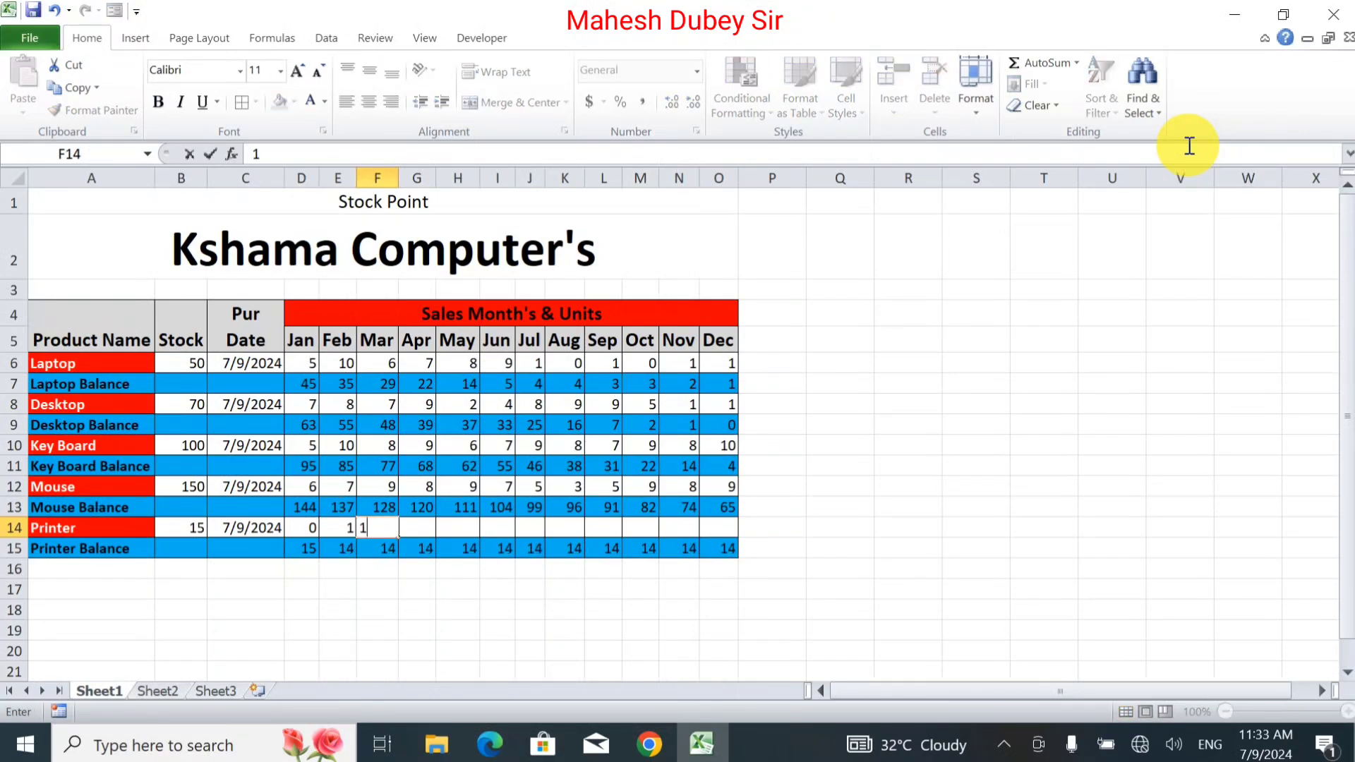
{"action": "key", "text": "Tab"}
{"action": "type", "text": "0"}
{"action": "key", "text": "Tab"}
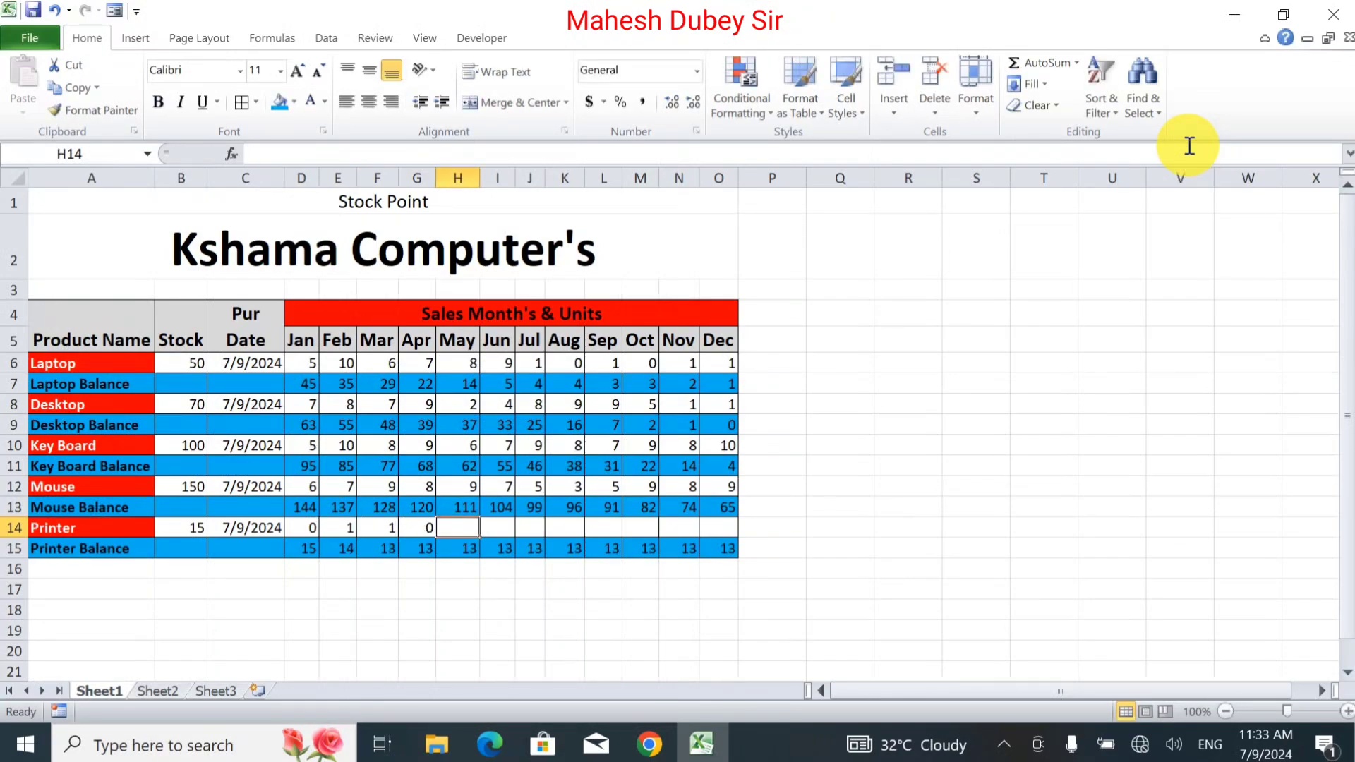
{"action": "type", "text": "0"}
{"action": "key", "text": "Tab"}
{"action": "type", "text": "0"}
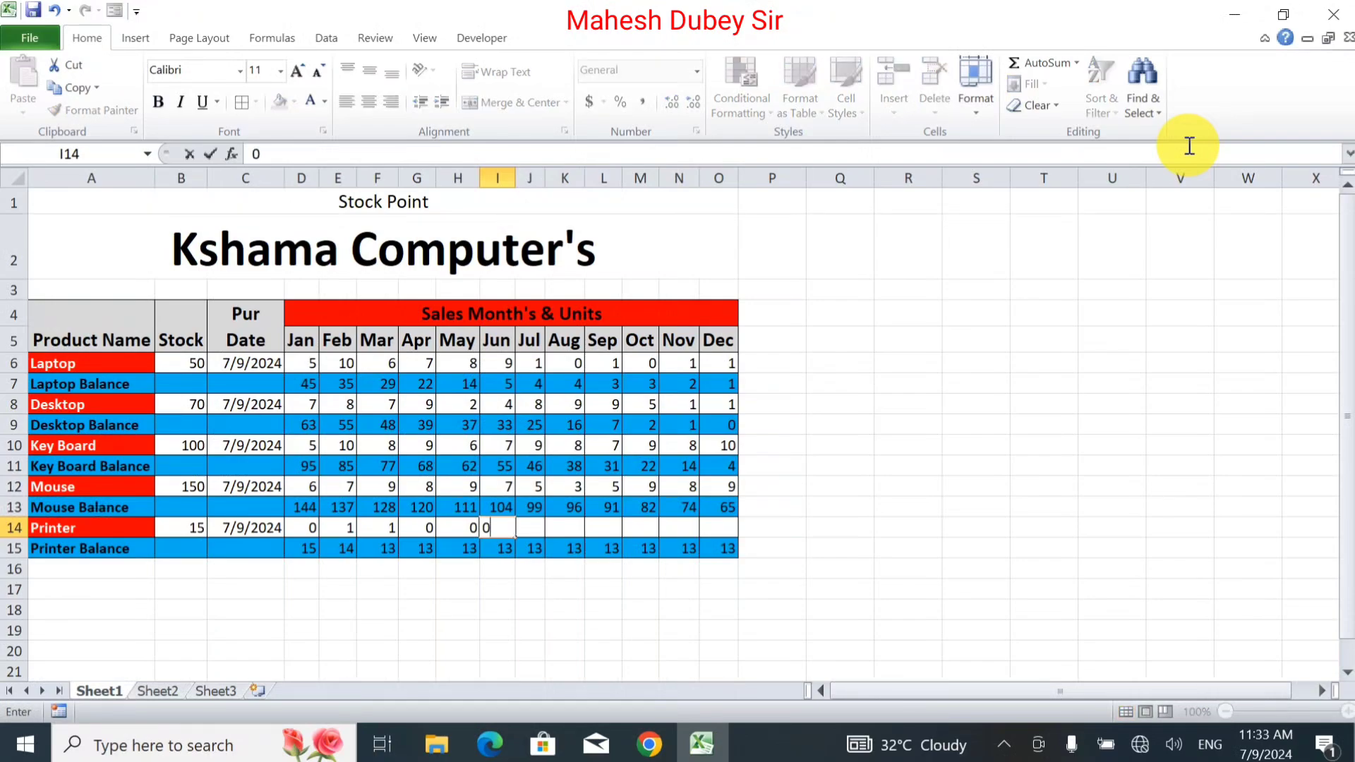
{"action": "key", "text": "Tab"}
Enter the Printer sales for Jul through Dec in J14:O14 as 0, 2, 3, 1, 6 and 0.
{"action": "type", "text": "0"}
{"action": "key", "text": "Tab"}
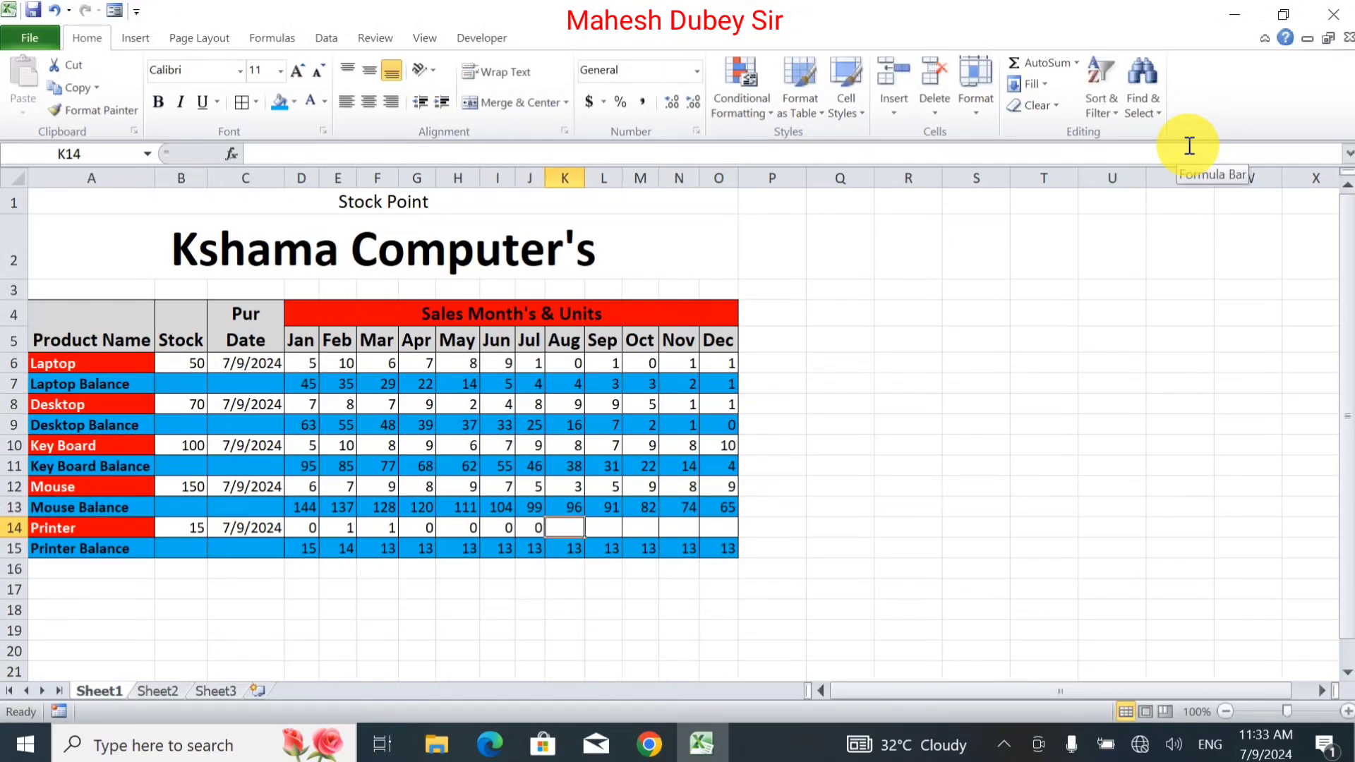
{"action": "type", "text": "2"}
{"action": "key", "text": "Tab"}
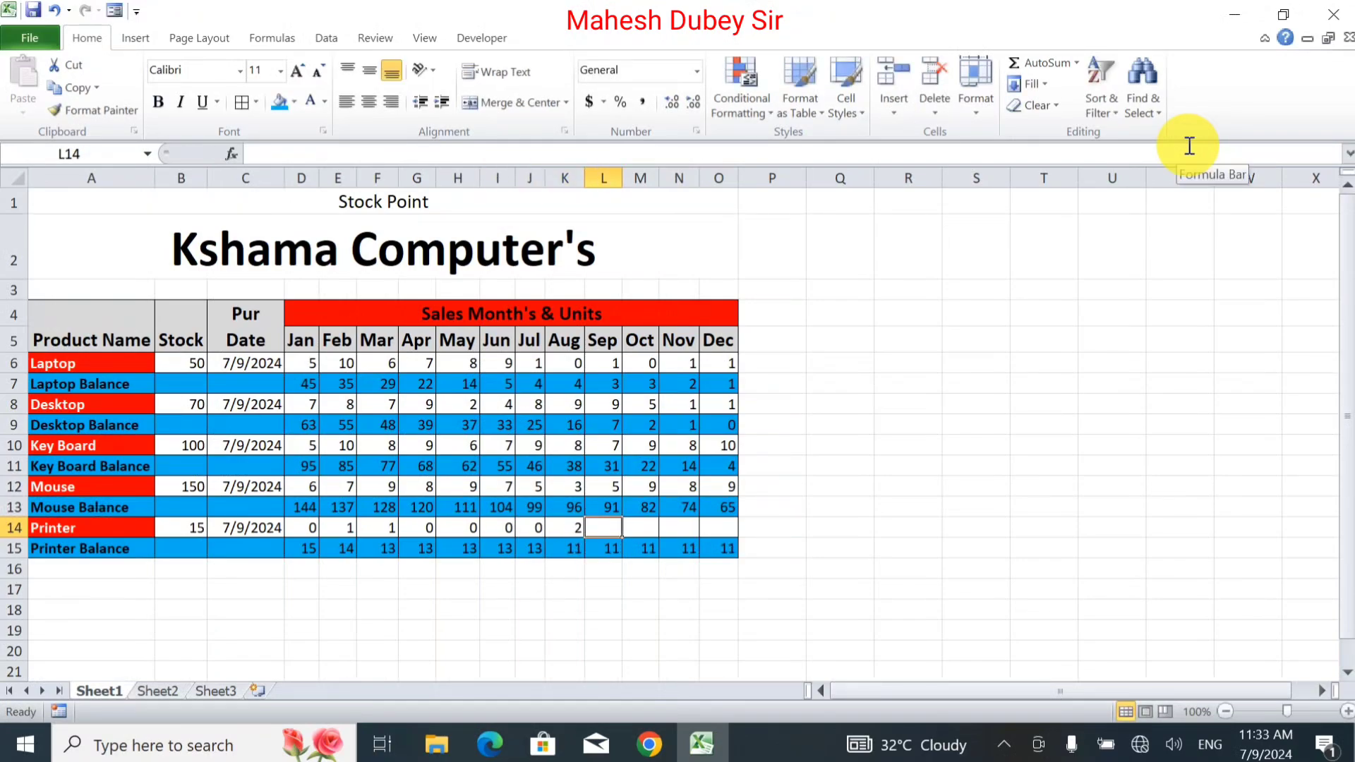
{"action": "type", "text": "3"}
{"action": "key", "text": "Tab"}
{"action": "type", "text": "1"}
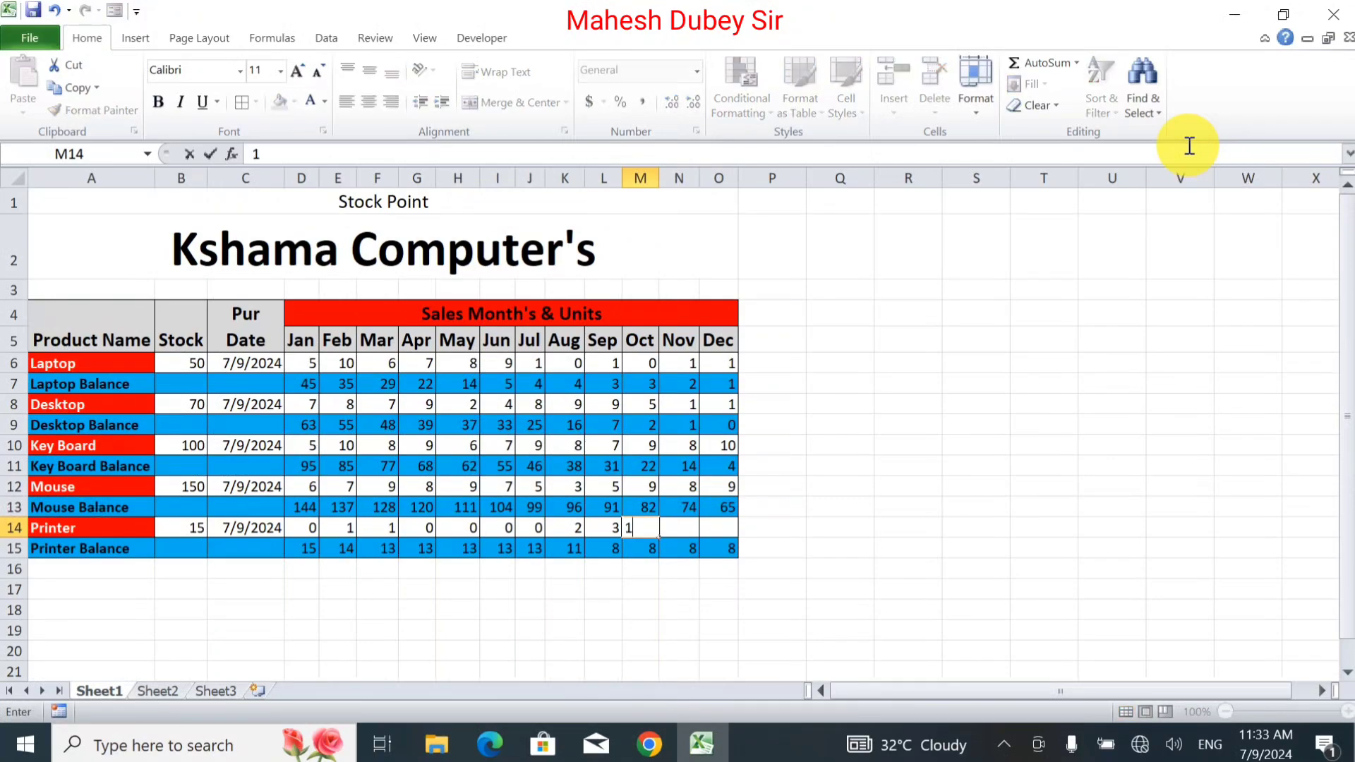
{"action": "key", "text": "Tab"}
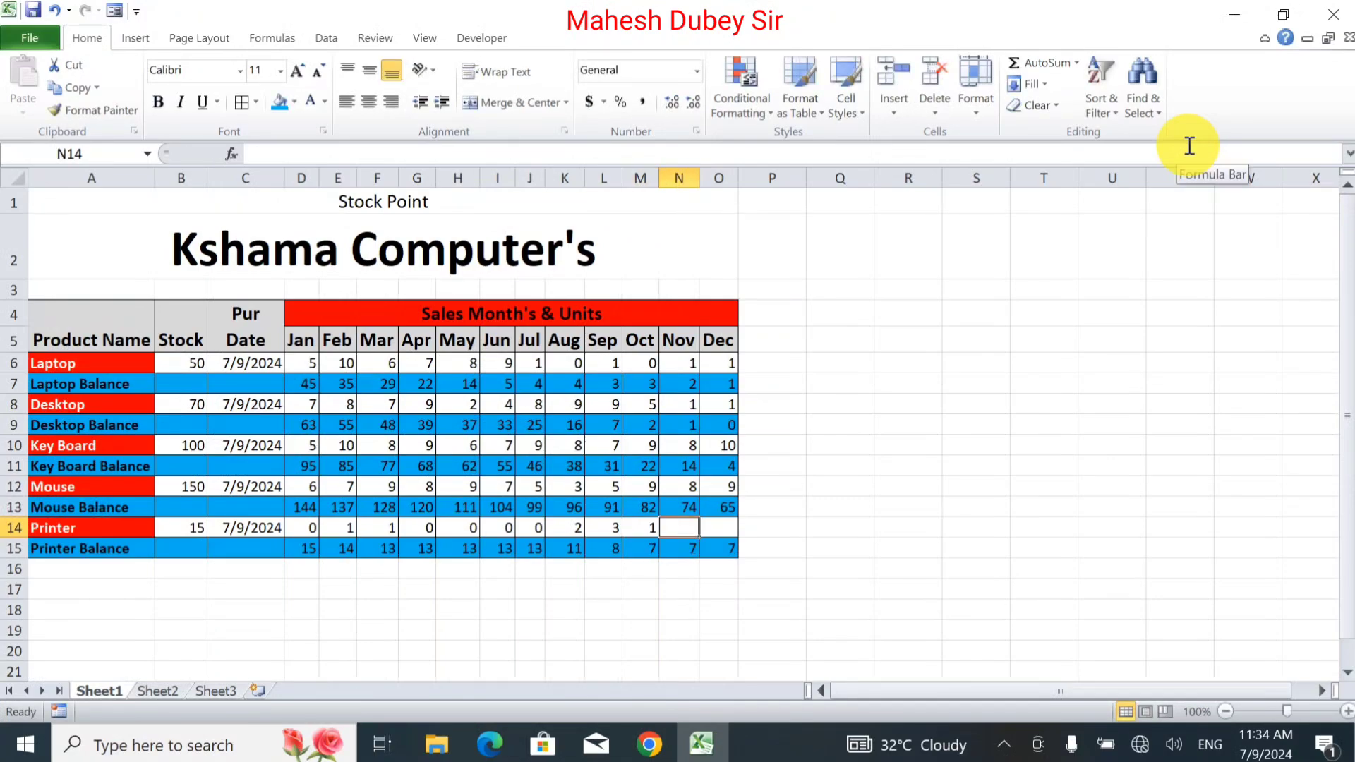
{"action": "type", "text": "6"}
{"action": "key", "text": "Tab"}
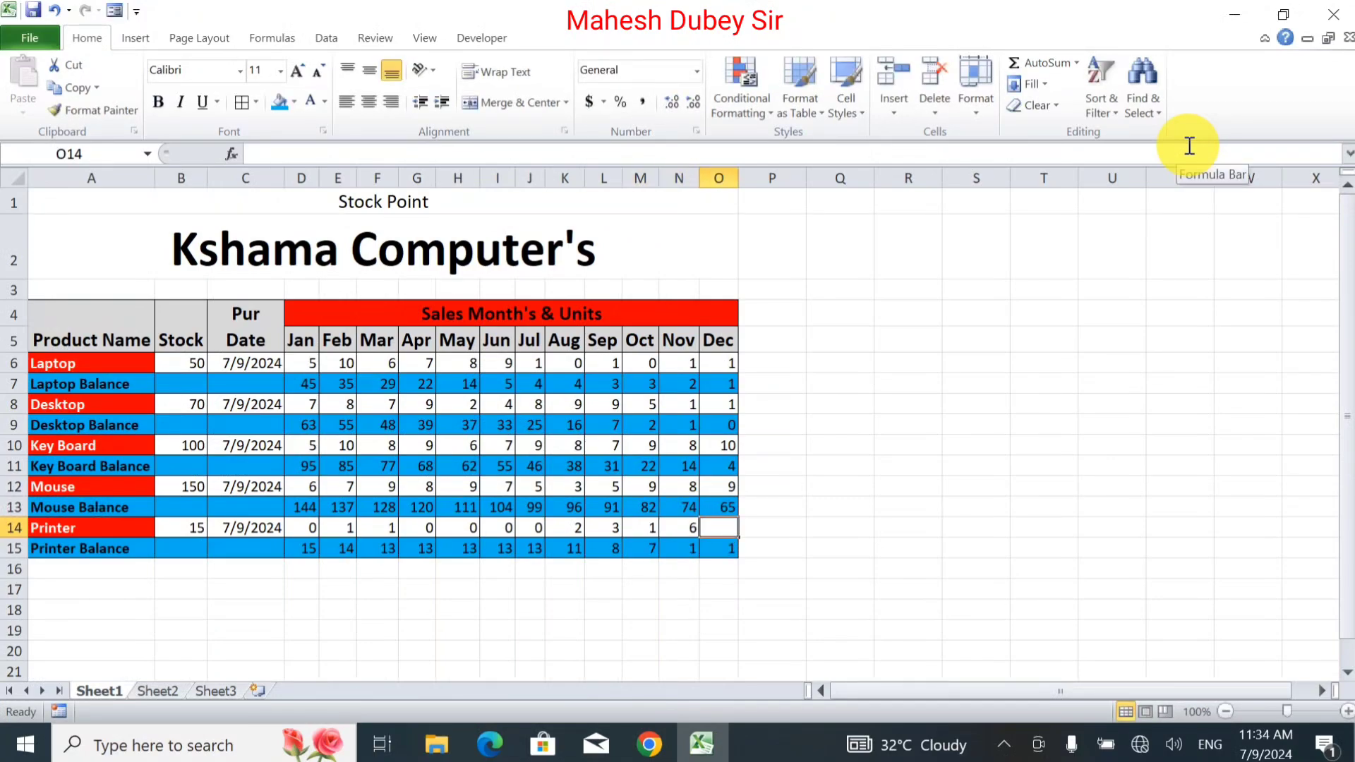
{"action": "type", "text": "0"}
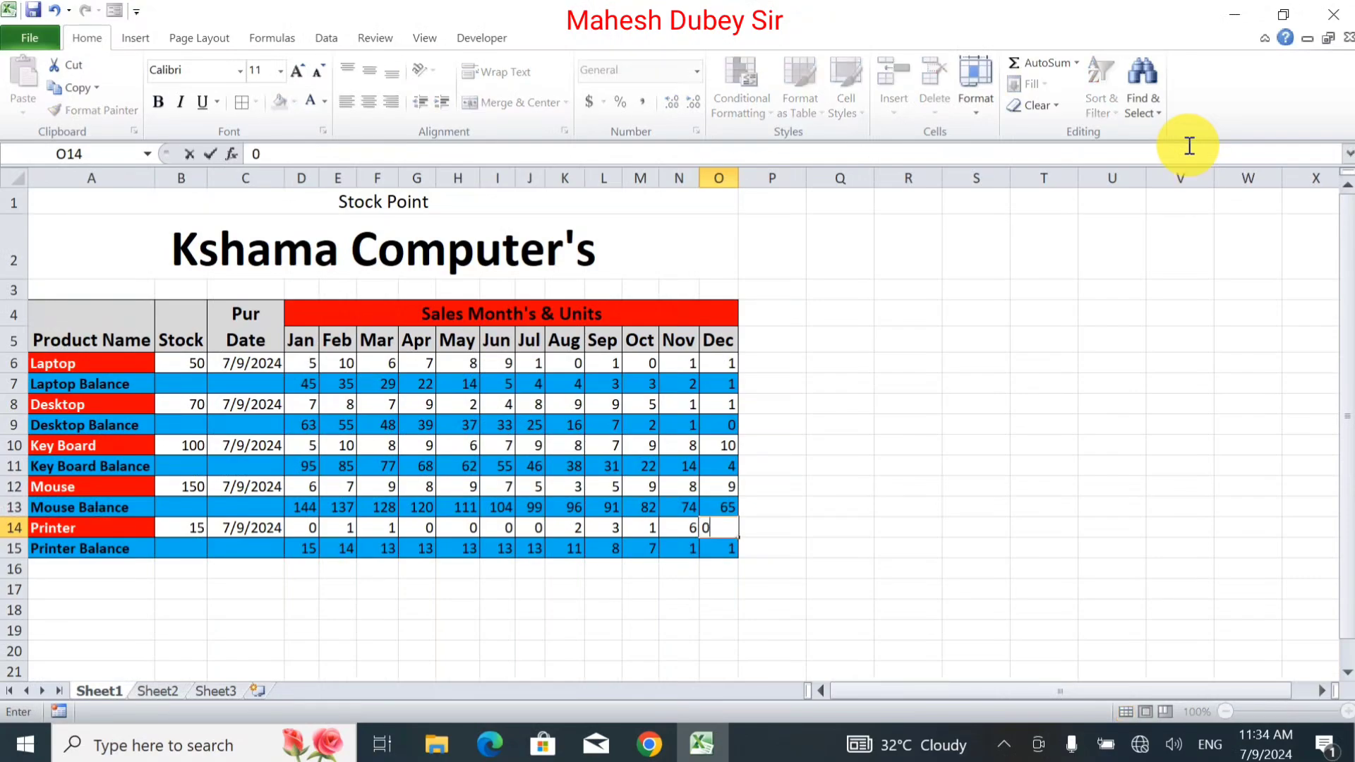
{"action": "key", "text": "Return"}
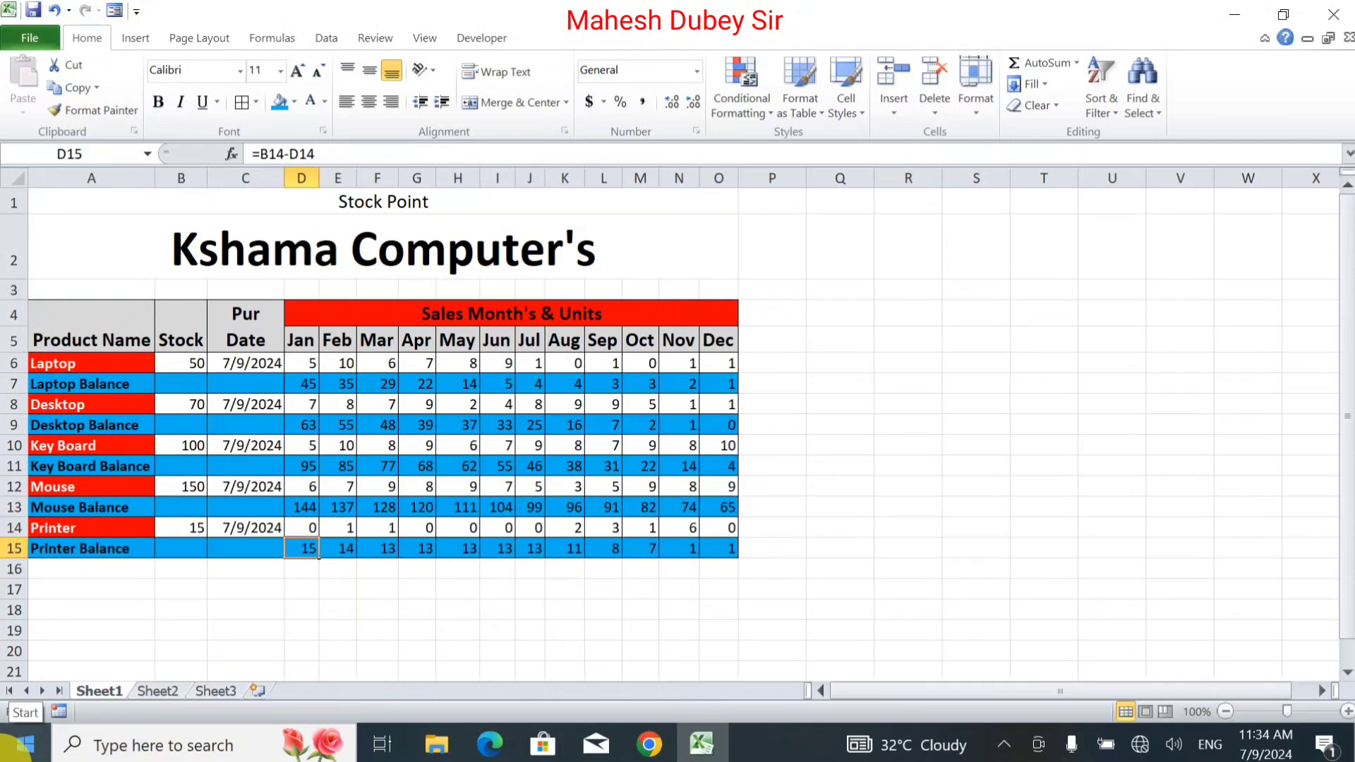
{"action": "left_click_drag", "start_coordinate": [190, 529], "coordinate": [188, 542]}
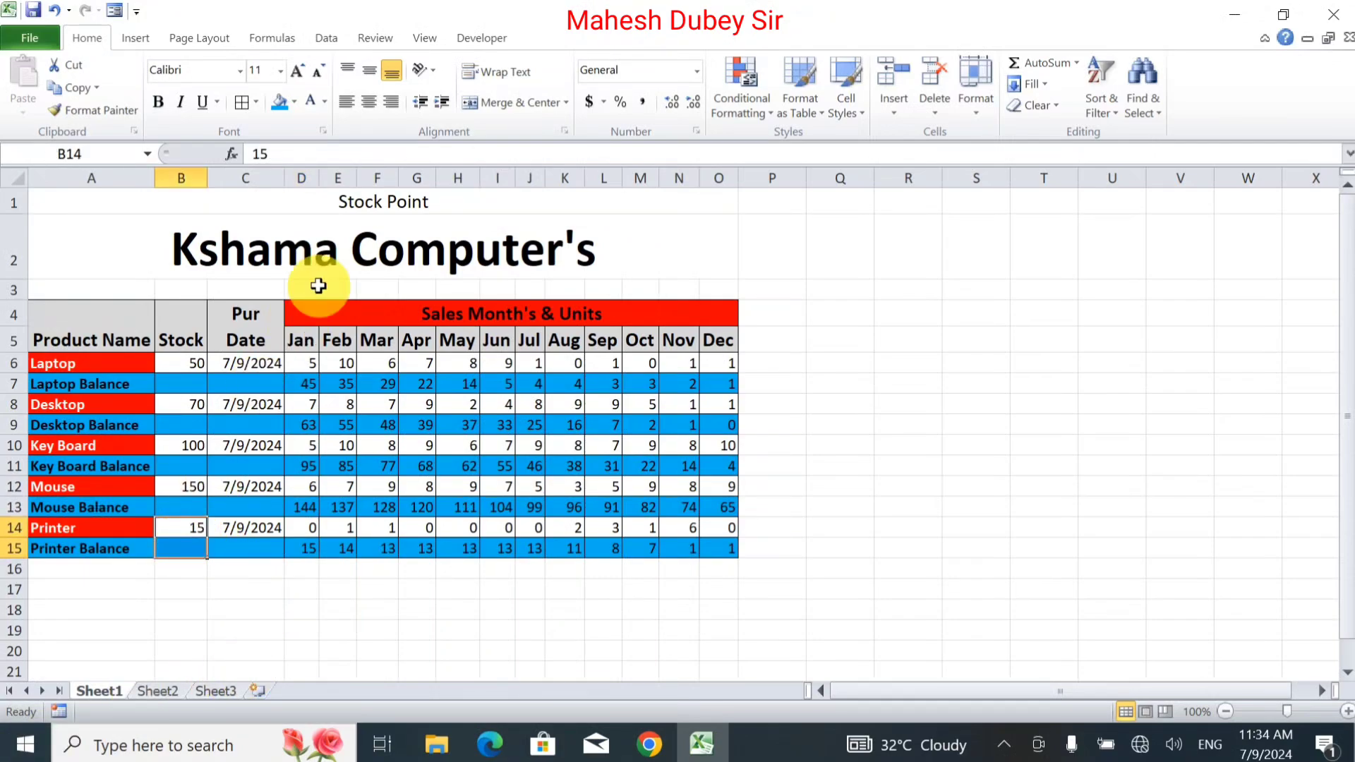
Merge and centre the Printer, Mouse and Key Board stock cells with the balance cells beneath them (B14:B15, B12:B13, B10:B11).
{"action": "left_click", "coordinate": [479, 104]}
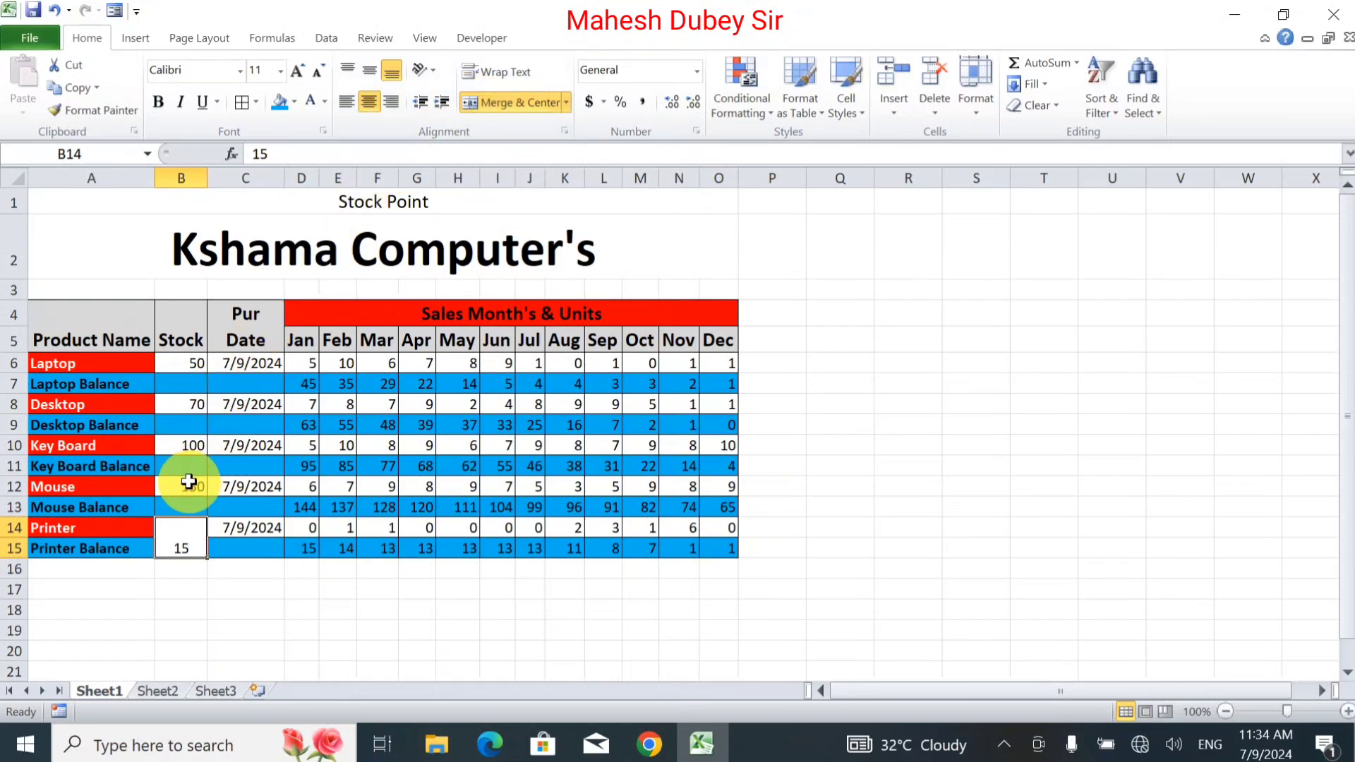
{"action": "left_click_drag", "start_coordinate": [189, 482], "coordinate": [189, 500]}
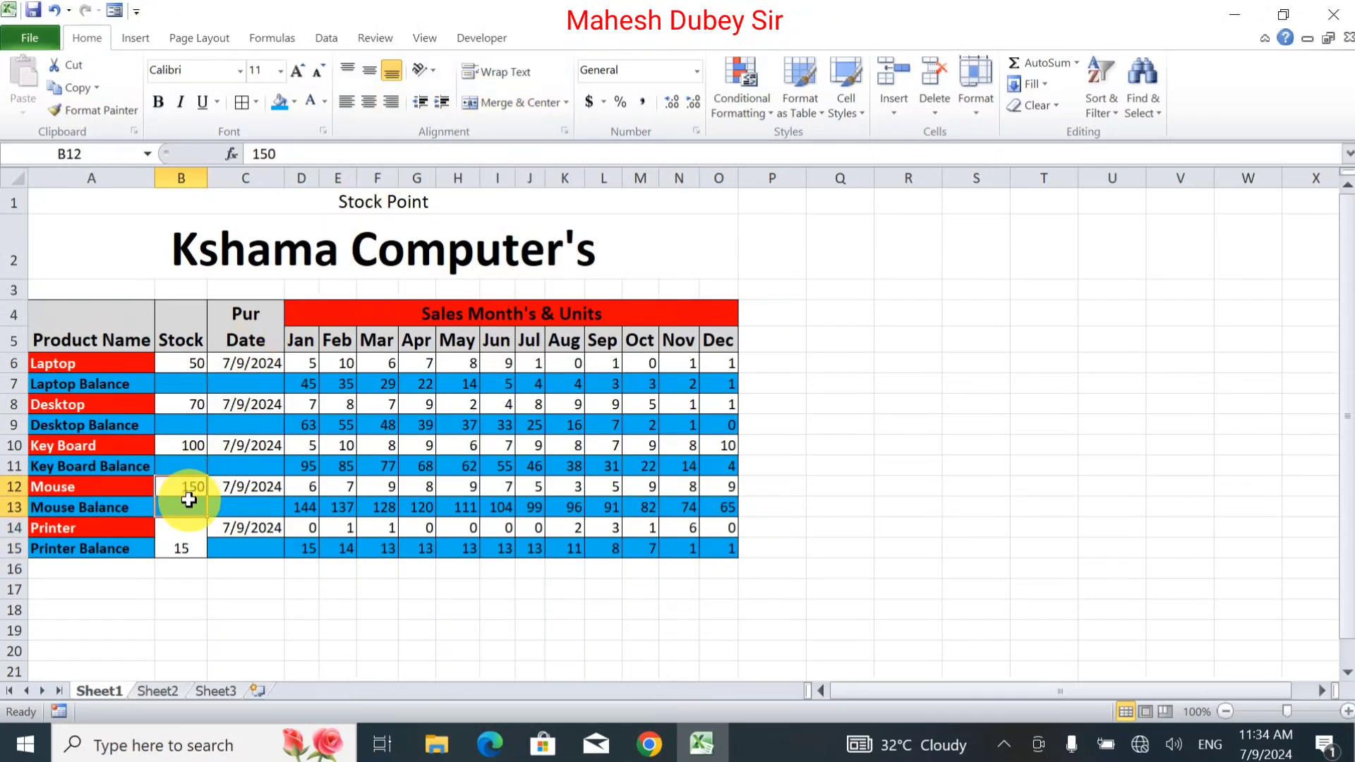
{"action": "left_click", "coordinate": [499, 102]}
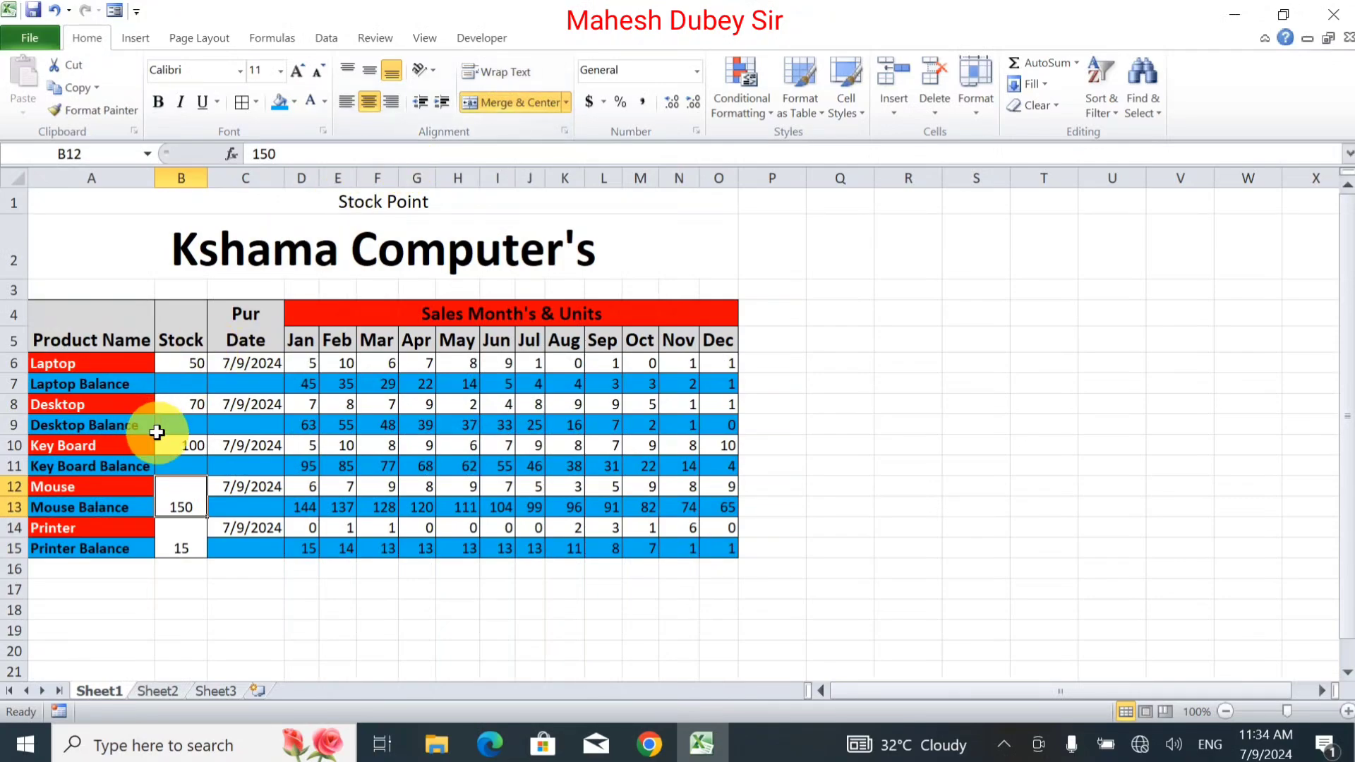
{"action": "left_click", "coordinate": [175, 449]}
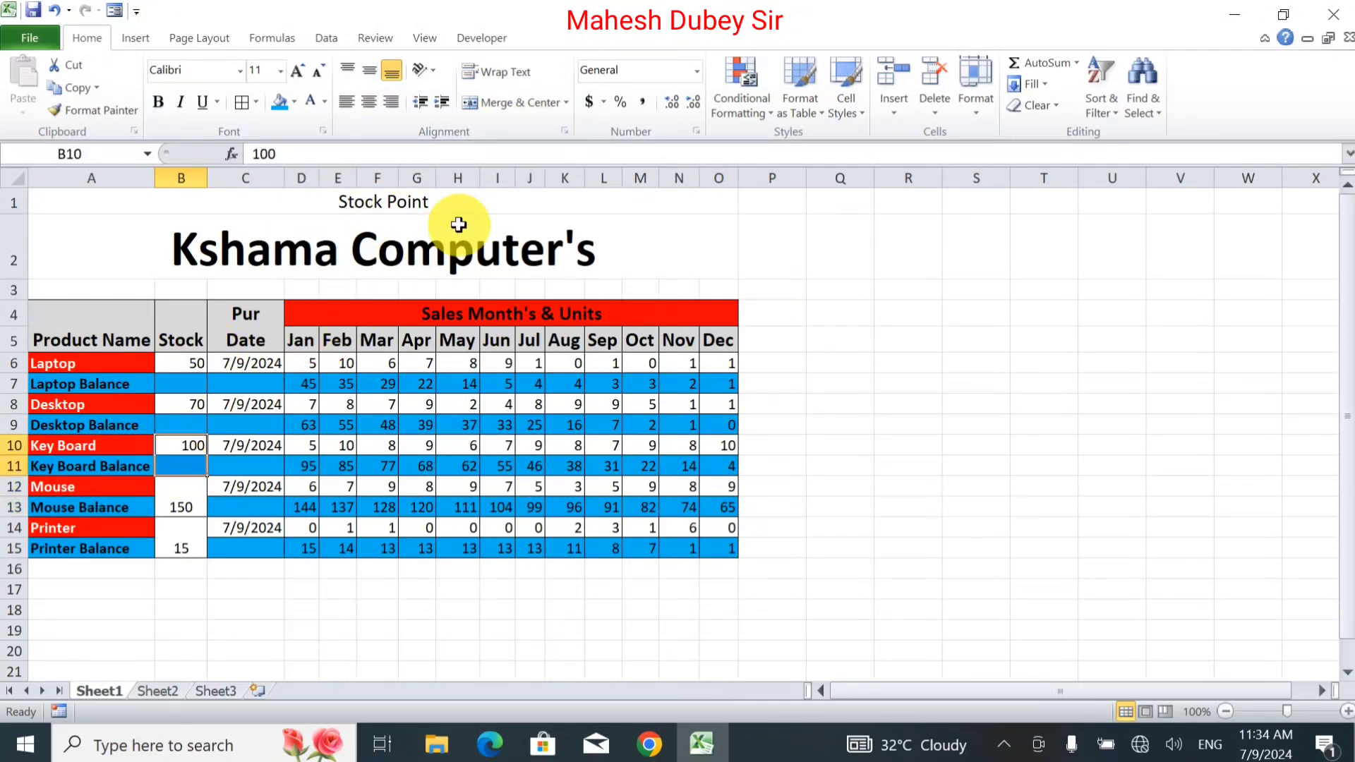
{"action": "left_click", "coordinate": [515, 103]}
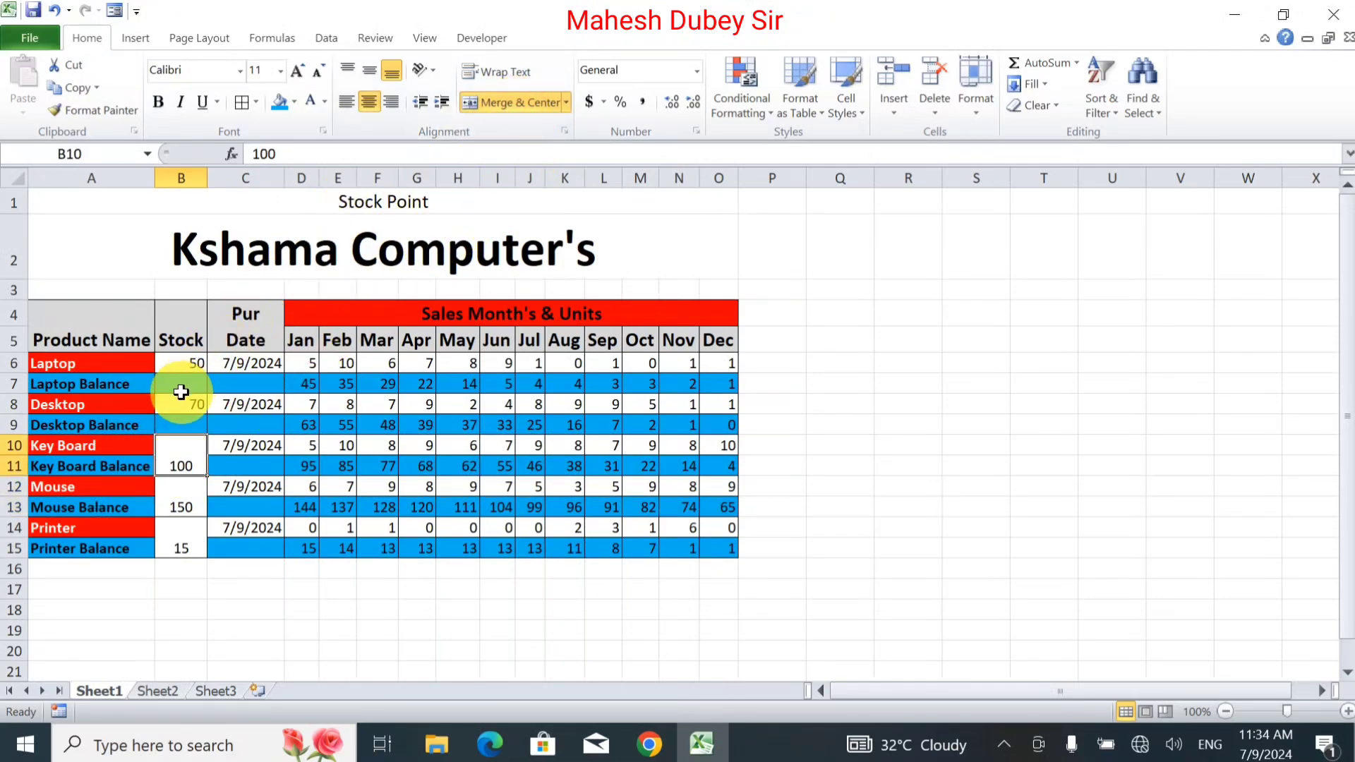
Merge and centre the Desktop and Laptop stock cells with the balance cells beneath them (B8:B9 and B6:B7).
{"action": "left_click_drag", "start_coordinate": [181, 391], "coordinate": [182, 403]}
{"action": "double_click", "coordinate": [181, 403]}
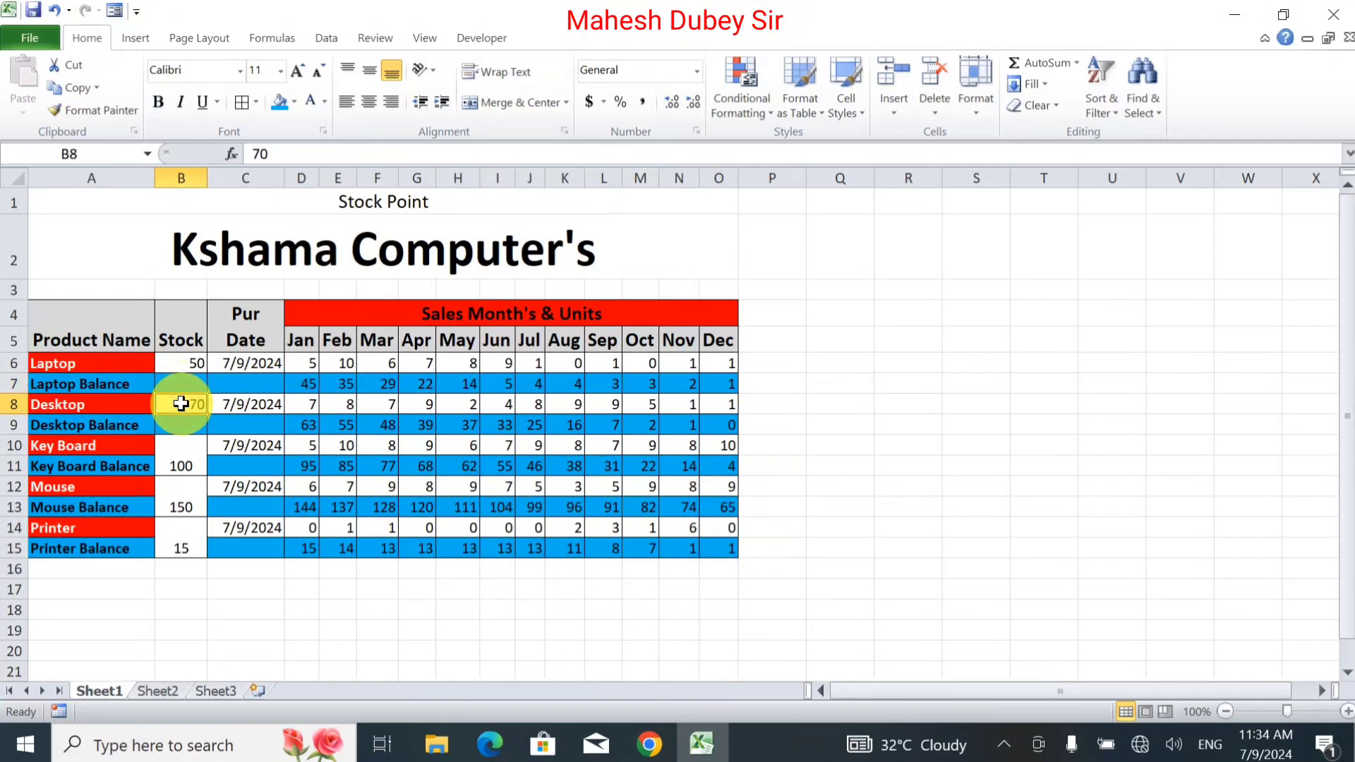
{"action": "double_click", "coordinate": [183, 412]}
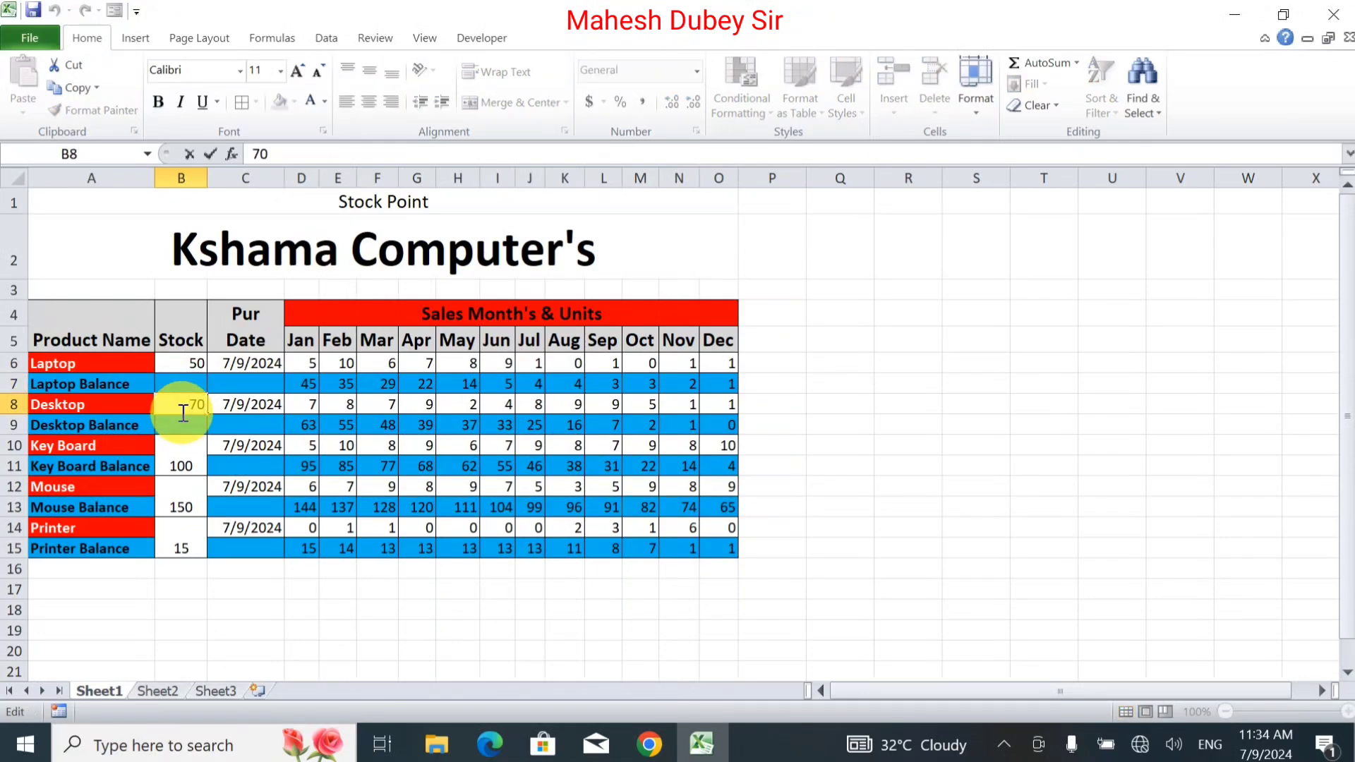
{"action": "key", "text": "Return"}
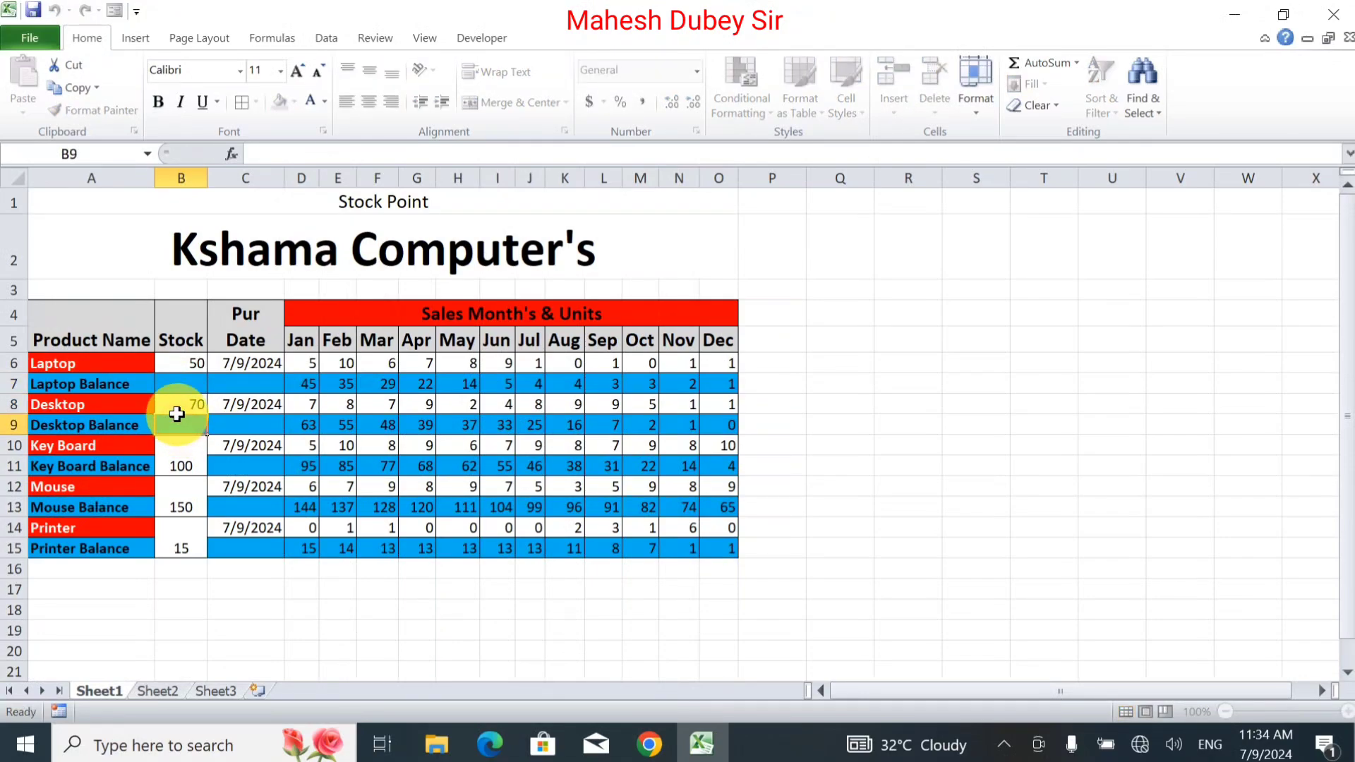
{"action": "left_click_drag", "start_coordinate": [185, 407], "coordinate": [187, 417]}
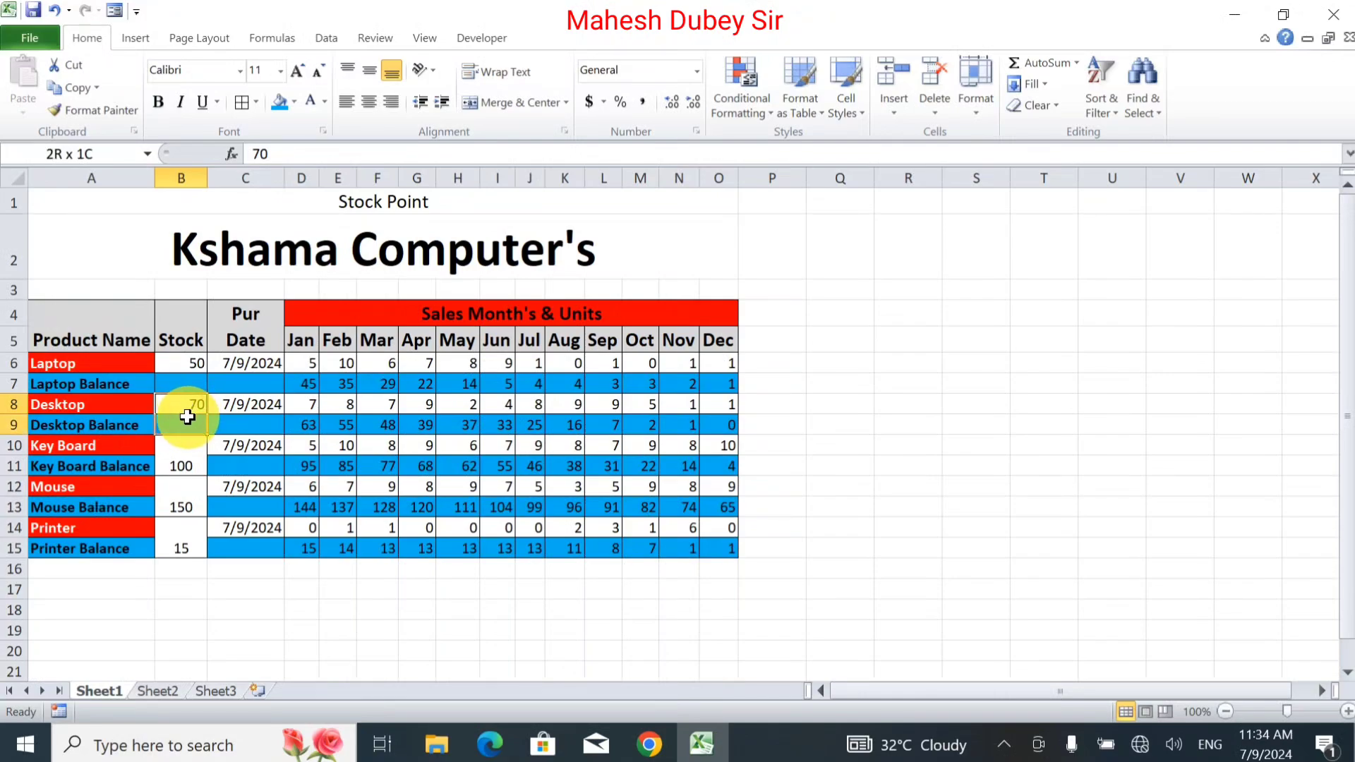
{"action": "left_click", "coordinate": [539, 101]}
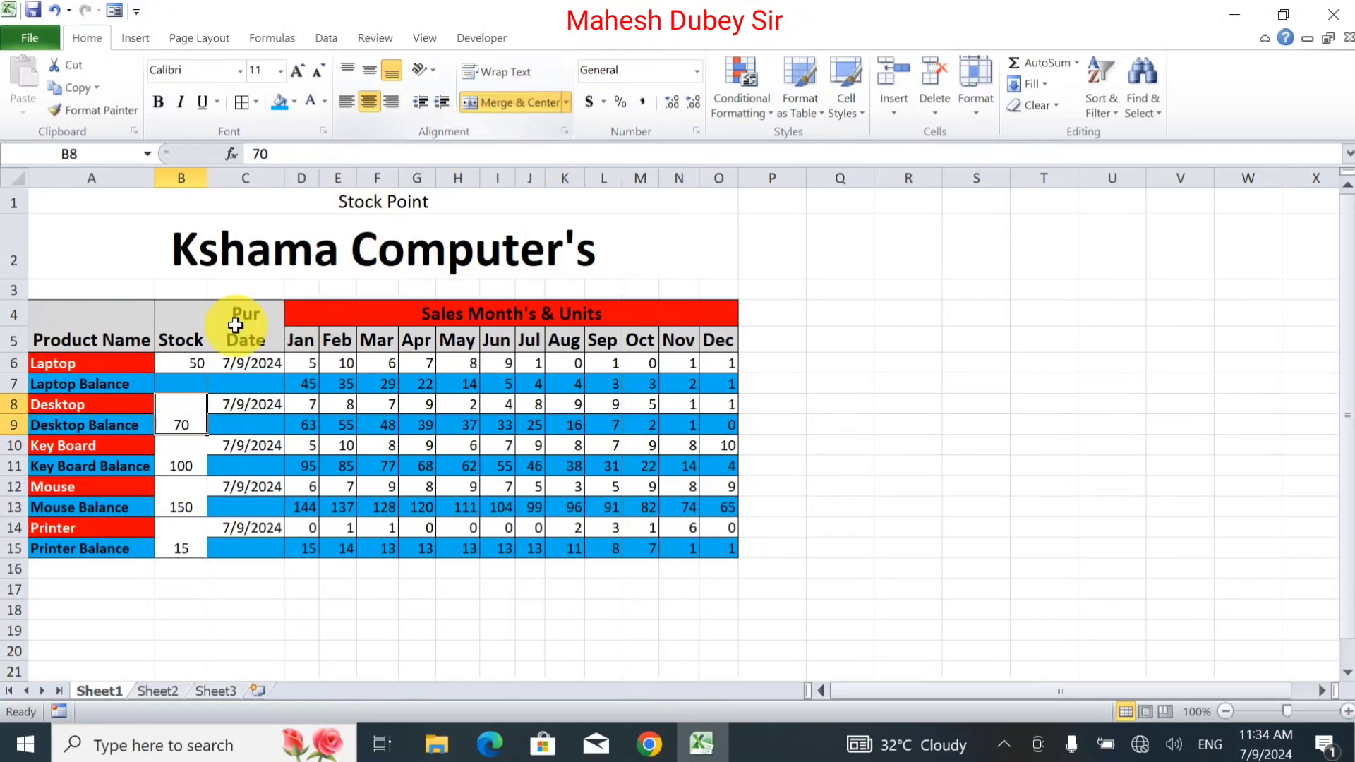
{"action": "left_click_drag", "start_coordinate": [181, 361], "coordinate": [184, 383]}
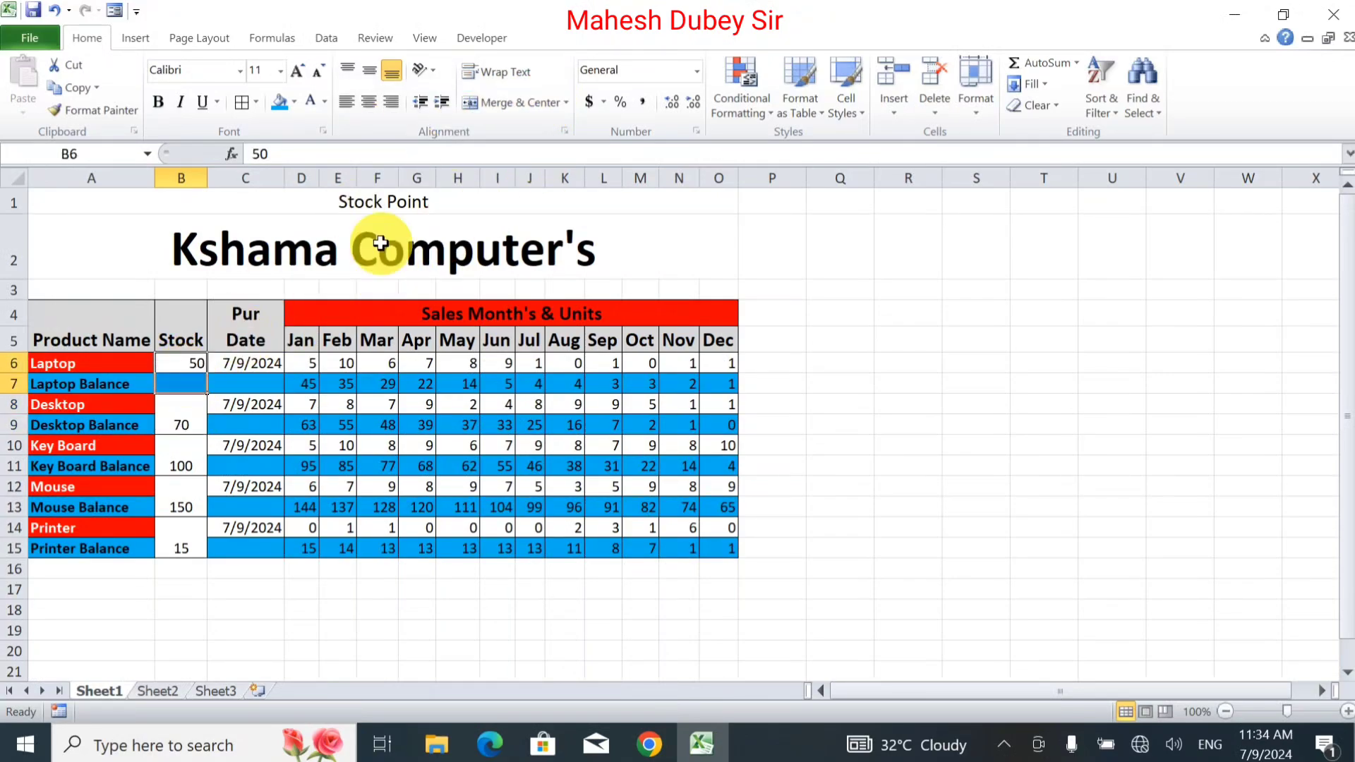
{"action": "left_click", "coordinate": [540, 101]}
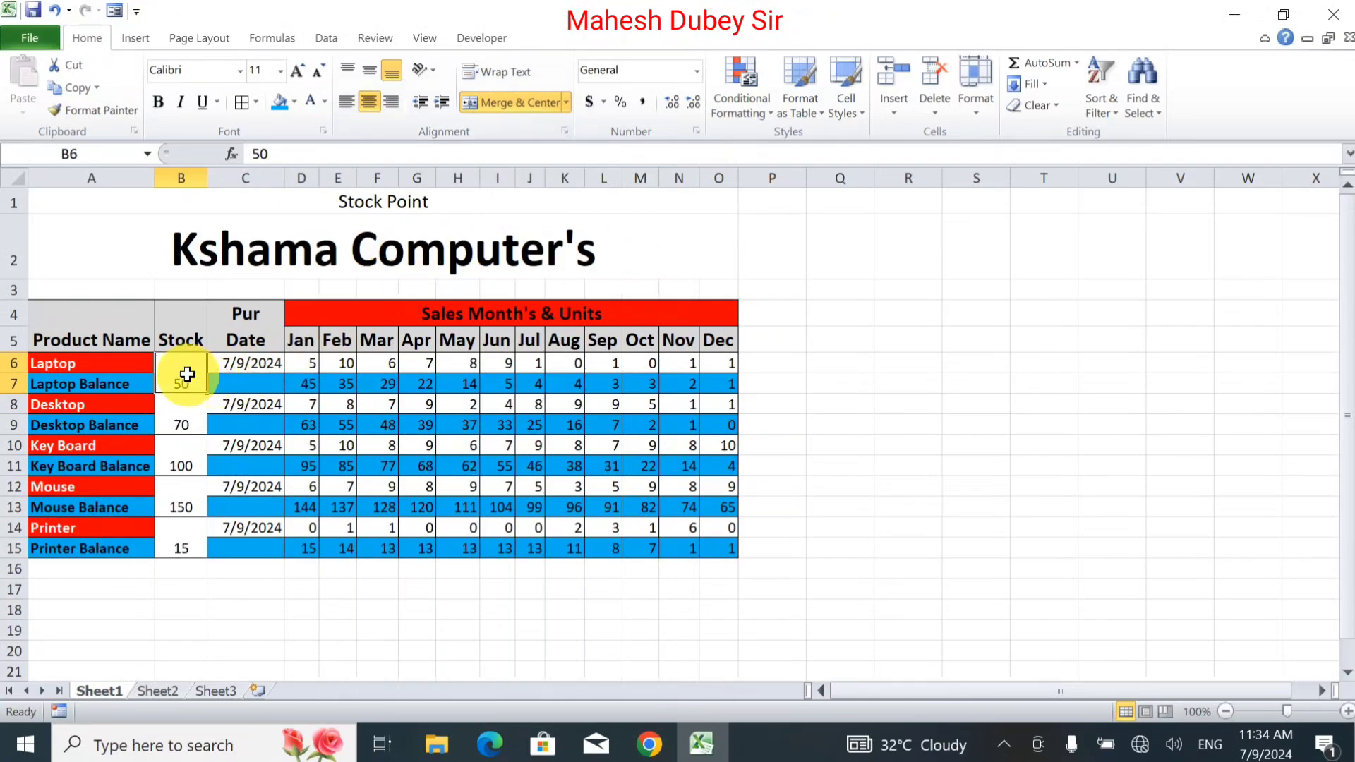
Middle-align the merged stock figures vertically in B6:B15.
{"action": "left_click", "coordinate": [262, 408]}
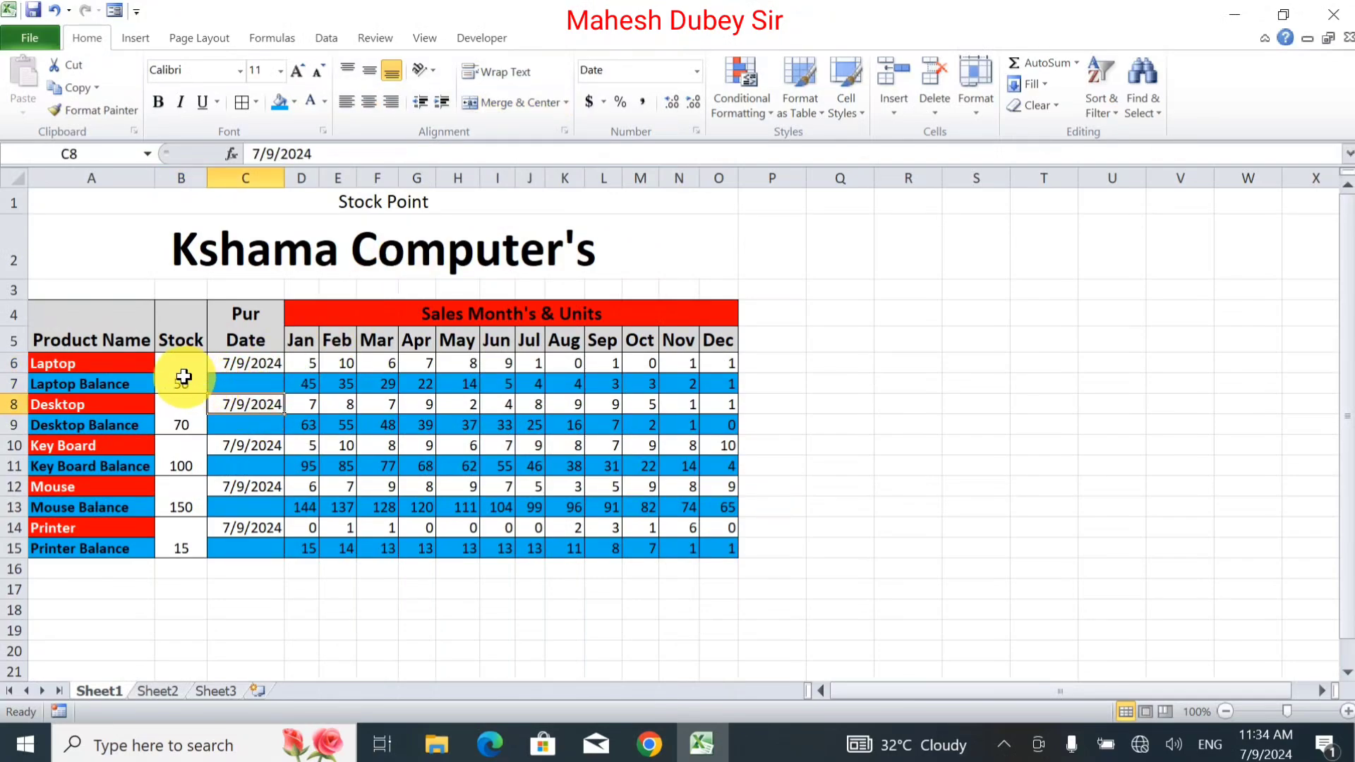
{"action": "left_click_drag", "start_coordinate": [183, 376], "coordinate": [182, 540]}
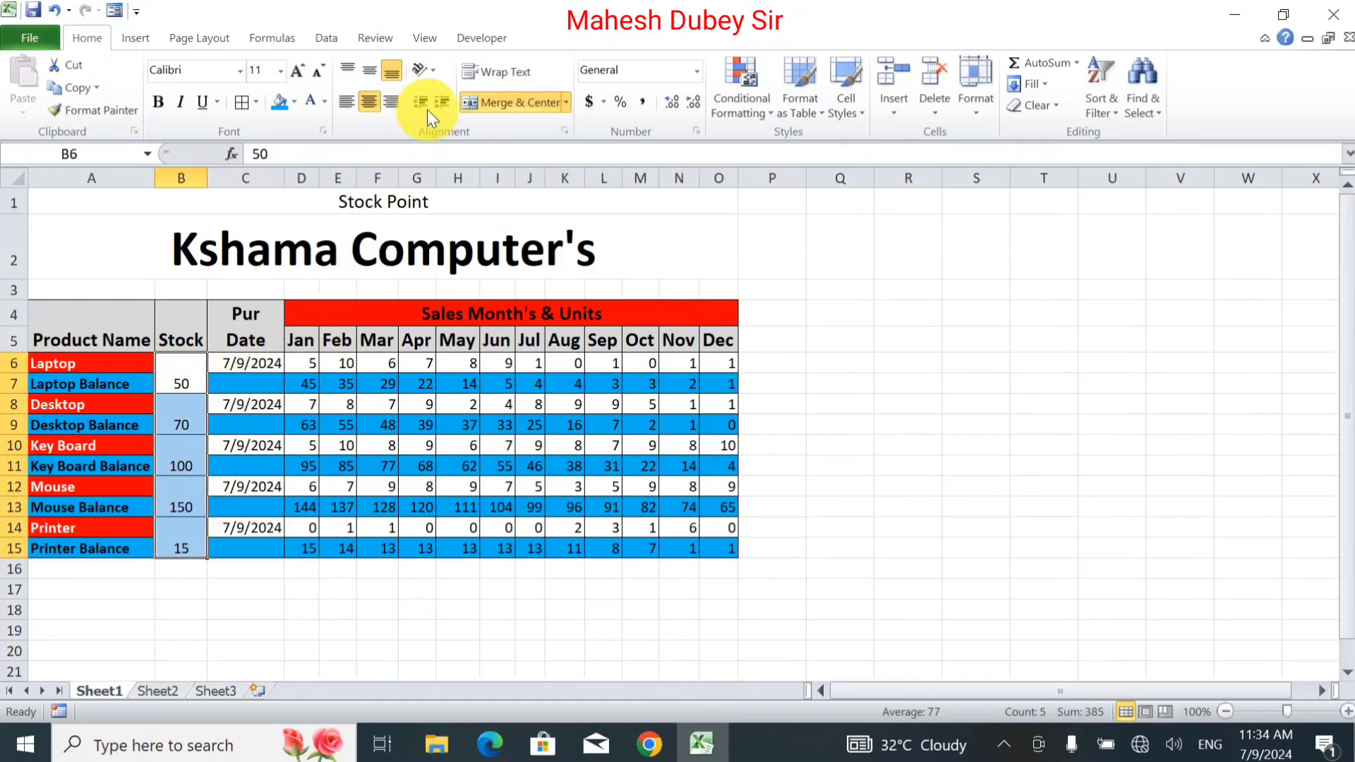
{"action": "left_click", "coordinate": [375, 70]}
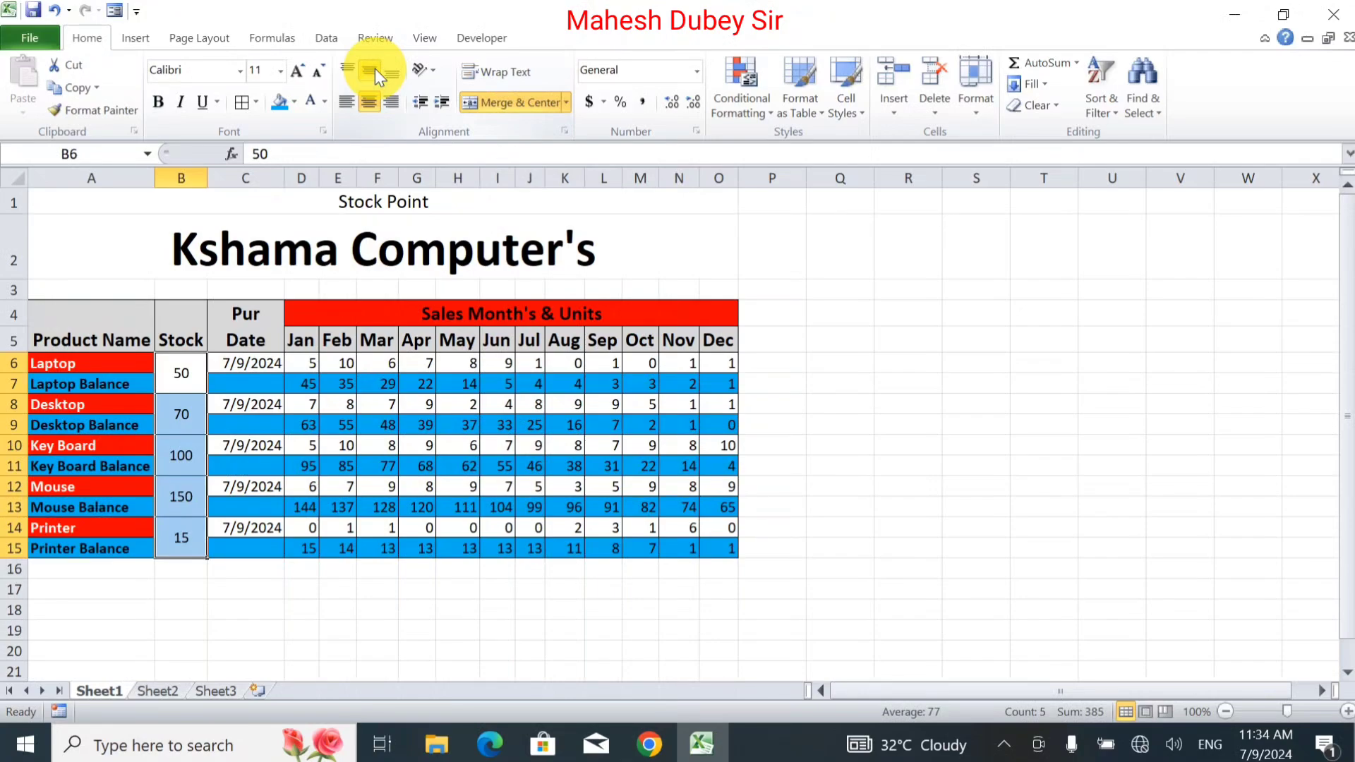
{"action": "left_click", "coordinate": [502, 466]}
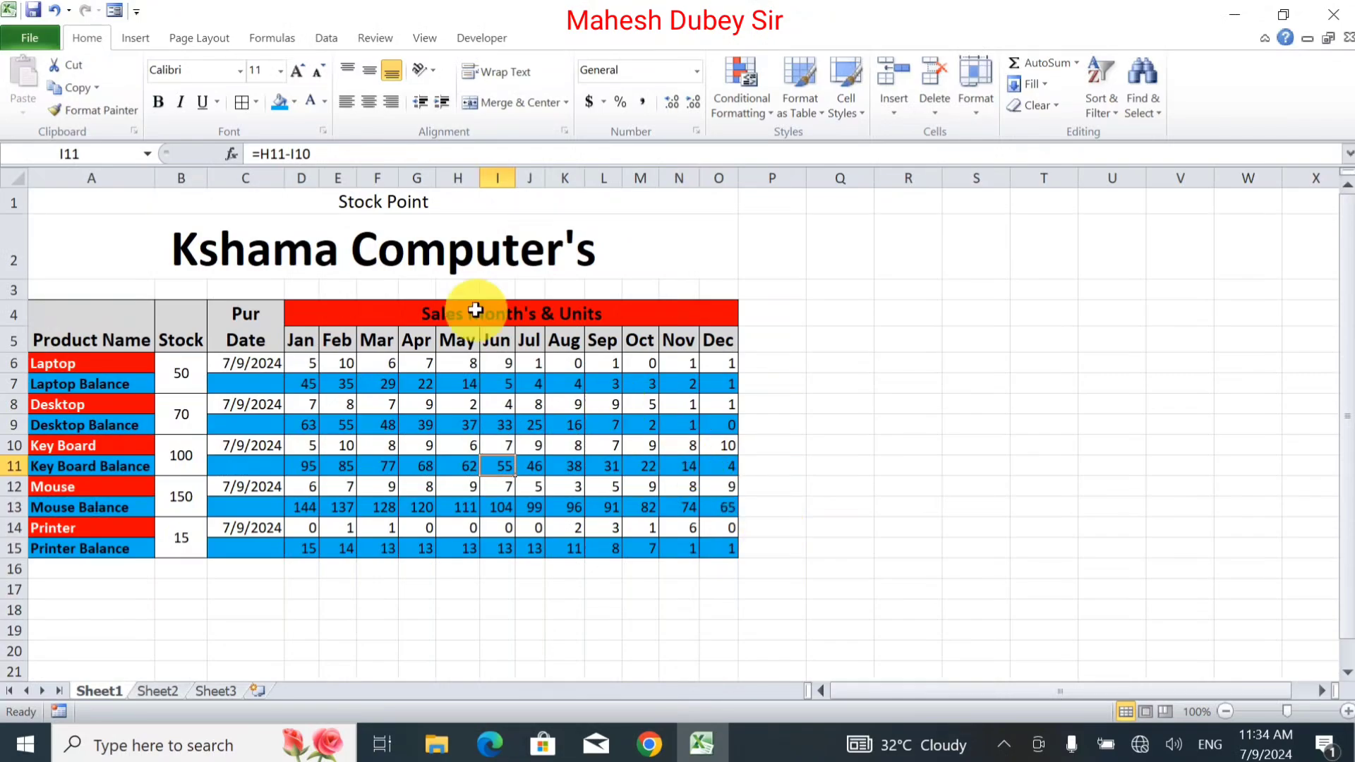
Check in the print preview how the stock table fits on the page, and return to the worksheet.
{"action": "left_click", "coordinate": [40, 42]}
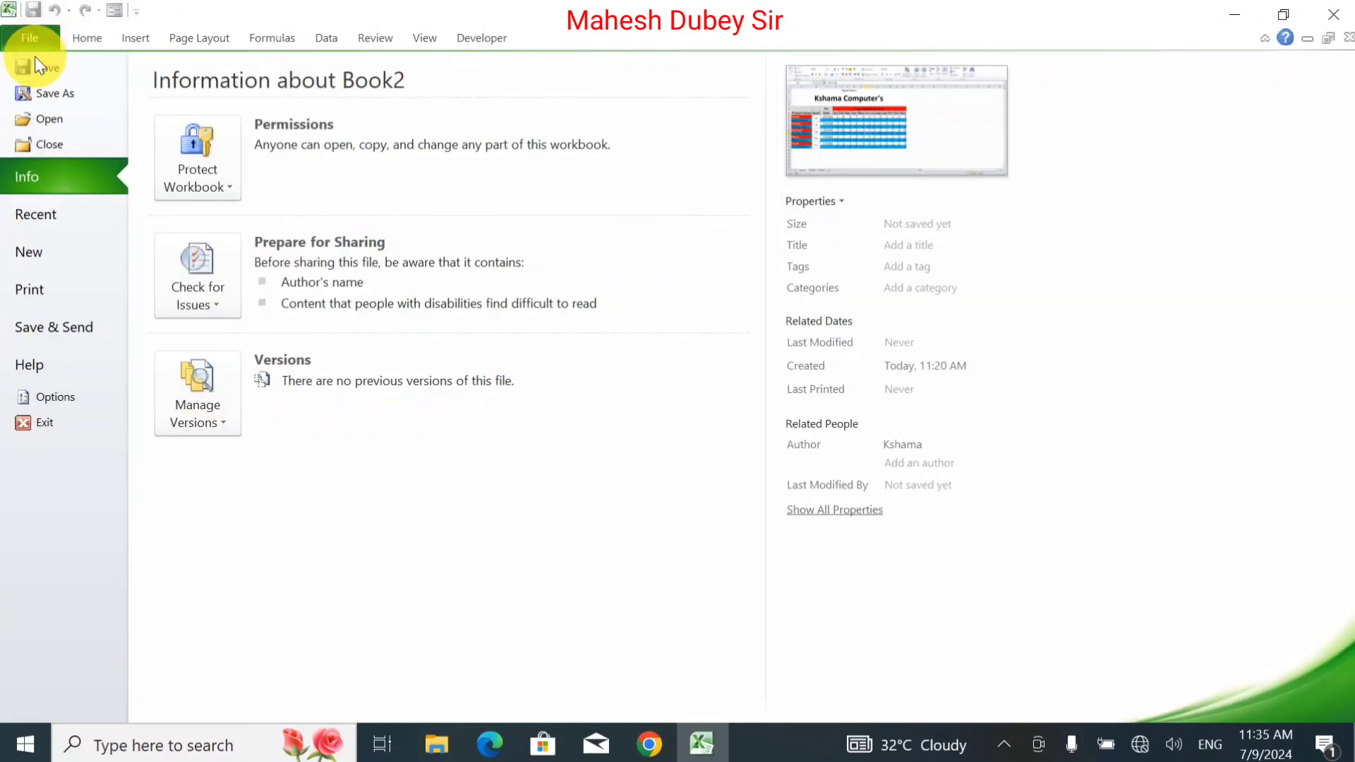
{"action": "left_click", "coordinate": [30, 287]}
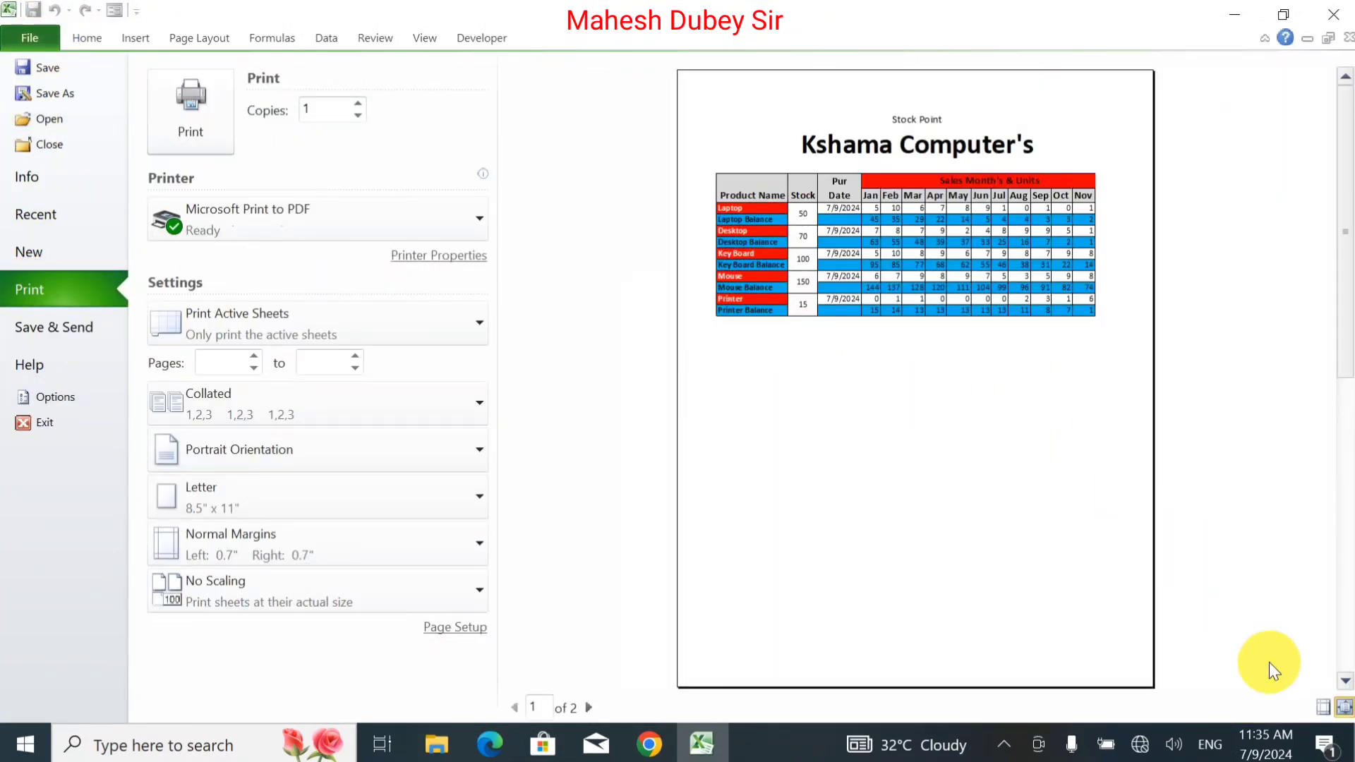
{"action": "left_click", "coordinate": [1343, 707]}
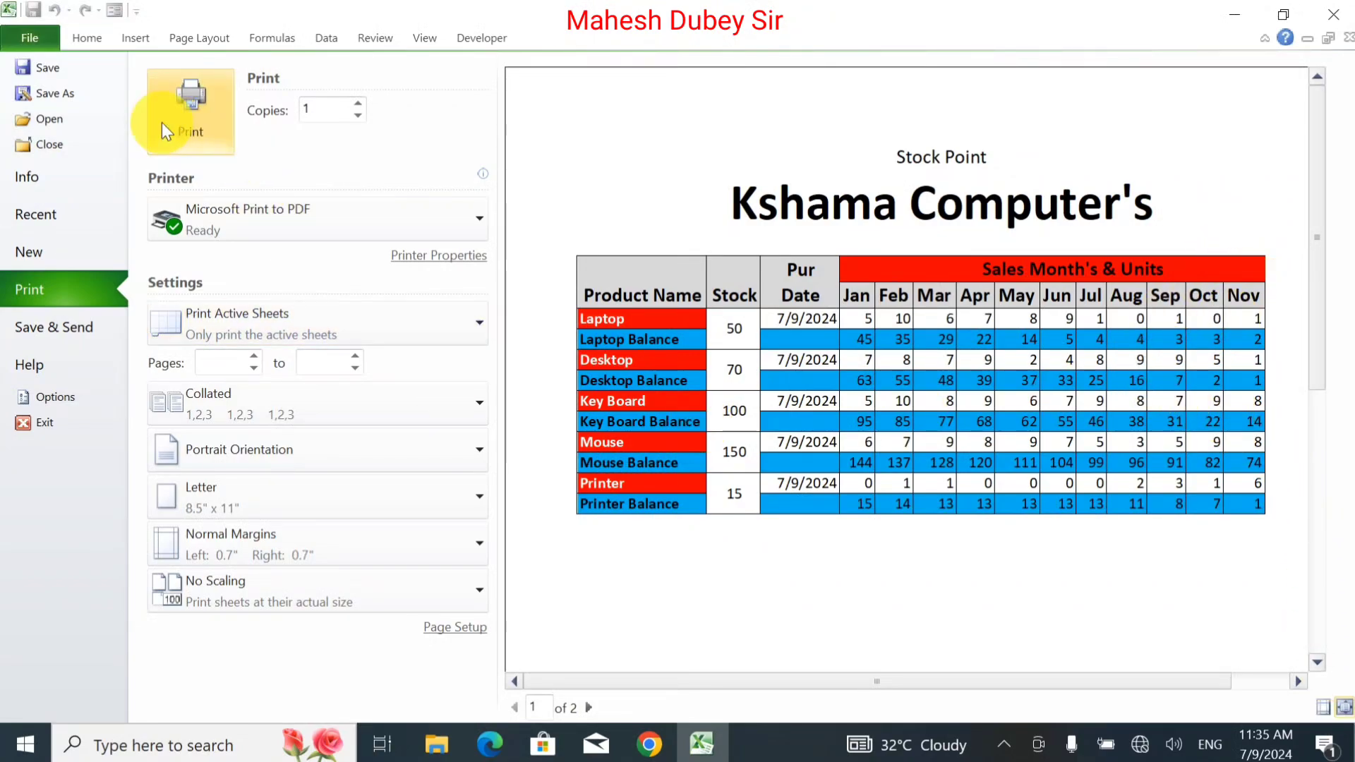
{"action": "left_click", "coordinate": [32, 37]}
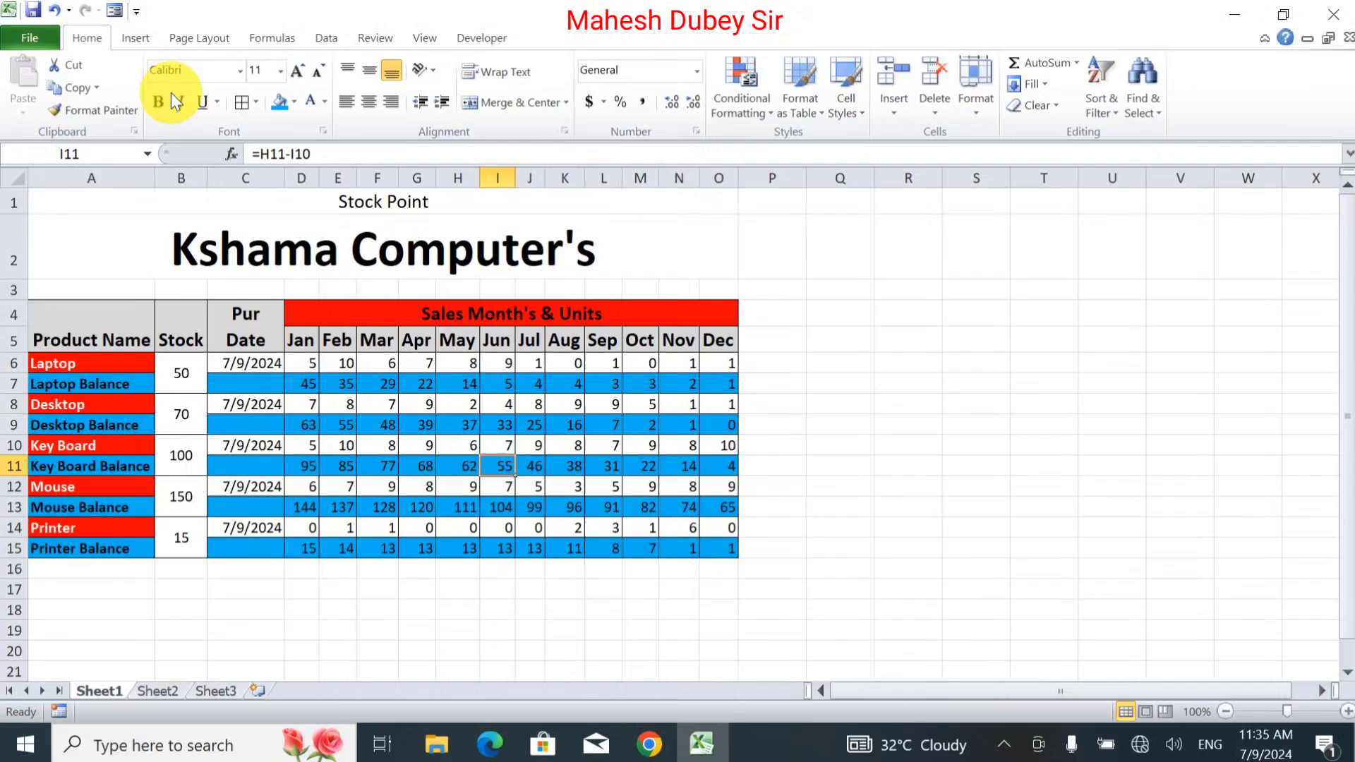
Narrow the Stock and Pur Date columns slightly so the Dec column fits on the page, and check the print preview.
{"action": "left_click", "coordinate": [702, 310]}
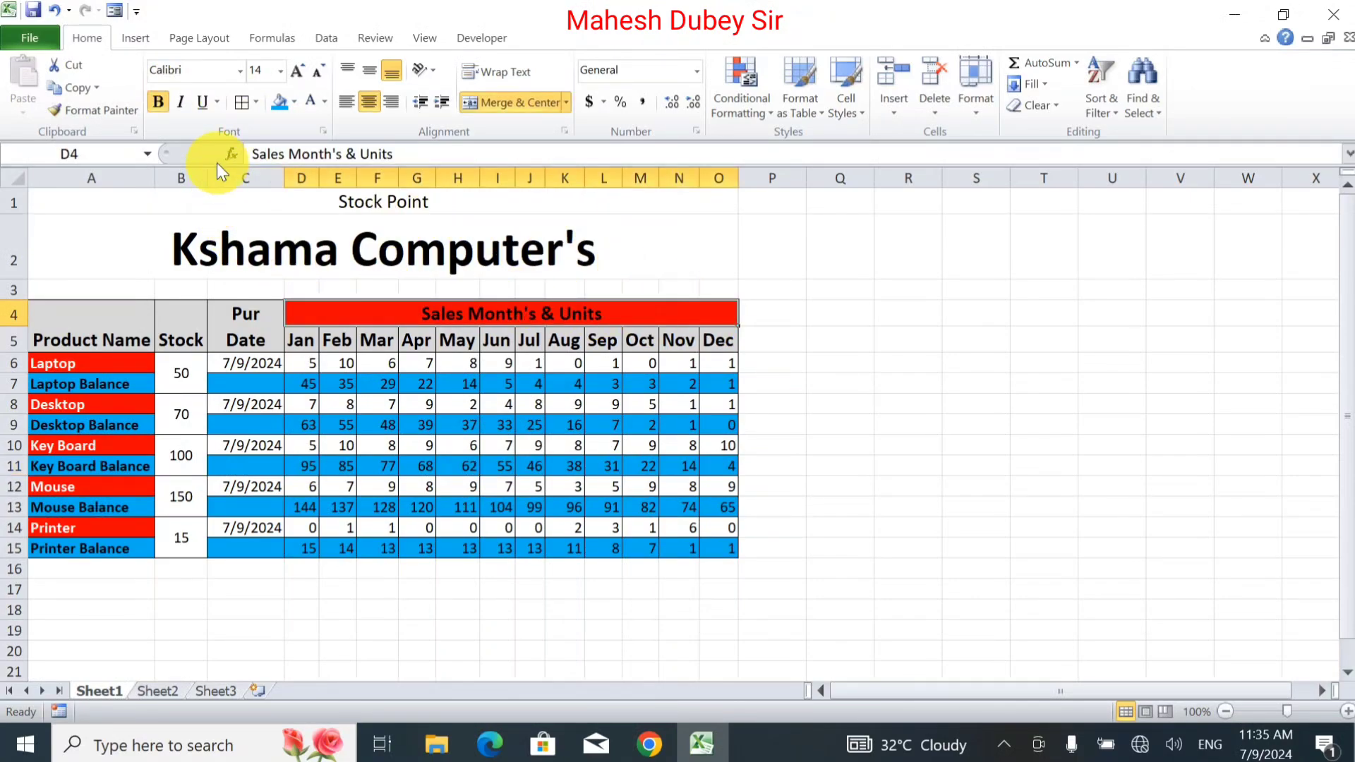
{"action": "left_click_drag", "start_coordinate": [207, 172], "coordinate": [268, 178]}
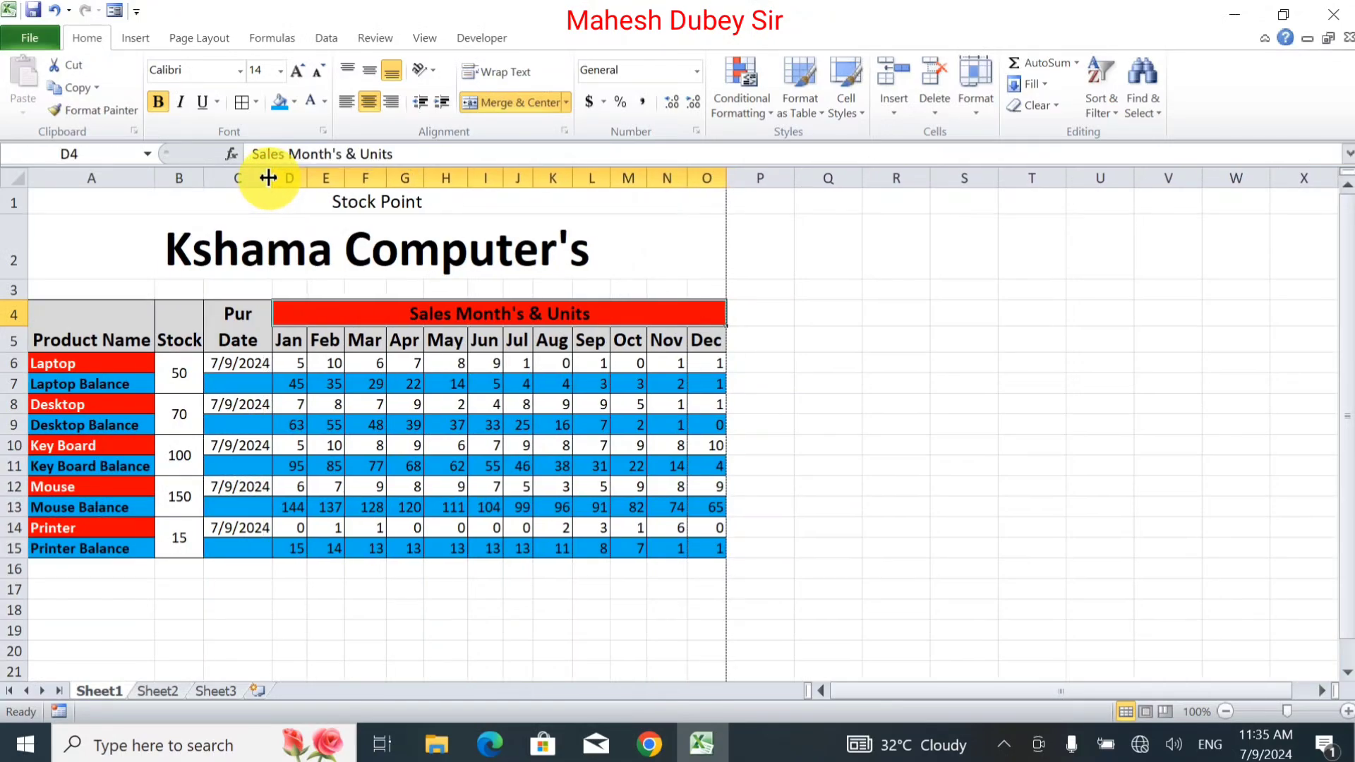
{"action": "left_click", "coordinate": [31, 47]}
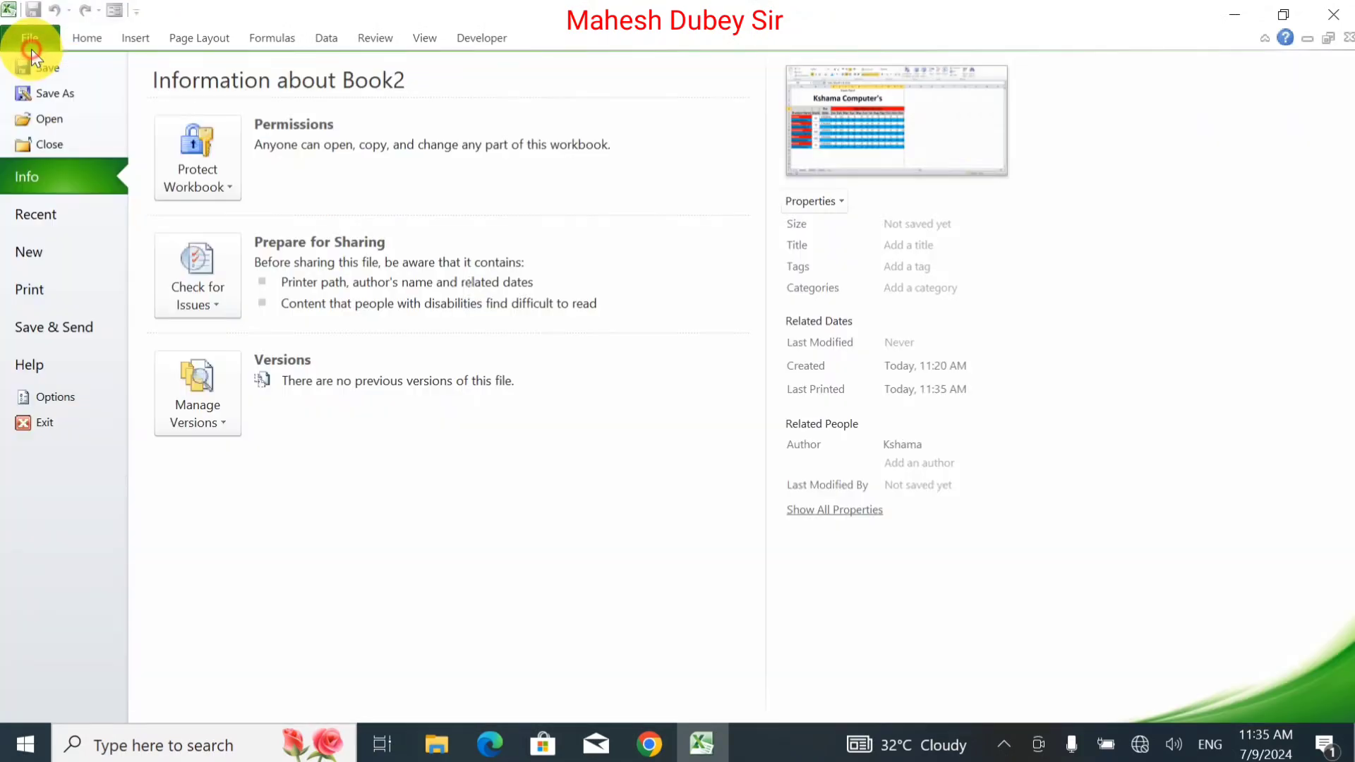
{"action": "left_click", "coordinate": [39, 298]}
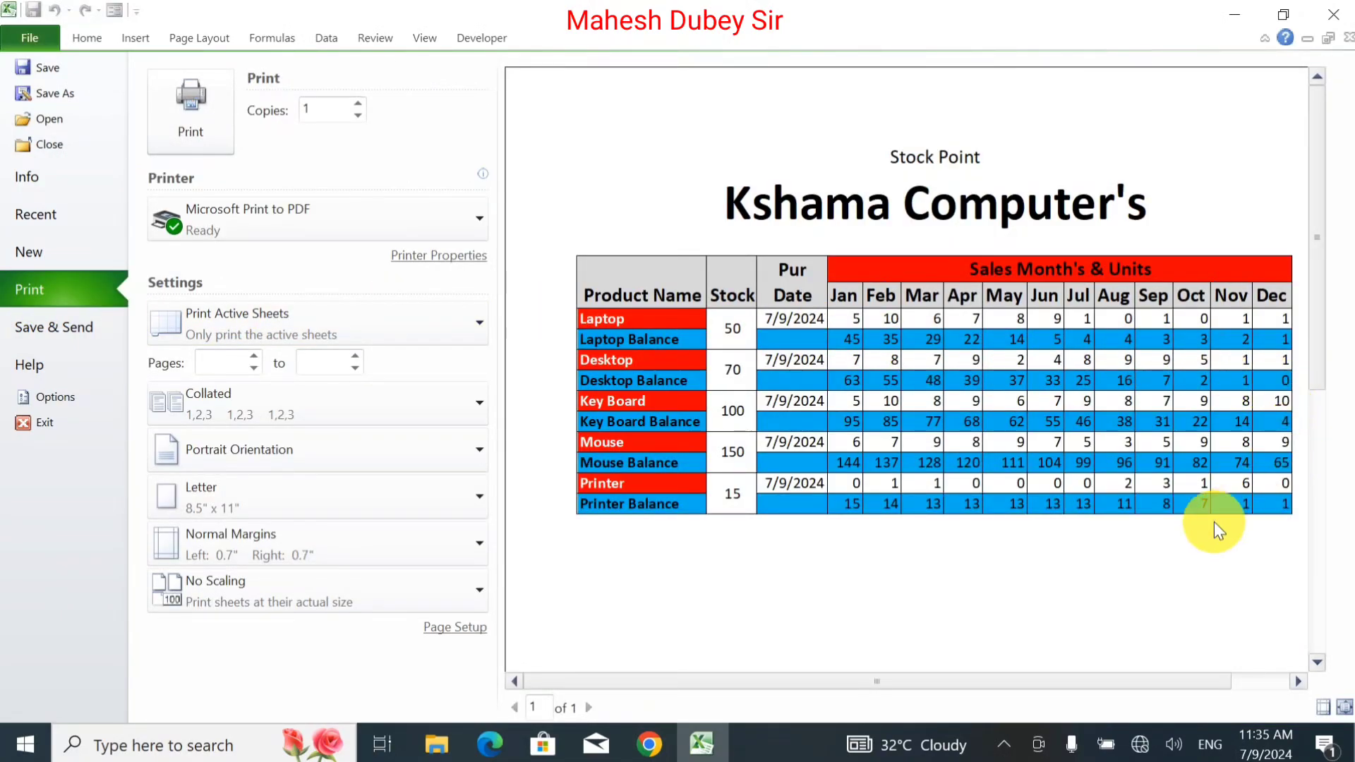